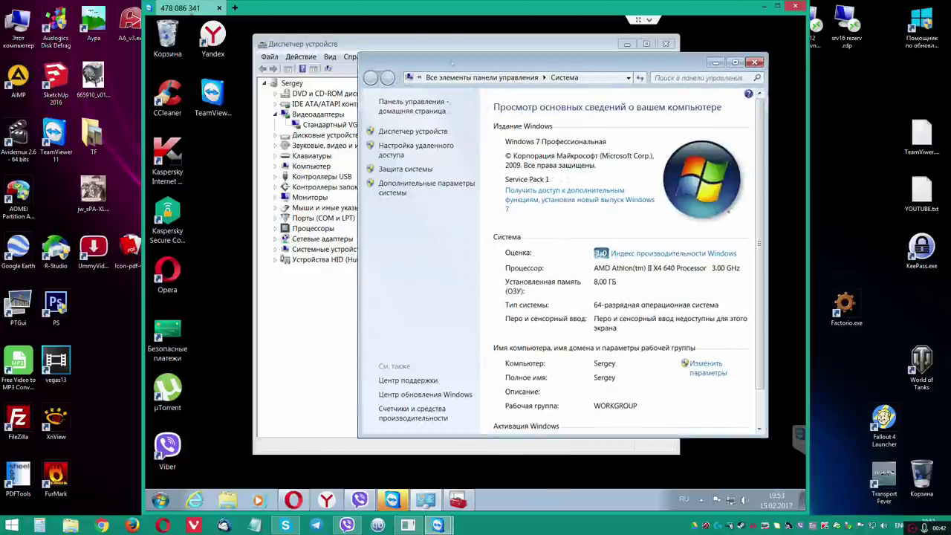
Step: Bring the Device Manager window forward, move it slightly and widen it over the System window
drag(411, 44, 386, 40)
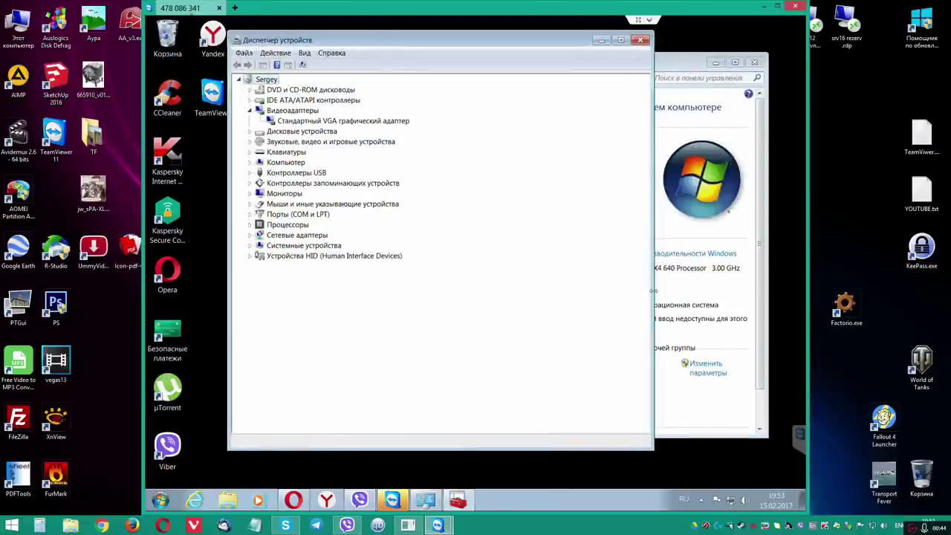
drag(702, 294, 609, 315)
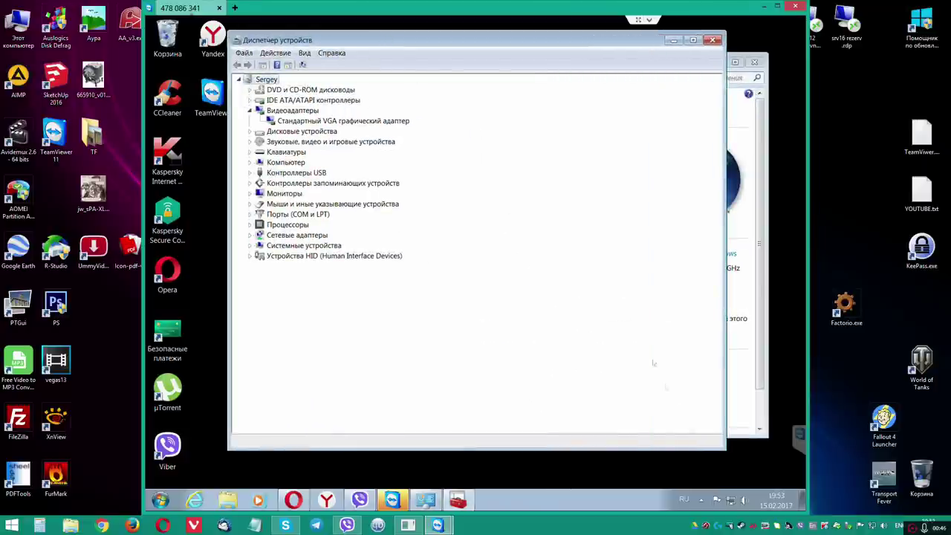
Step: Set the remote computer's taskbar to always display all icons and notifications
click(701, 499)
click(702, 481)
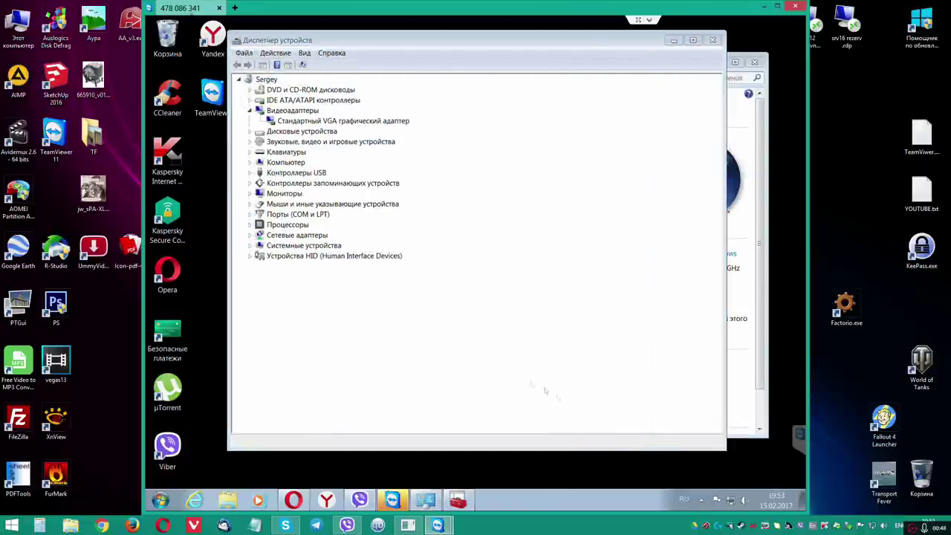
click(434, 408)
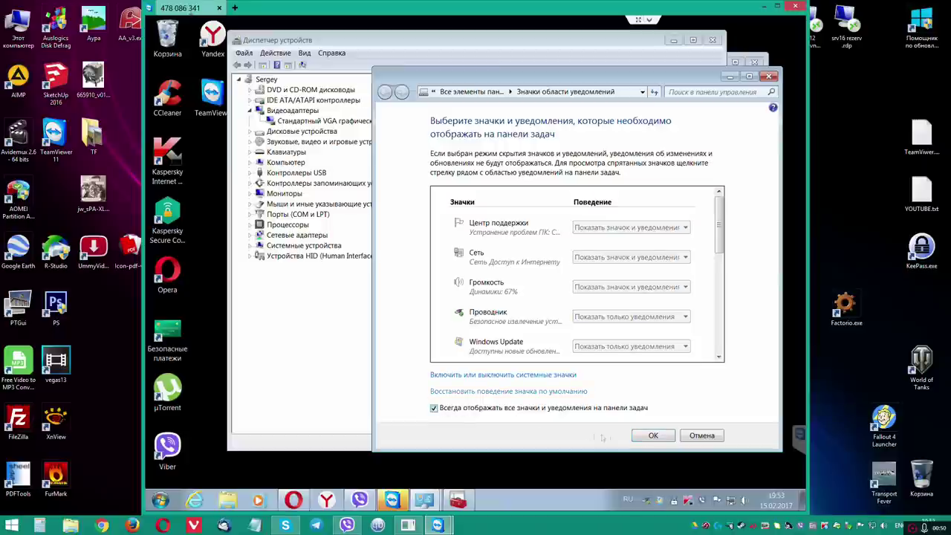
click(653, 437)
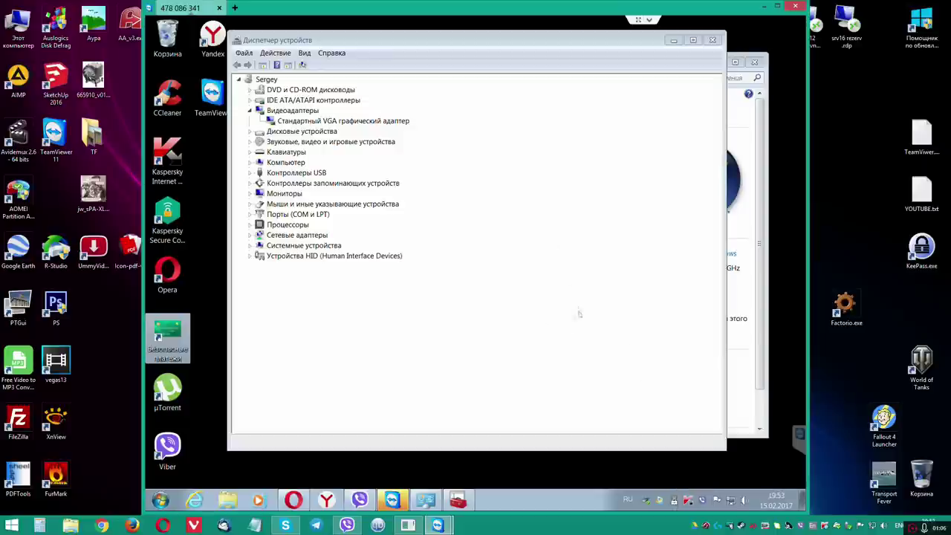
Step: Examine the device categories in Device Manager and the properties of the standard VGA graphics adapter
click(331, 121)
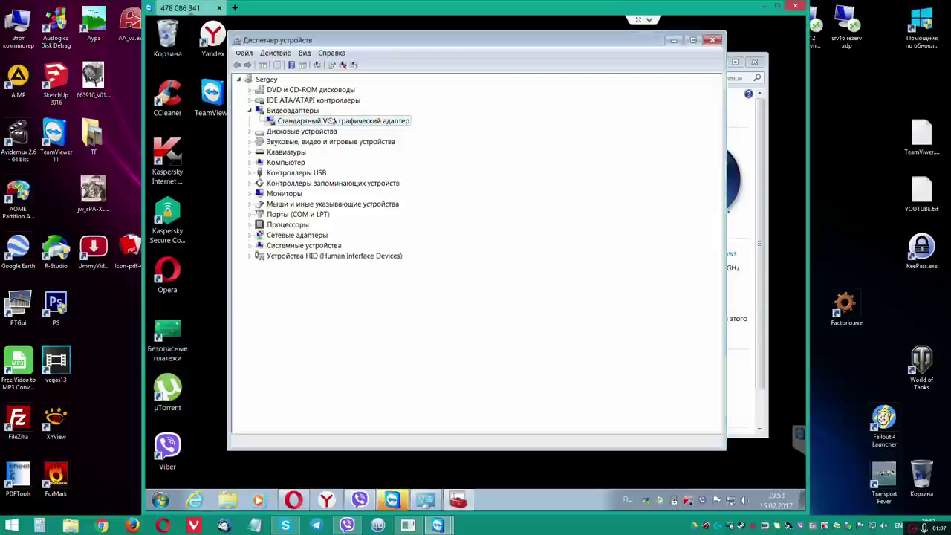
click(250, 101)
click(250, 100)
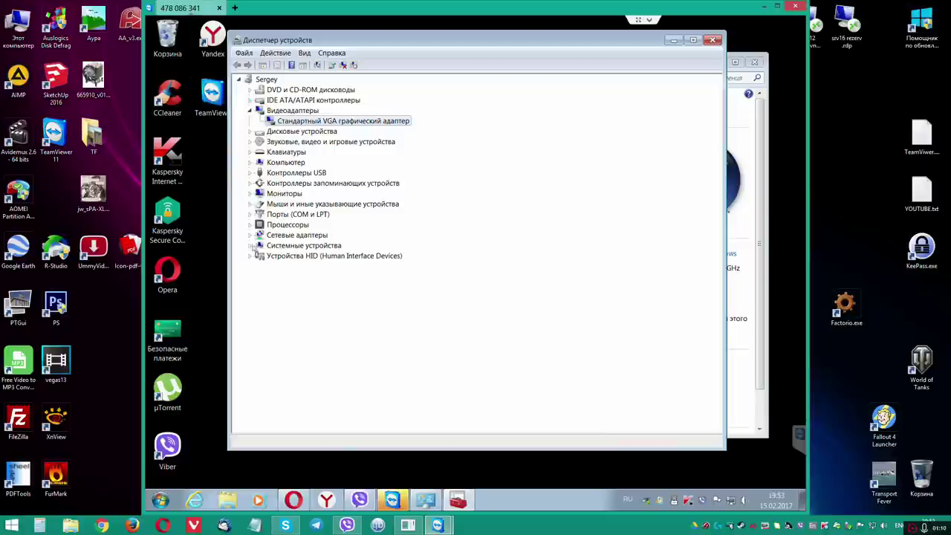
click(250, 236)
click(250, 236)
click(250, 246)
click(251, 101)
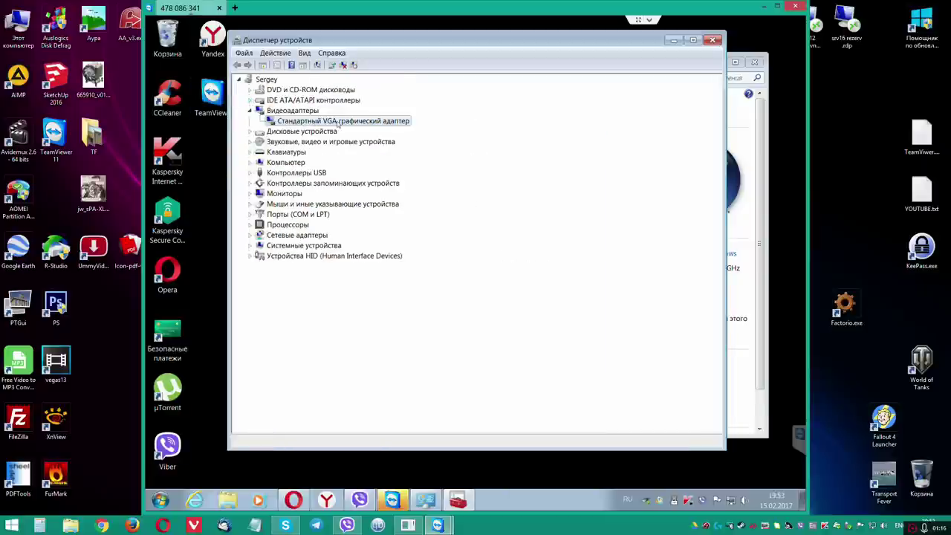
double_click(338, 122)
click(591, 118)
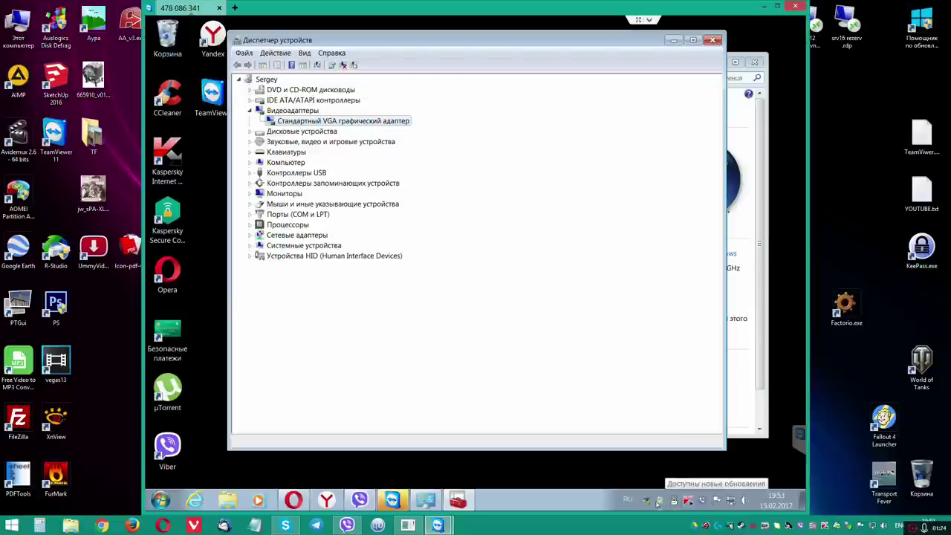
Step: Open Kaspersky Secure Connection, skip its introduction and switch the secure connection on
click(678, 499)
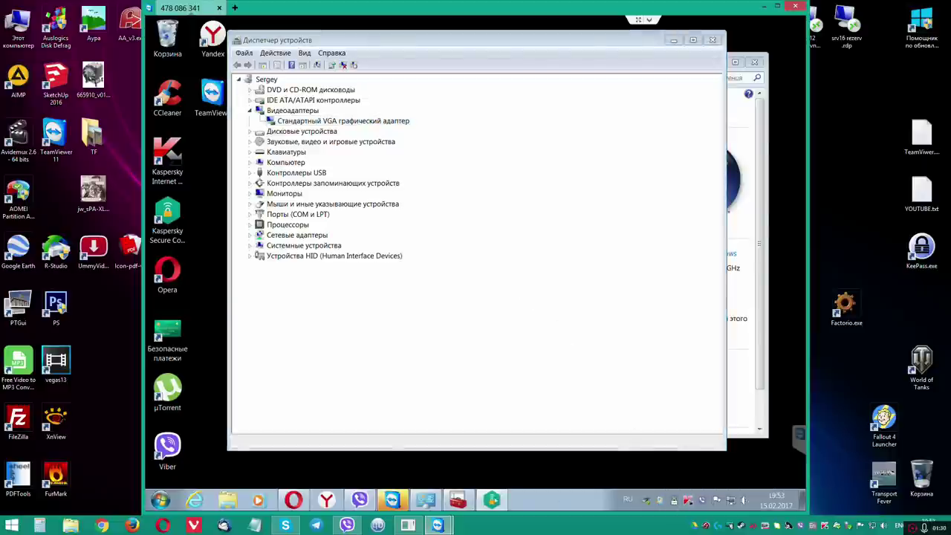
mouse_move(490, 499)
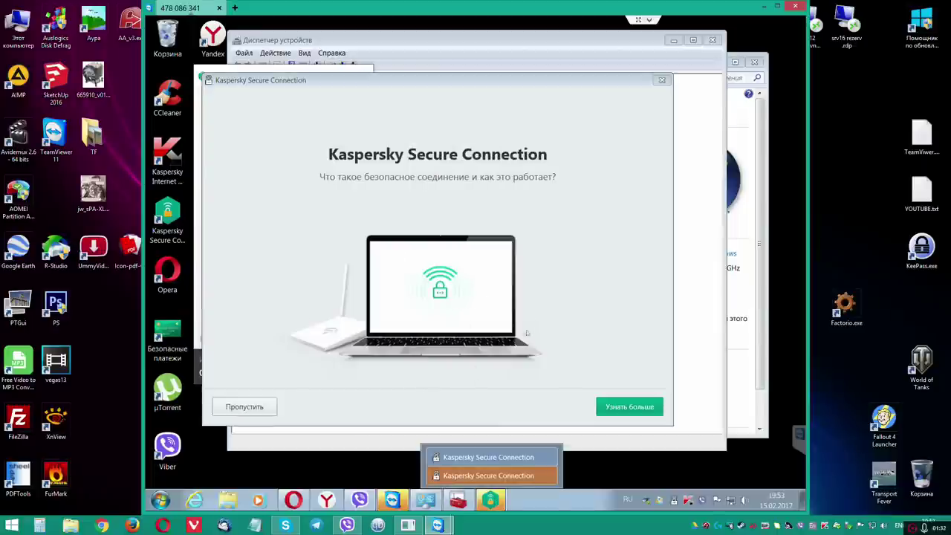
click(245, 407)
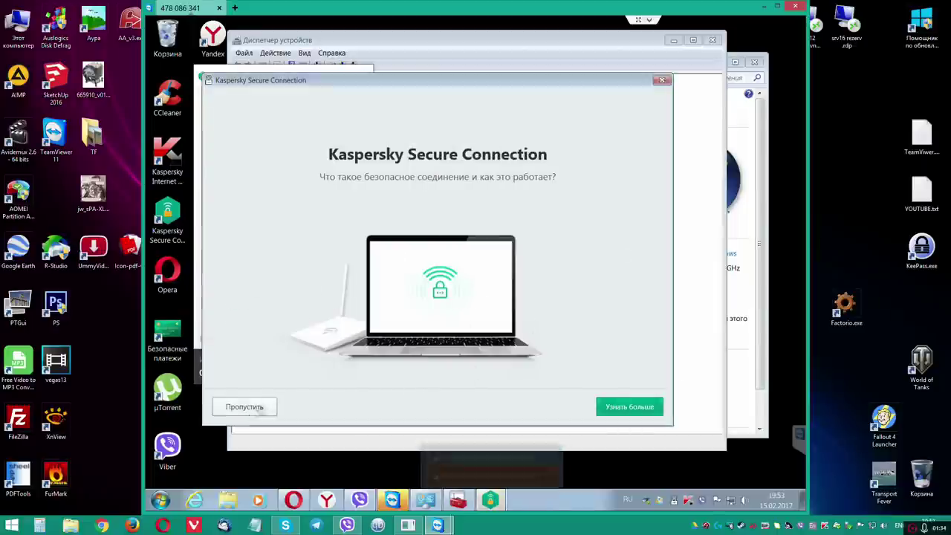
click(262, 260)
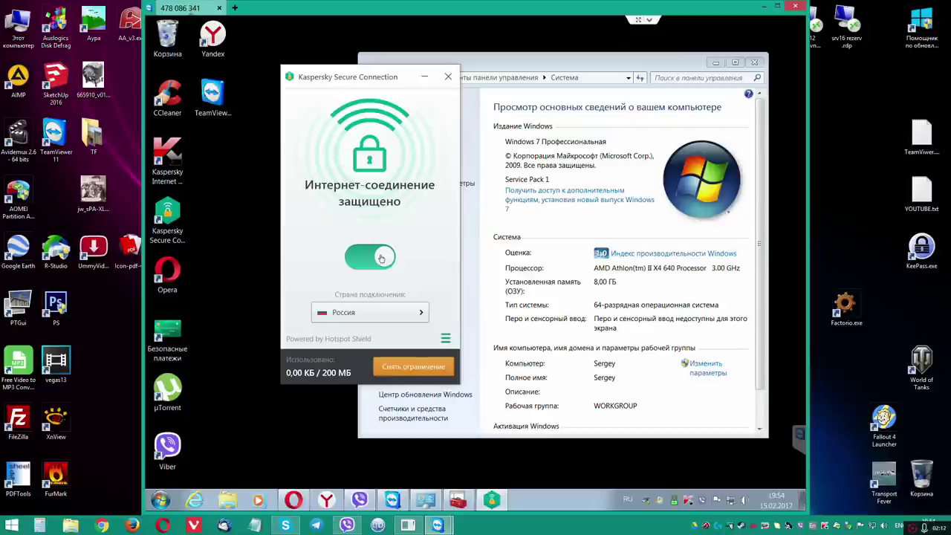
Step: Look through the list of connection countries in Kaspersky Secure Connection and return to its main view
click(417, 316)
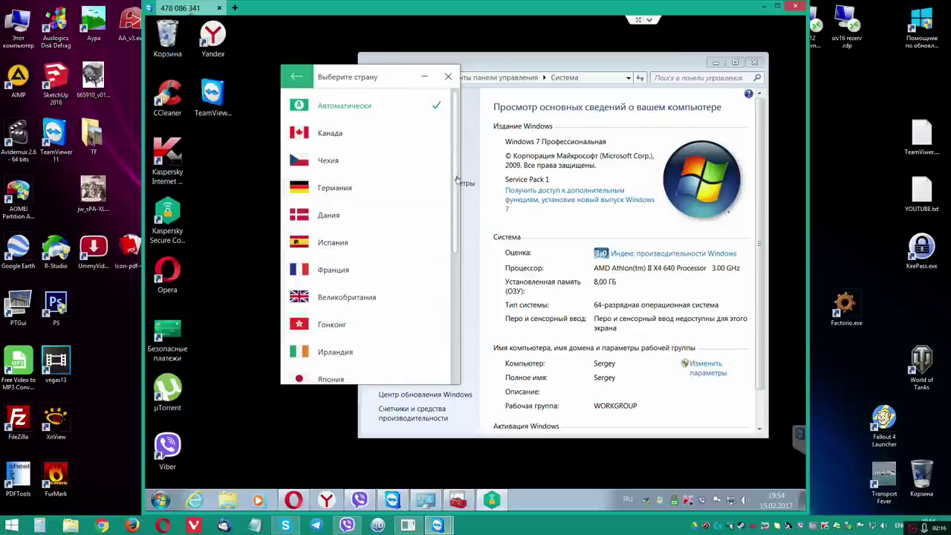
drag(457, 222, 453, 332)
drag(455, 262, 455, 95)
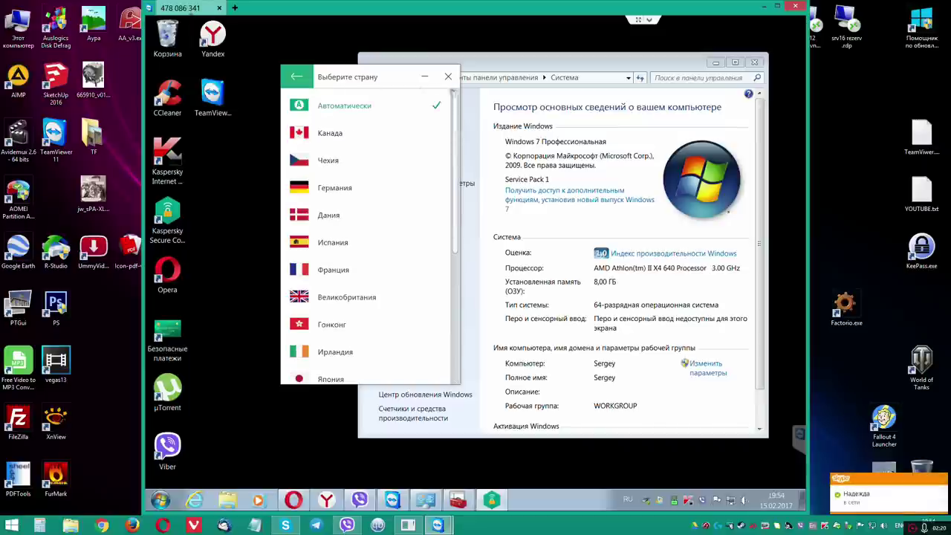
click(297, 76)
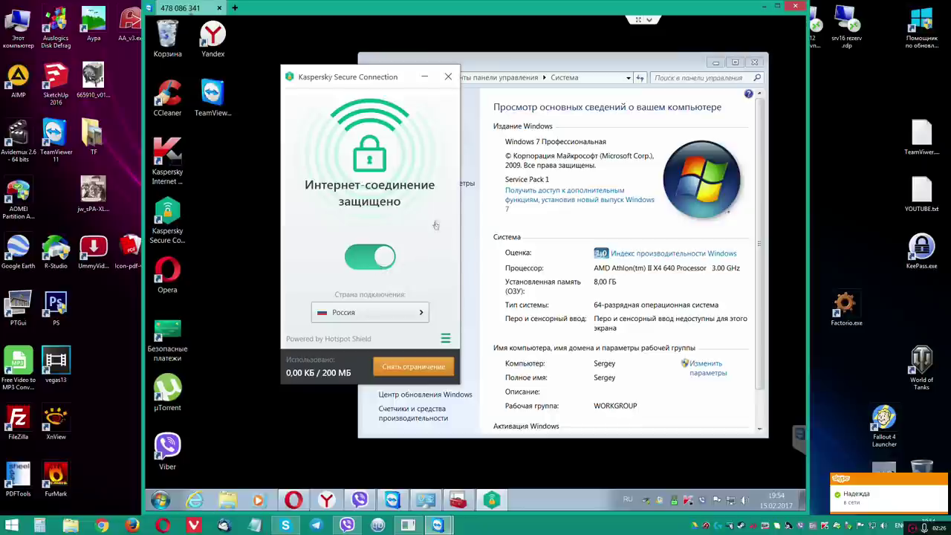
Step: Switch the secure connection off and close Kaspersky Secure Connection
click(375, 260)
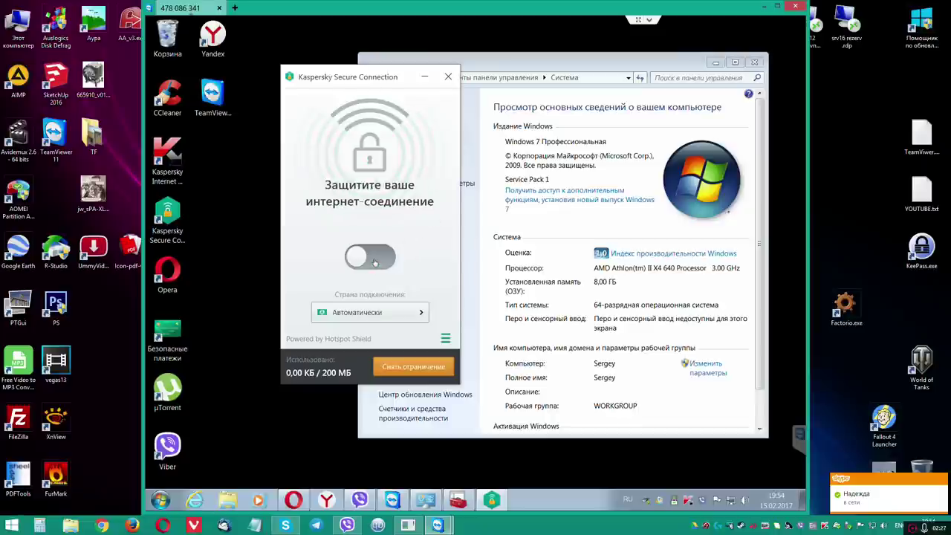
click(448, 77)
Step: Reopen Device Manager from the System window and open the standard VGA graphics adapter's properties beside the device list
drag(526, 85, 456, 85)
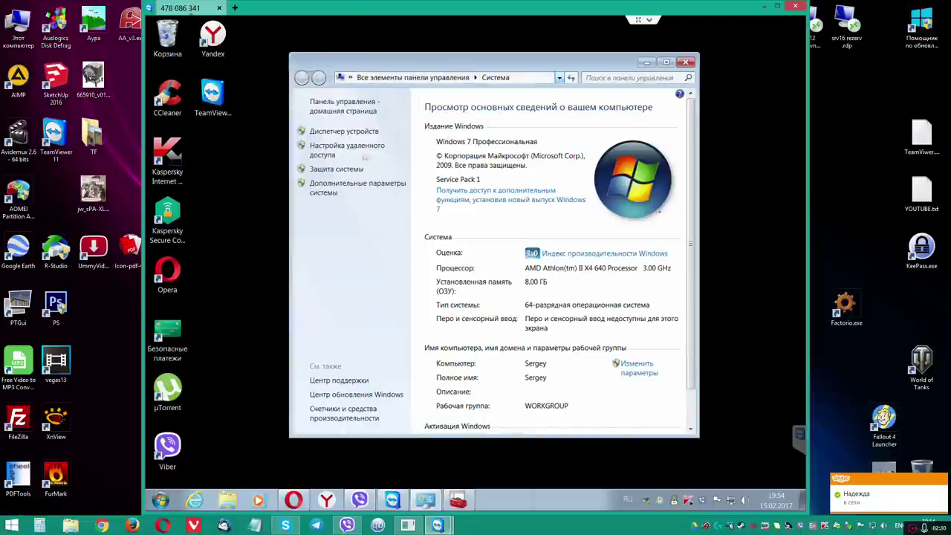
click(344, 131)
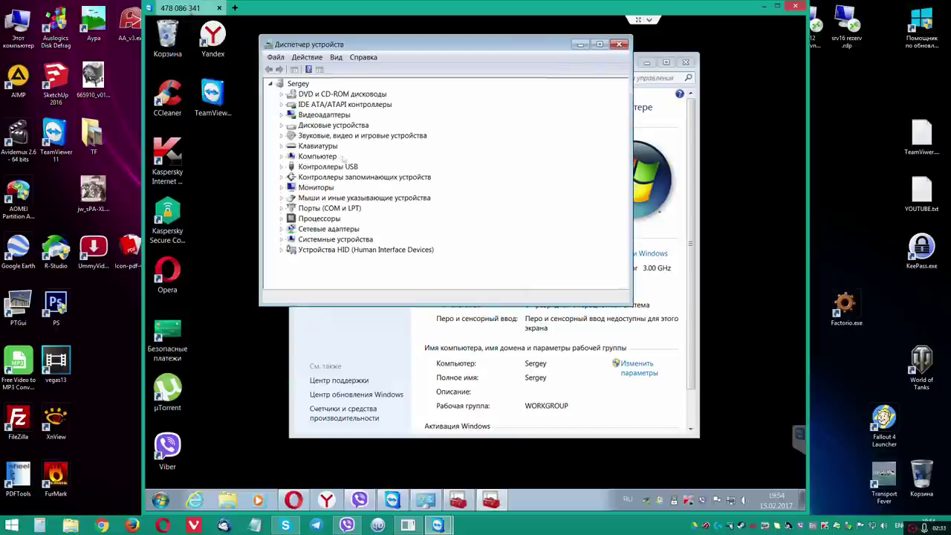
click(282, 115)
right_click(358, 127)
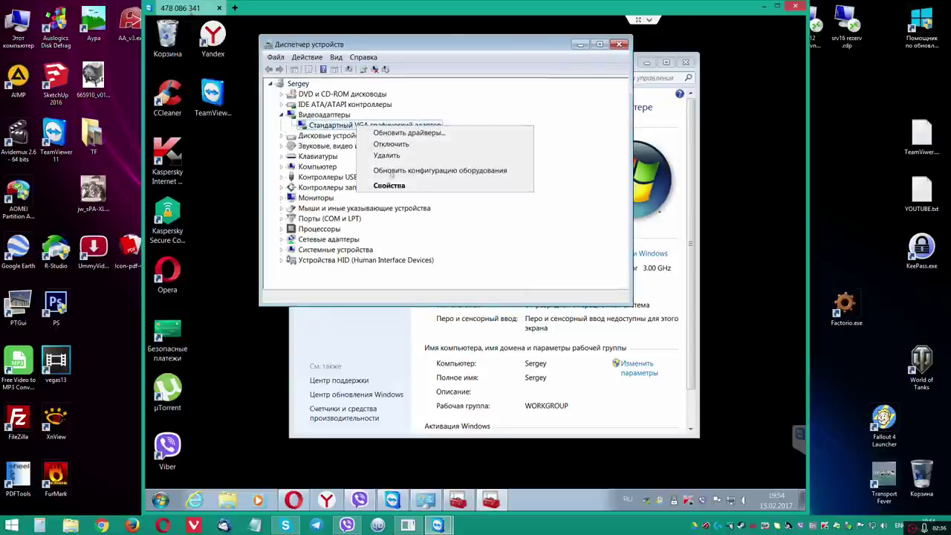
click(388, 185)
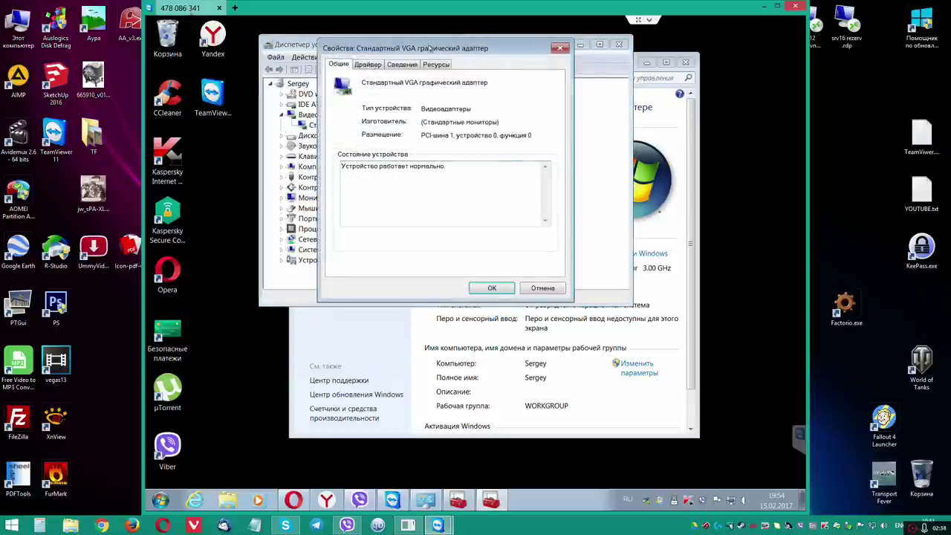
drag(431, 46, 605, 134)
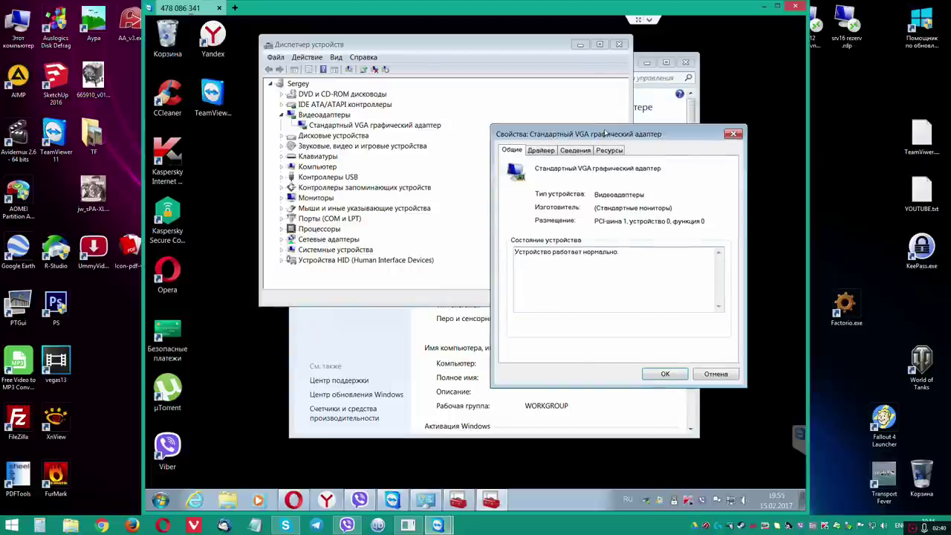
Step: Display the video adapter's hardware IDs (ИД оборудования), copy the first value and switch to Opera
click(541, 150)
click(576, 151)
click(562, 208)
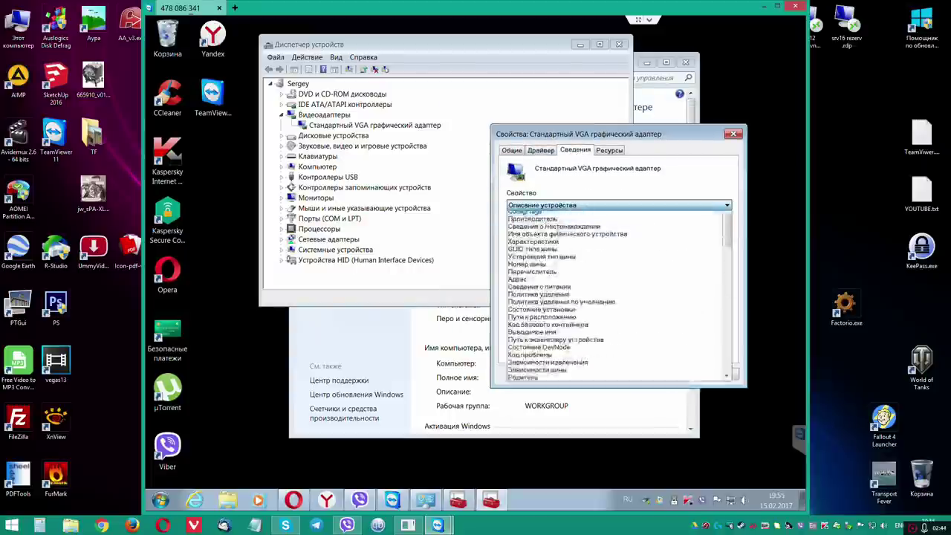
click(550, 223)
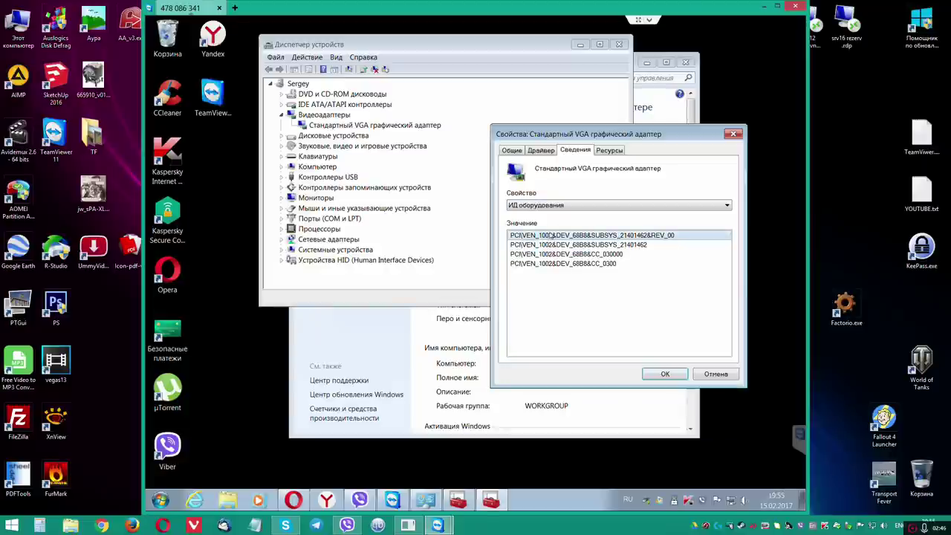
right_click(552, 237)
click(572, 245)
click(293, 500)
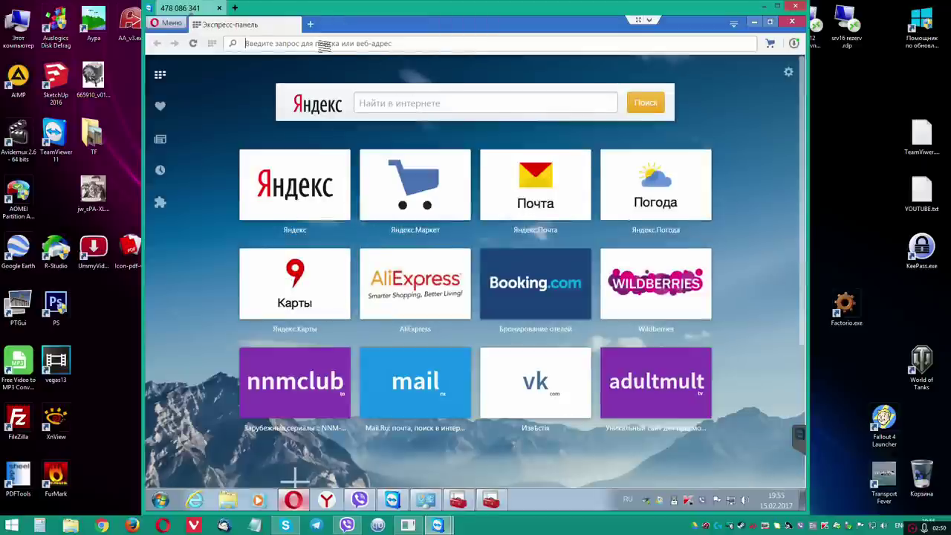
text(PCI\VEN_1002&DEV_68B8&SUBSYS_21401462&REV_00)
key(BackSpace)
key(BackSpace)
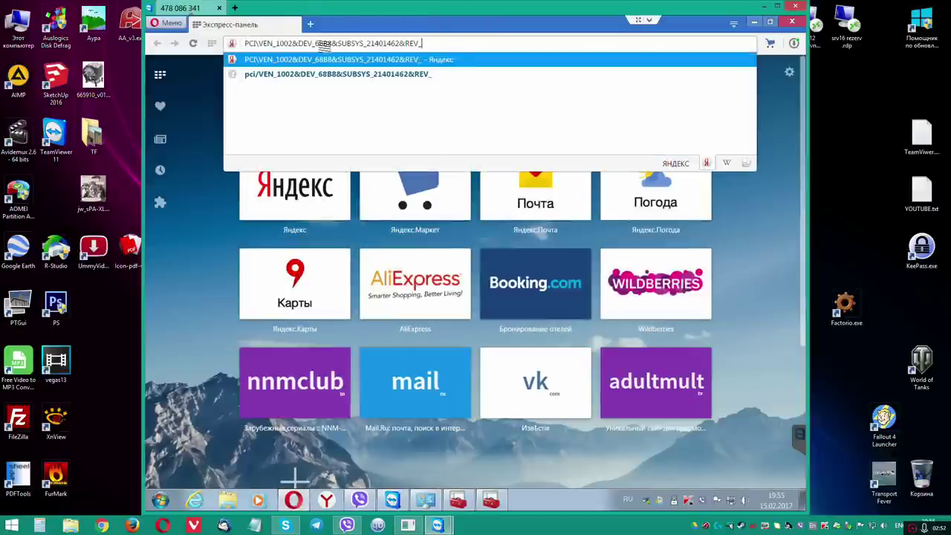
key(BackSpace)
key(BackSpace)
key(BackSpace)
key(BackSpace)
key(BackSpace)
key(BackSpace)
key(BackSpace)
key(BackSpace)
key(BackSpace)
key(BackSpace)
key(BackSpace)
key(BackSpace)
key(BackSpace)
key(BackSpace)
key(BackSpace)
key(BackSpace)
key(BackSpace)
key(BackSpace)
key(BackSpace)
key(BackSpace)
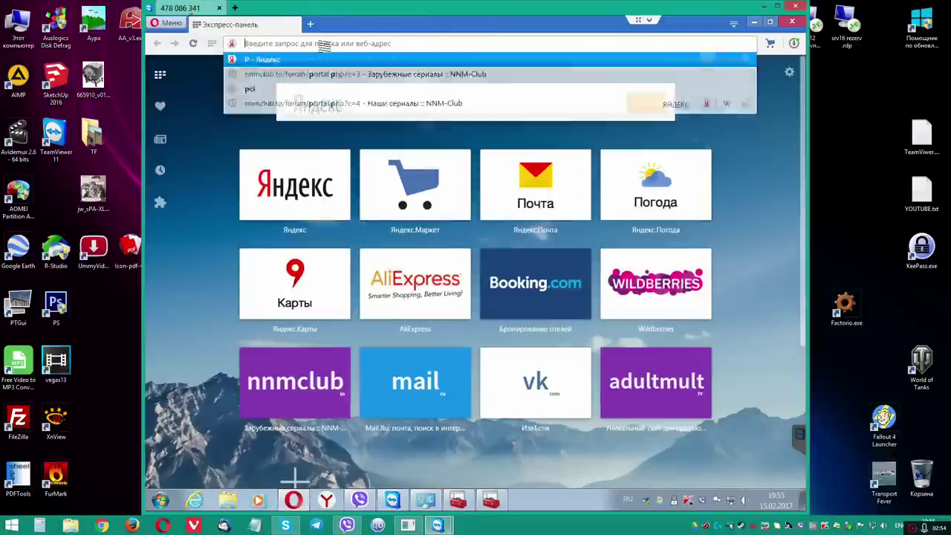
Step: Search Yandex for PCI\VEN_1002&DEV_68B8&SUBSYS_21401462&REV_00, check the driver list on devid.drp.su to identify the card, and close that page
text(PCI\VEN_1002&DEV_68B8&SUBSYS_21401462&REV_00)
key(Return)
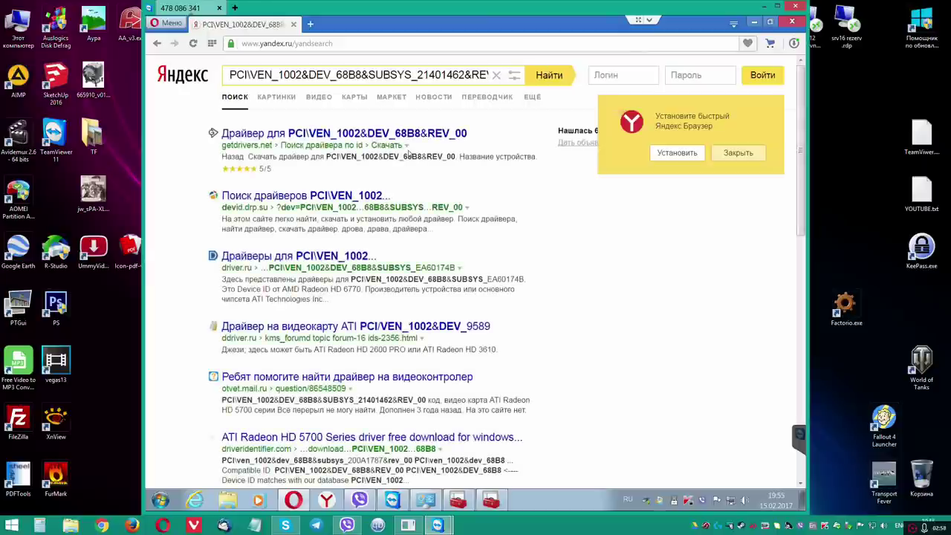
click(336, 198)
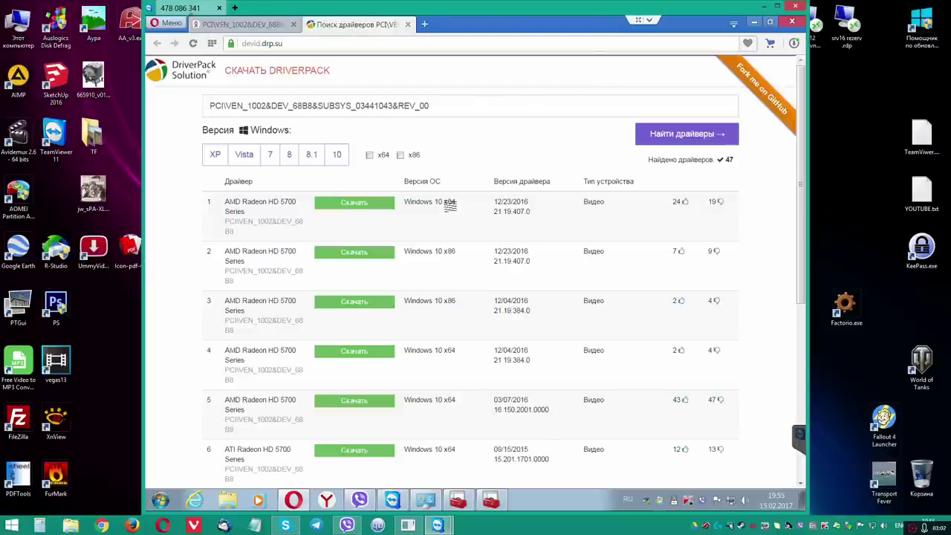
middle_click(340, 24)
Step: Search Yandex for "amd" and open the official AMD website from the results
click(334, 44)
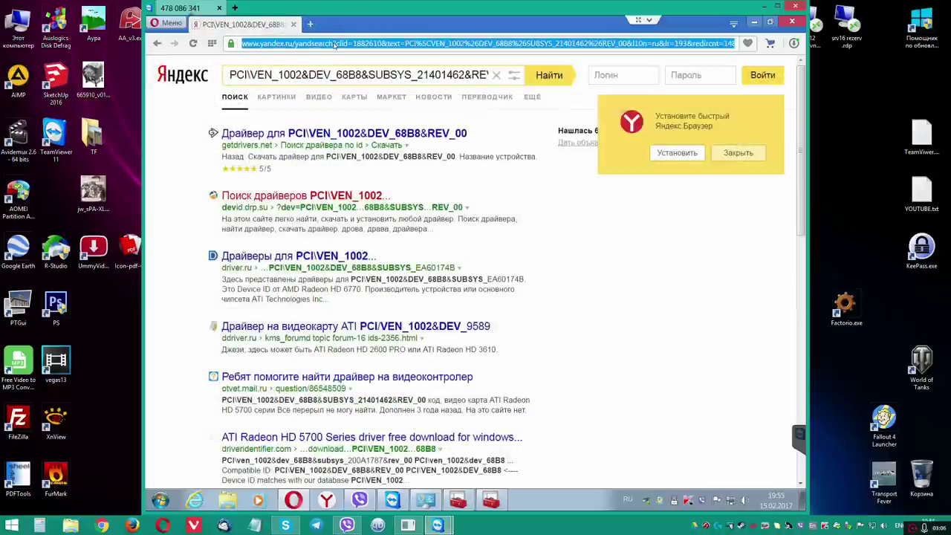
text(amd)
key(Return)
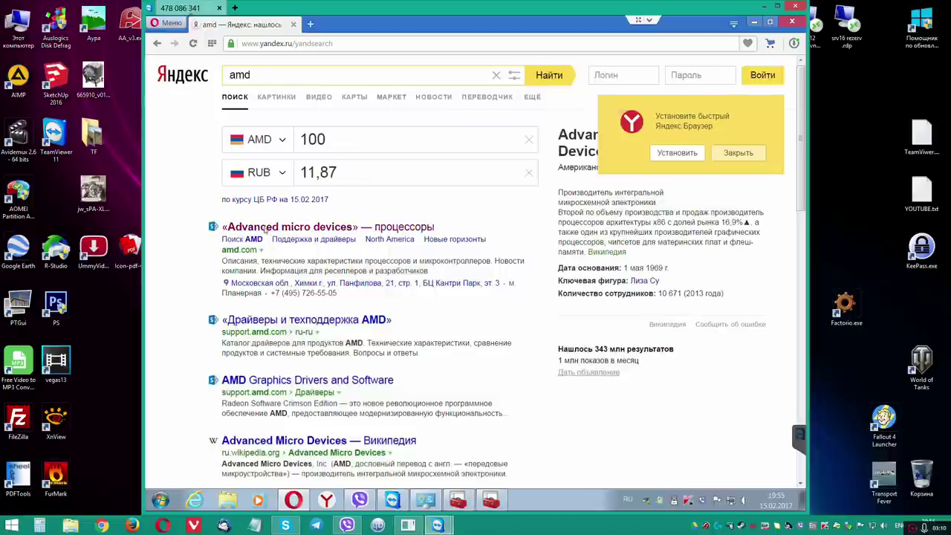
click(265, 228)
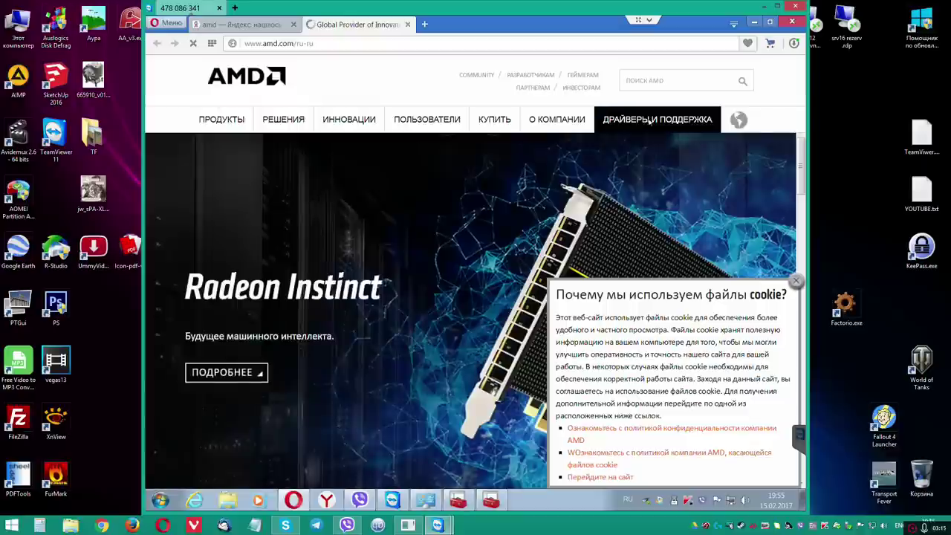
Step: Go to AMD's drivers and download centre page and dismiss the cookie notice
mouse_move(658, 119)
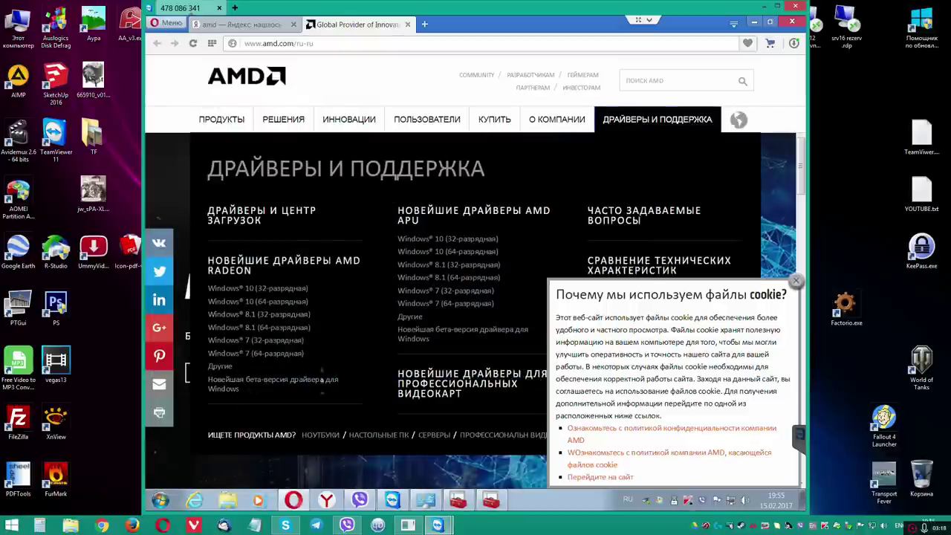
click(251, 221)
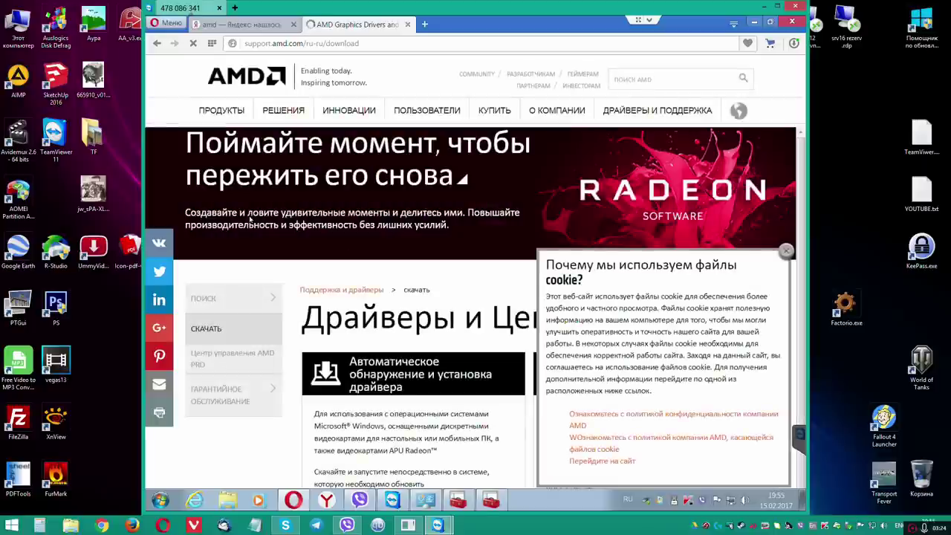
click(785, 252)
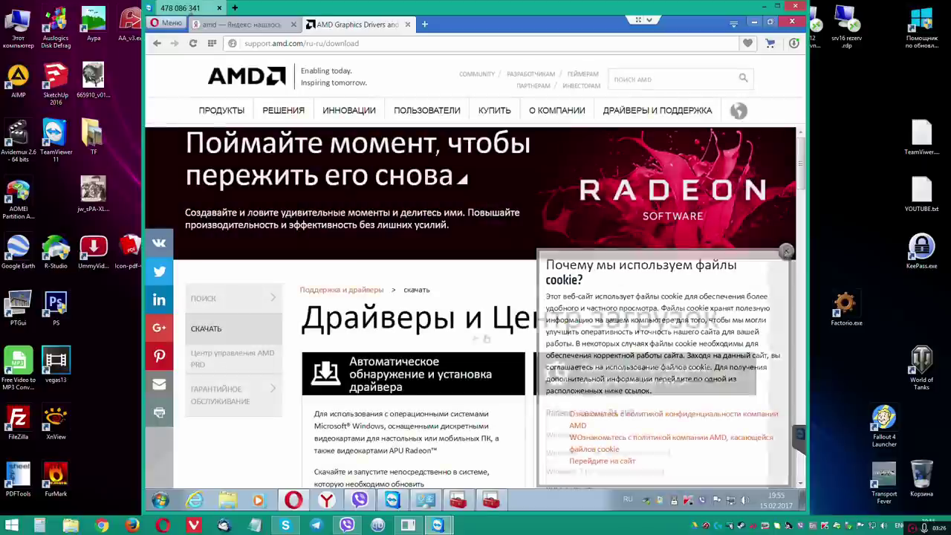
Step: In AMD's manual driver selection form, choose Desktop Graphics, Radeon HD Series and Radeon HD 5xxx Series PCIe
scroll(449, 321, down, 5)
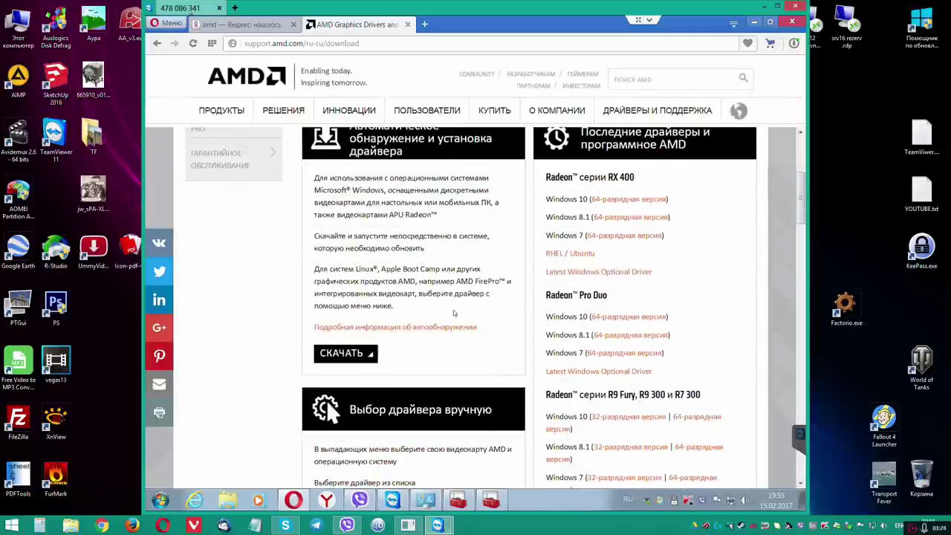
scroll(456, 312, down, 3)
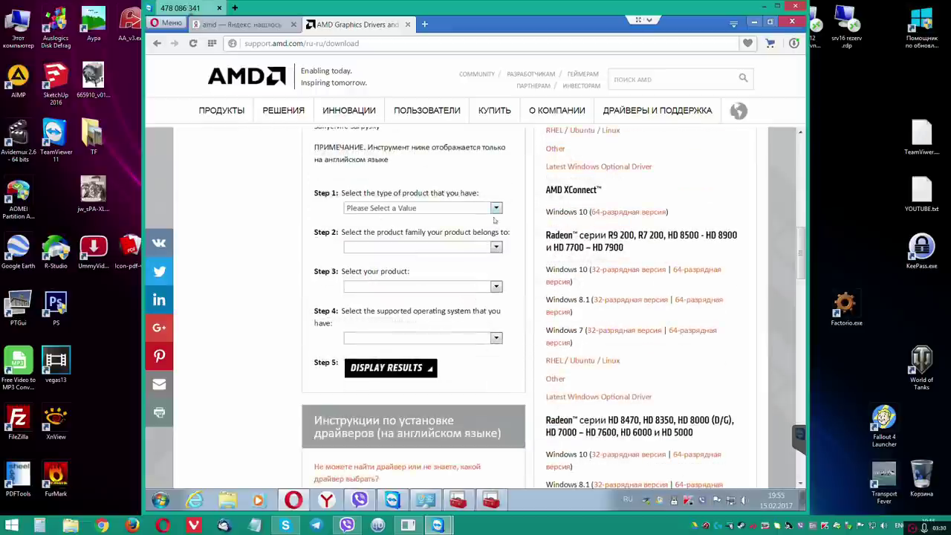
click(498, 209)
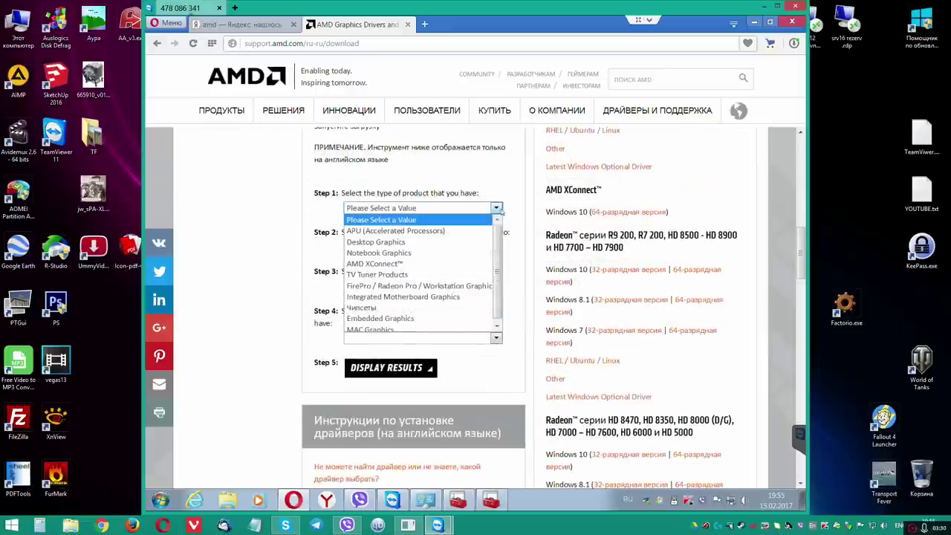
click(390, 242)
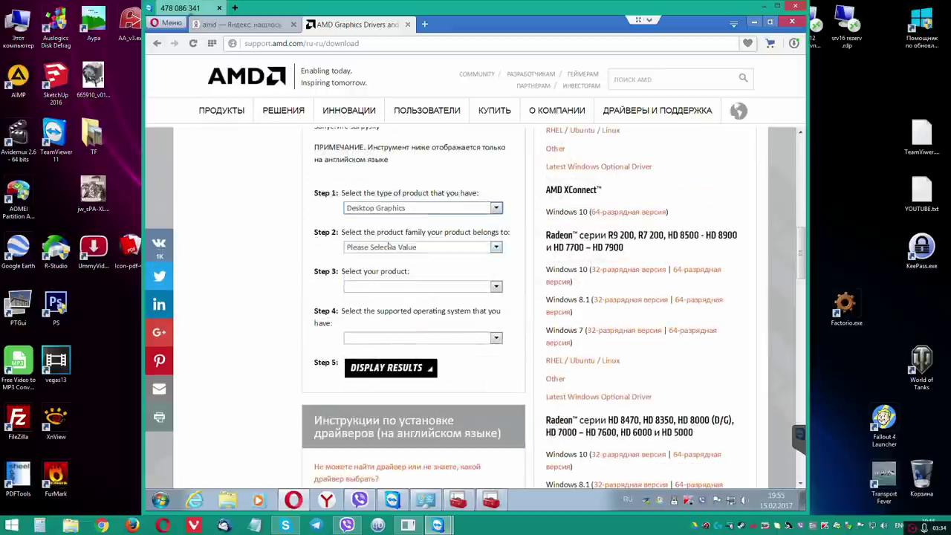
click(497, 248)
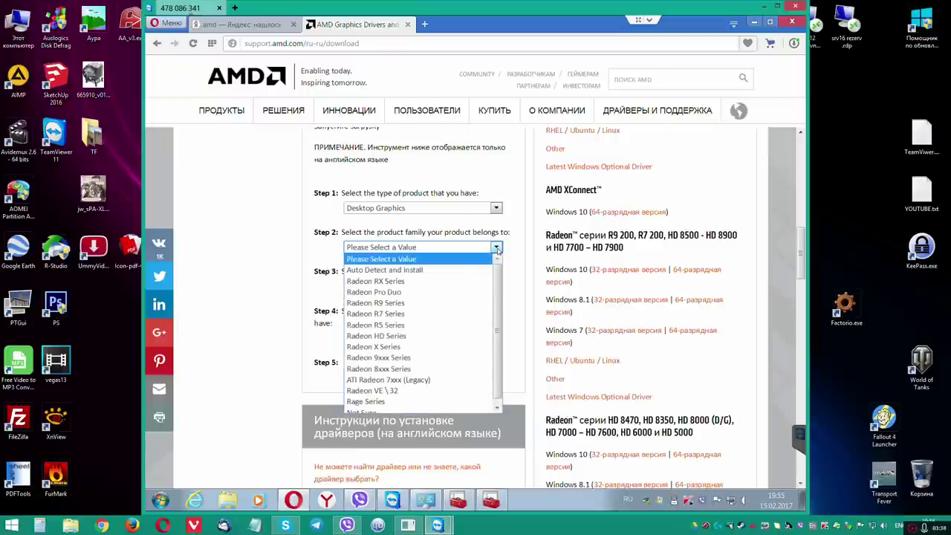
click(402, 337)
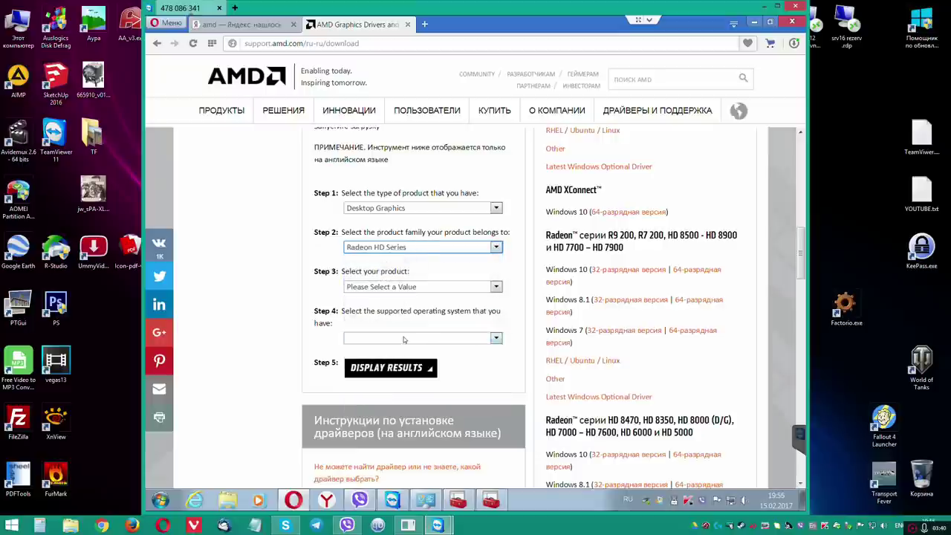
click(498, 286)
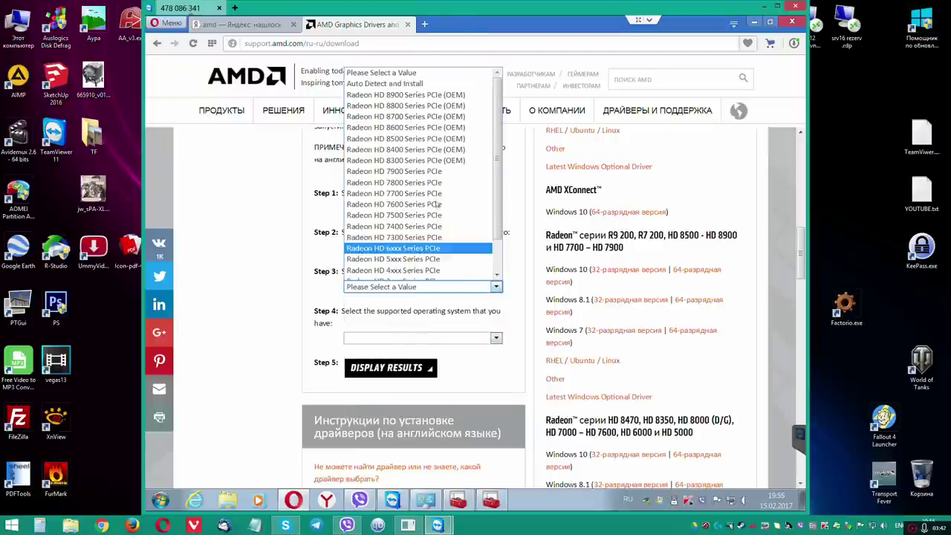
scroll(419, 186, down, 2)
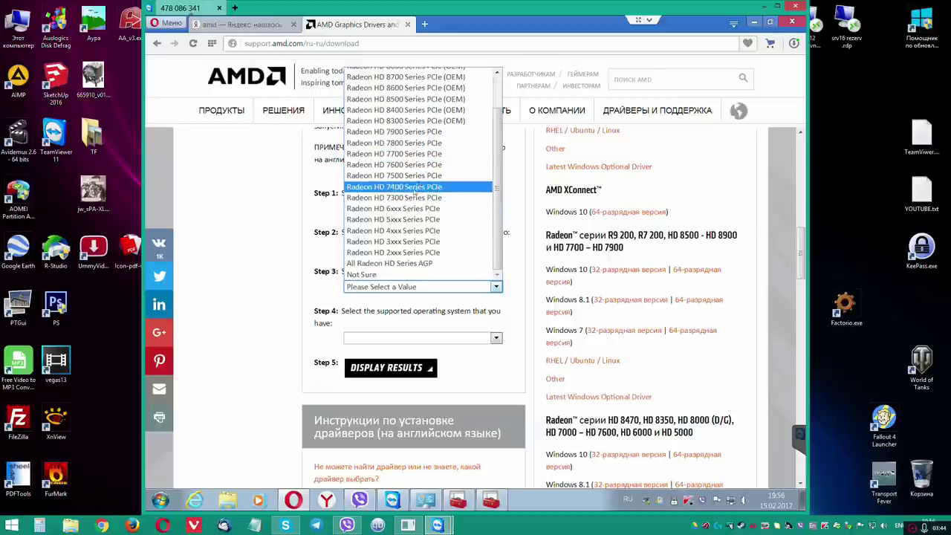
click(405, 220)
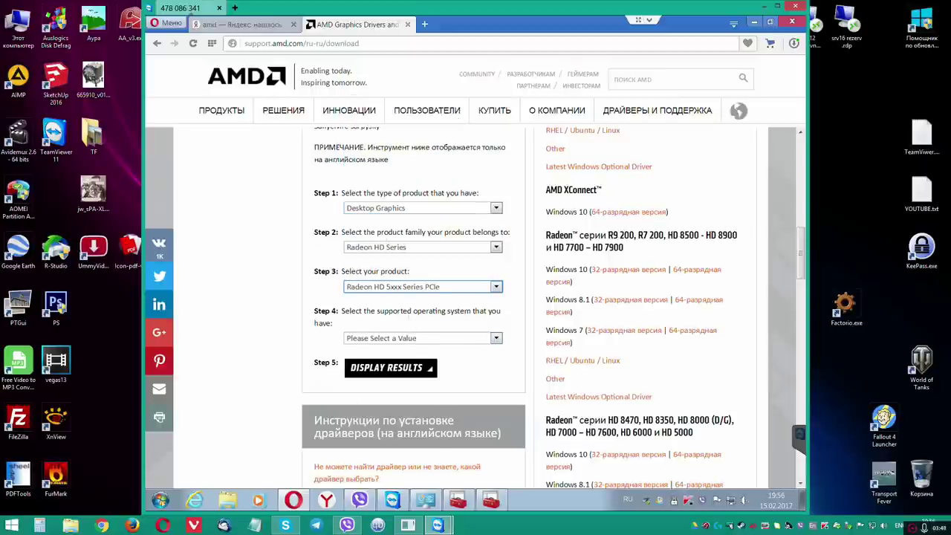
Step: Check the Windows edition and system type in the remote computer's system properties, and close the window
click(161, 500)
right_click(341, 330)
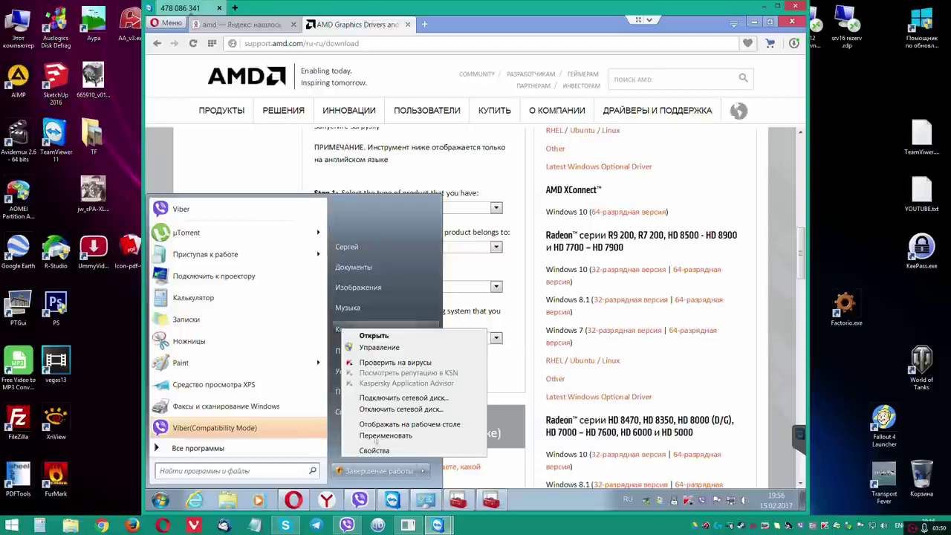
click(379, 451)
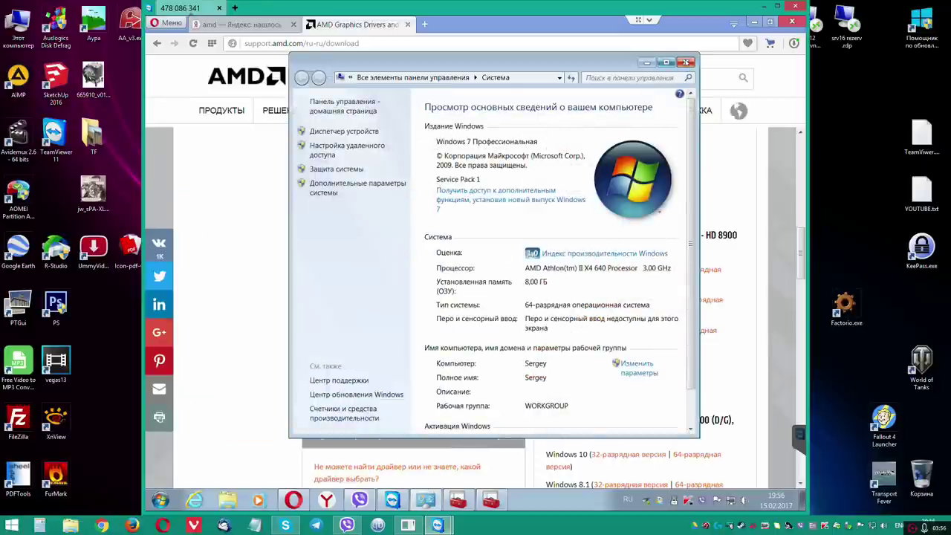
click(686, 61)
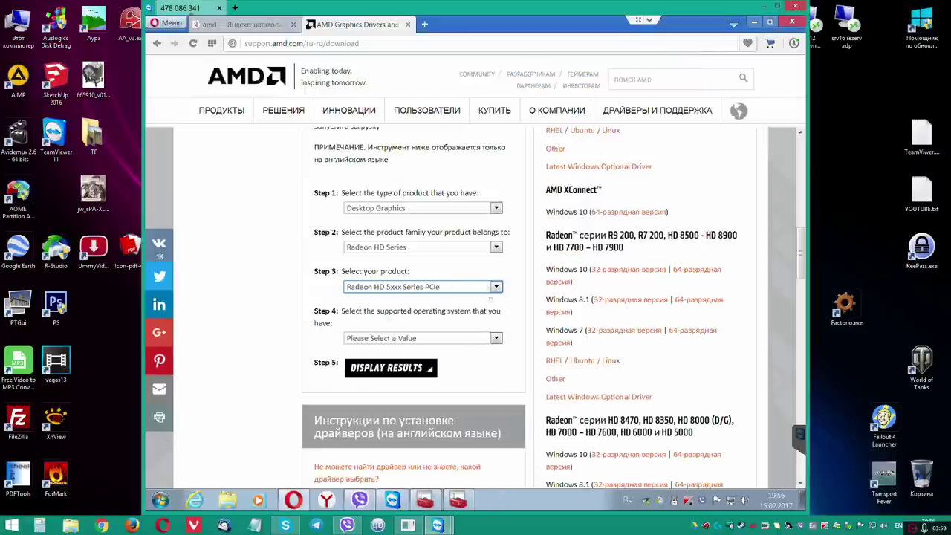
Step: Set the operating system in the driver form to Windows 7 - 64 Bit and display the matching drivers
click(495, 338)
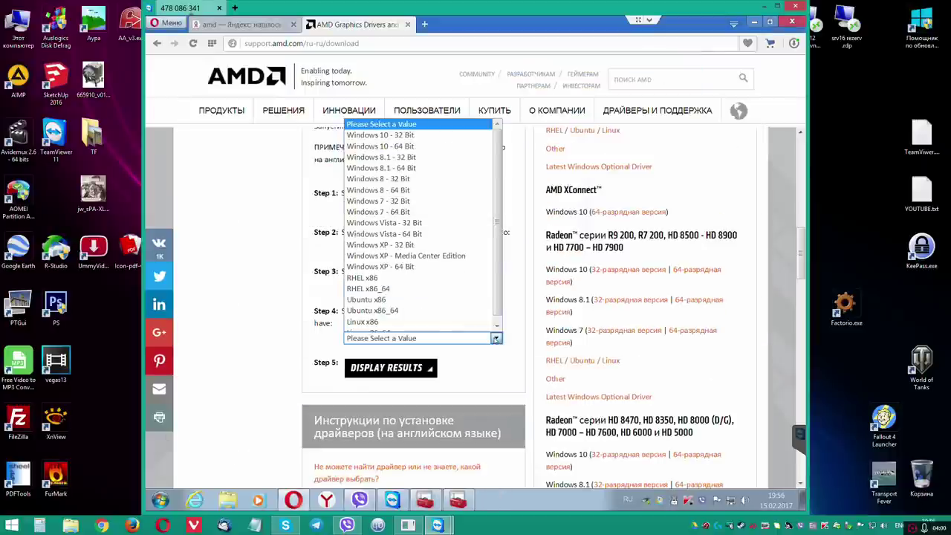
click(398, 213)
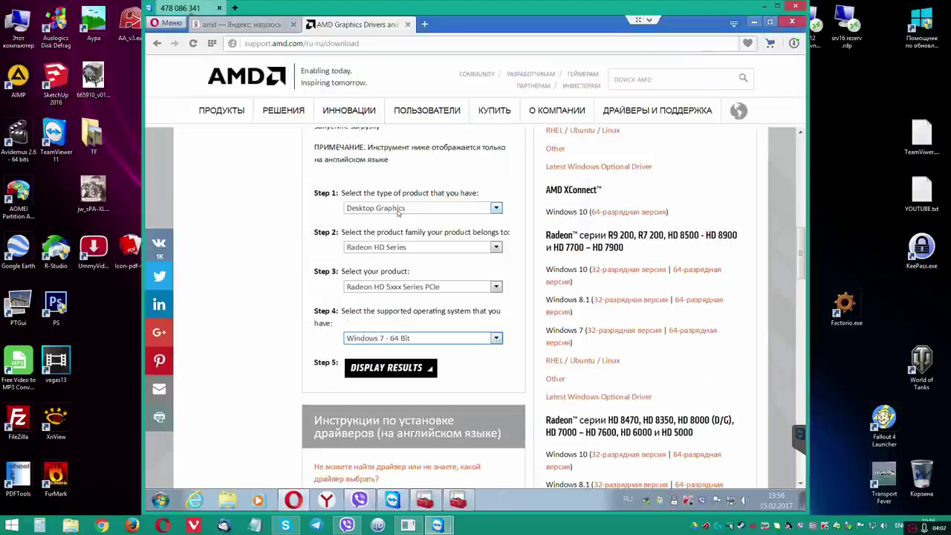
click(396, 371)
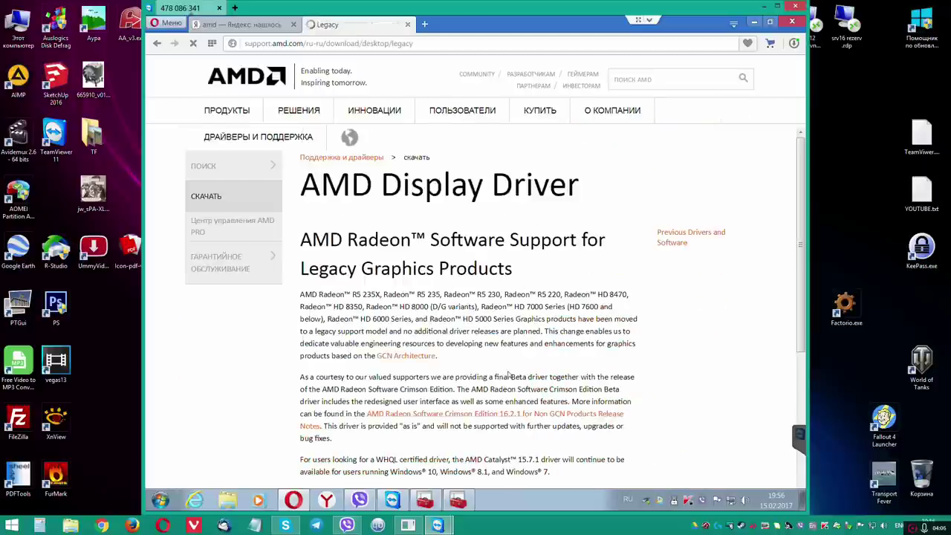
Step: Download Radeon Software Crimson Edition 16.2.1 Beta and save the installer in the Загрузки folder
scroll(492, 261, down, 8)
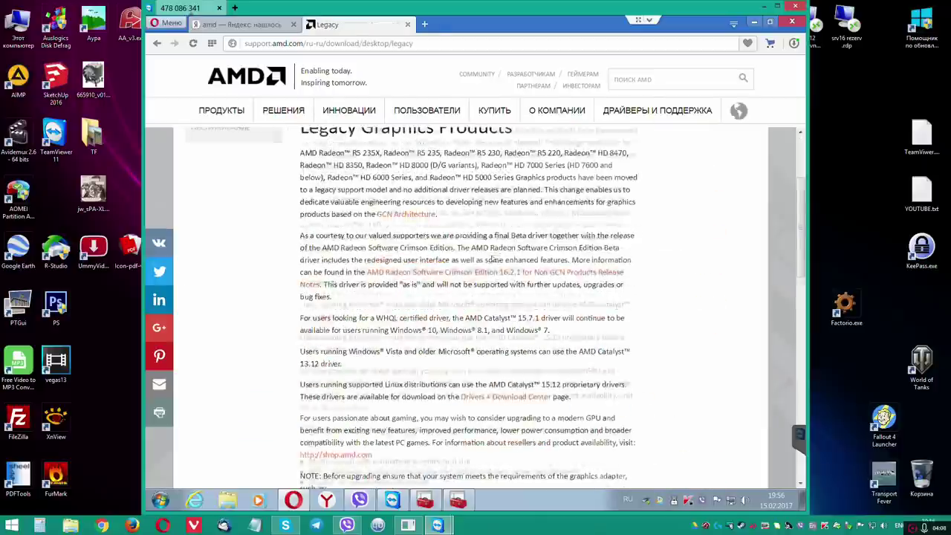
scroll(492, 262, down, 2)
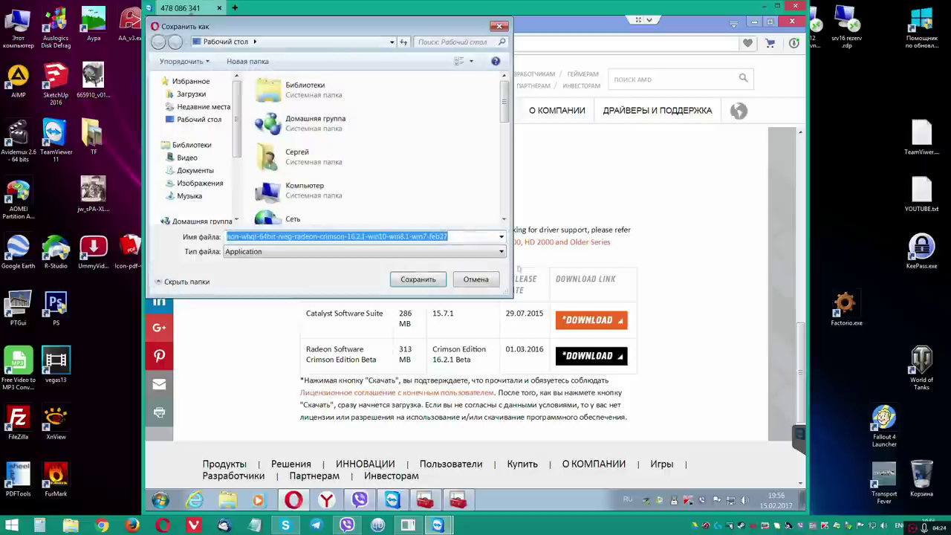
click(191, 94)
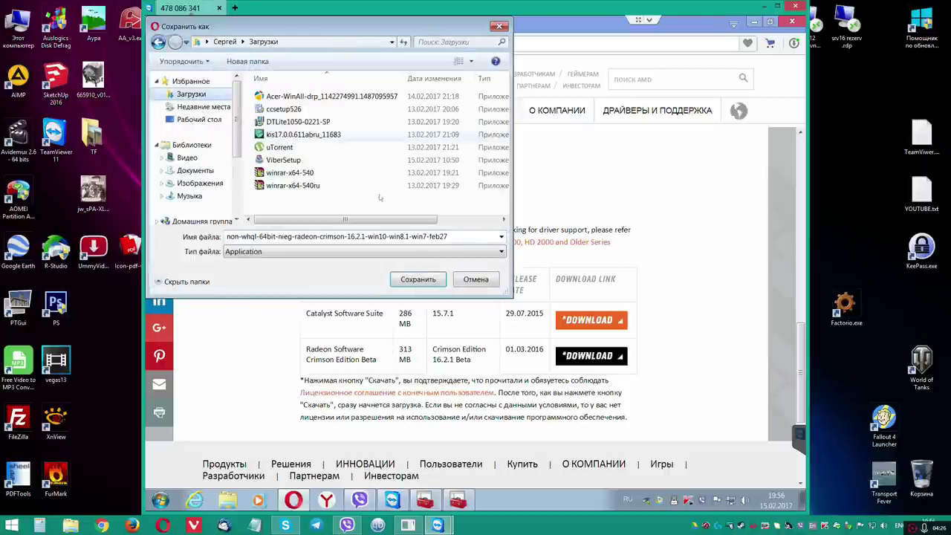
click(416, 279)
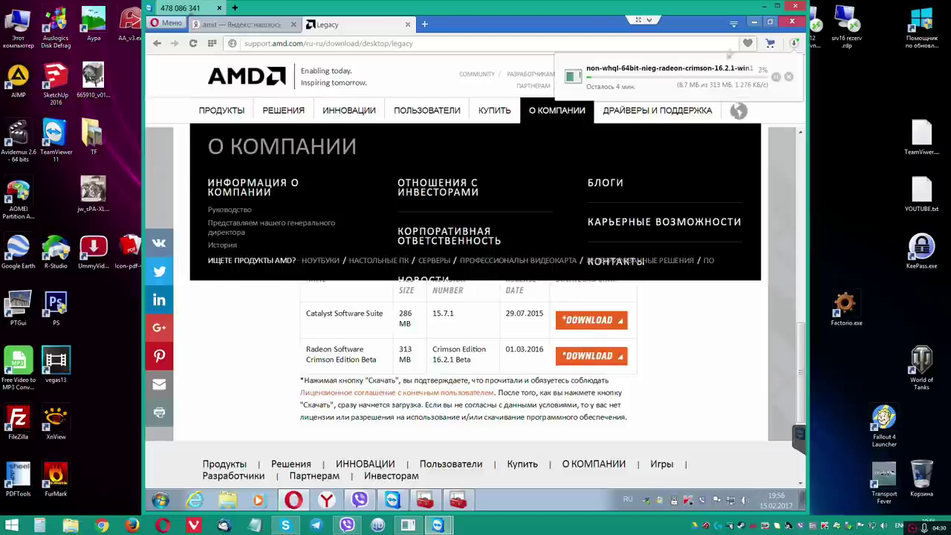
Step: Open the performance options (Параметры быстродействия) from the remote computer's advanced system settings
mouse_move(658, 110)
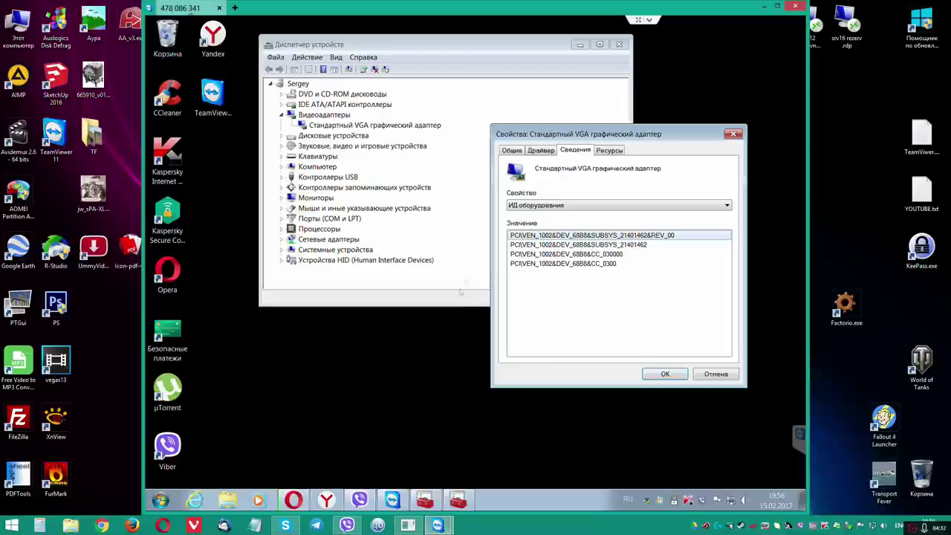
click(160, 499)
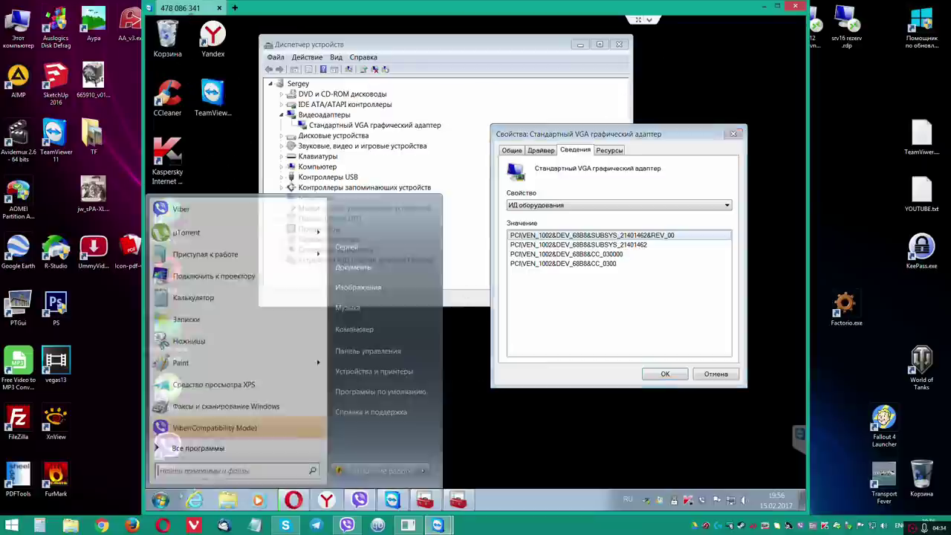
right_click(354, 329)
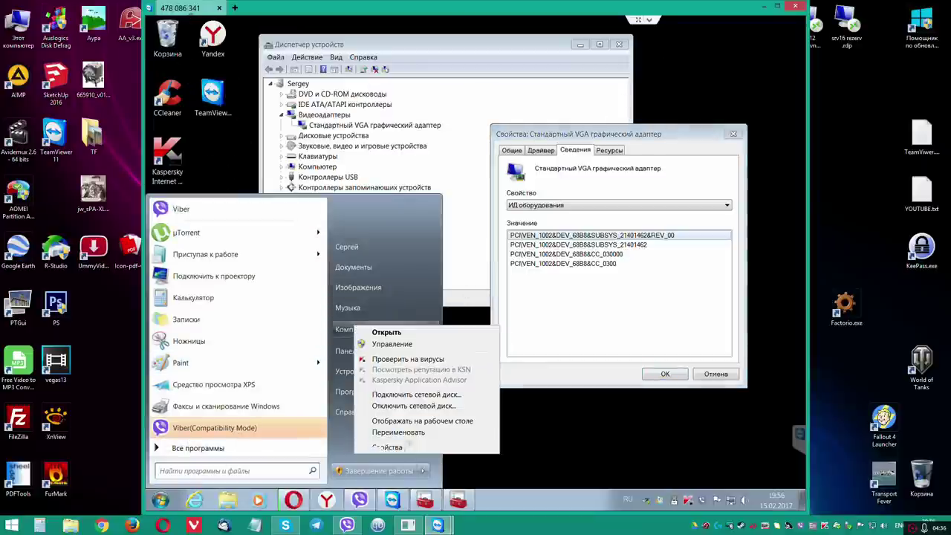
click(378, 449)
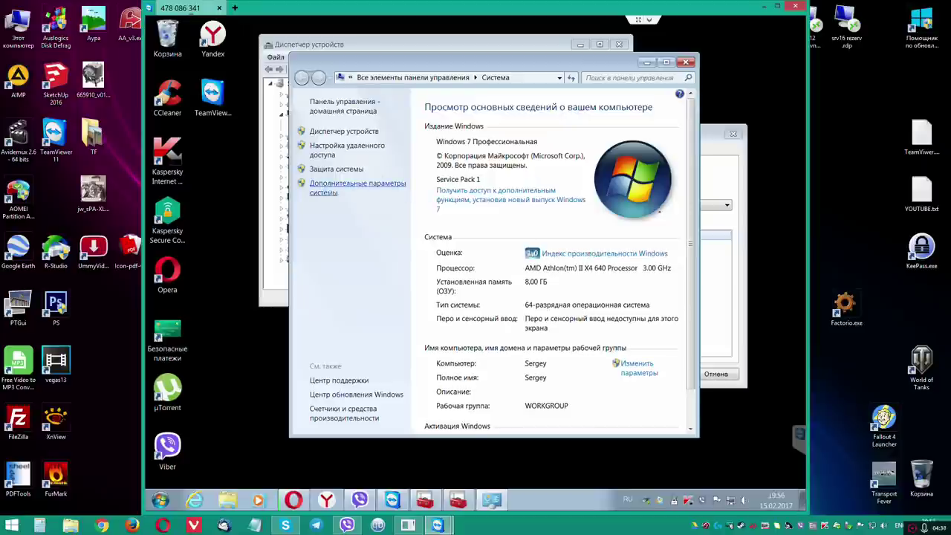
click(372, 187)
click(414, 166)
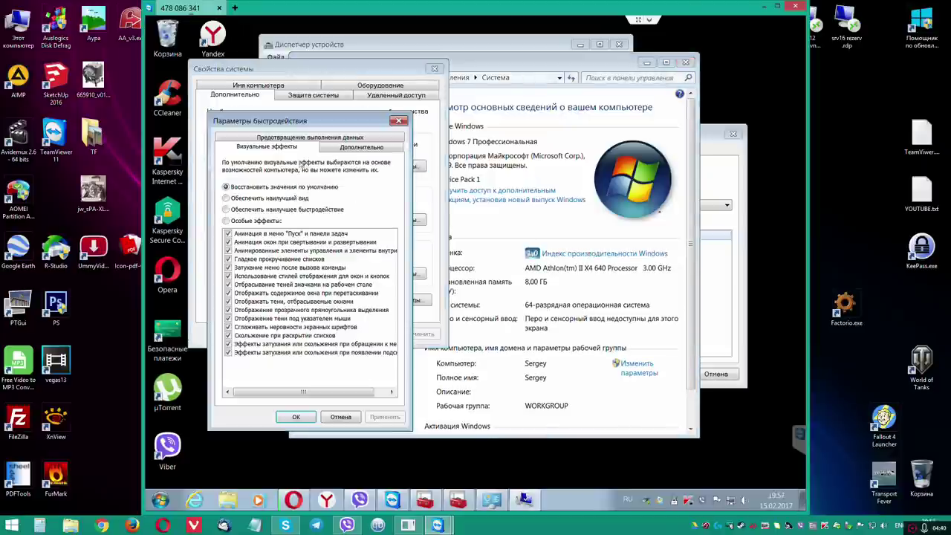
Step: Turn off all visual effects except window and button styles, desktop icon shadows and screen font smoothing, and apply the change
drag(296, 123, 363, 86)
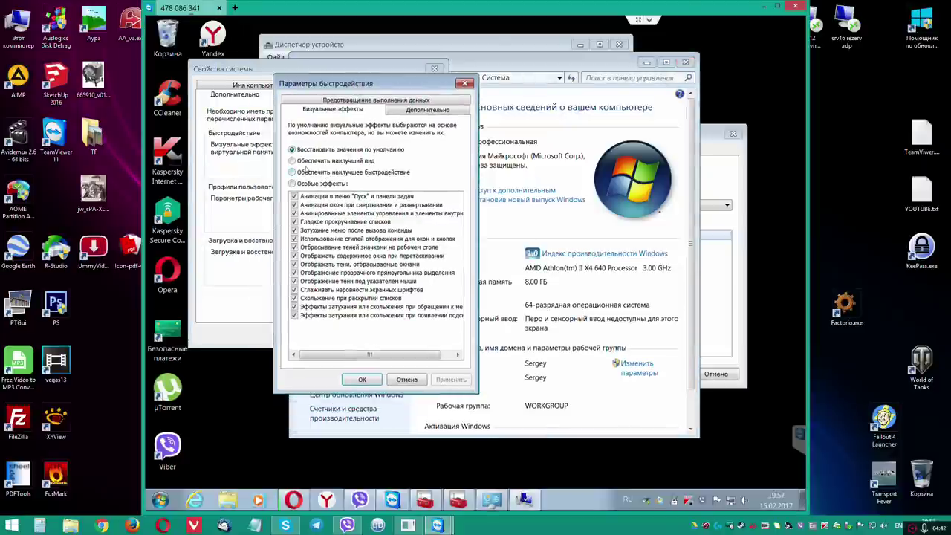
click(292, 172)
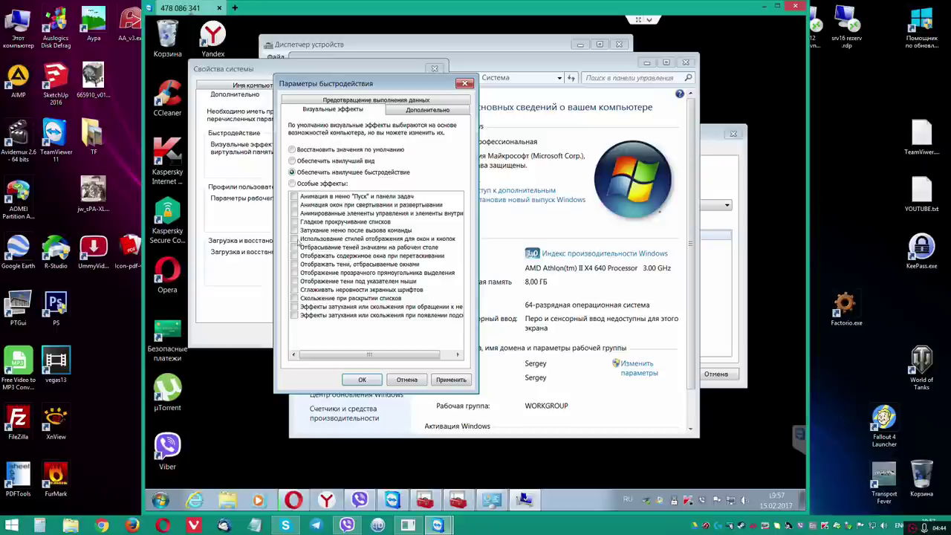
click(294, 239)
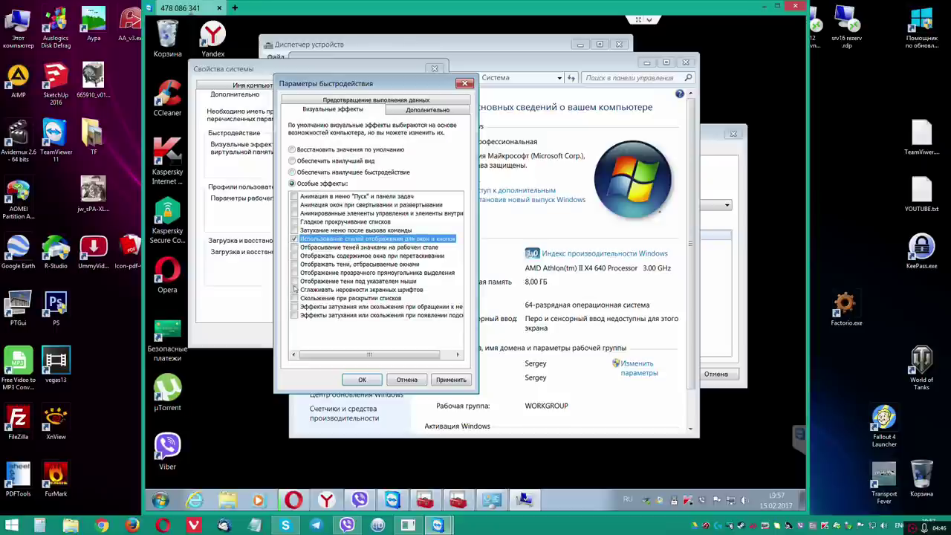
click(294, 289)
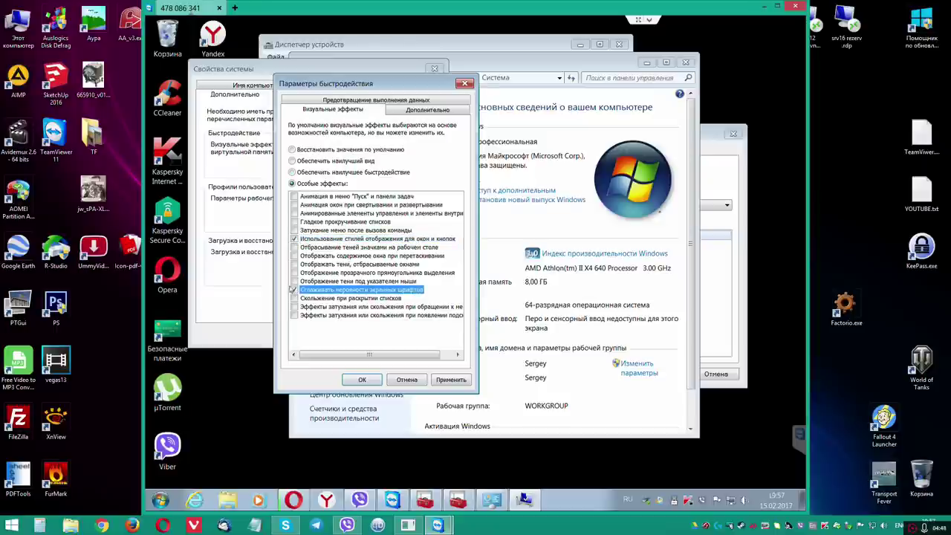
click(294, 246)
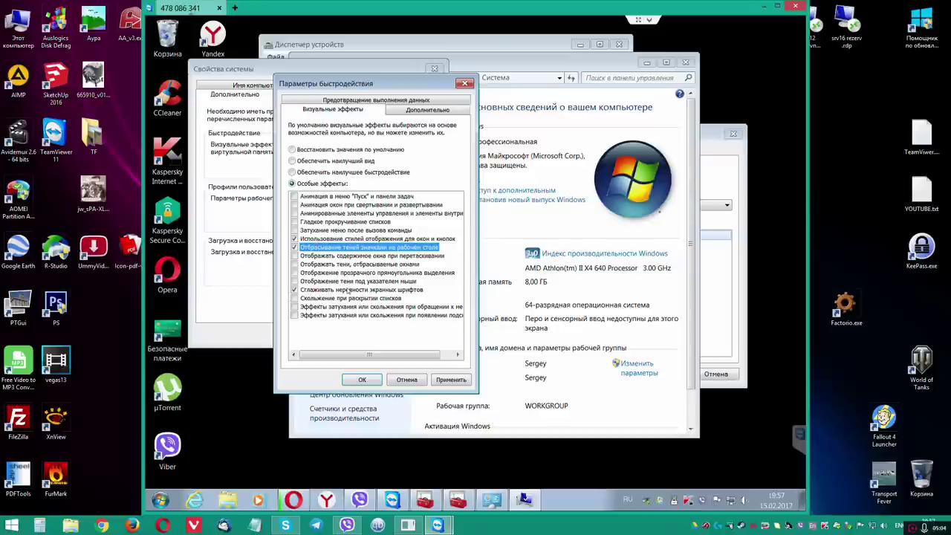
click(451, 380)
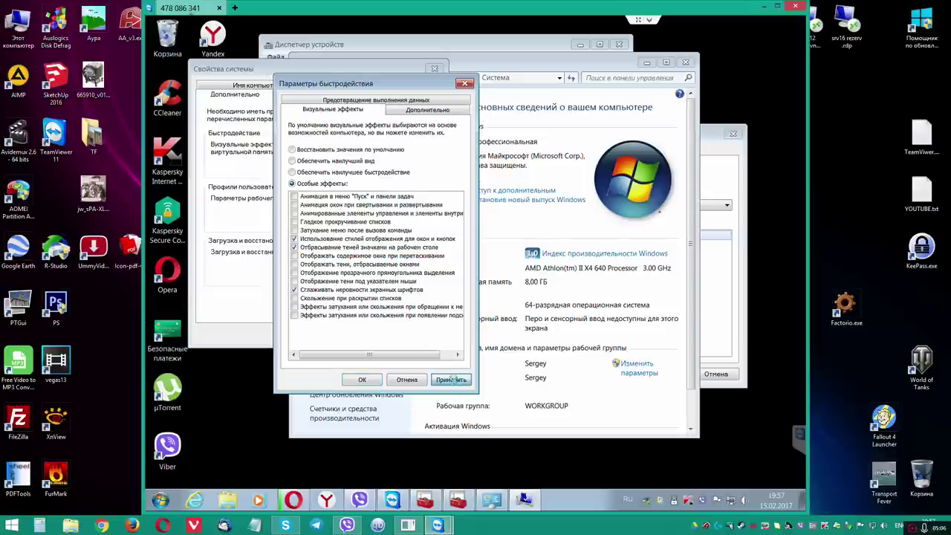
click(364, 380)
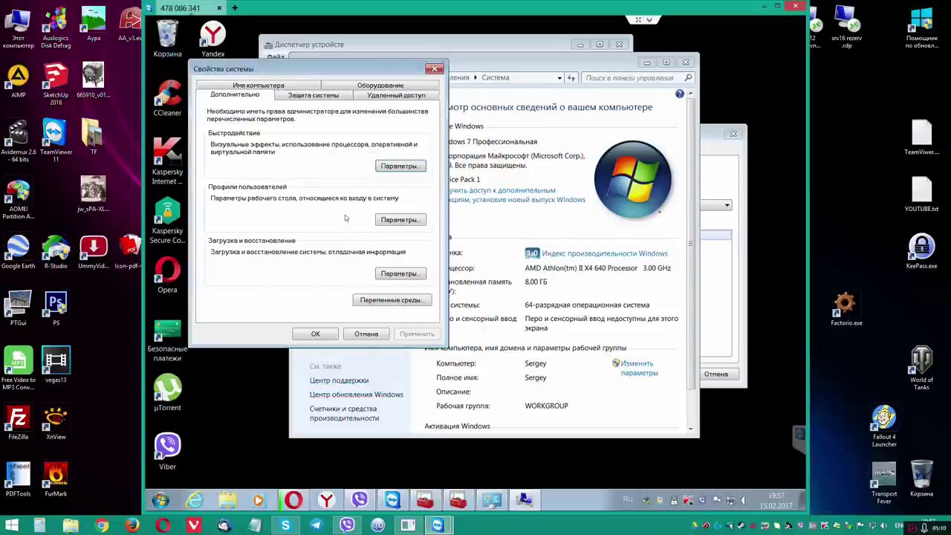
Step: In startup and recovery, set the OS list time to 8 seconds, disable event logging and automatic restart, and set debugging information to (нет)
click(399, 274)
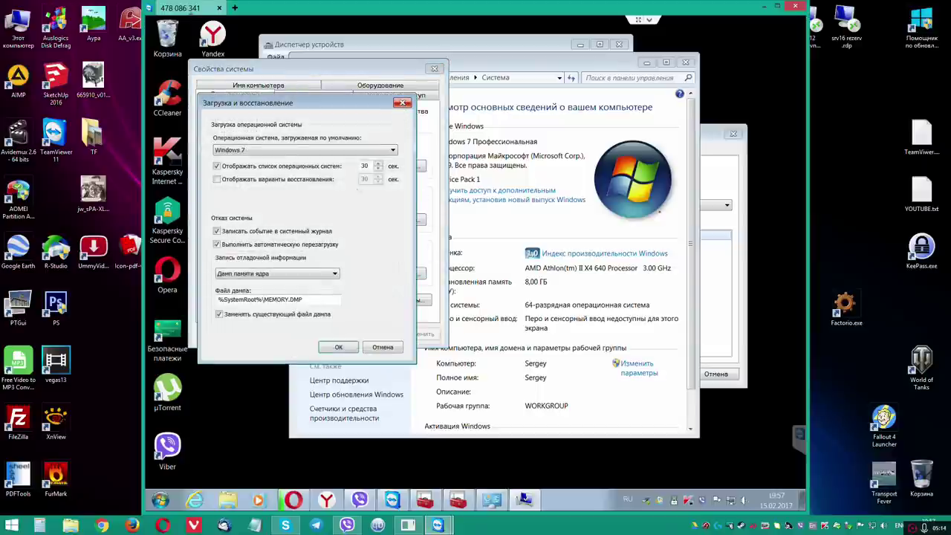
double_click(365, 166)
text(8)
click(217, 231)
click(217, 244)
click(234, 276)
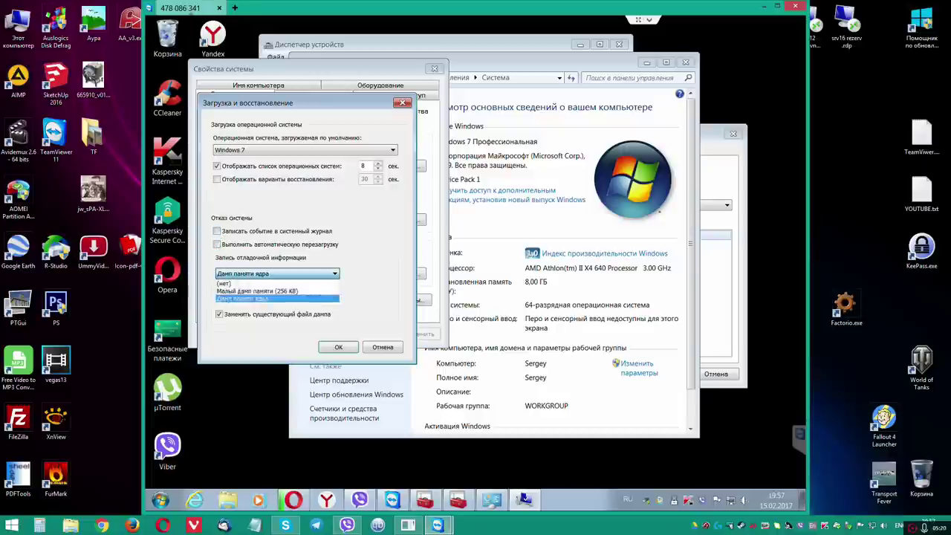
click(245, 283)
click(339, 347)
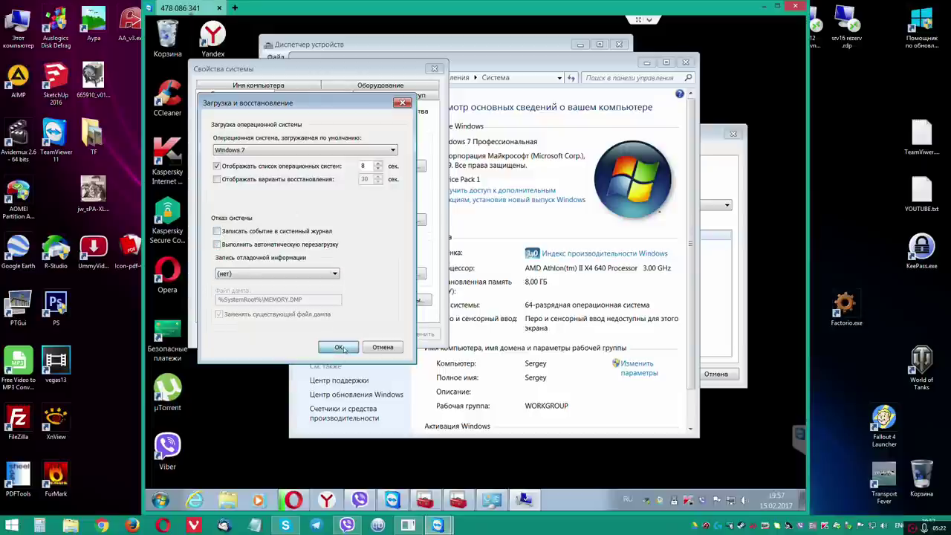
Step: Turn off system protection (Отключить защиту системы) for the local disk C: and confirm the change
click(338, 96)
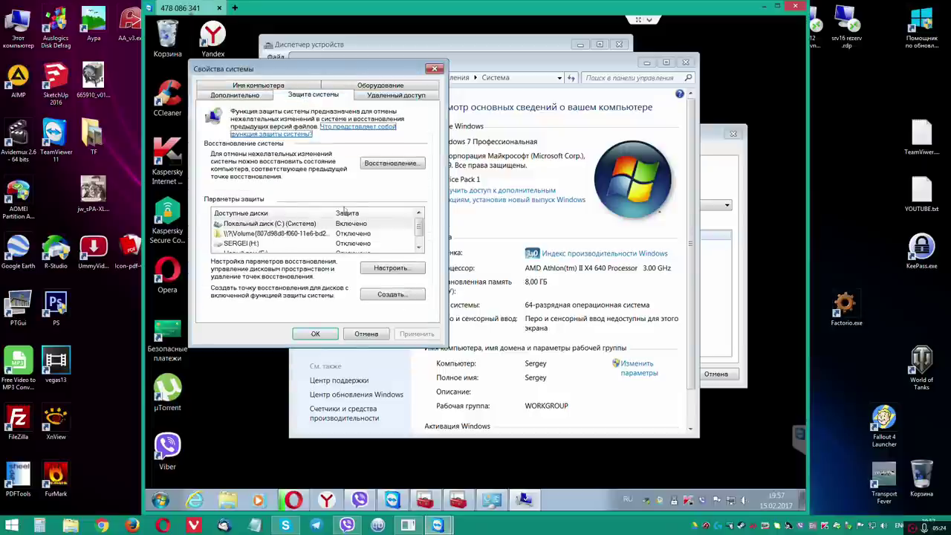
click(419, 245)
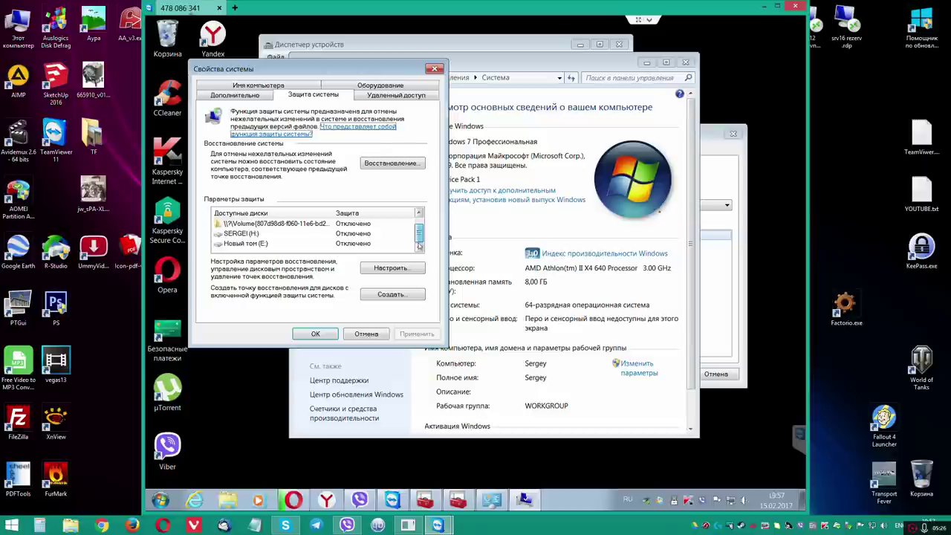
scroll(419, 245, up, 1)
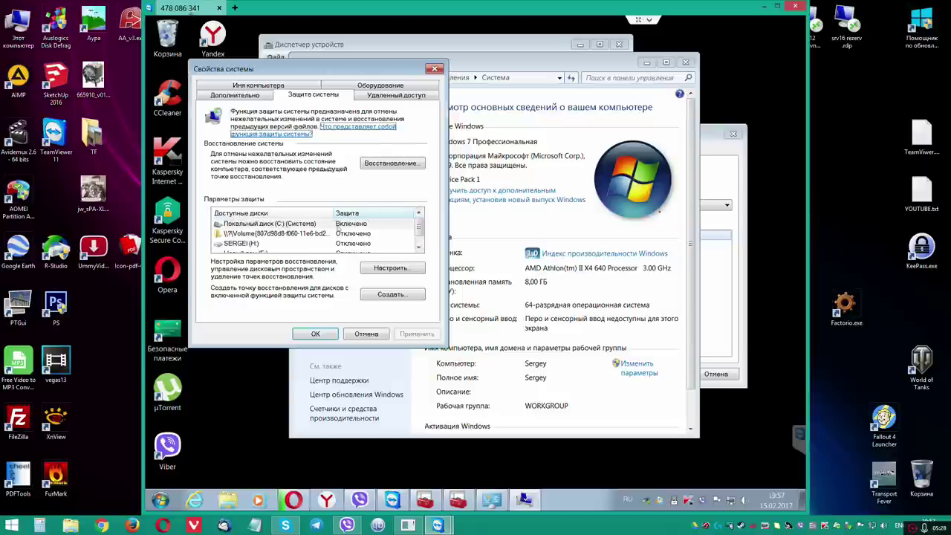
click(341, 226)
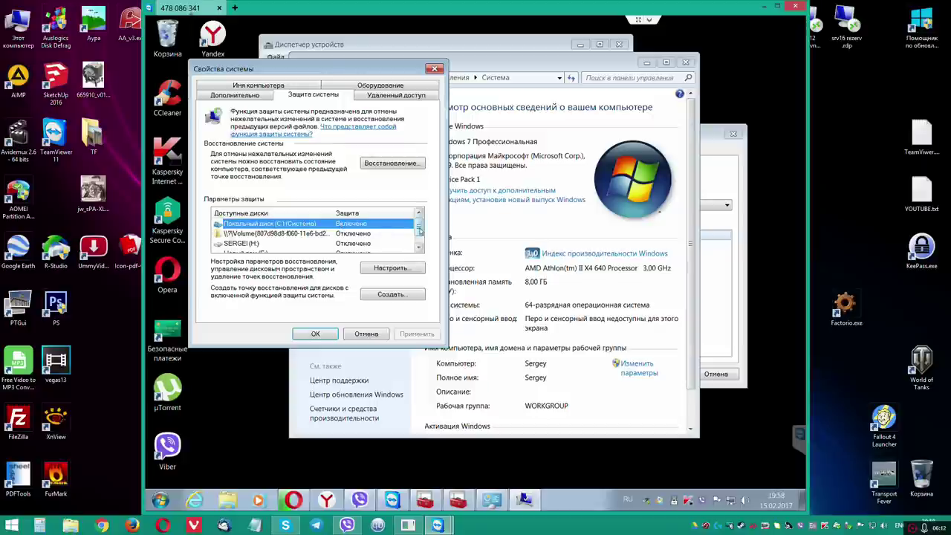
click(420, 248)
scroll(420, 248, up, 1)
click(352, 225)
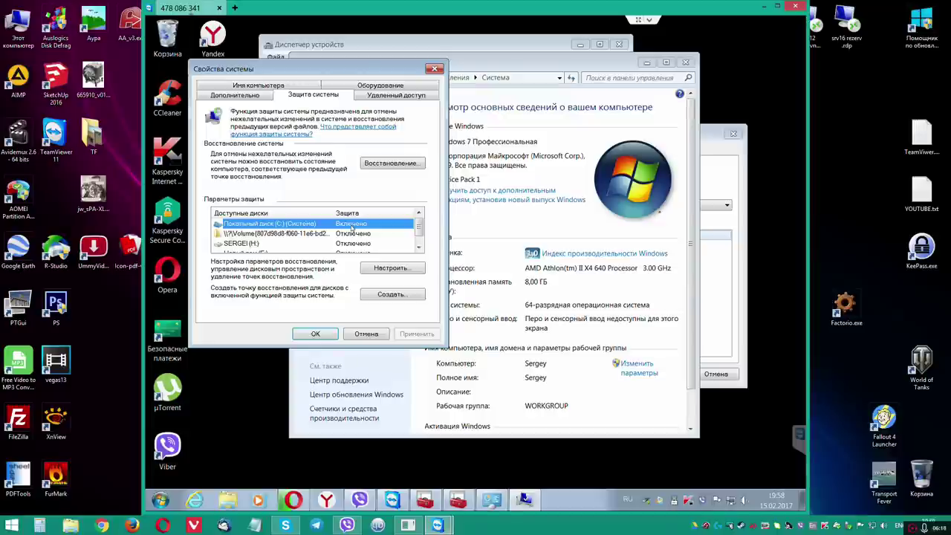
click(387, 269)
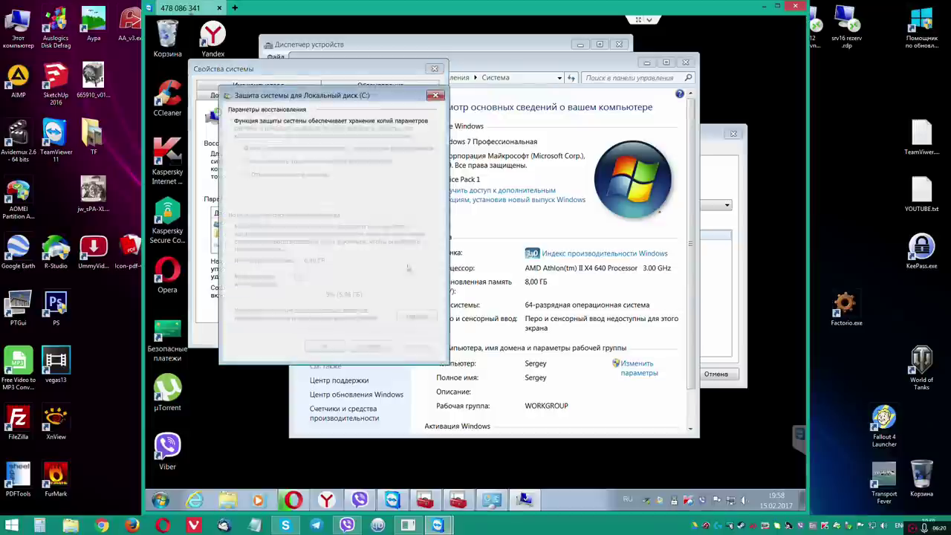
click(259, 176)
click(416, 346)
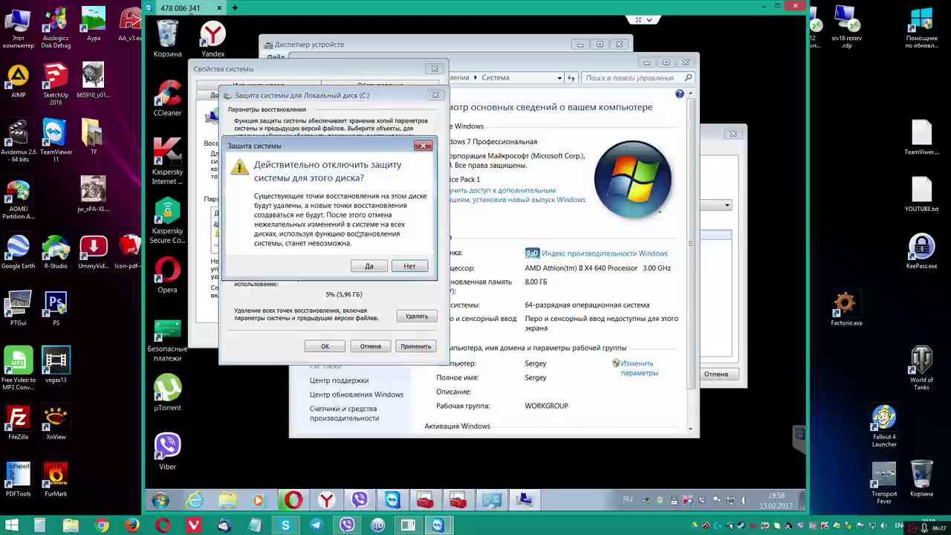
click(369, 266)
click(419, 247)
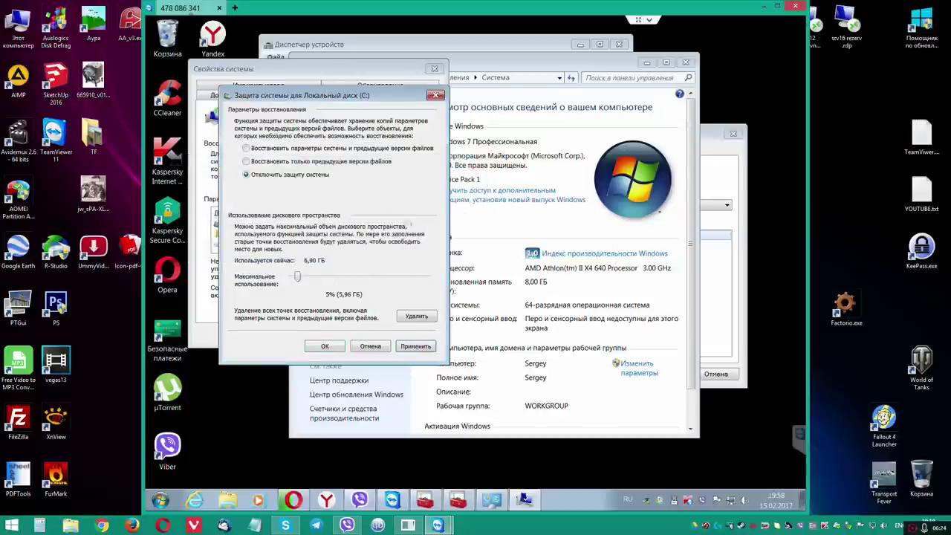
Step: Reduce maximum restore space on drive C: to 1% (1,19 ГБ), delete all its restore points, and close the system properties
drag(298, 277, 236, 278)
click(416, 346)
click(414, 315)
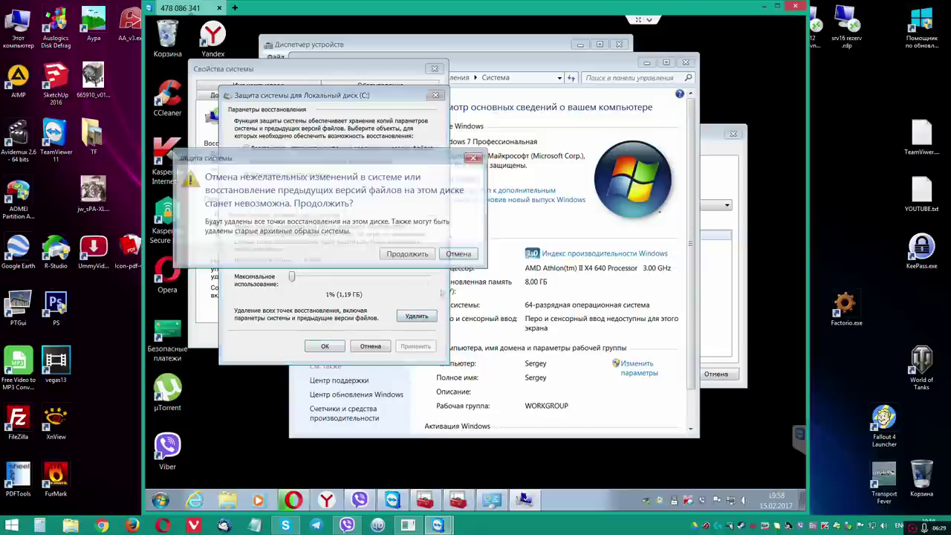
click(407, 254)
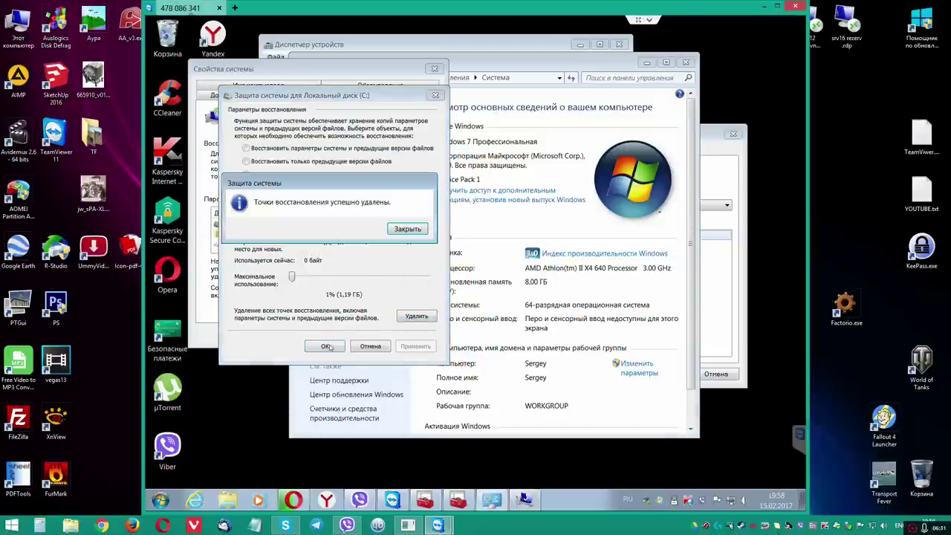
click(408, 230)
click(325, 346)
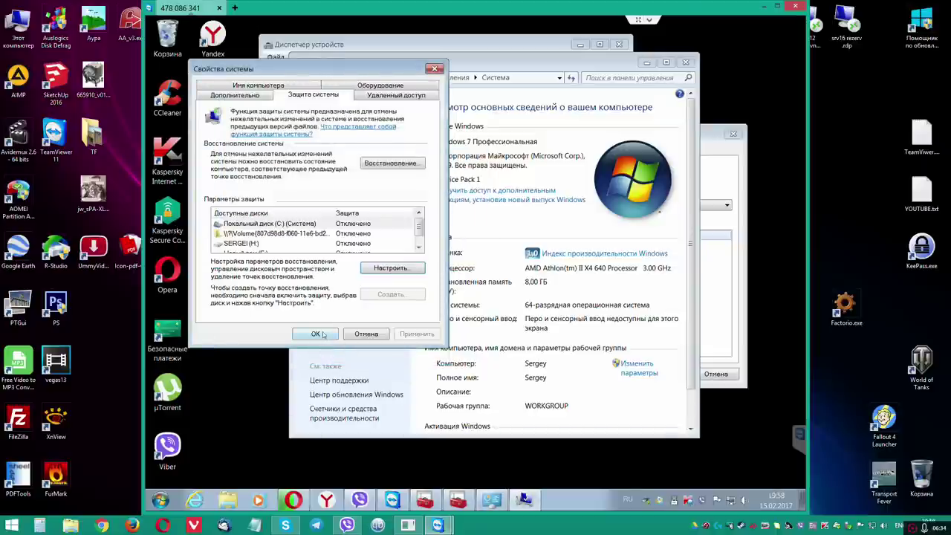
click(318, 335)
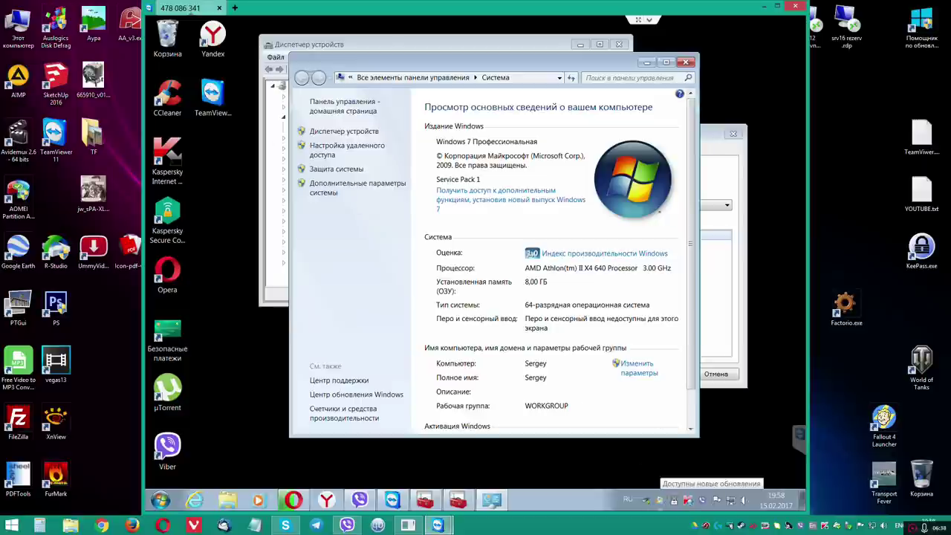
Step: Open computer management (Управление компьютером) on the remote PC and display its list of services (Службы)
click(160, 500)
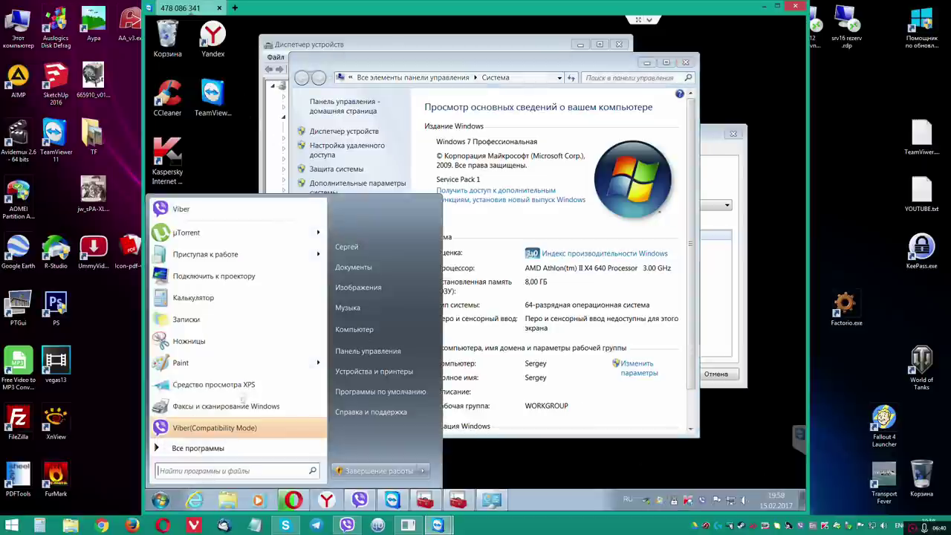
right_click(346, 331)
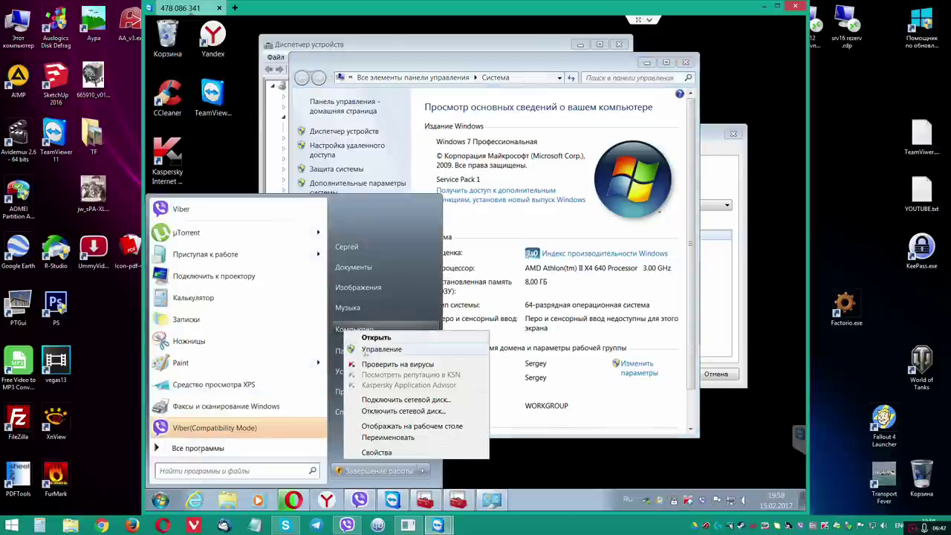
key(Escape)
click(528, 112)
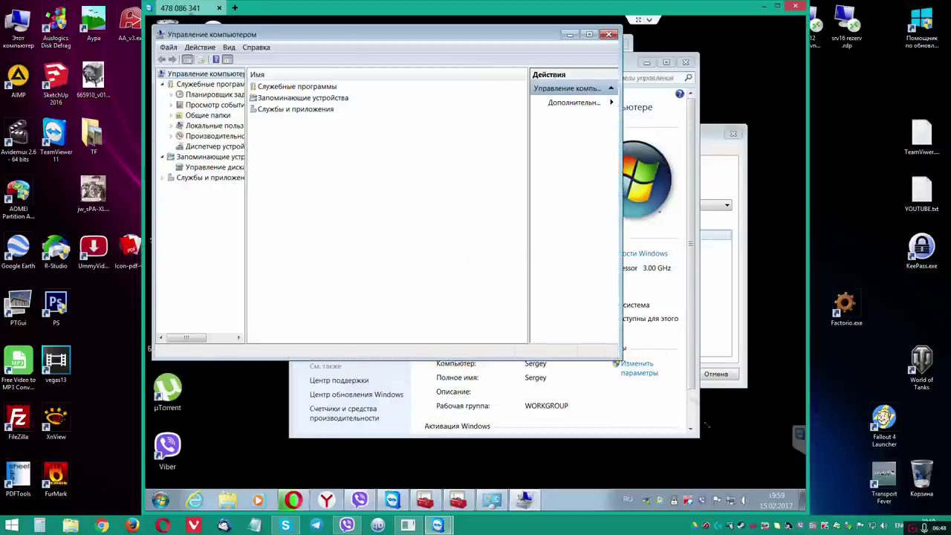
double_click(294, 110)
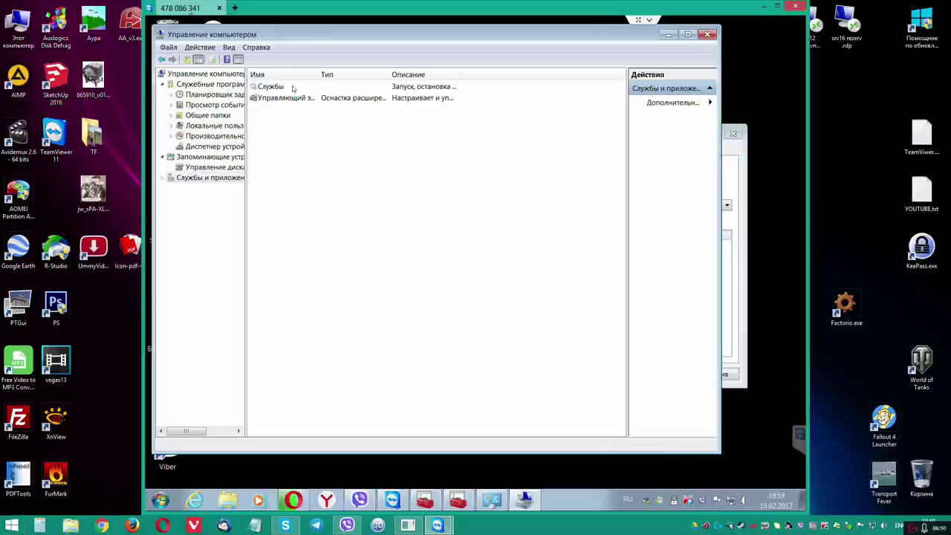
double_click(295, 87)
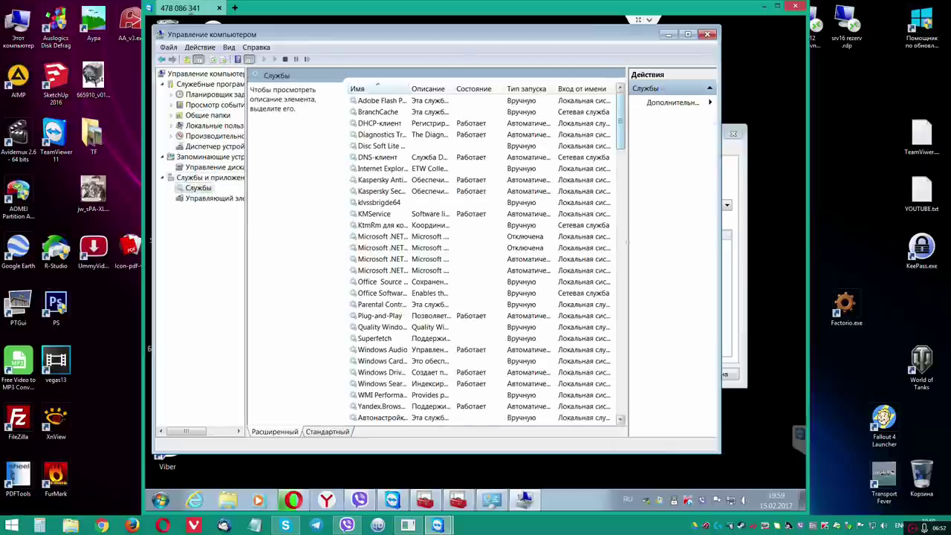
Step: Set the Центр обновления Windows service's startup type to Отключена, stop the service, and dismiss the update notification
scroll(446, 260, down, 20)
click(378, 406)
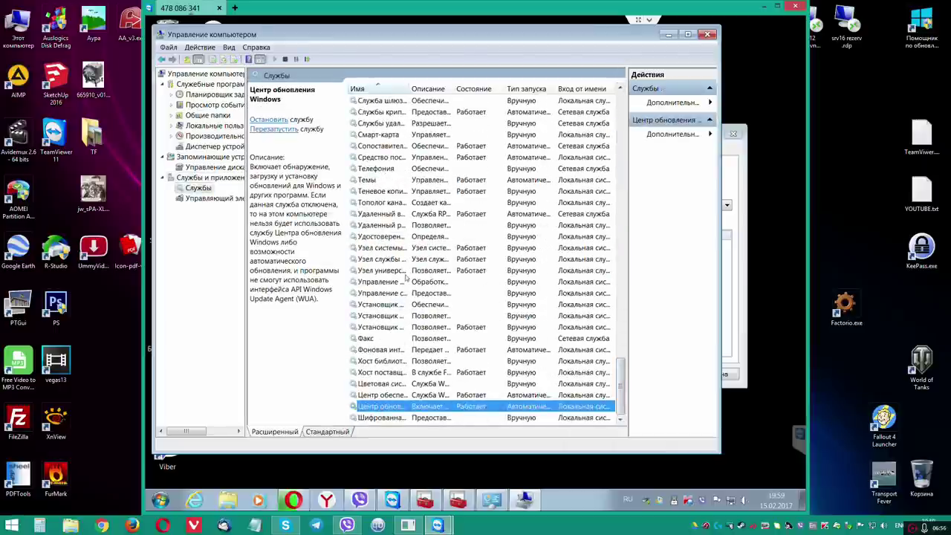
double_click(396, 407)
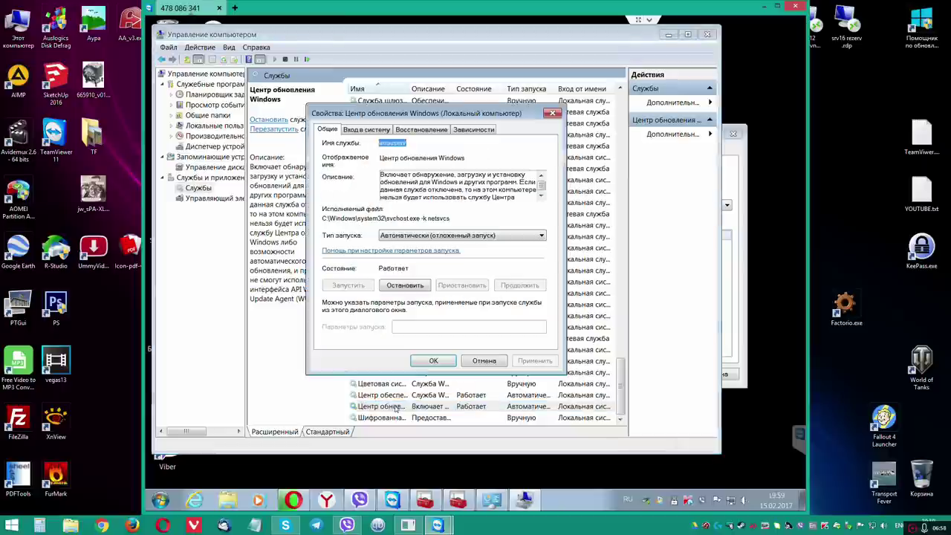
click(422, 239)
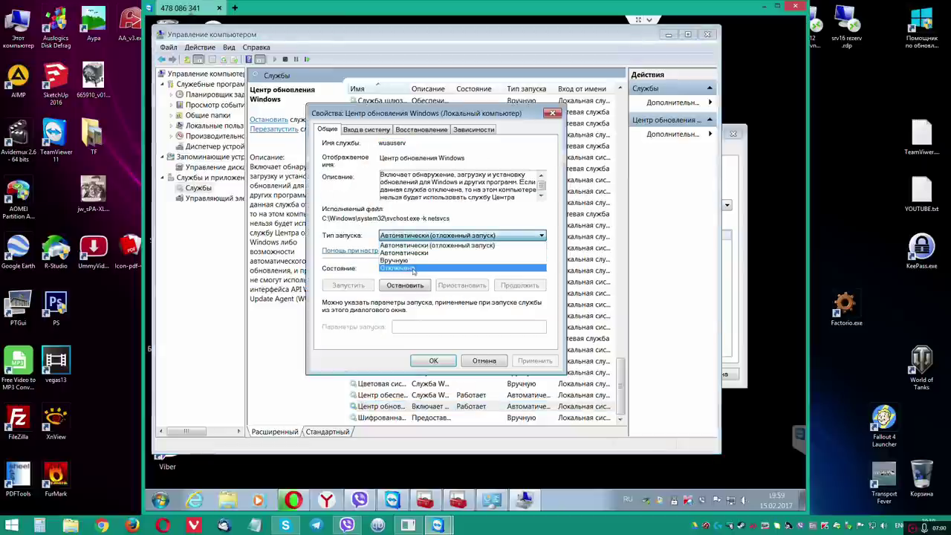
click(413, 268)
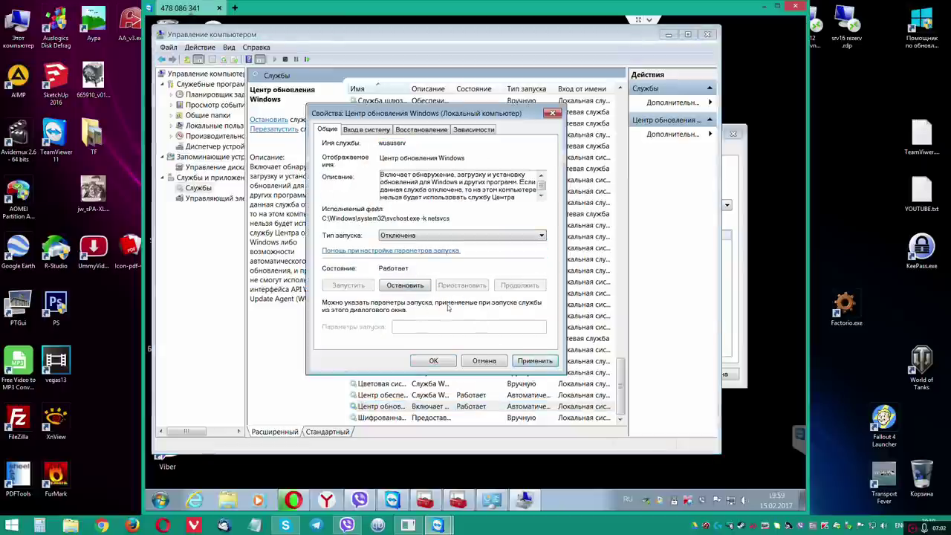
click(534, 360)
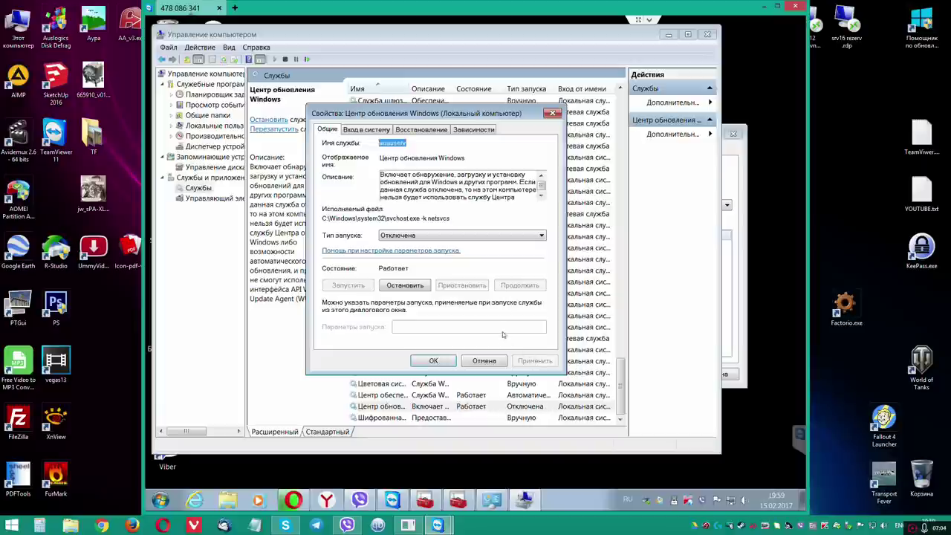
click(406, 288)
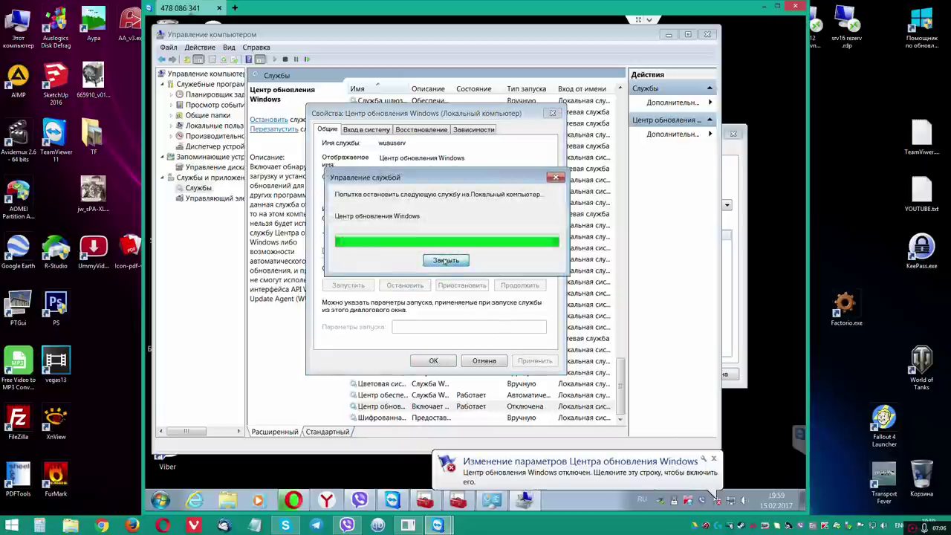
click(433, 361)
click(713, 458)
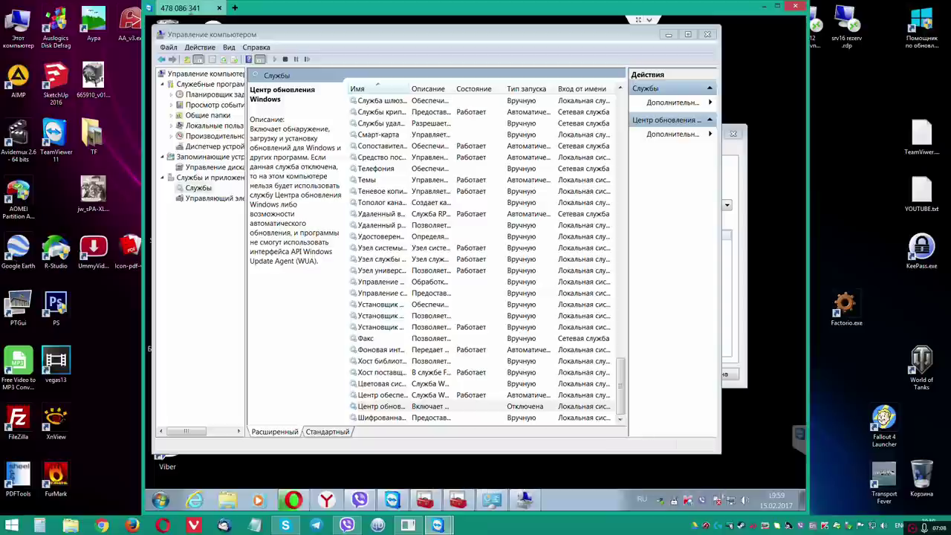
Step: In the support center (Центр поддержки), turn off messages about Windows Update and file backup
click(716, 500)
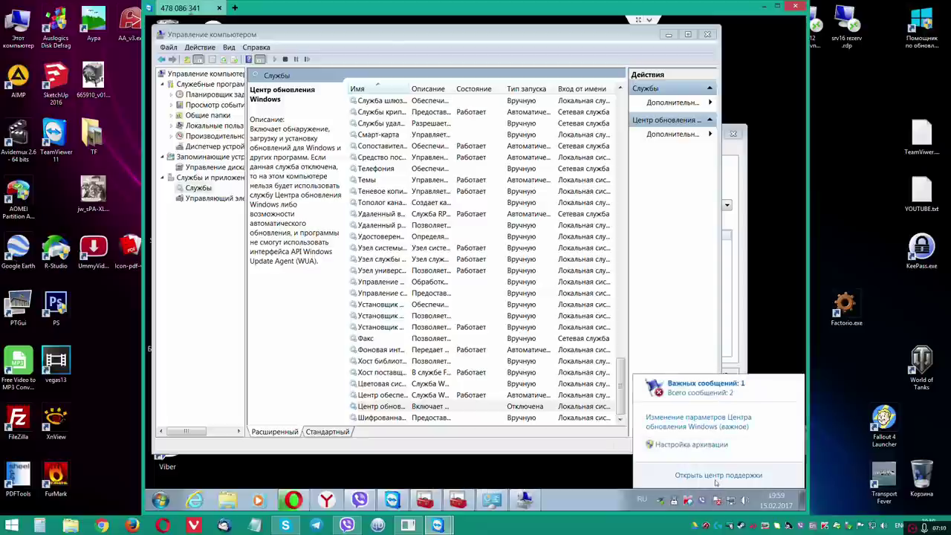
click(718, 474)
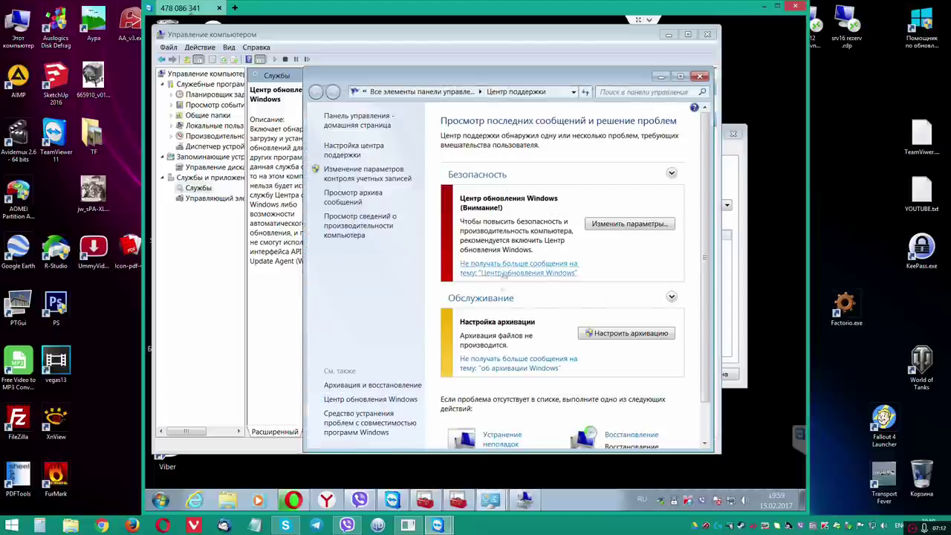
click(502, 256)
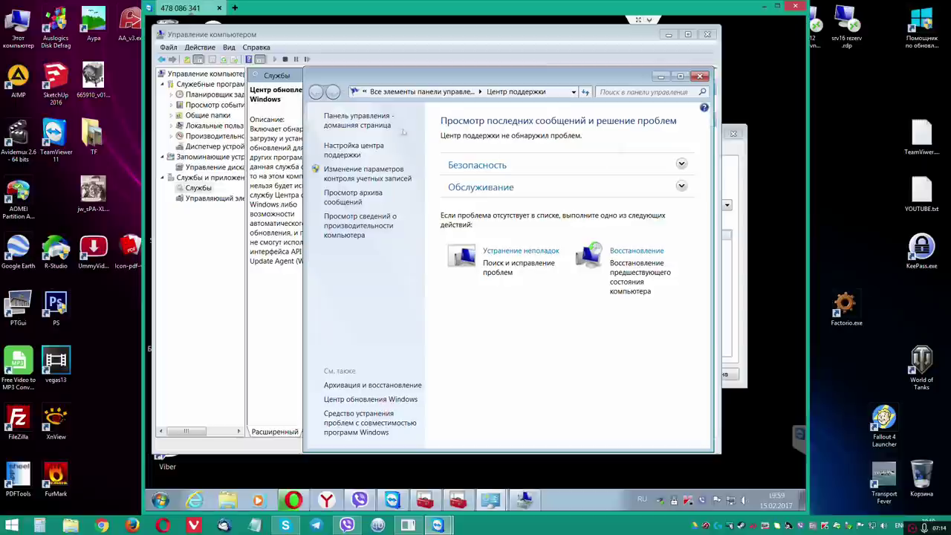
click(699, 76)
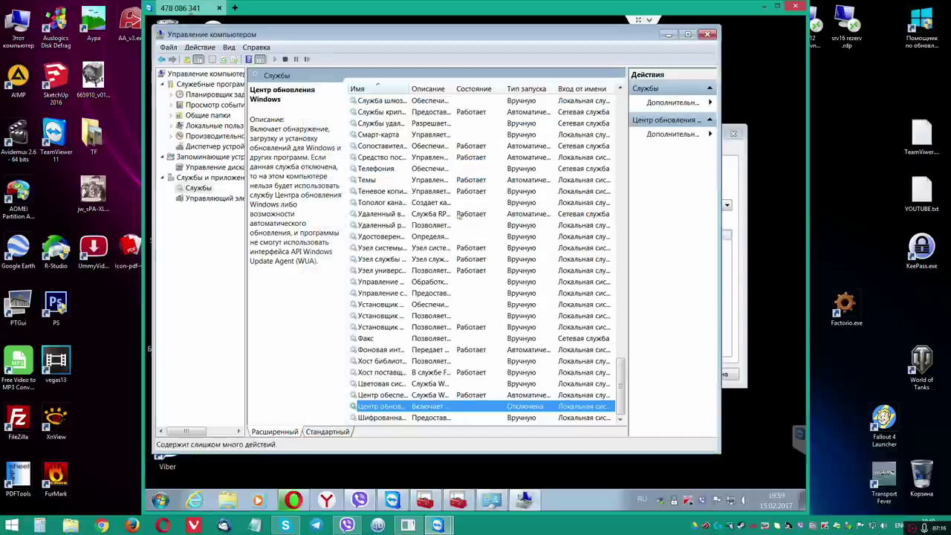
Step: Close the computer management, system information and VGA adapter properties windows, leaving Device Manager open
drag(581, 37, 643, 40)
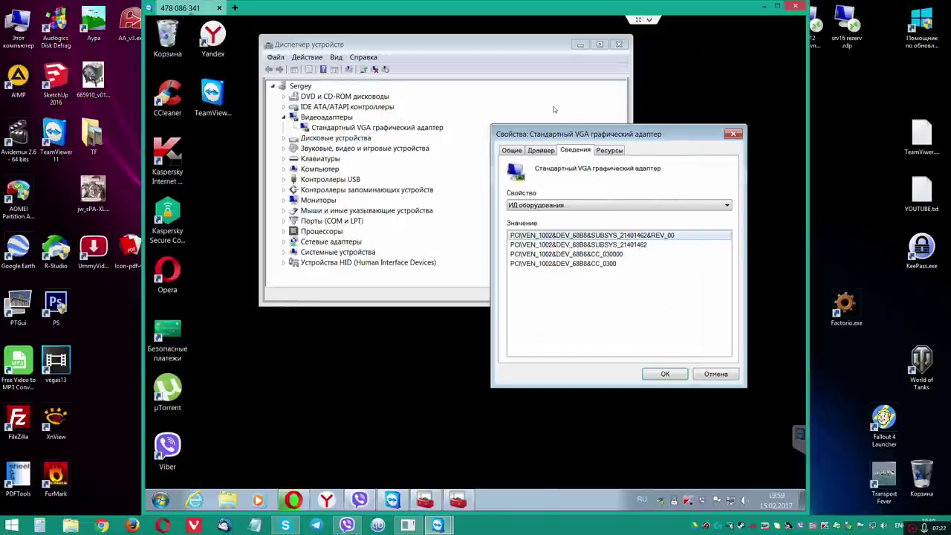
drag(667, 135, 620, 110)
click(619, 110)
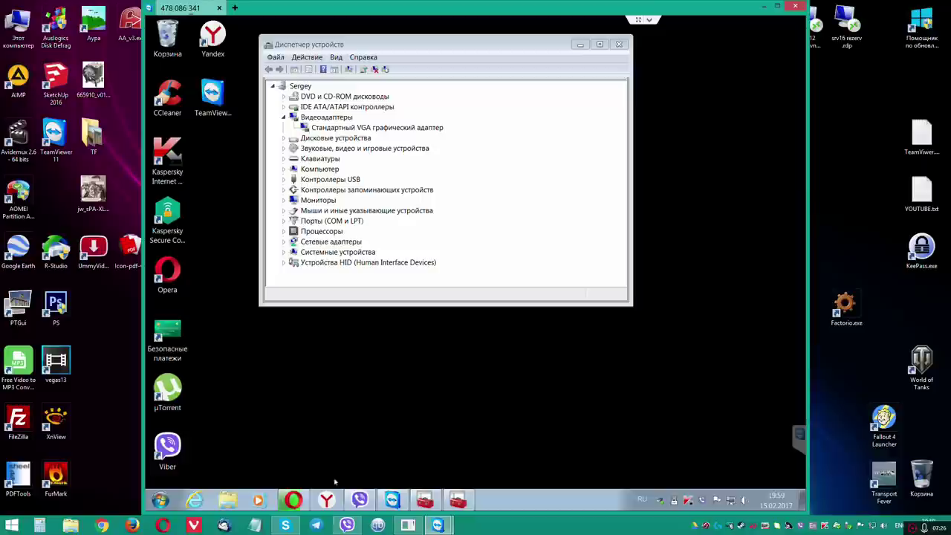
Step: Delete the Kaspersky Secure Connection, Безопасные платежи and Kaspersky Internet Security shortcuts from the remote desktop, and move Device Manager away from the icons
click(178, 230)
ctrl+click(167, 334)
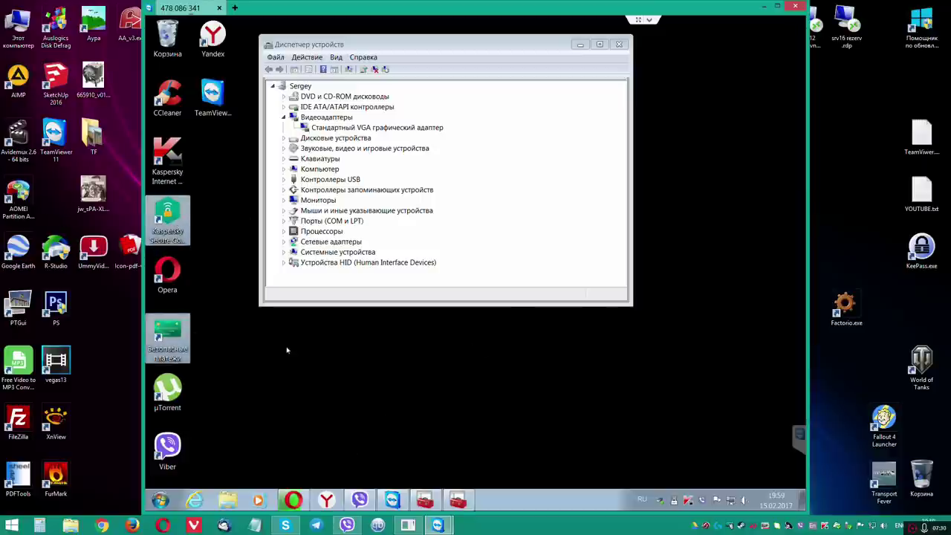
key(Delete)
key(Return)
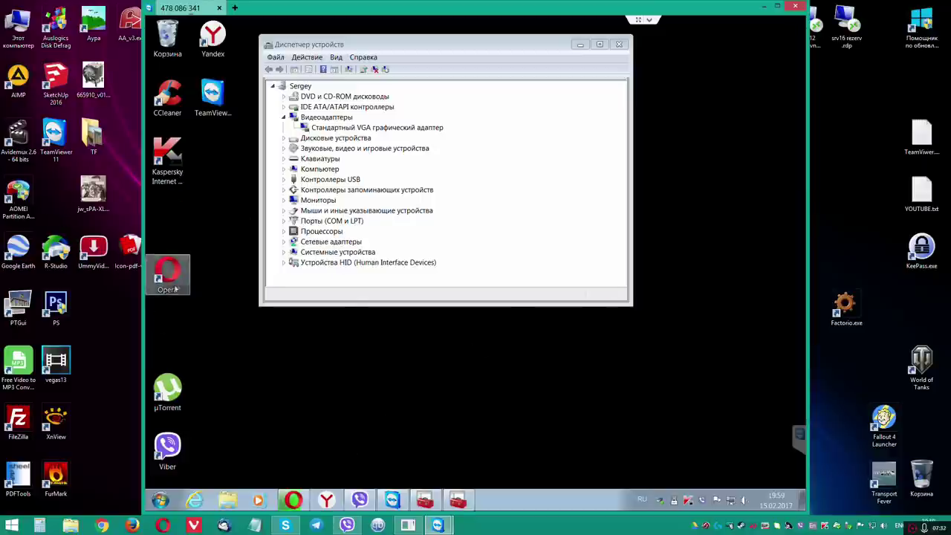
click(168, 163)
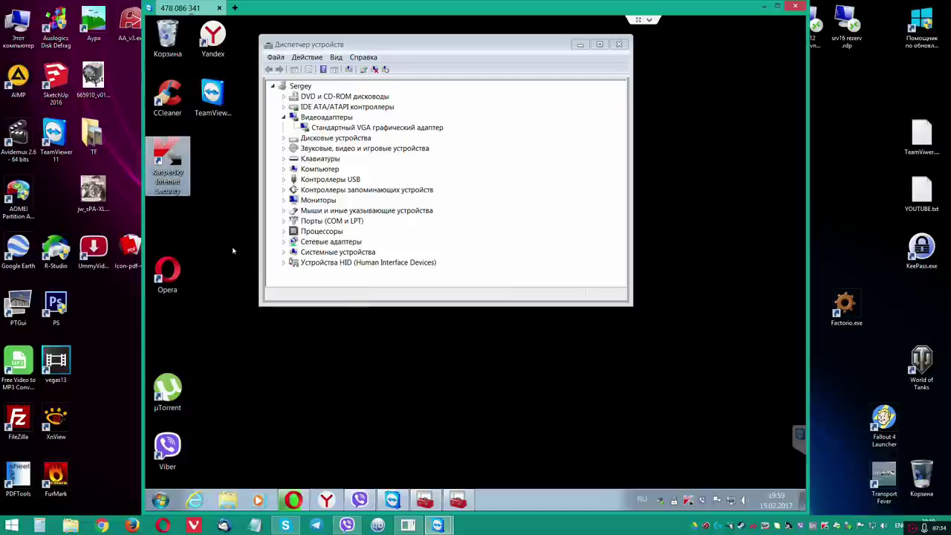
key(Delete)
key(Return)
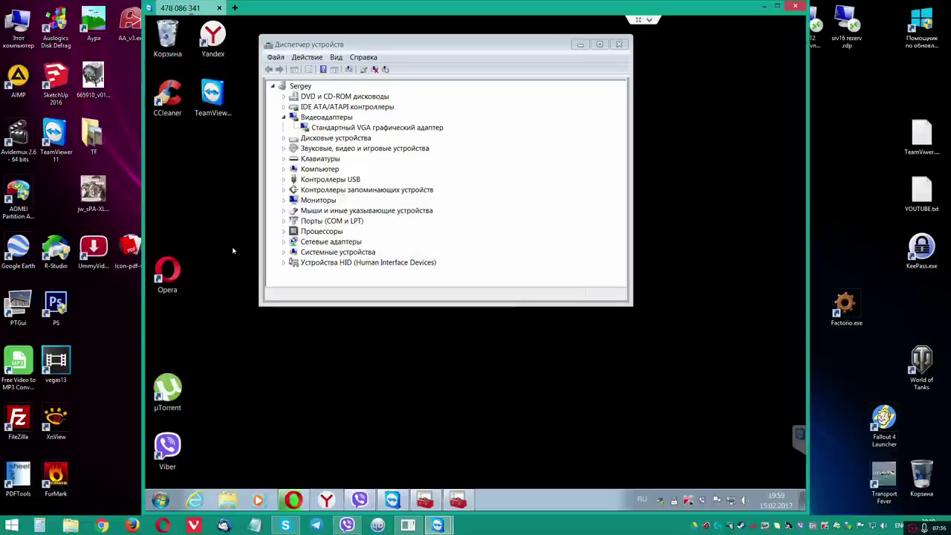
drag(407, 41, 513, 179)
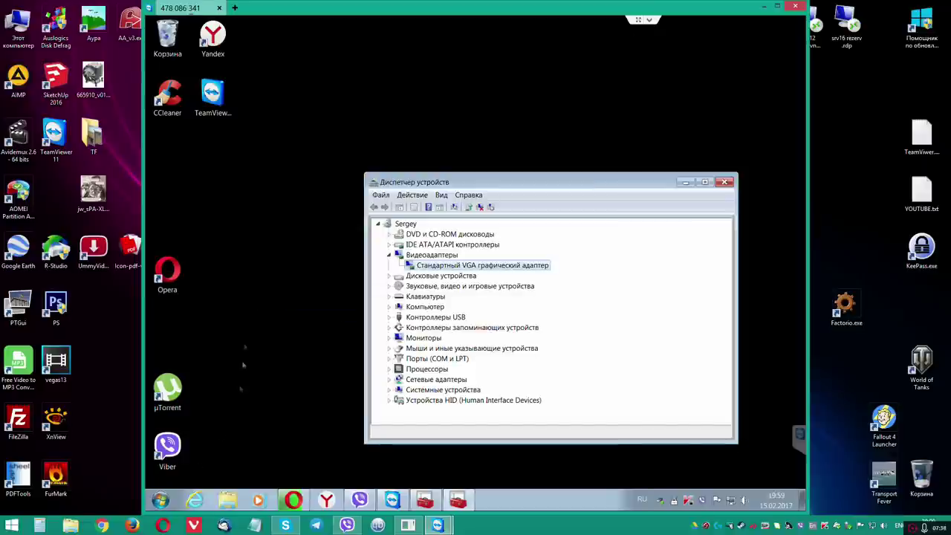
Step: Show the Компьютер icon on the remote desktop
click(160, 500)
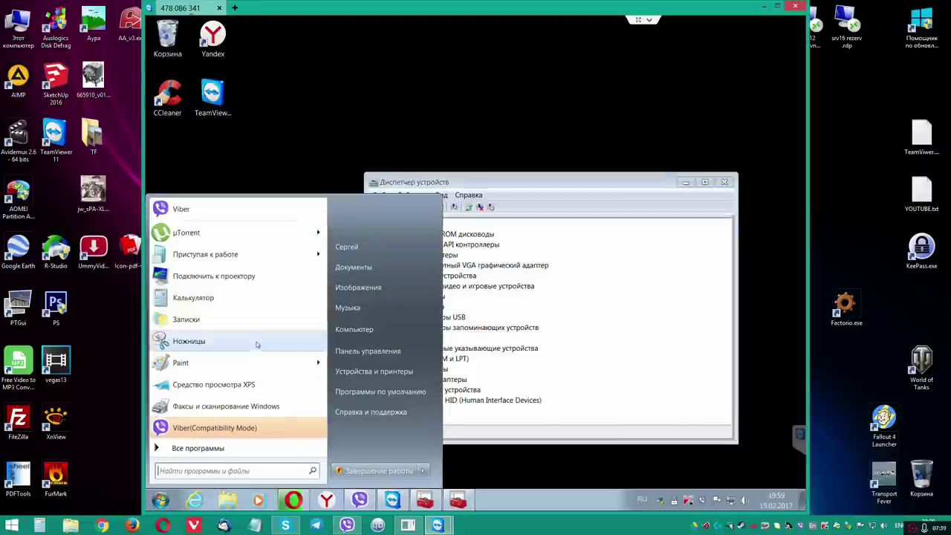
right_click(349, 329)
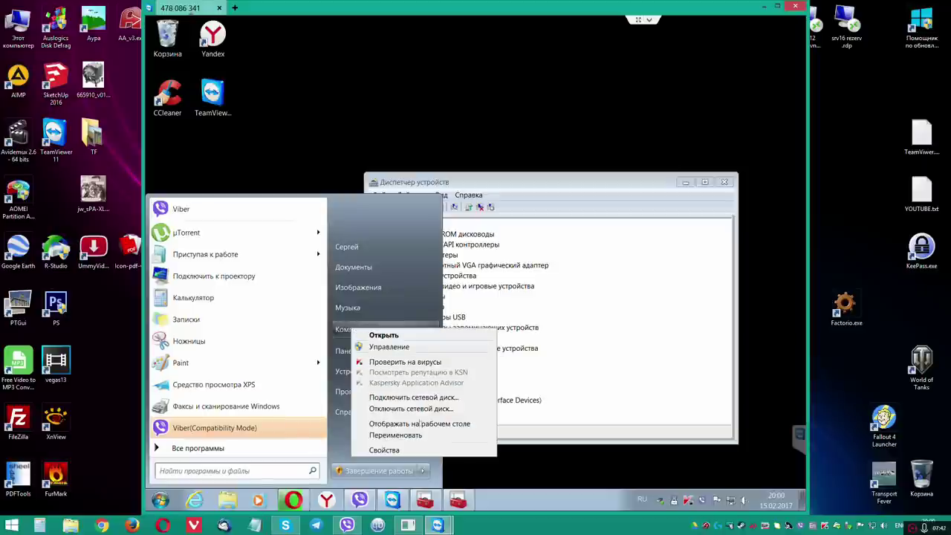
click(419, 423)
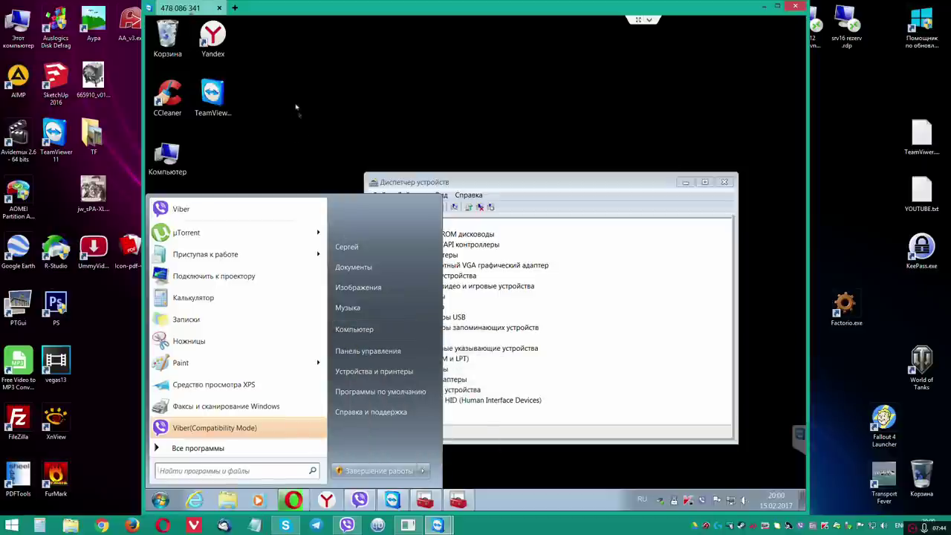
click(296, 109)
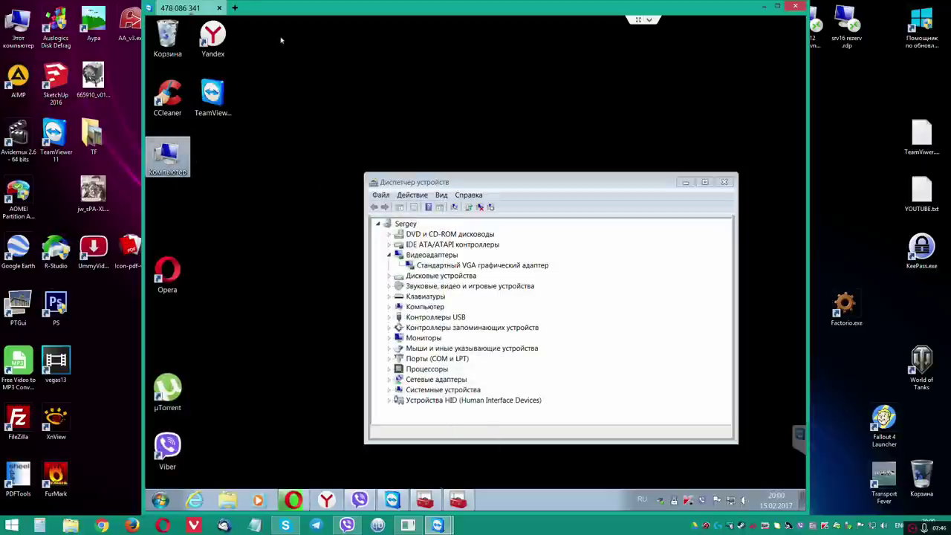
Step: Rearrange the remote desktop icons, moving TeamViewer to the upper-right corner and placing Opera and Yandex side by side in the top row
right_click(350, 56)
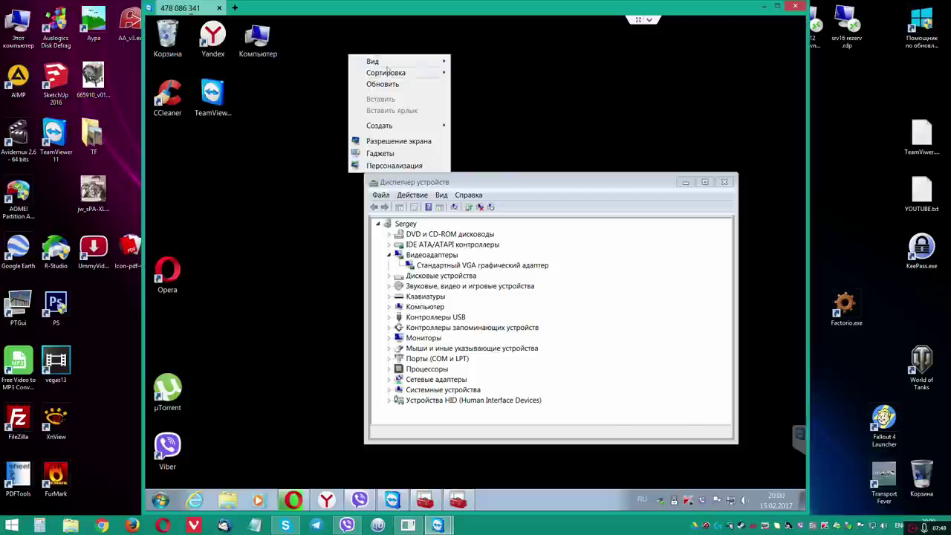
mouse_move(391, 72)
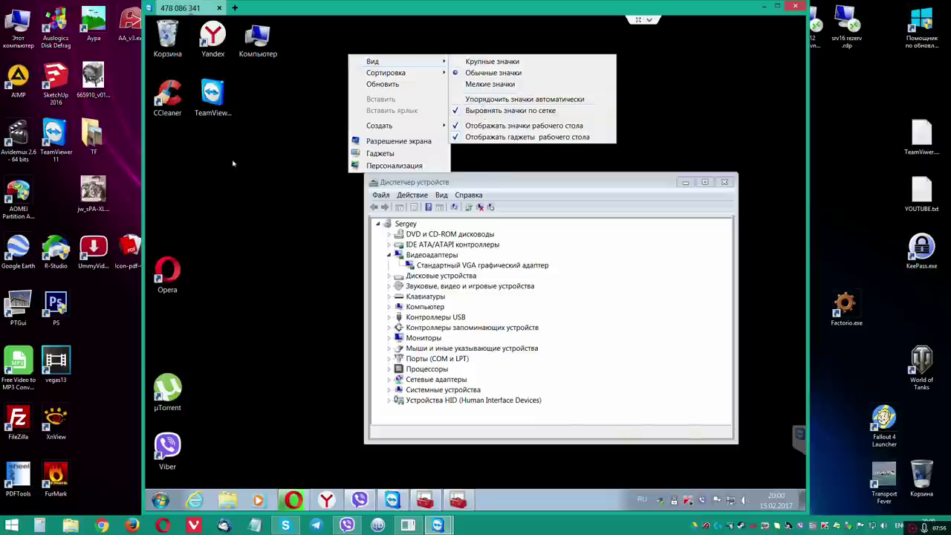
click(483, 112)
drag(223, 95, 740, 69)
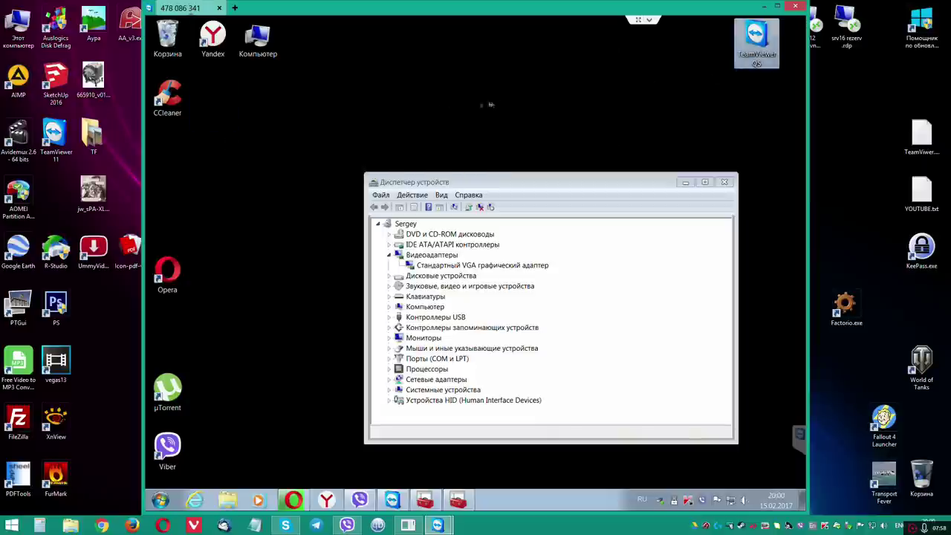
drag(187, 267, 351, 41)
drag(216, 37, 393, 41)
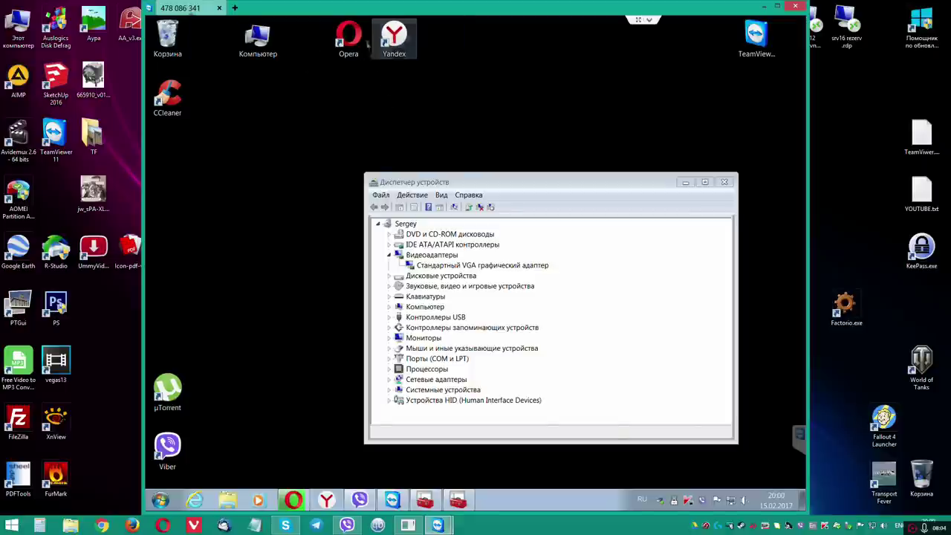
Step: Empty the Корзина, move Device Manager aside, and cancel the running deletion
right_click(168, 33)
key(Escape)
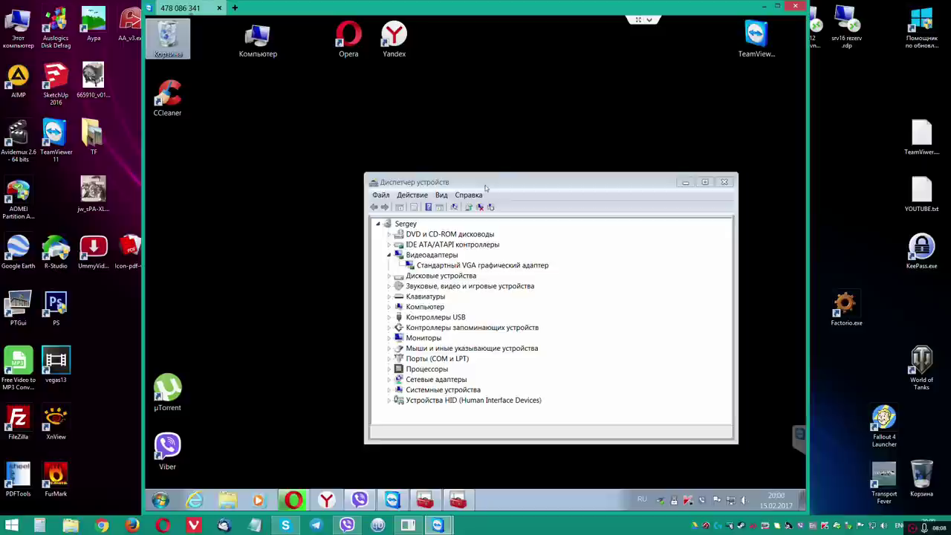
drag(488, 183, 559, 102)
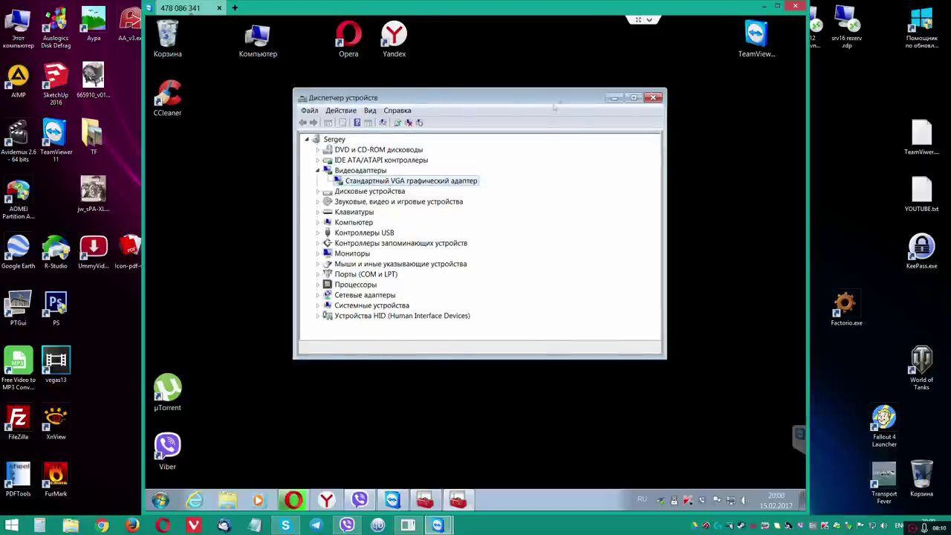
click(518, 272)
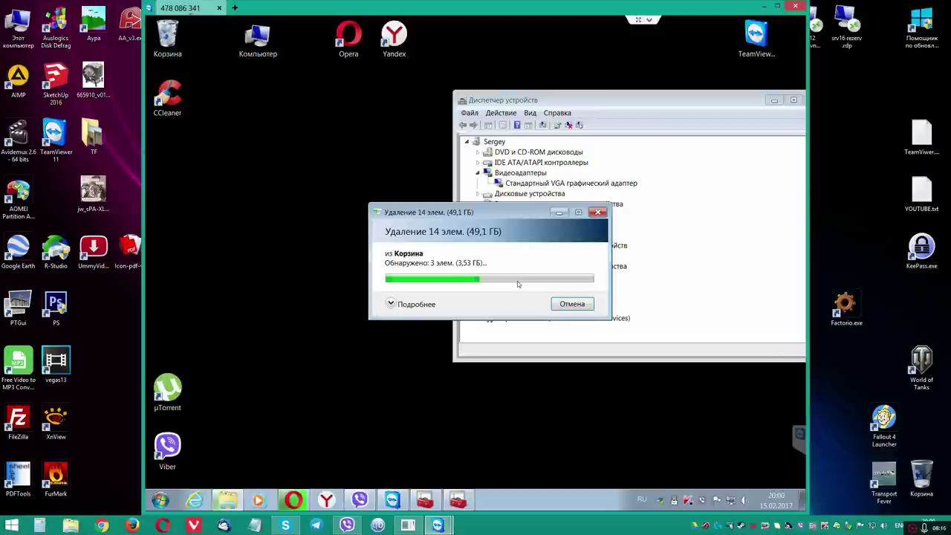
click(572, 304)
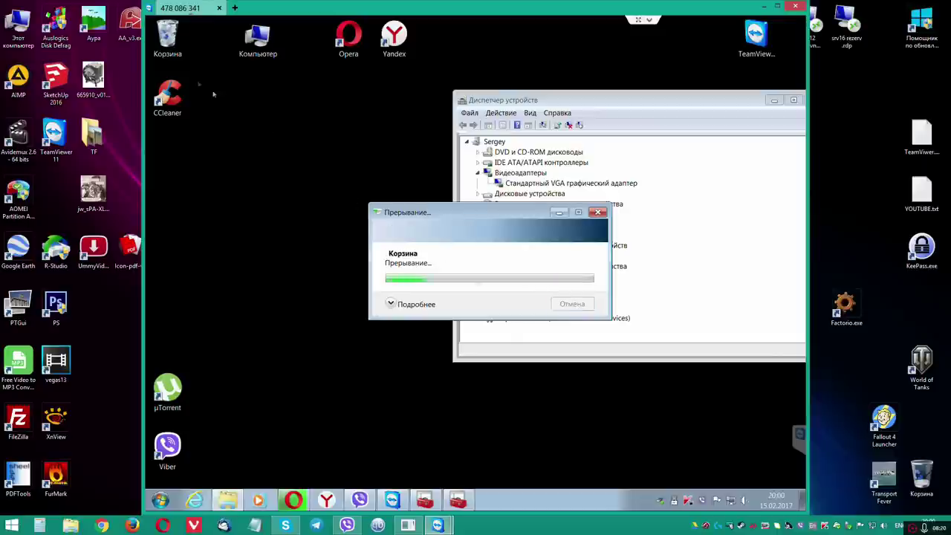
Step: Check the contents of the Корзина, close it, and clear Device Manager off the desktop
double_click(168, 35)
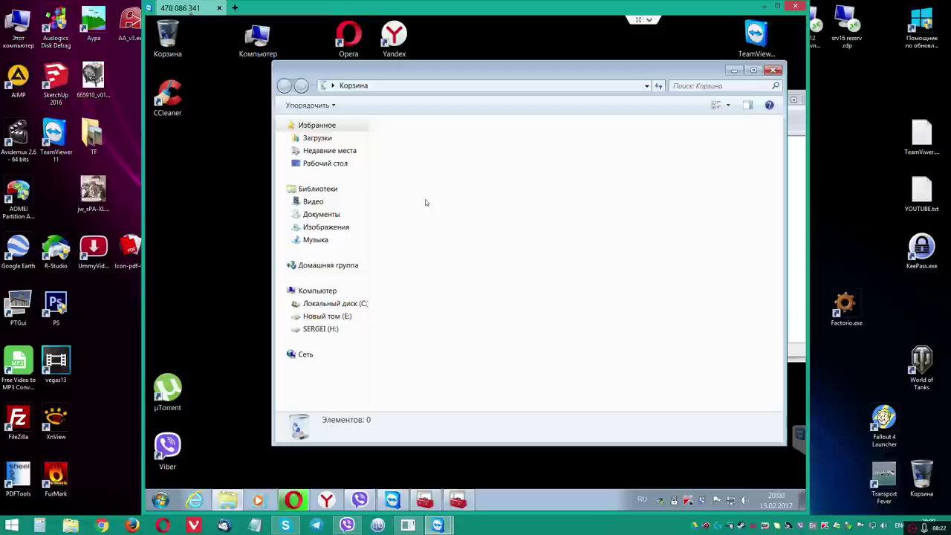
click(773, 70)
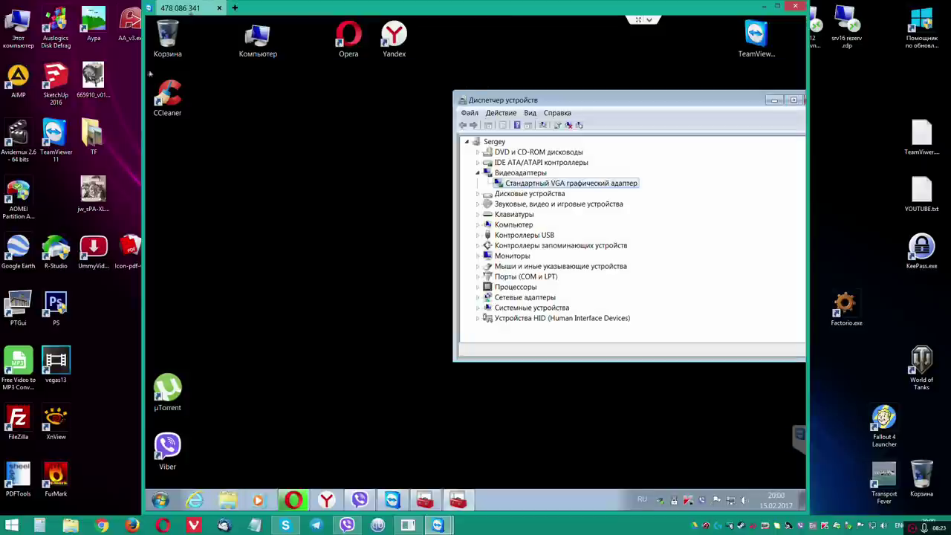
right_click(166, 38)
click(294, 205)
drag(493, 100, 317, 102)
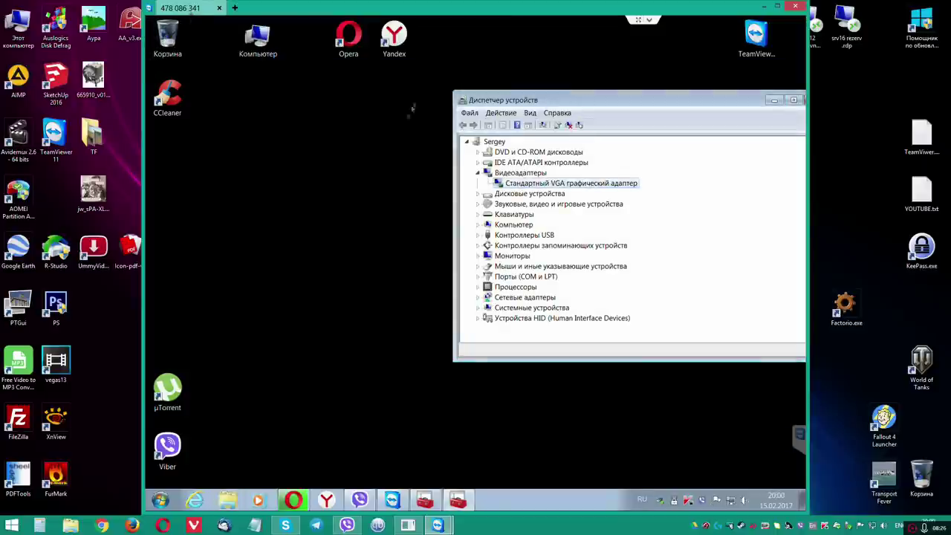
Step: Open Компьютер and inspect the C:, E: and DVD RW (D:) drives, moving the window clear of the desktop icons
double_click(254, 41)
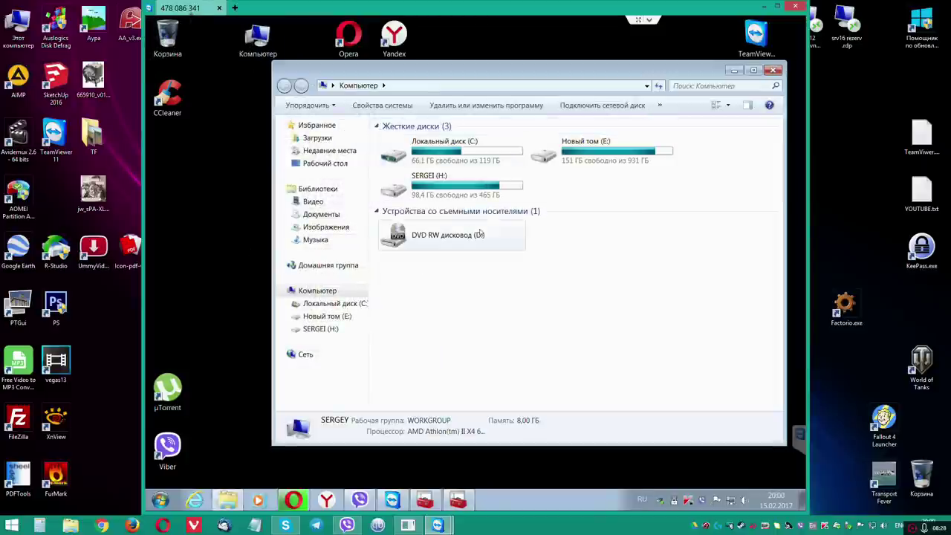
click(488, 146)
click(609, 155)
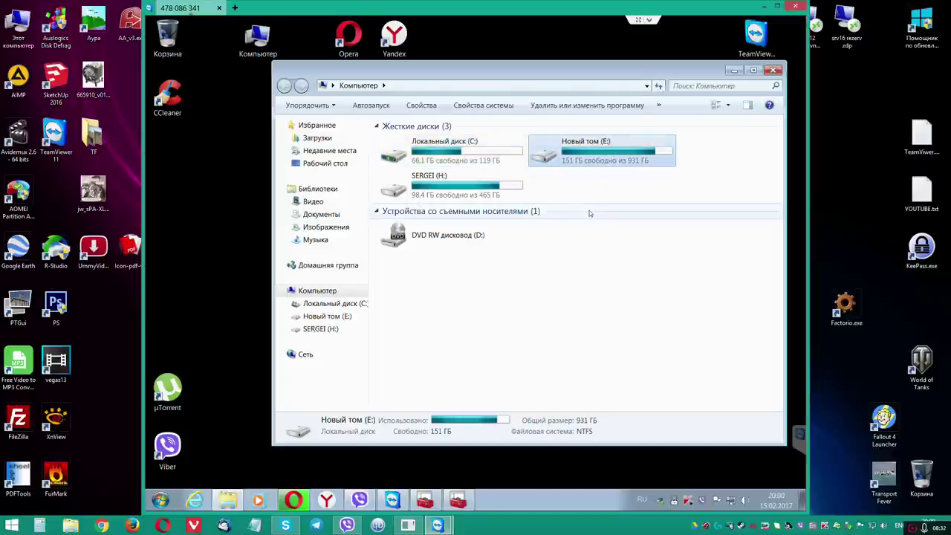
drag(545, 57, 502, 42)
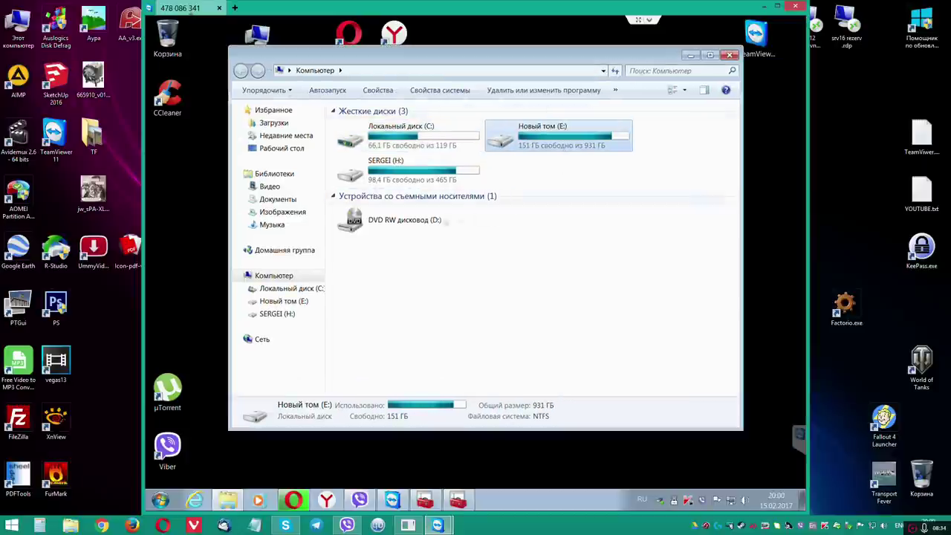
click(388, 221)
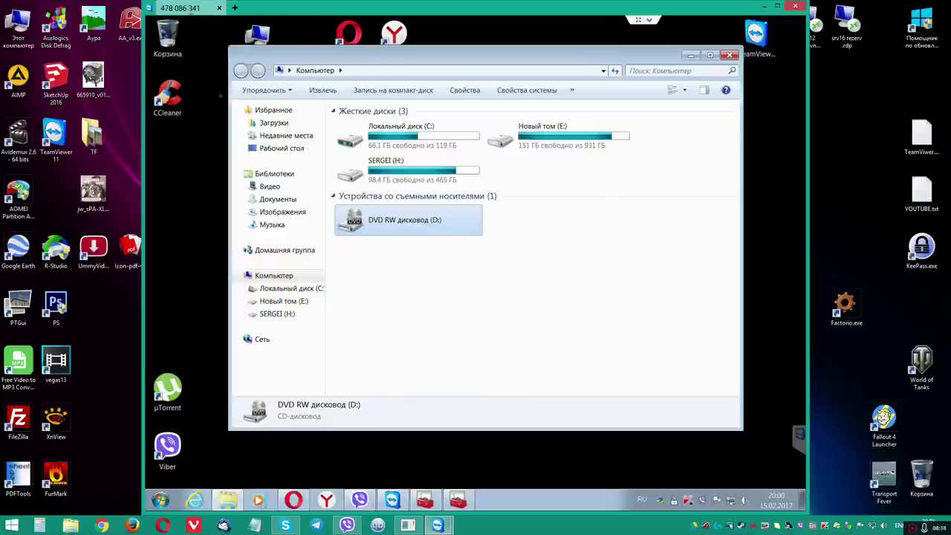
drag(302, 58, 295, 104)
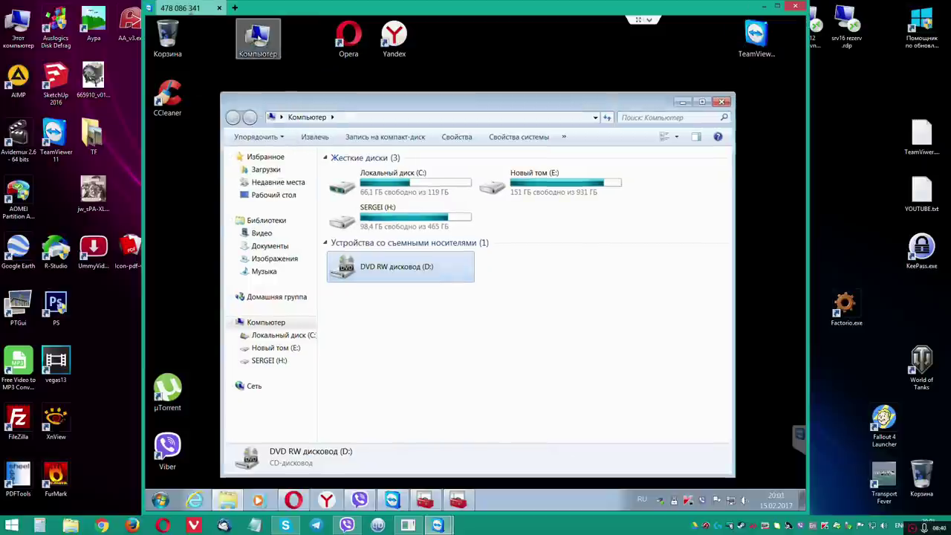
Step: Open computer management for the remote PC and display Управление дисками
right_click(257, 23)
key(Escape)
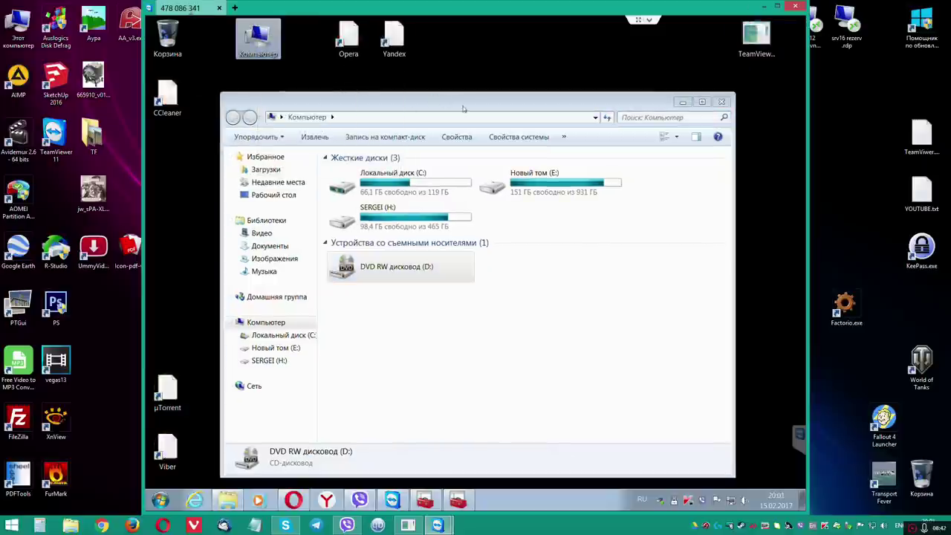
click(215, 168)
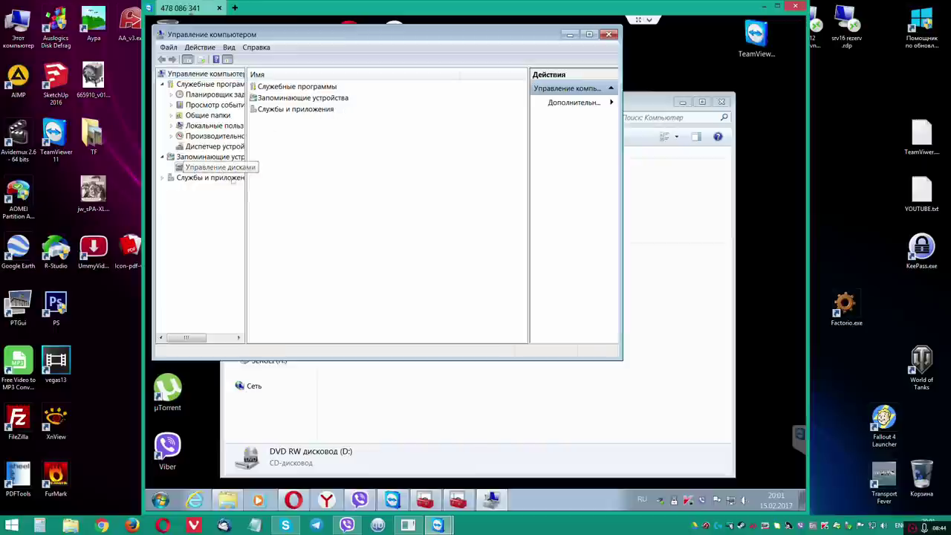
Step: Compare the drives listed in the Компьютер window with the physical disks in Управление дисками
click(682, 286)
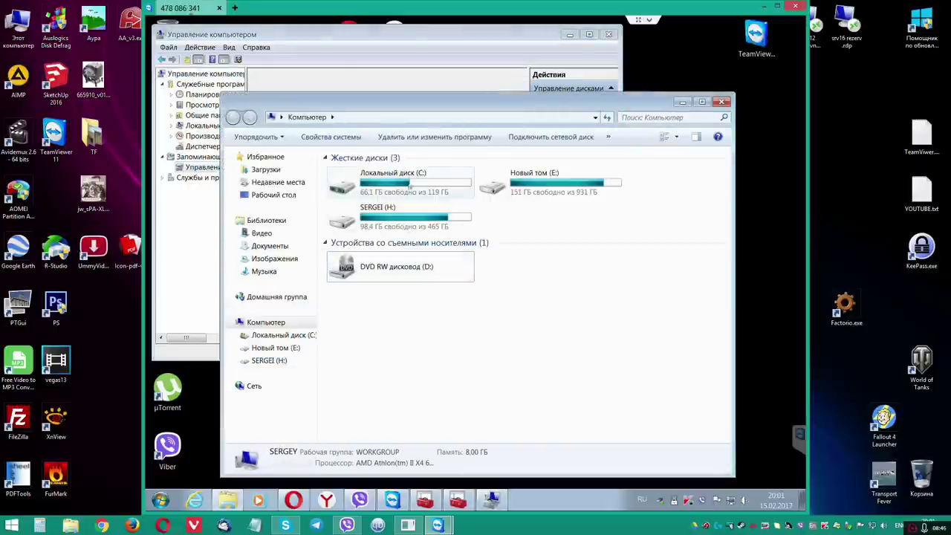
click(393, 182)
click(396, 266)
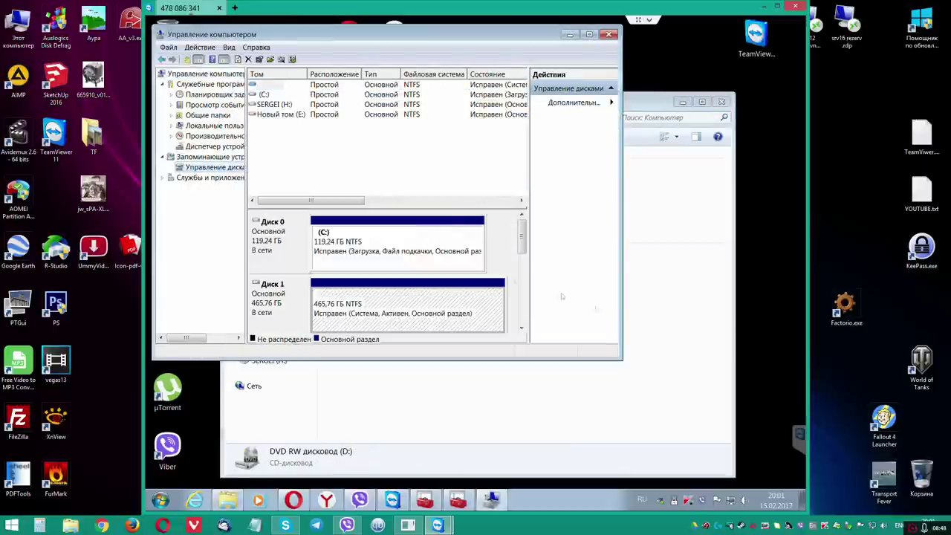
click(475, 402)
click(427, 222)
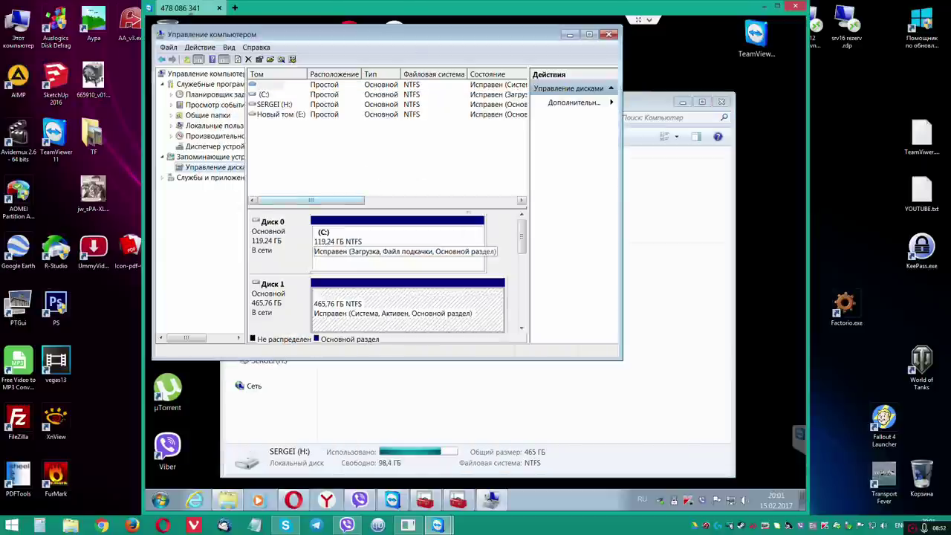
Step: Enlarge the graphical disk view and the computer management window, and examine the partitions on Диск 0 and Диск 1
drag(468, 208, 468, 157)
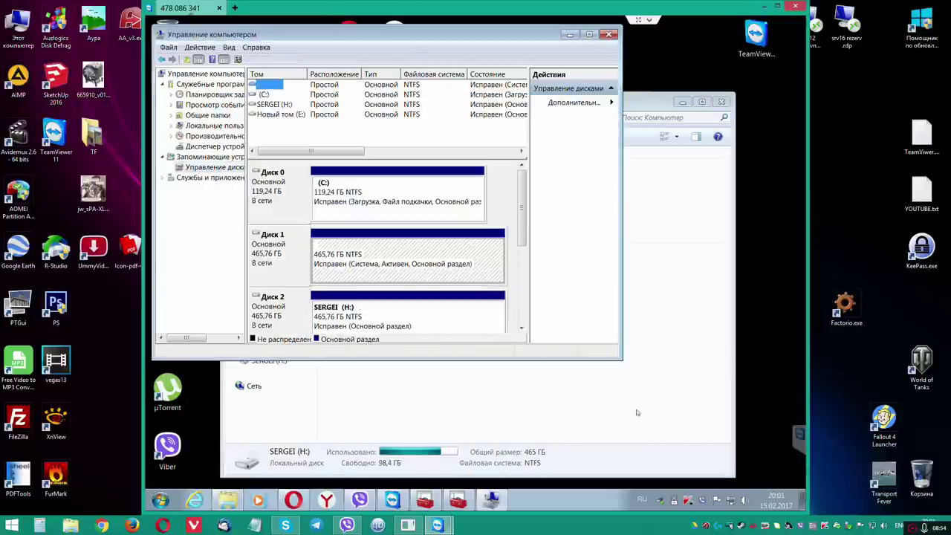
drag(678, 422, 721, 428)
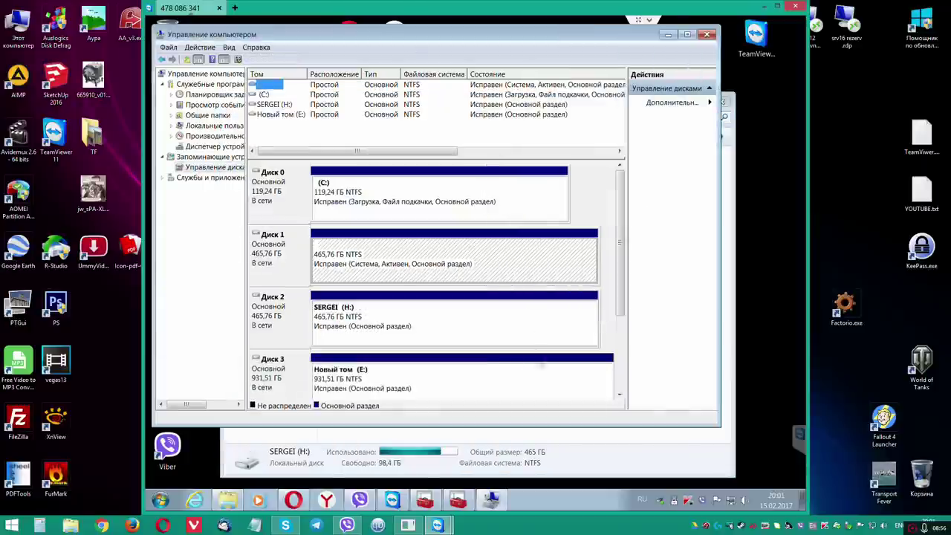
click(436, 200)
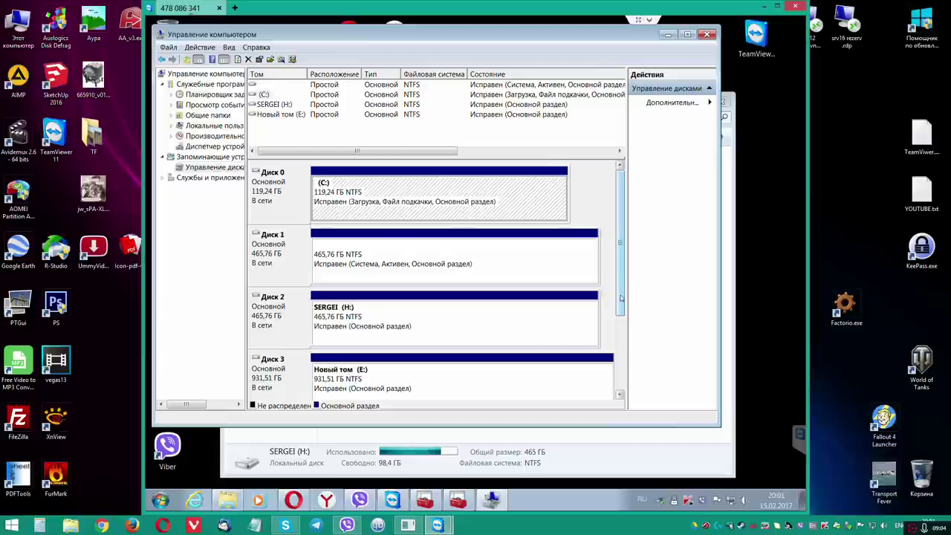
scroll(623, 305, down, 2)
scroll(623, 305, up, 2)
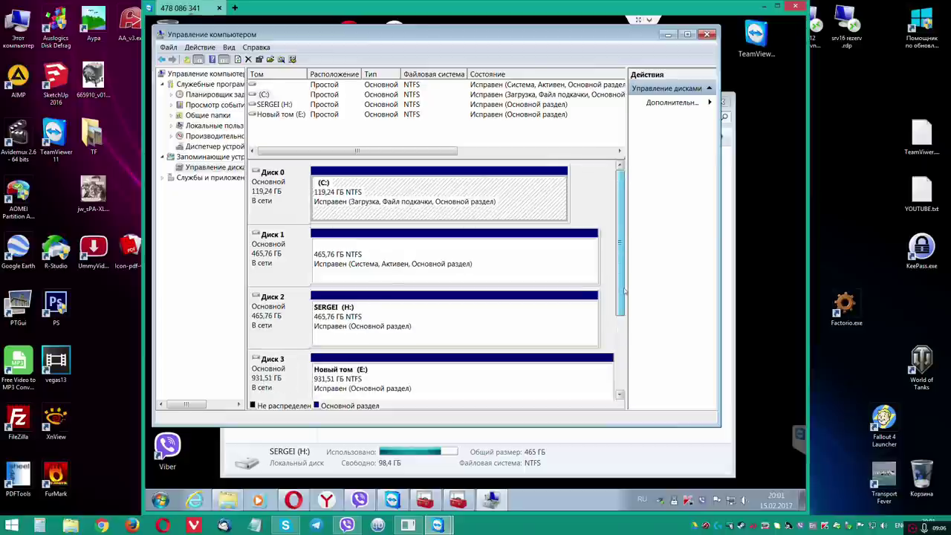
click(449, 275)
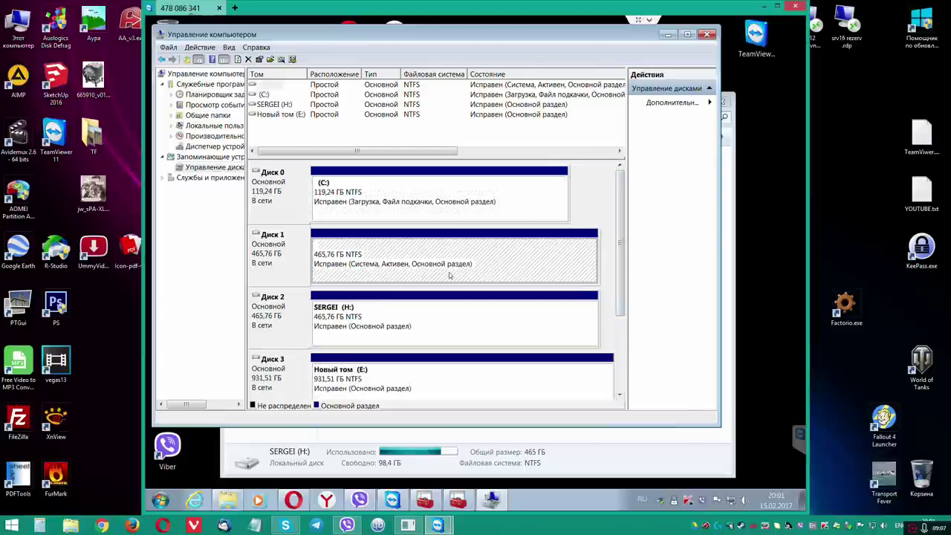
Step: Check the Компьютер drive list again against the partitions of Диск 0 through Диск 3 in Управление дисками
click(554, 465)
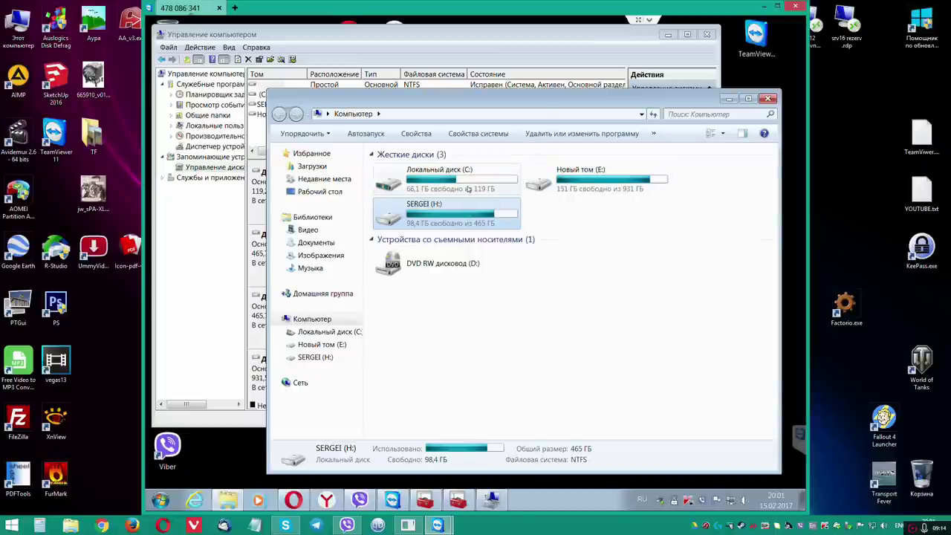
click(483, 35)
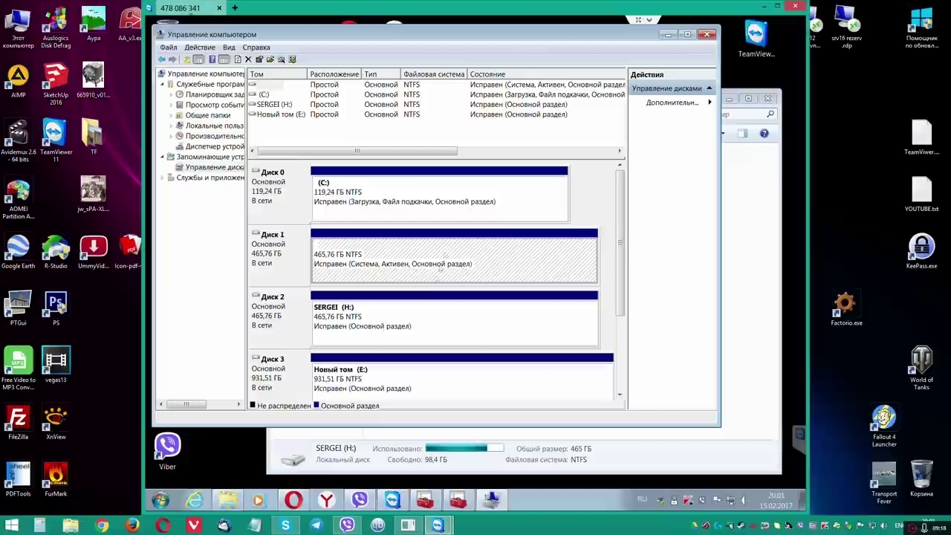
scroll(623, 286, down, 1)
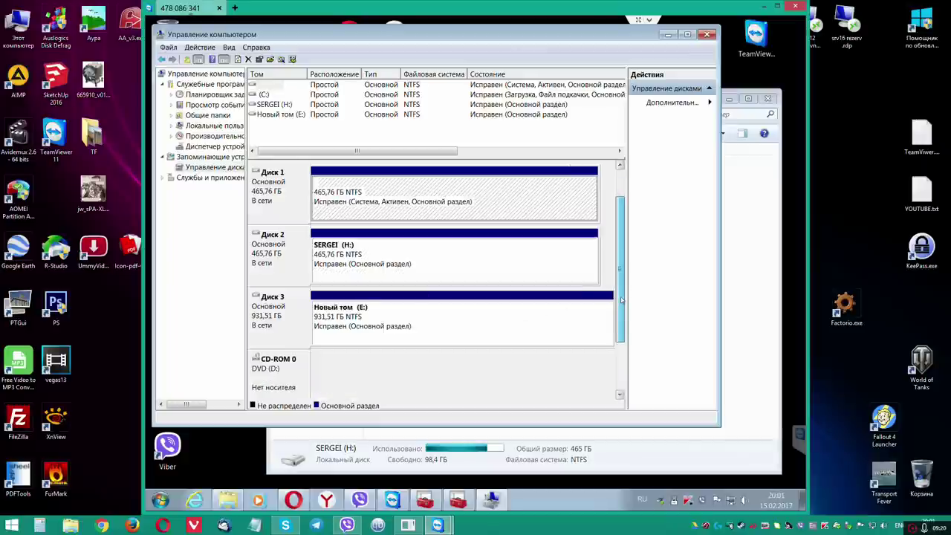
scroll(623, 286, up, 1)
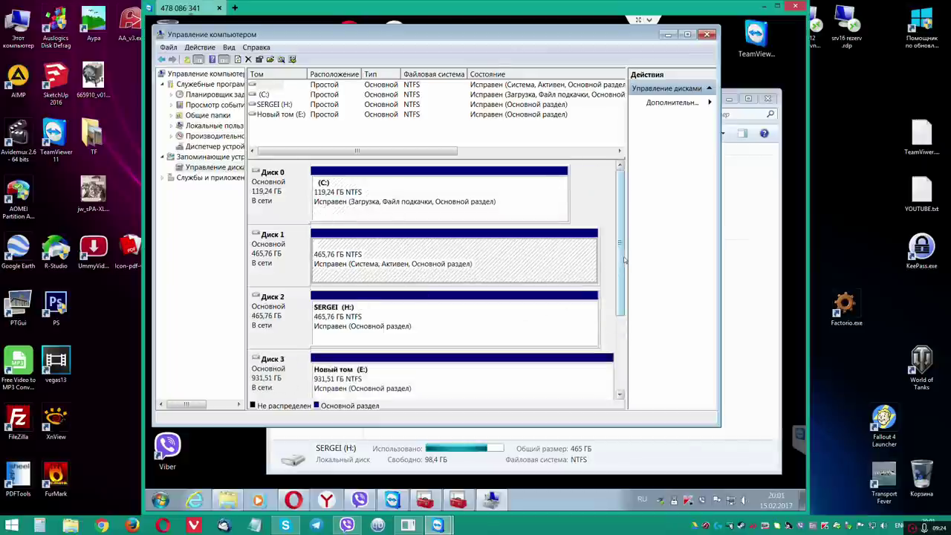
scroll(622, 281, down, 1)
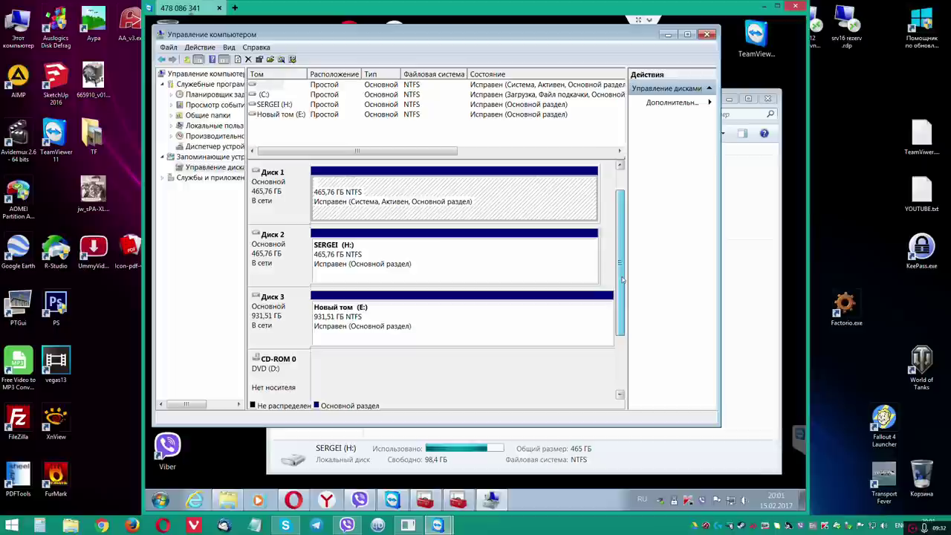
Step: Compare the drives in the Компьютер window once more with Диск 1 through Диск 3 in Управление дисками
key(alt+Tab)
key(Down)
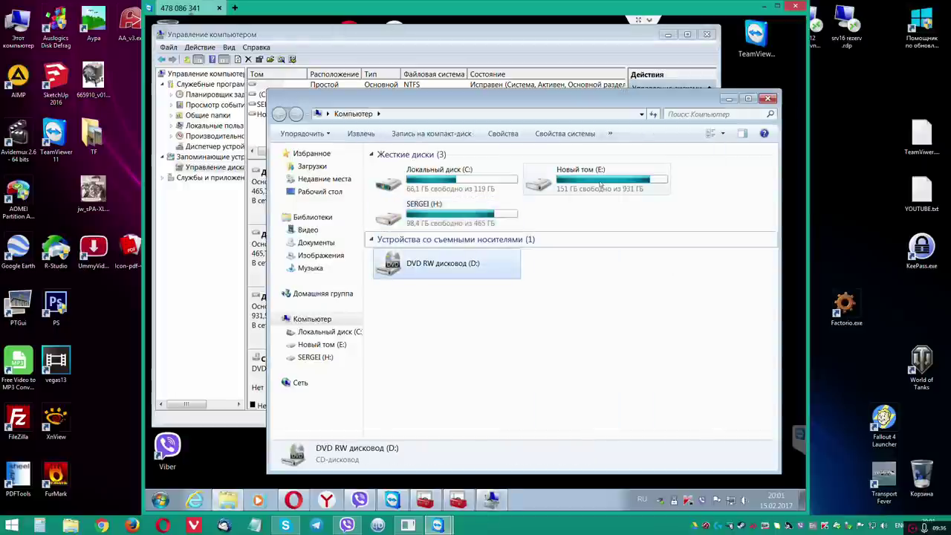
click(532, 33)
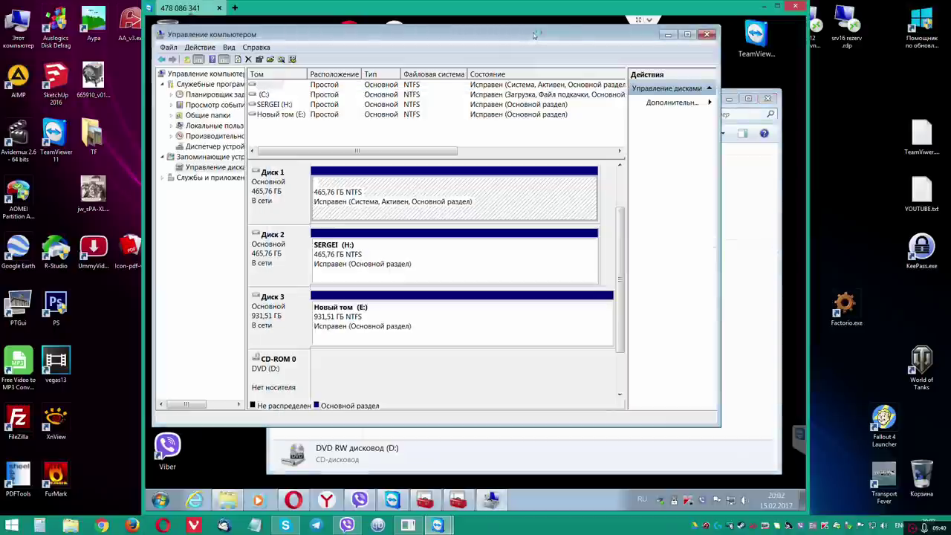
click(737, 334)
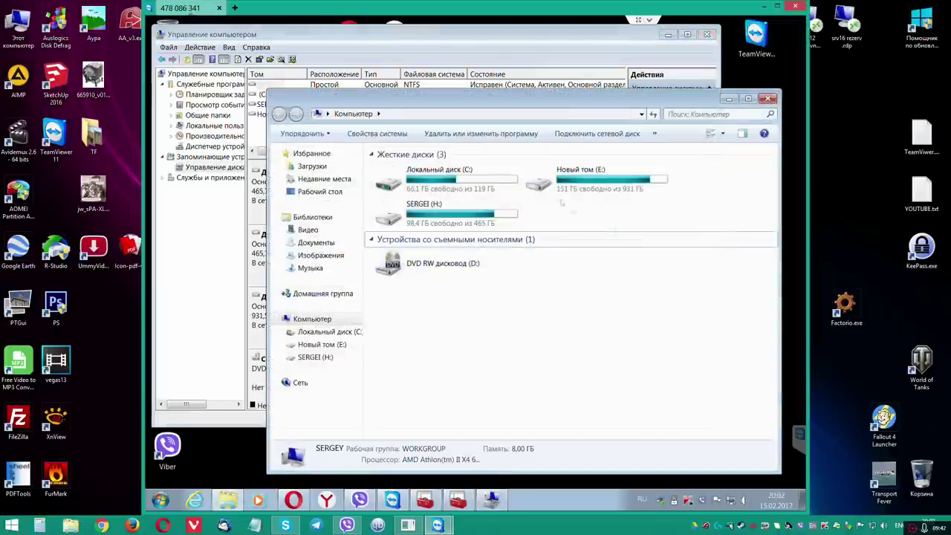
click(491, 37)
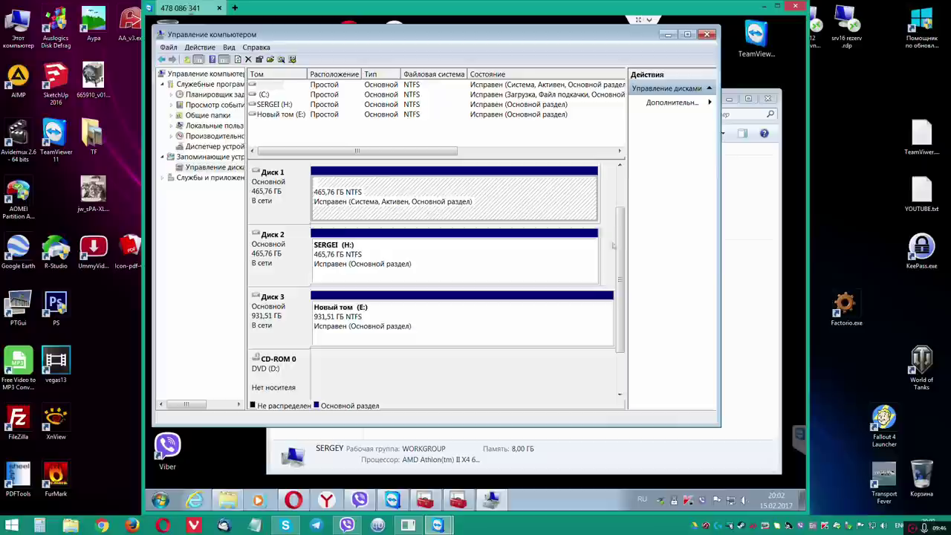
drag(622, 246, 623, 222)
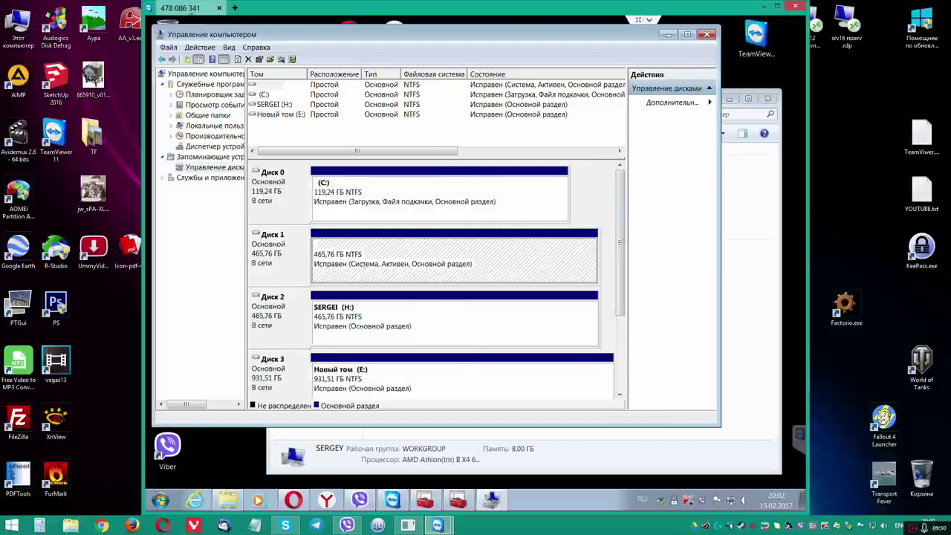
right_click(437, 262)
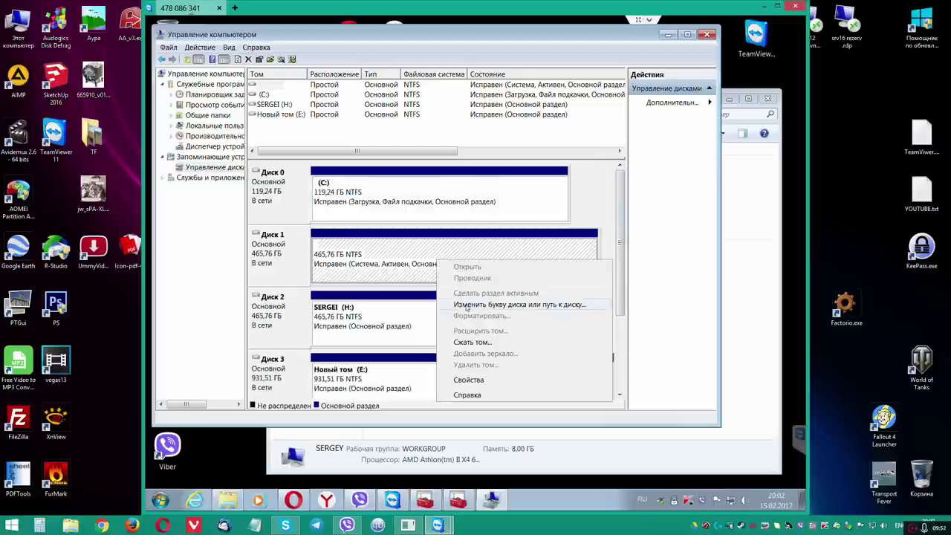
click(467, 305)
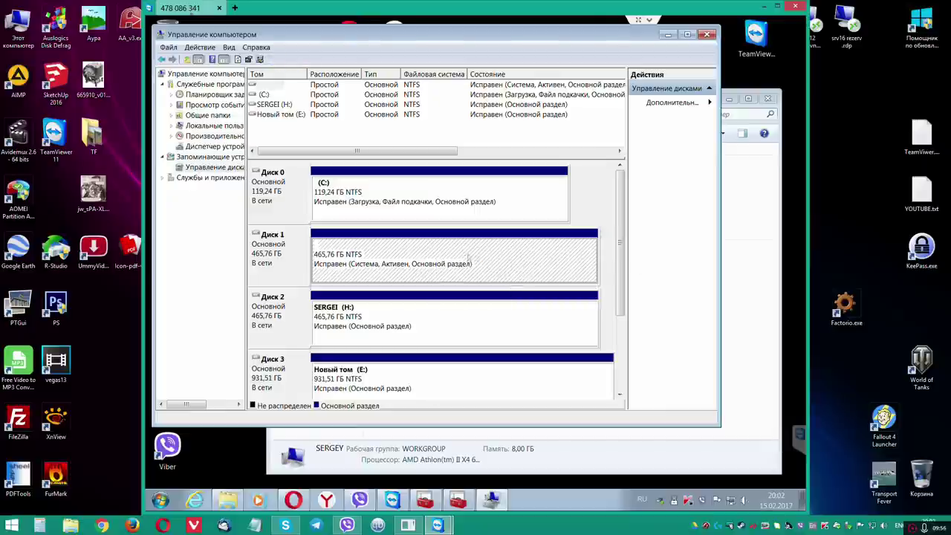
Step: Change the drive letter of the DVD drive CD-ROM 0 to Z and accept the warning
drag(619, 245, 619, 320)
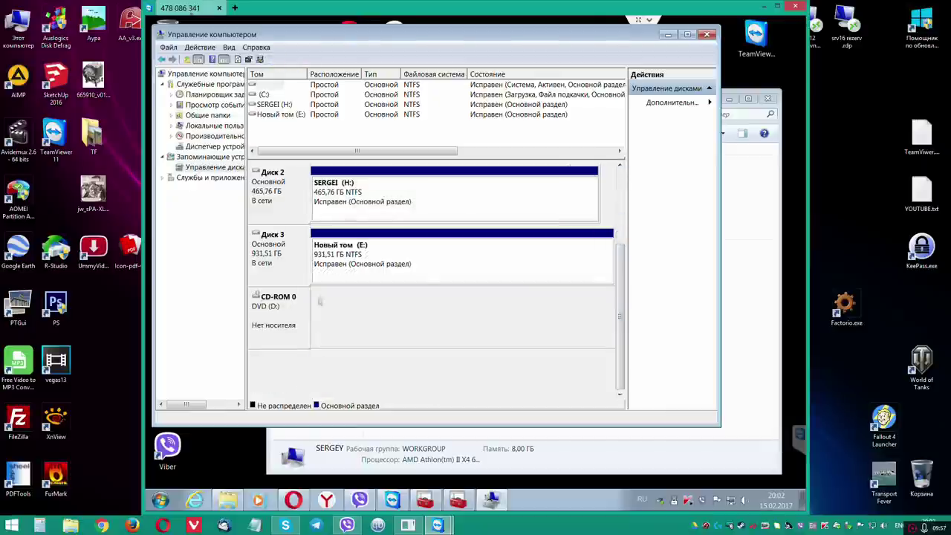
right_click(281, 321)
click(299, 325)
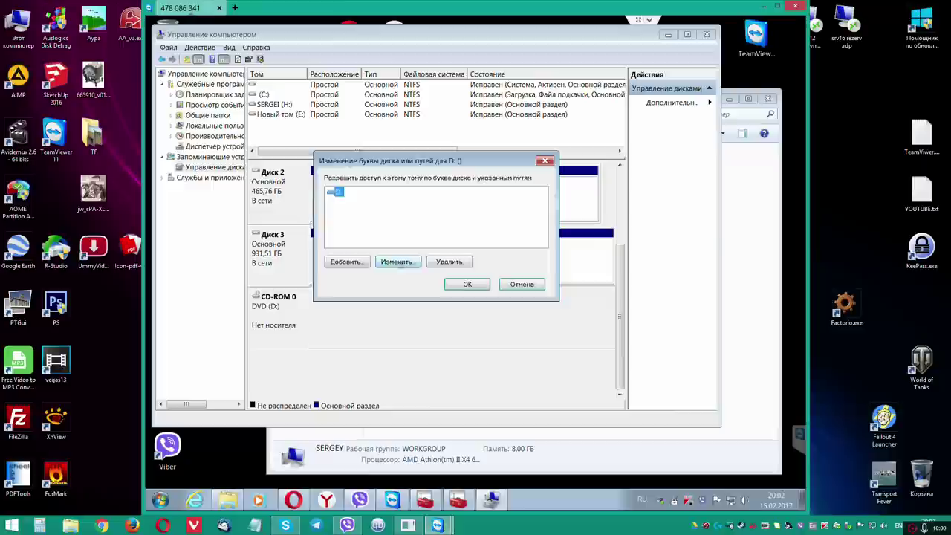
click(396, 259)
click(534, 210)
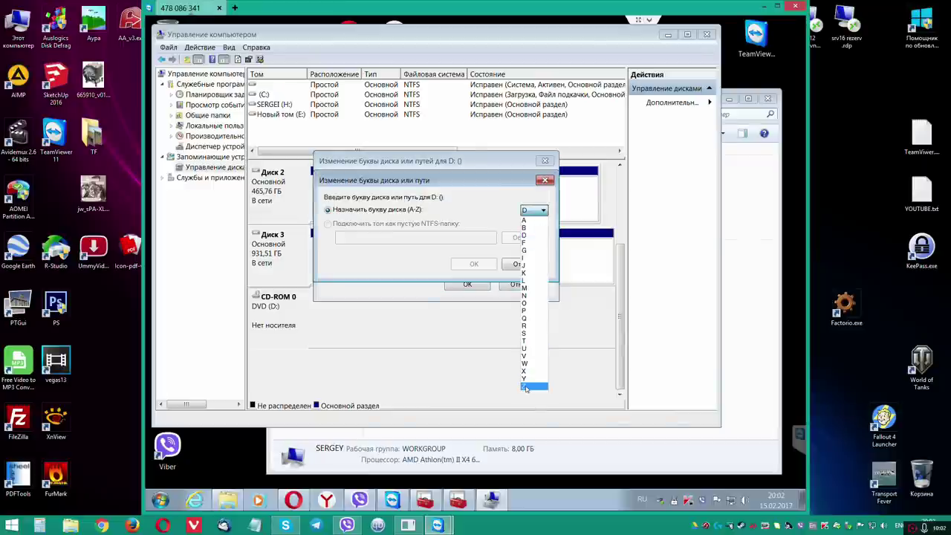
click(525, 386)
click(474, 264)
click(520, 304)
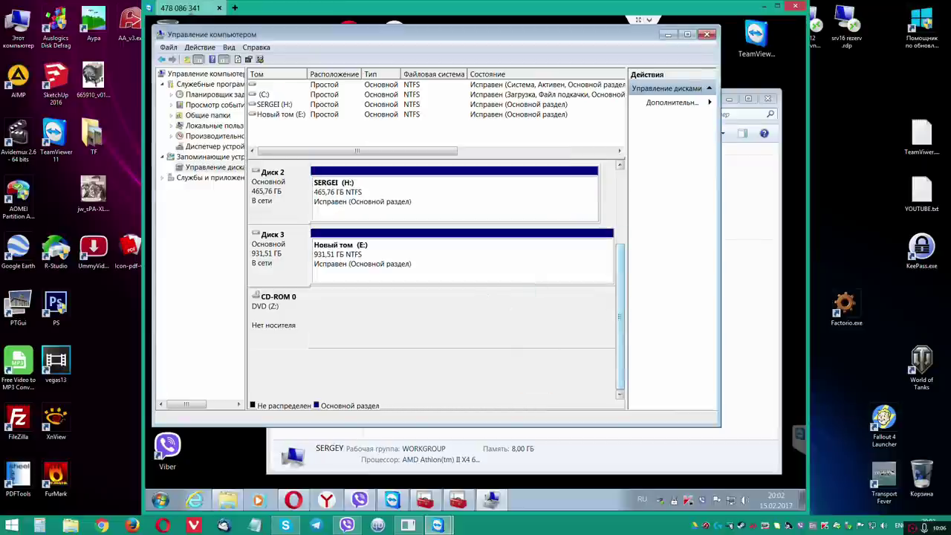
Step: Assign drive letter D to the unlettered 465,76 ГБ NTFS partition on Диск 1
drag(619, 315, 619, 238)
right_click(401, 258)
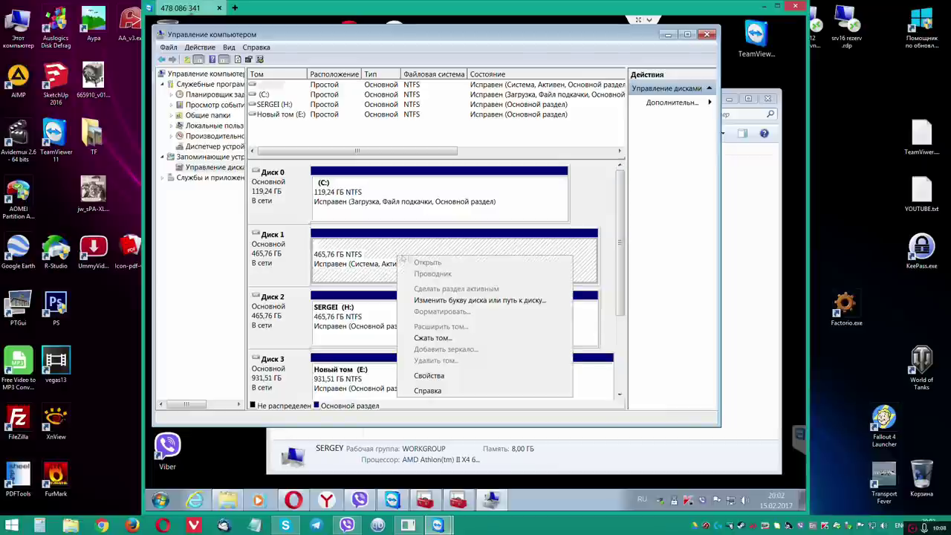
click(431, 300)
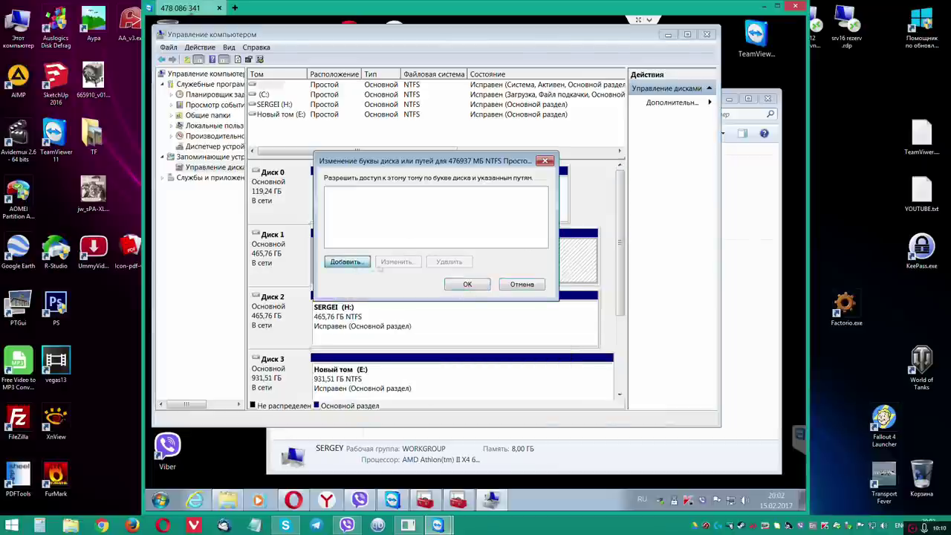
click(361, 262)
click(469, 272)
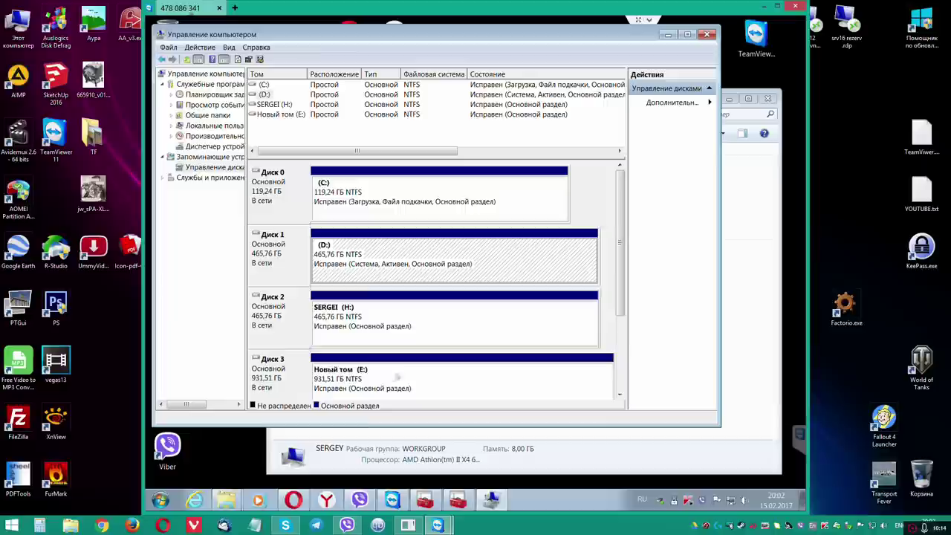
Step: Rename the volume Новый том on Диск 3 to E in its properties
right_click(416, 379)
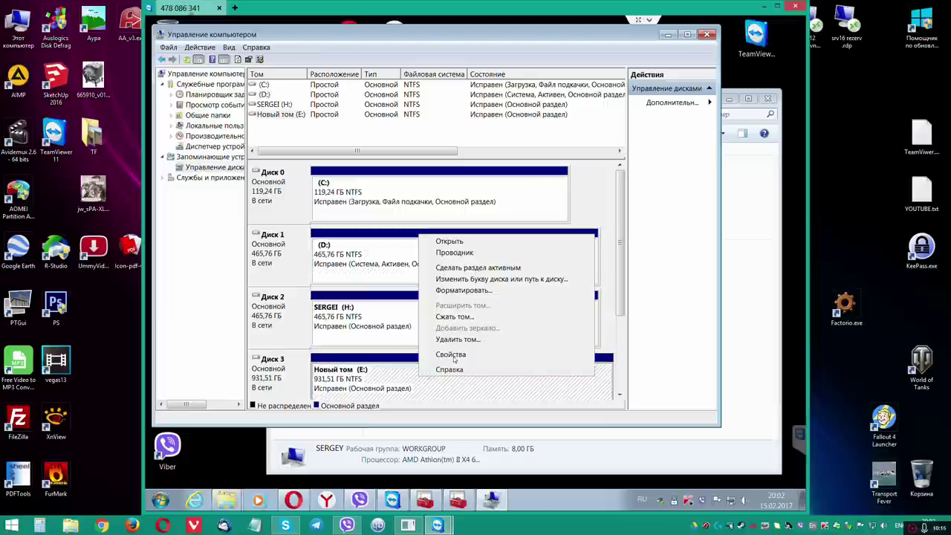
click(452, 355)
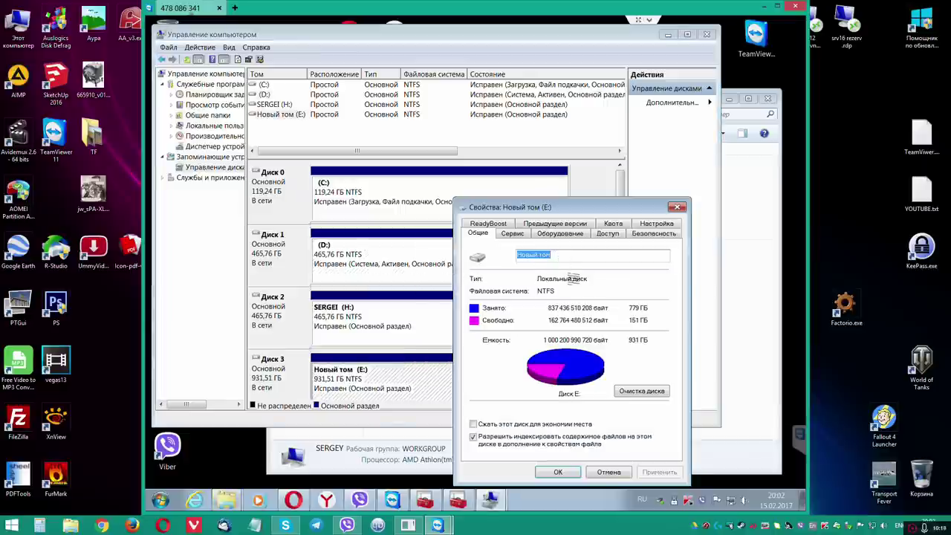
text(E)
click(558, 471)
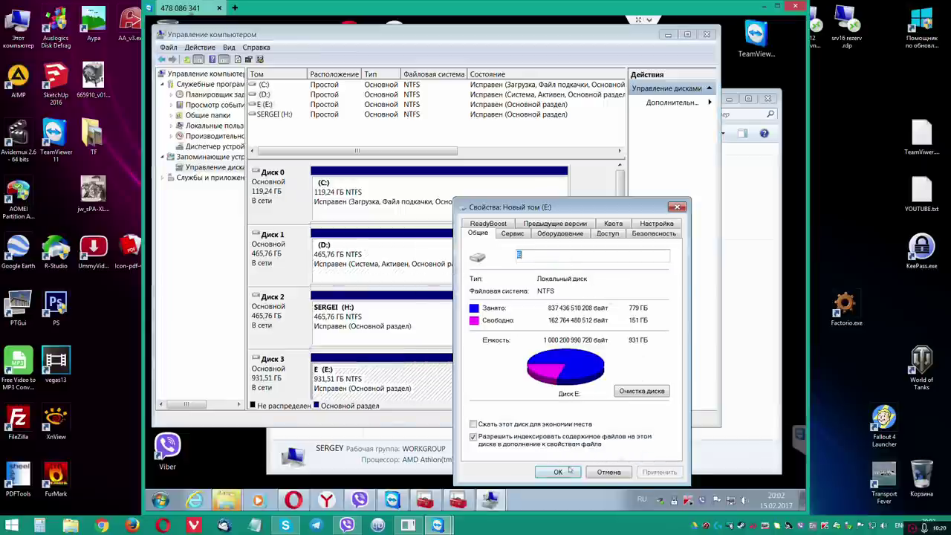
Step: Change the drive letter of the volume on Диск 2 to F and accept the warning
right_click(394, 318)
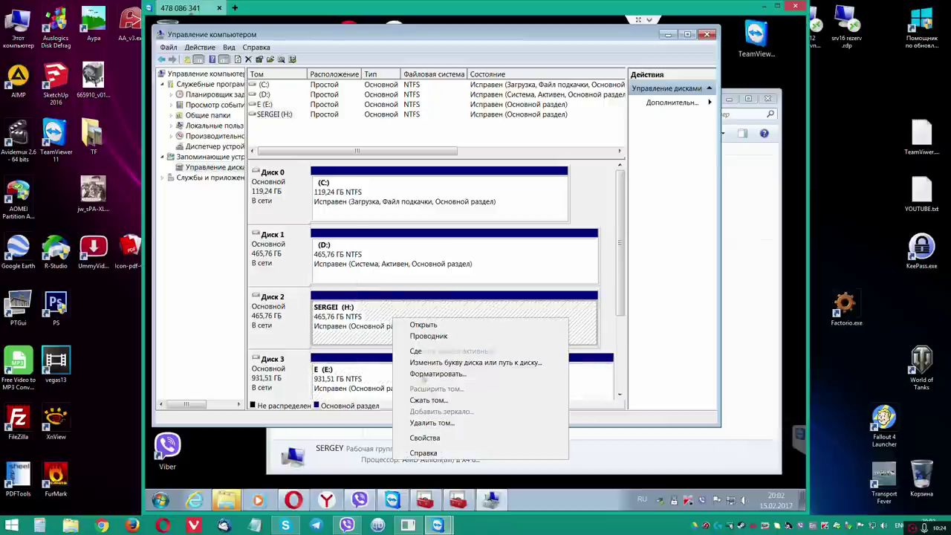
click(431, 363)
click(398, 262)
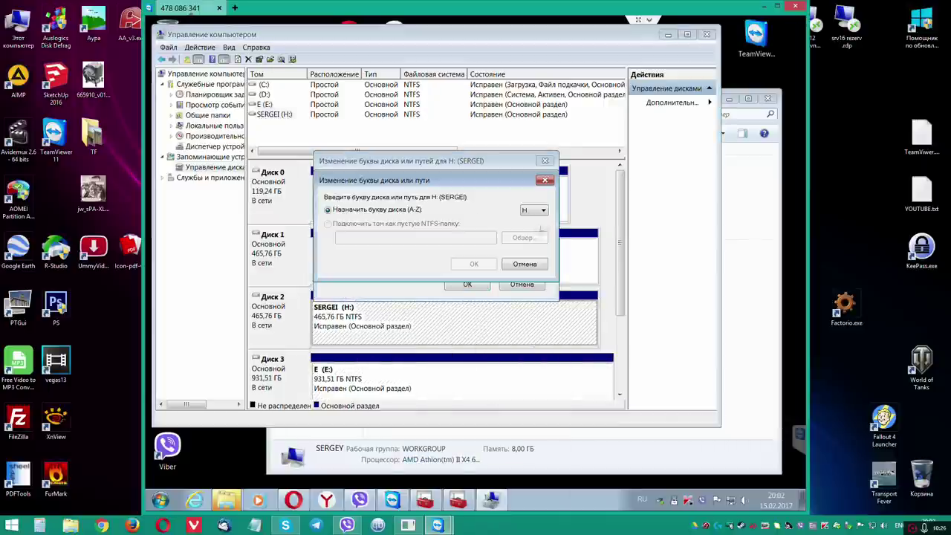
click(543, 211)
click(533, 239)
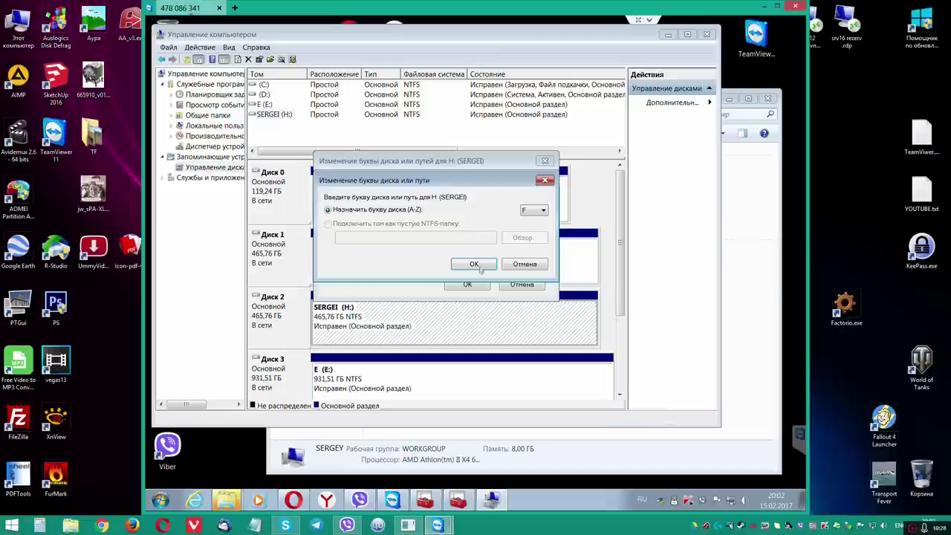
click(479, 265)
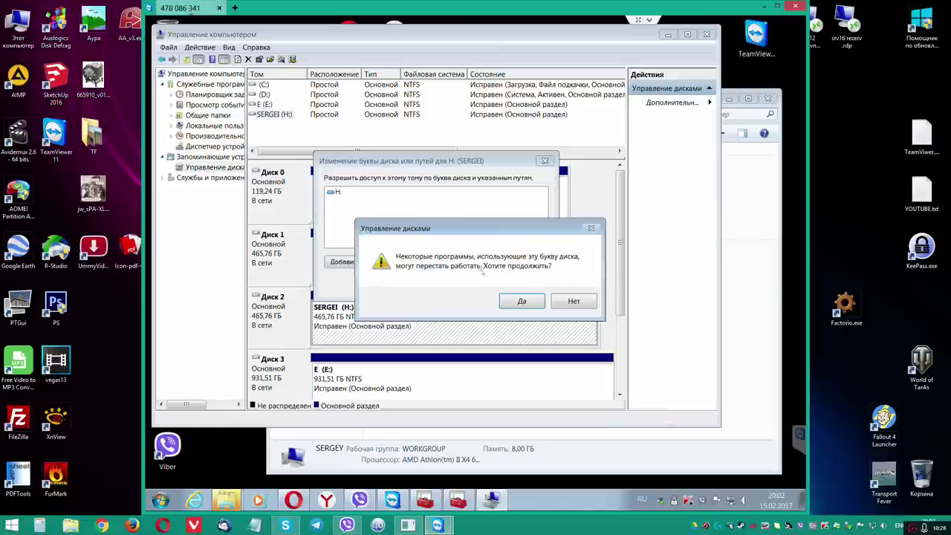
click(521, 301)
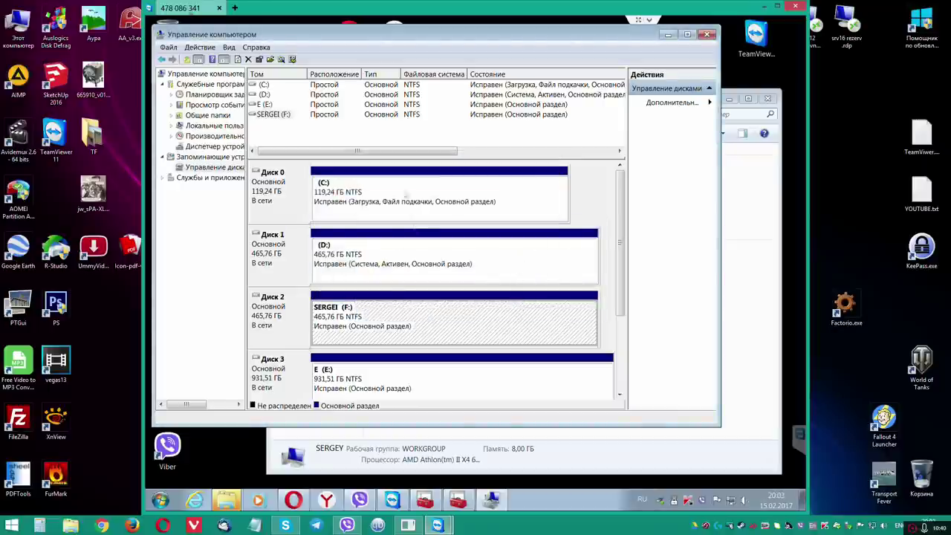
Step: Review the drive letters in Управление дисками, and close computer management and the Автозапуск window
scroll(621, 275, down, 2)
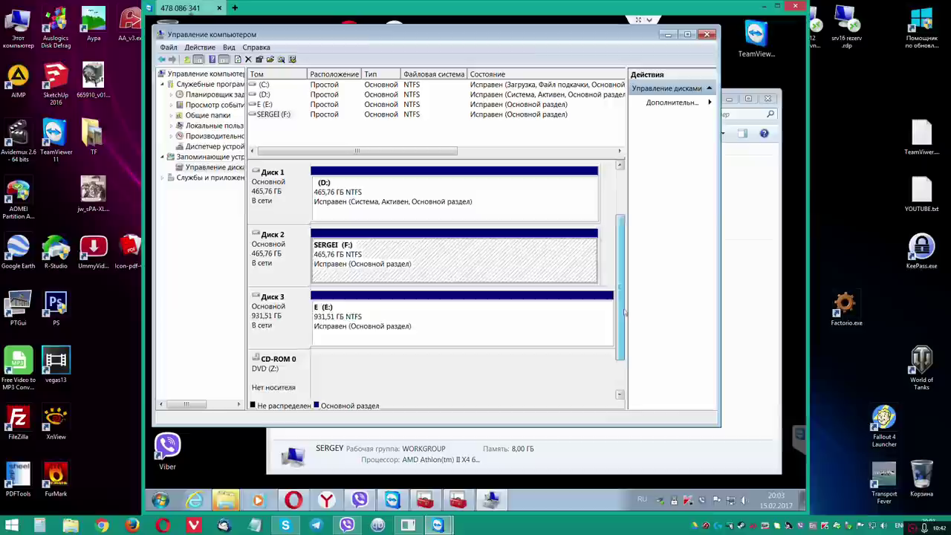
scroll(621, 275, up, 1)
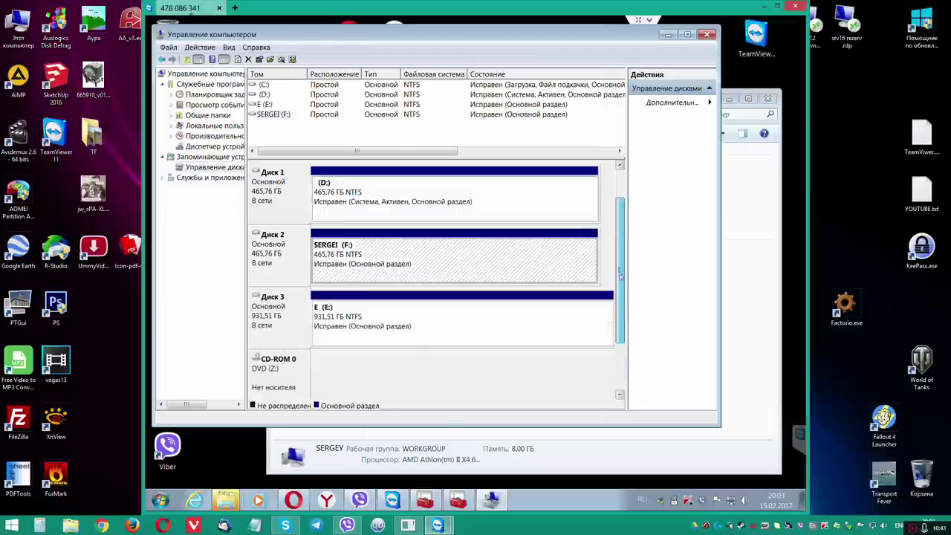
click(708, 34)
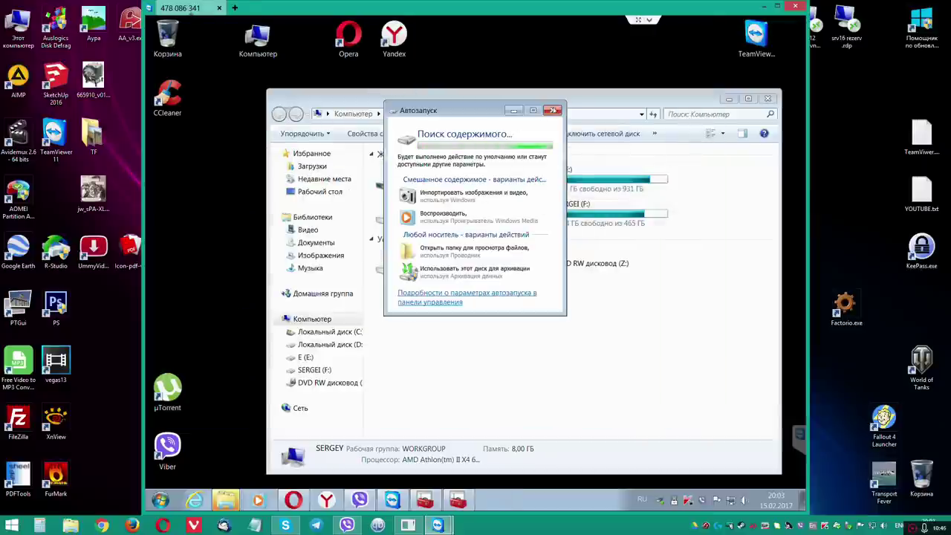
click(552, 110)
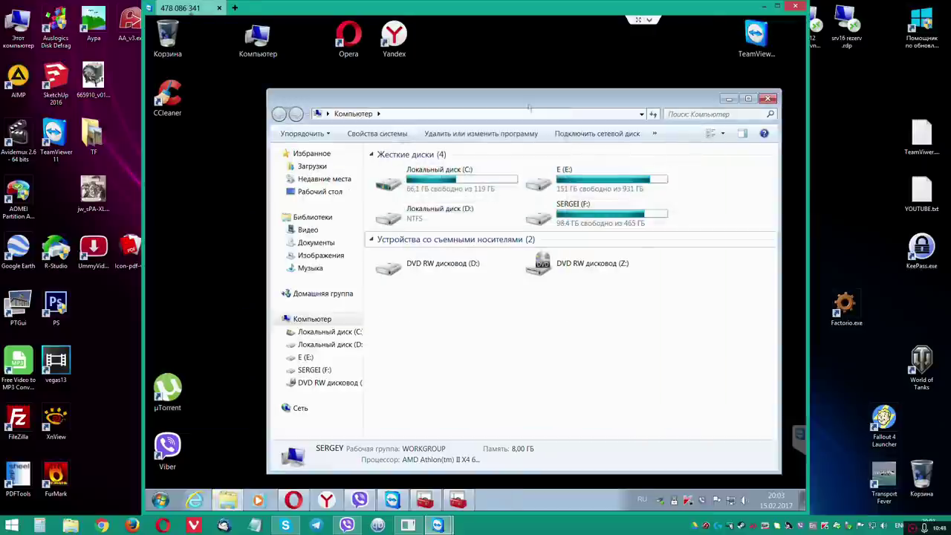
Step: Try to open Локальный диск (D:) from the Компьютер window and dismiss the message
drag(523, 96, 495, 74)
double_click(402, 190)
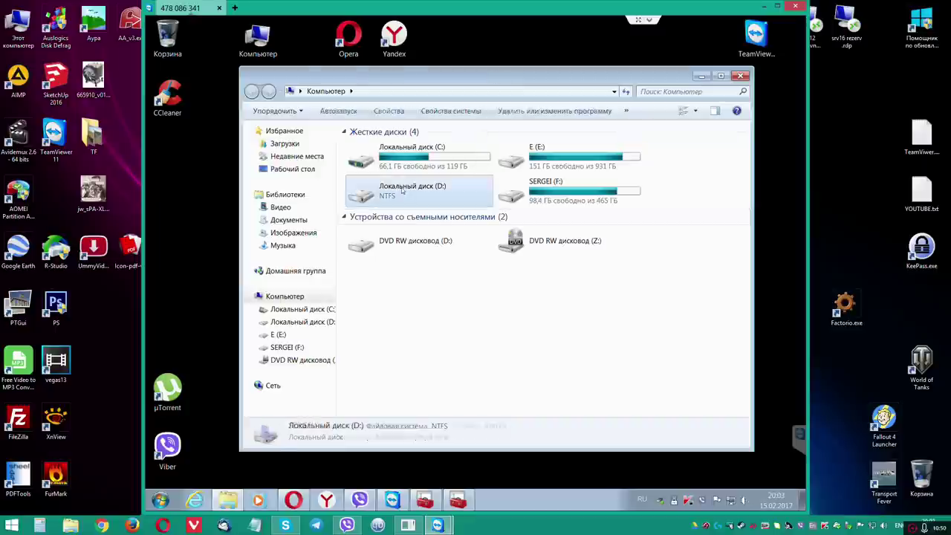
click(550, 269)
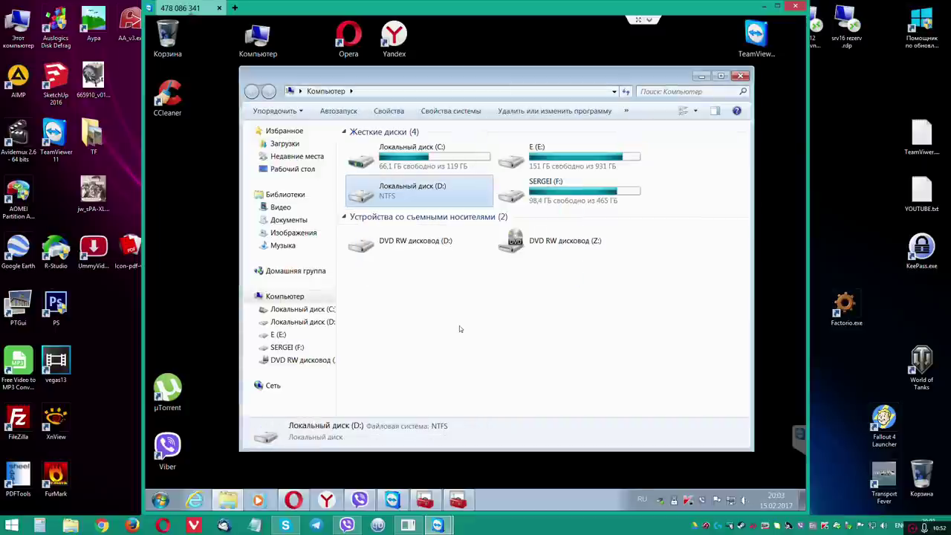
click(459, 325)
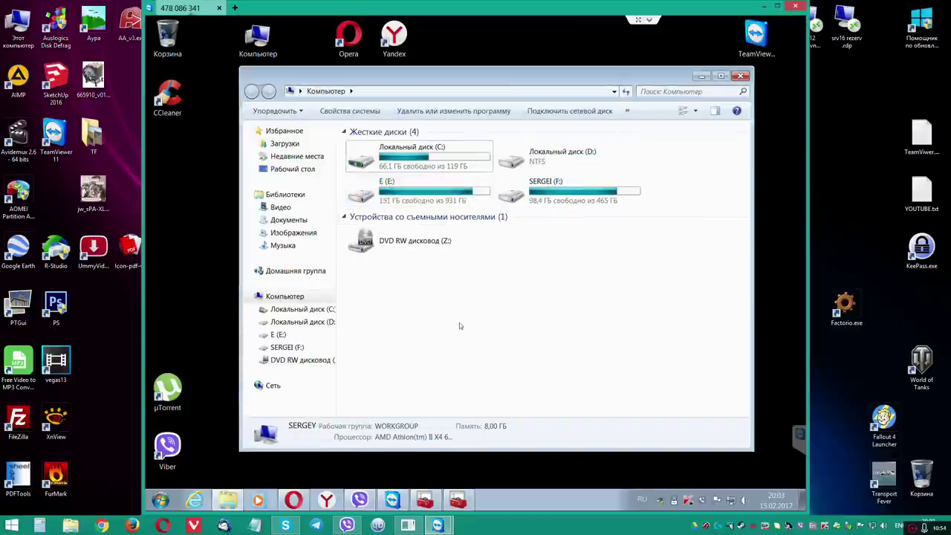
double_click(544, 155)
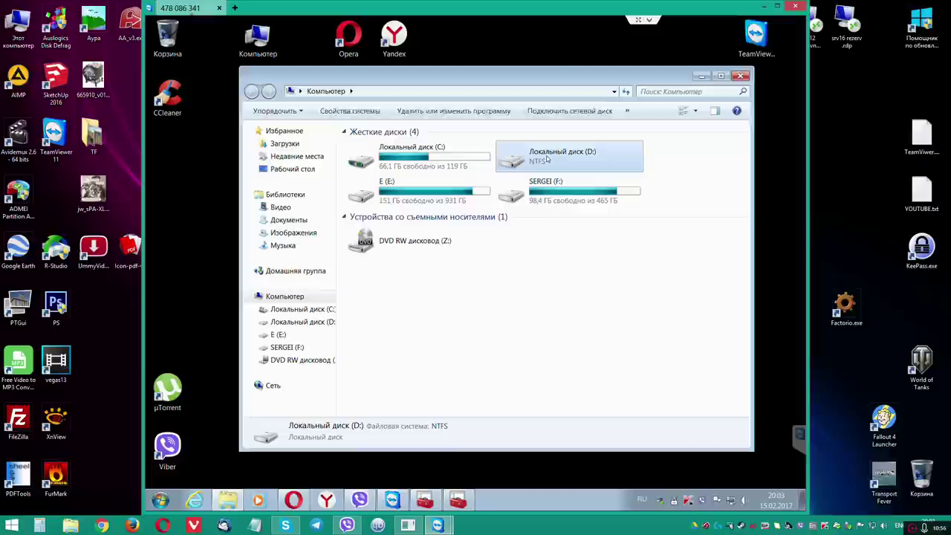
click(552, 268)
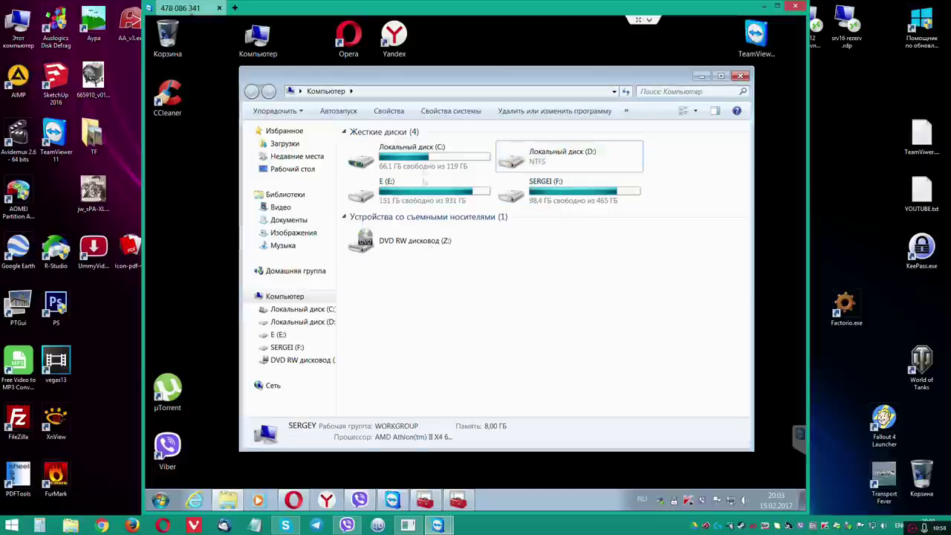
Step: Try to open Локальный диск (D:) in a new window and dismiss the error
click(548, 160)
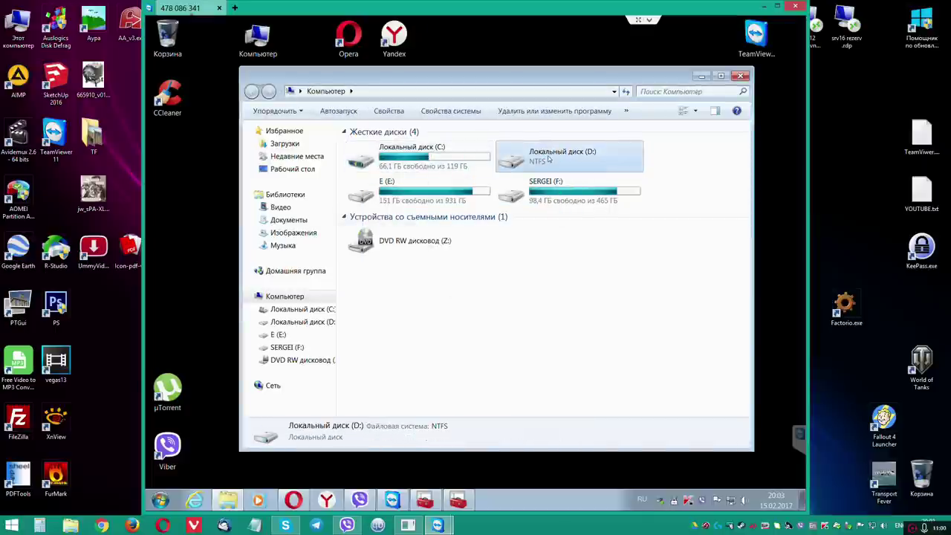
right_click(549, 160)
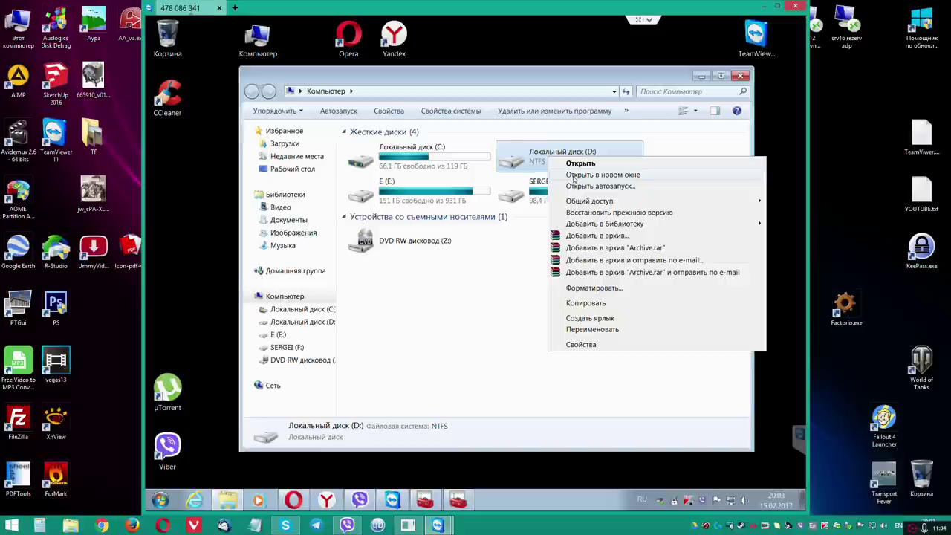
click(574, 176)
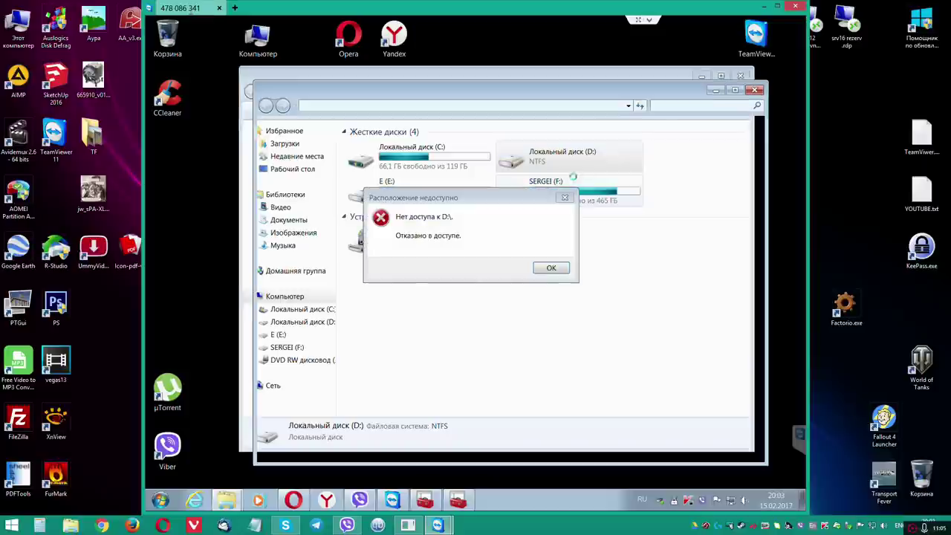
click(548, 269)
Step: Open Управление дисками in computer management and enlarge its window
right_click(260, 39)
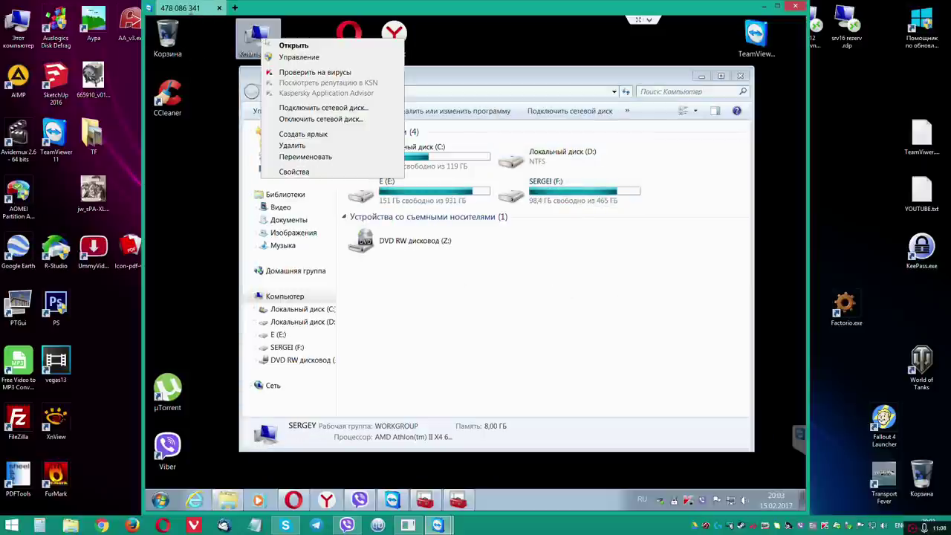
click(285, 59)
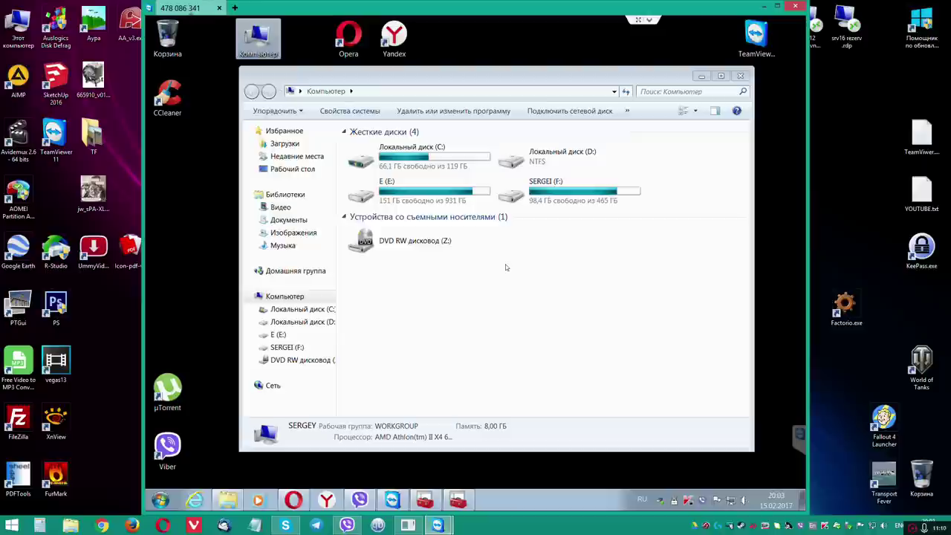
click(204, 166)
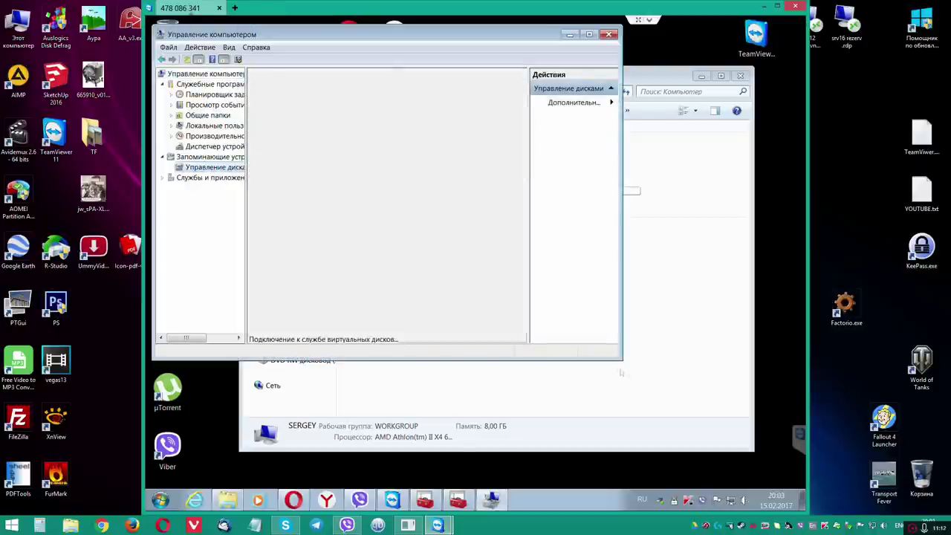
drag(621, 359, 688, 424)
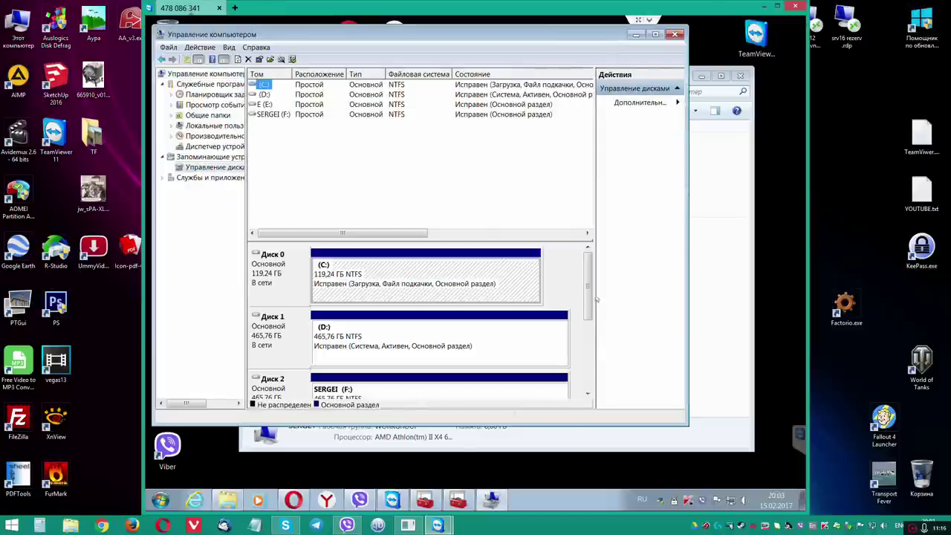
Step: Try to open volume D on Диск 1 from Управление дисками and dismiss the error
scroll(587, 297, down, 1)
click(394, 281)
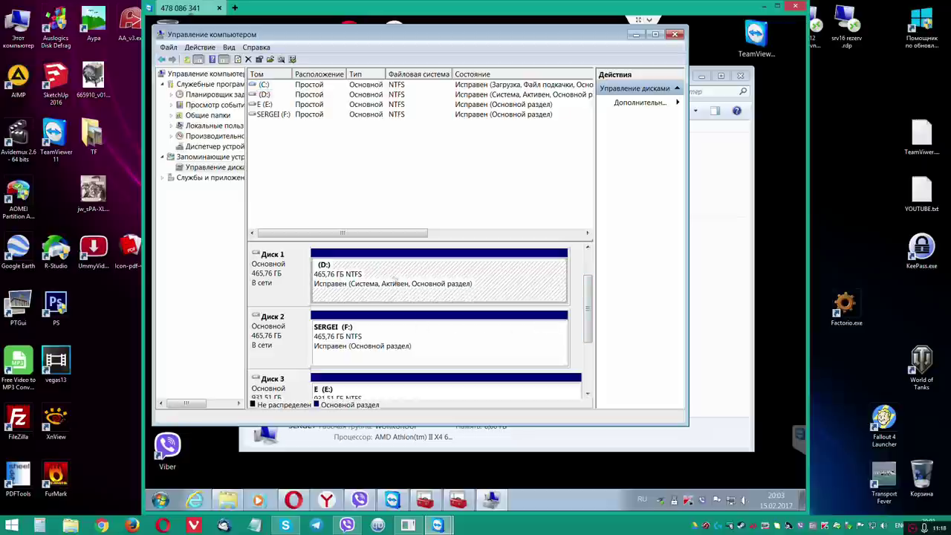
right_click(401, 281)
click(413, 284)
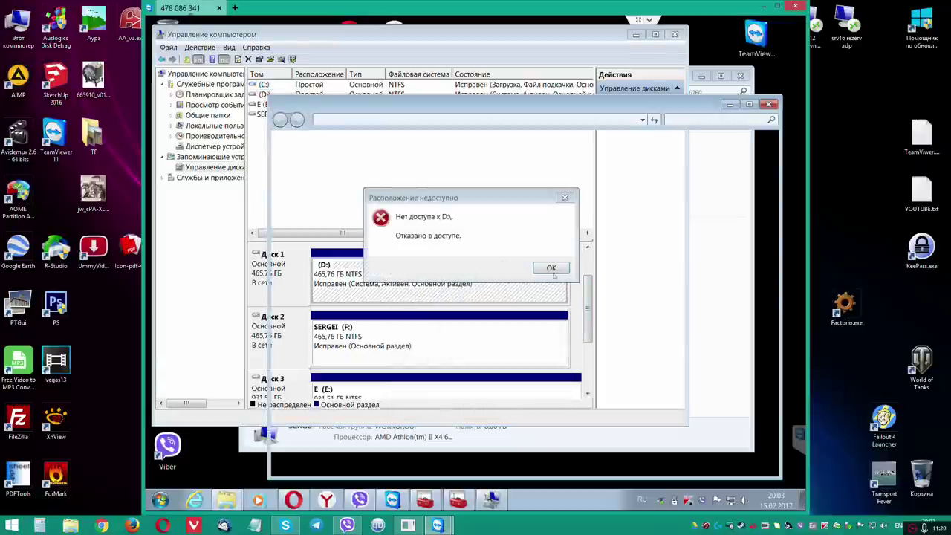
click(552, 268)
Step: Try to browse volume D on Диск 1 in Проводник, dismiss the error, and clear the management and Компьютер windows from the desktop
right_click(436, 286)
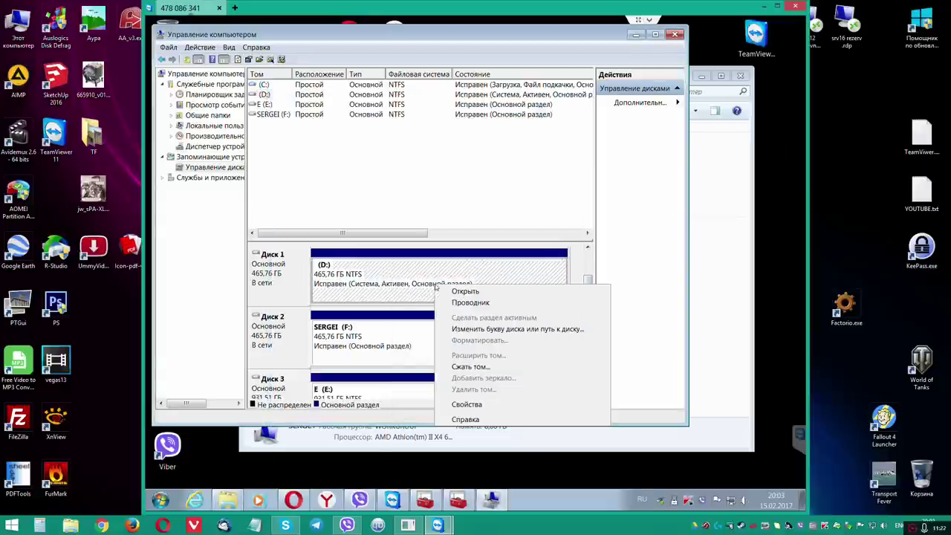
click(452, 303)
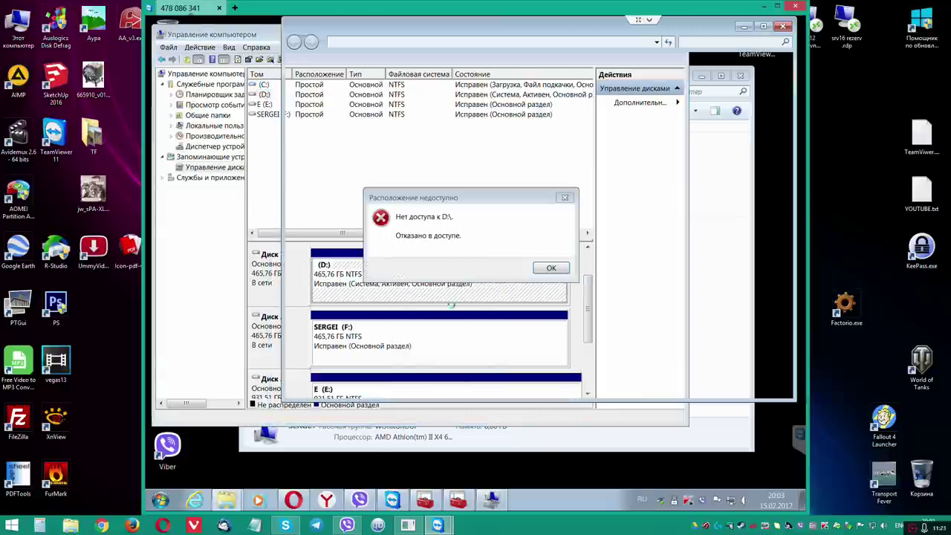
click(551, 268)
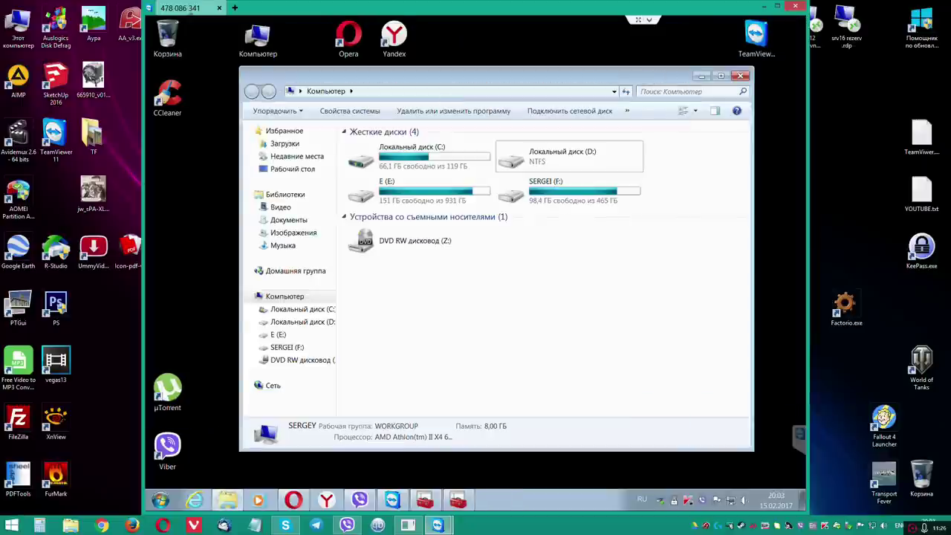
click(701, 76)
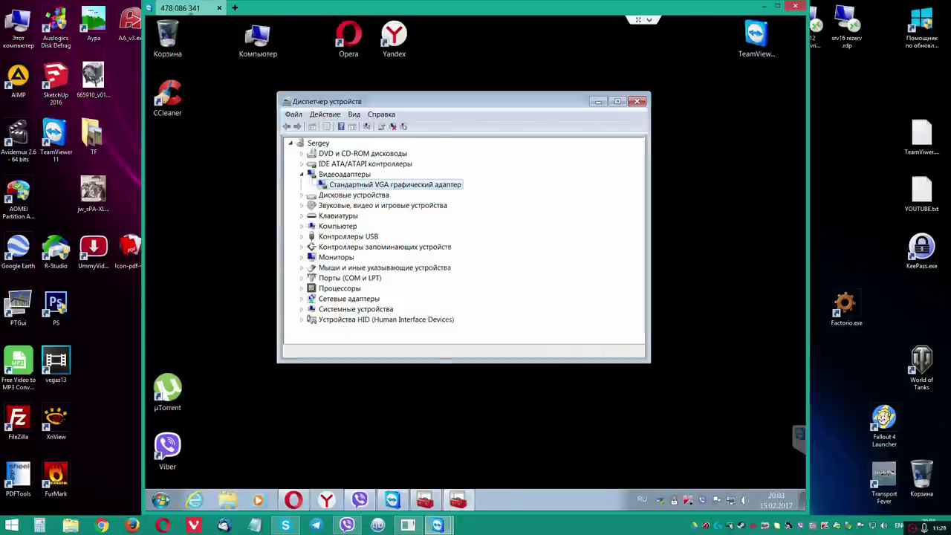
Step: Show the control panel as Мелкие значки and open Учетные записи пользователей
click(160, 500)
click(385, 342)
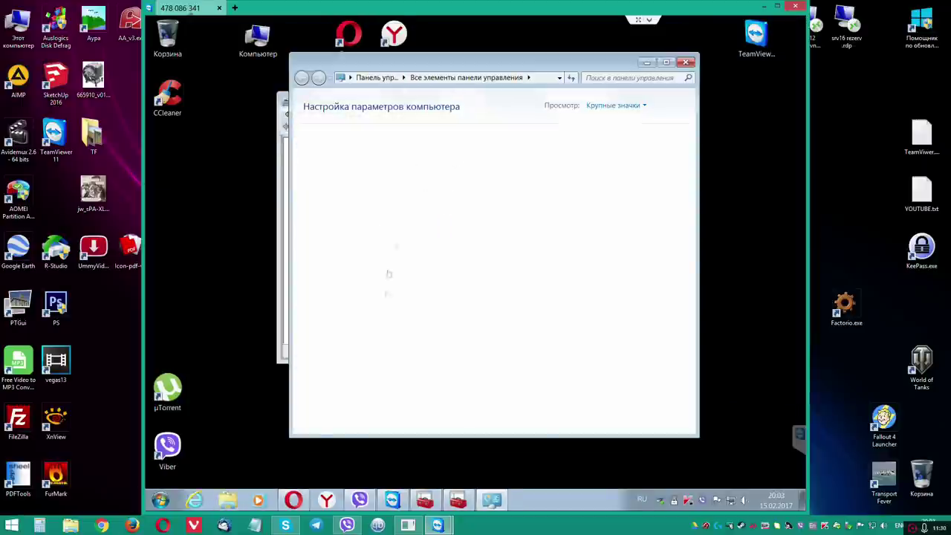
click(613, 105)
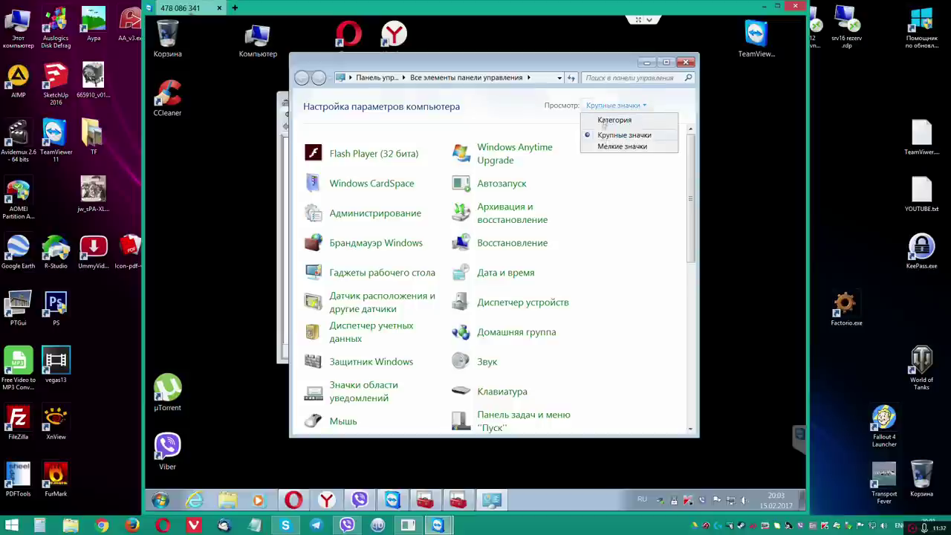
click(622, 146)
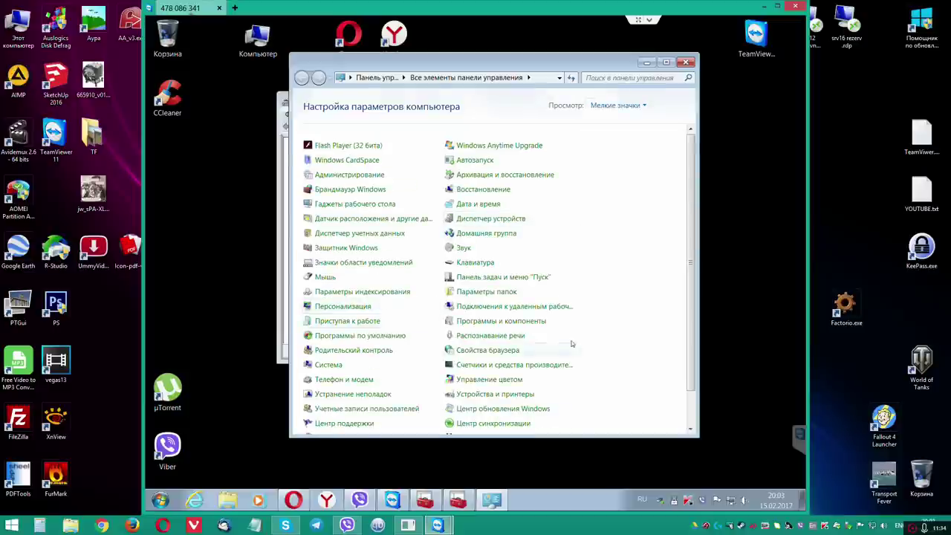
scroll(570, 341, down, 1)
click(427, 368)
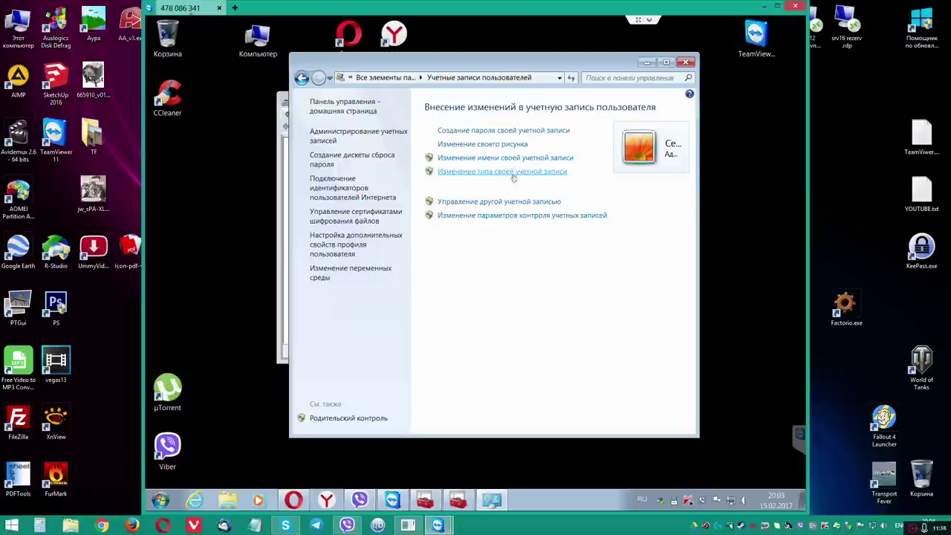
Step: Set the user account control notifications to Никогда не уведомлять and accept the change
click(543, 215)
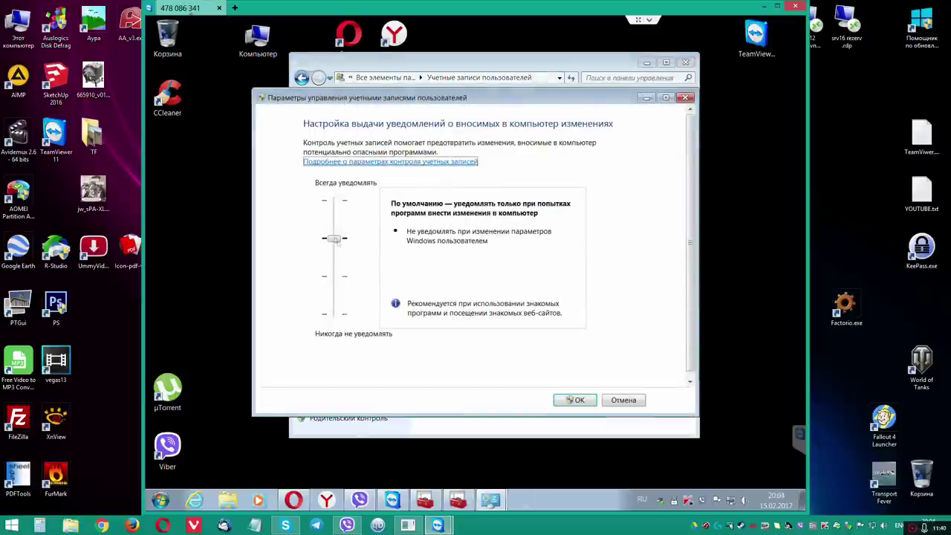
drag(337, 240, 334, 314)
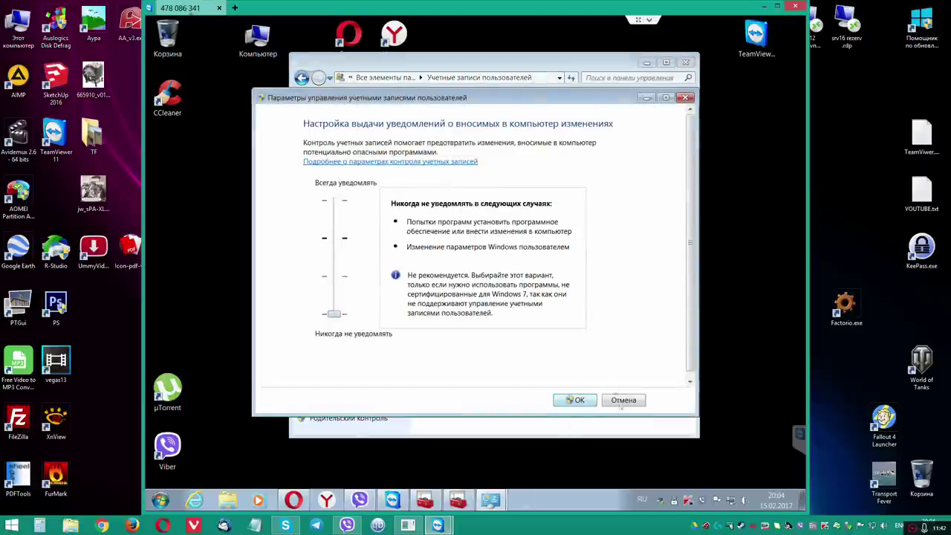
click(575, 400)
click(539, 275)
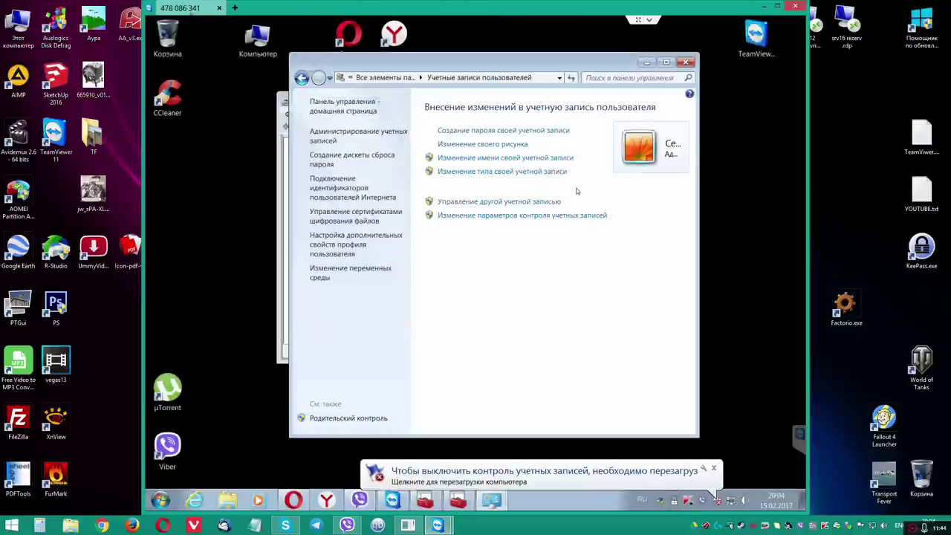
Step: Check the messages in Центр поддержки, and close it together with the user accounts and Диспетчер устройств windows
click(717, 498)
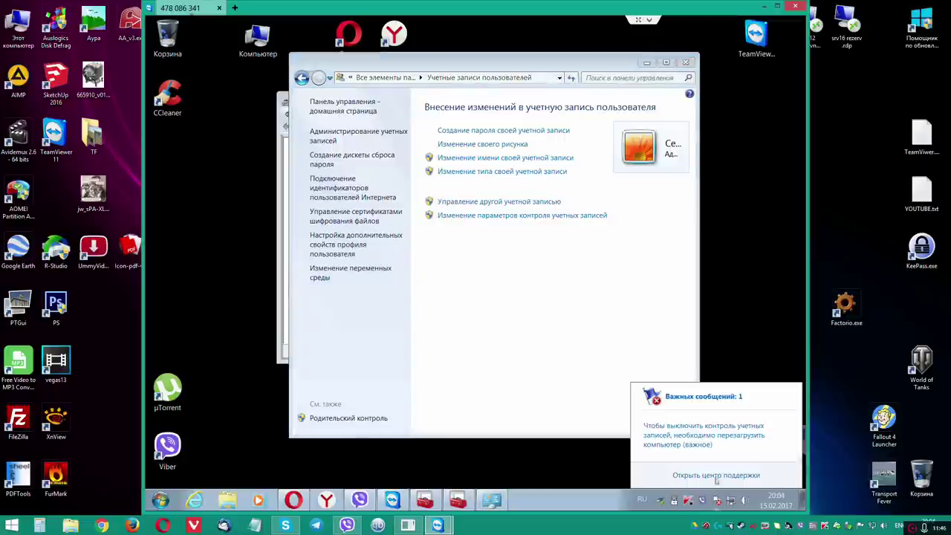
click(503, 278)
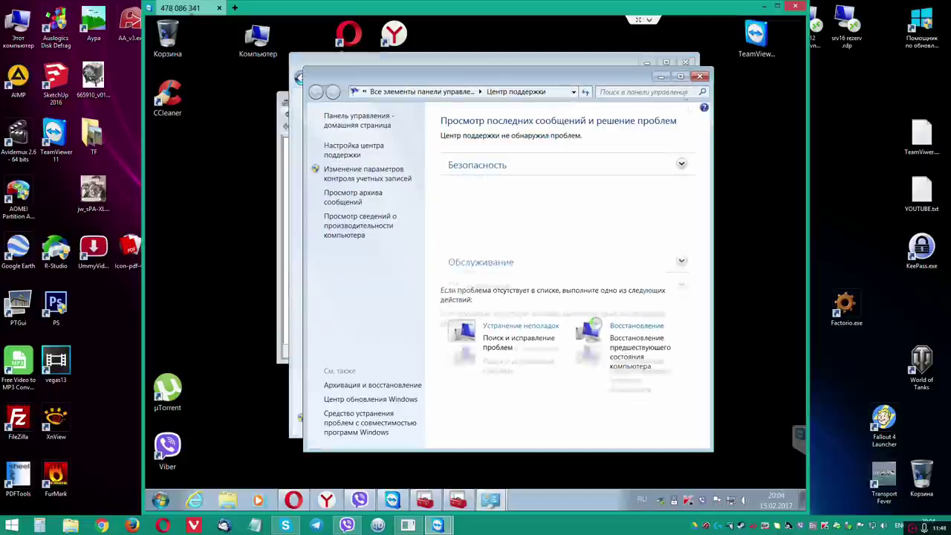
click(699, 76)
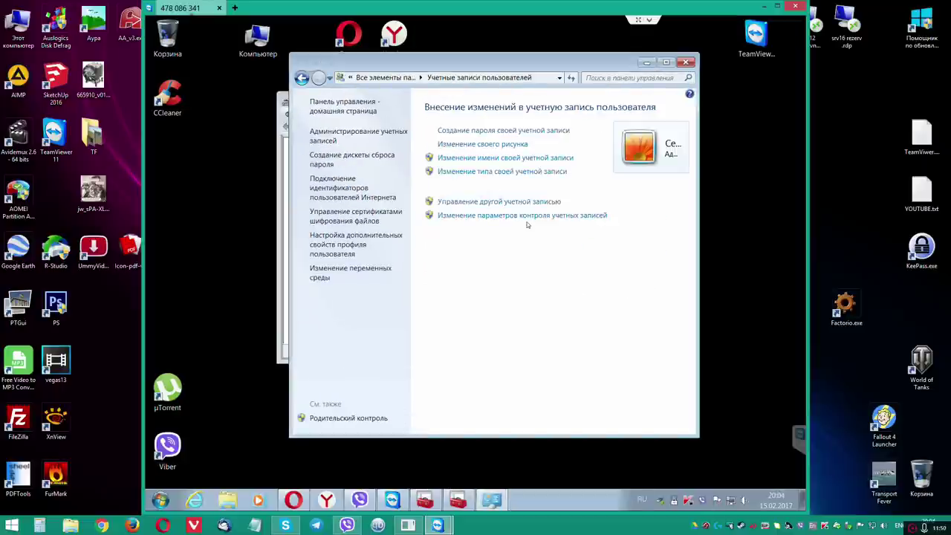
click(686, 61)
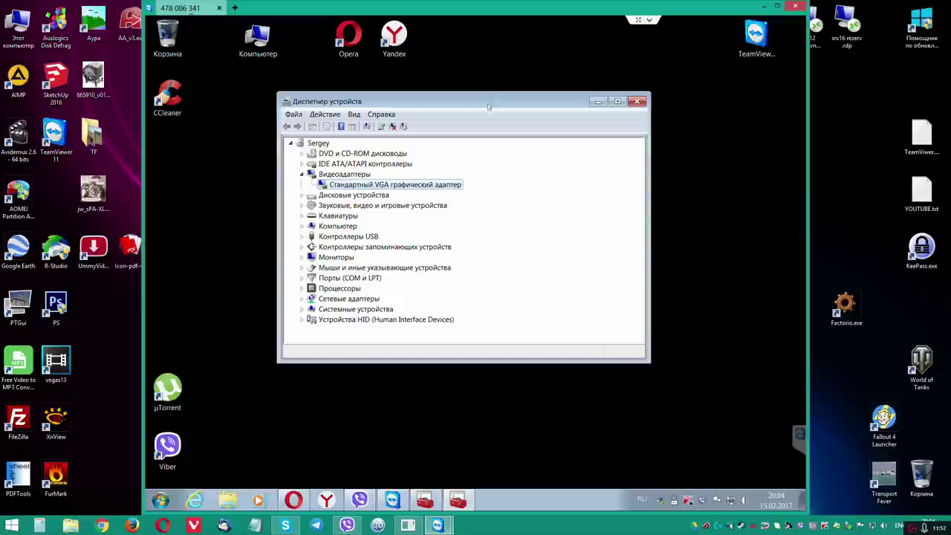
click(638, 80)
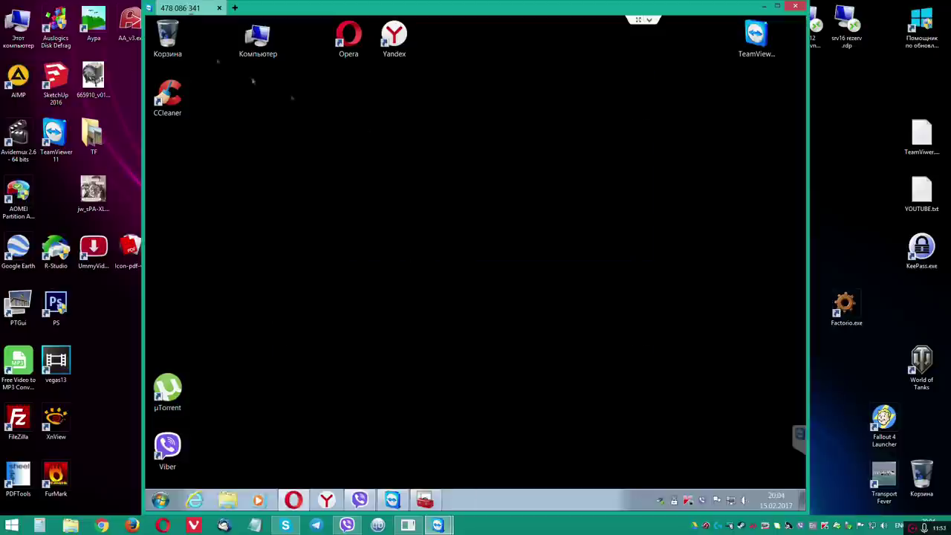
Step: Start Диспетчер задач Windows and display the list of running processes
right_click(247, 29)
click(530, 480)
right_click(531, 499)
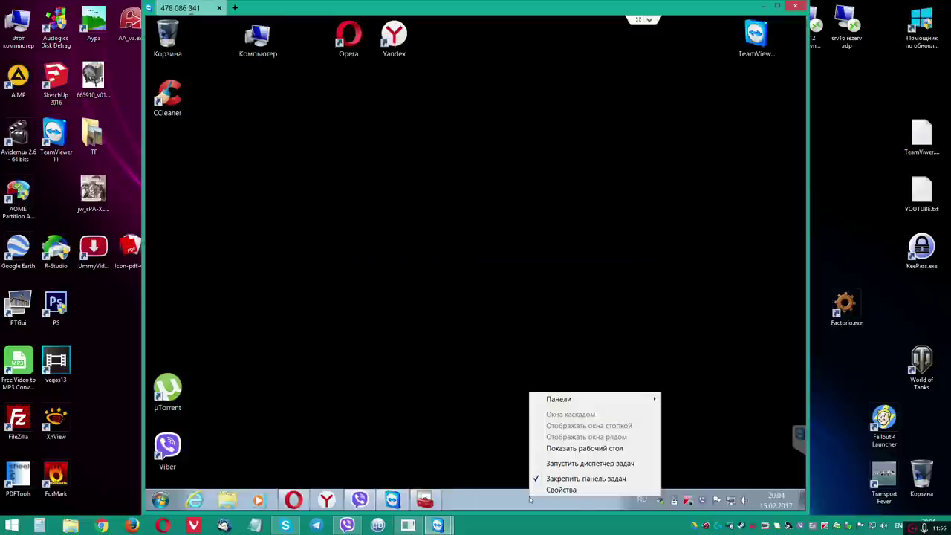
click(574, 465)
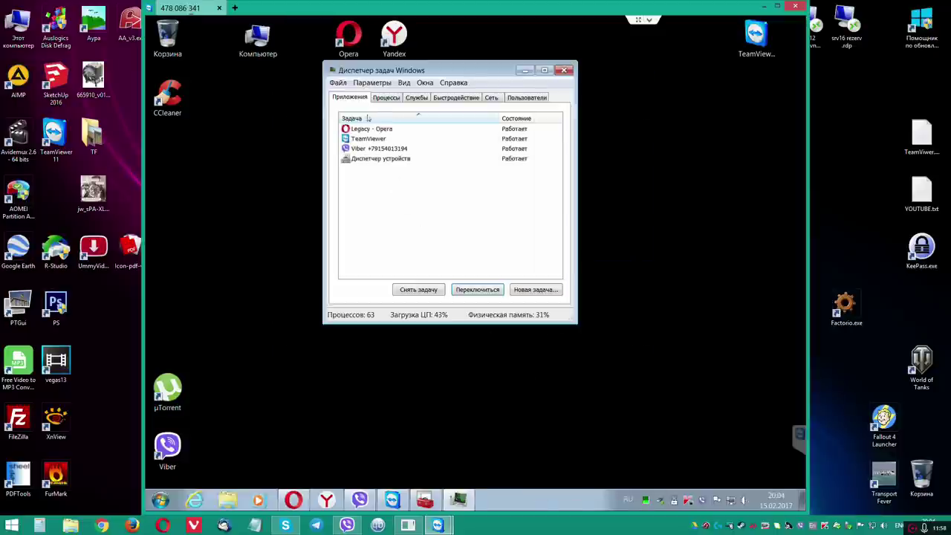
click(395, 99)
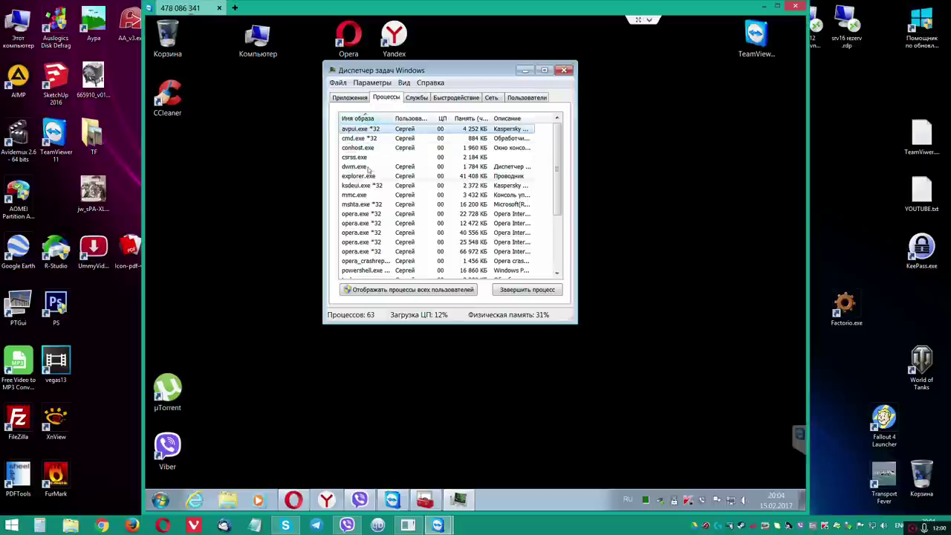
Step: Find the explorer.exe process in the list and end it, confirming the termination
scroll(375, 174, down, 3)
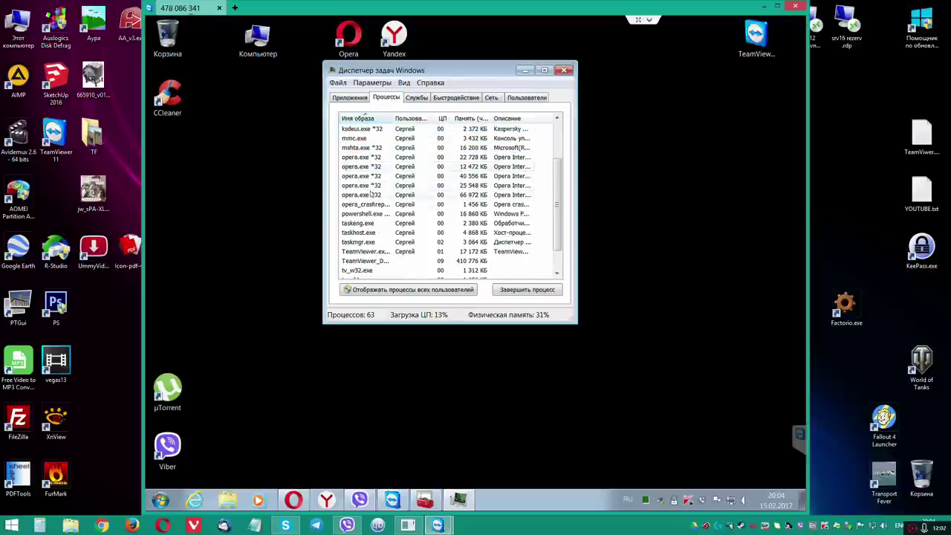
click(357, 119)
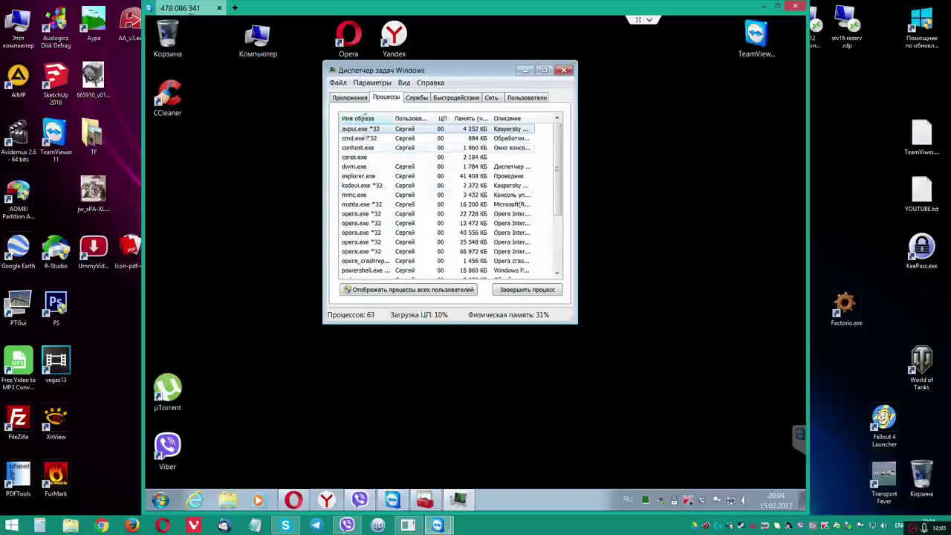
click(358, 119)
click(362, 176)
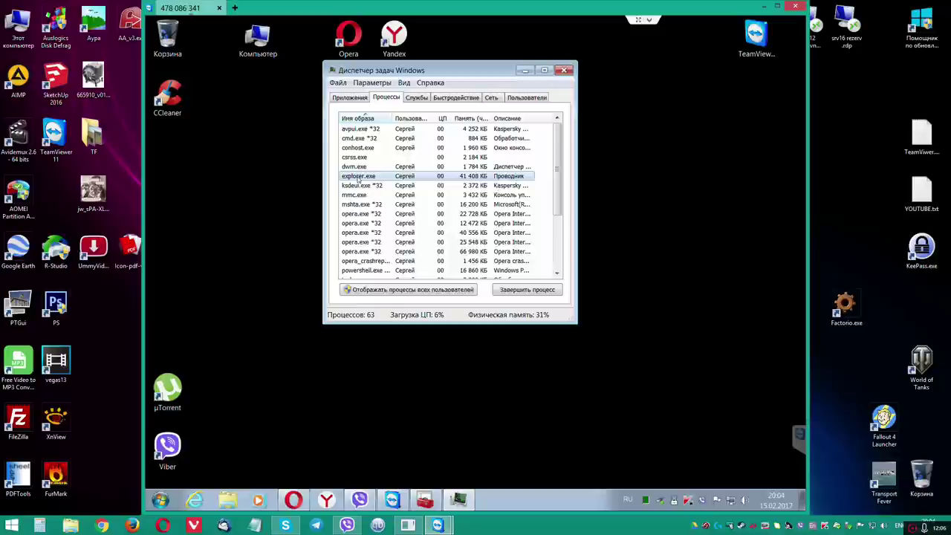
right_click(364, 179)
click(406, 199)
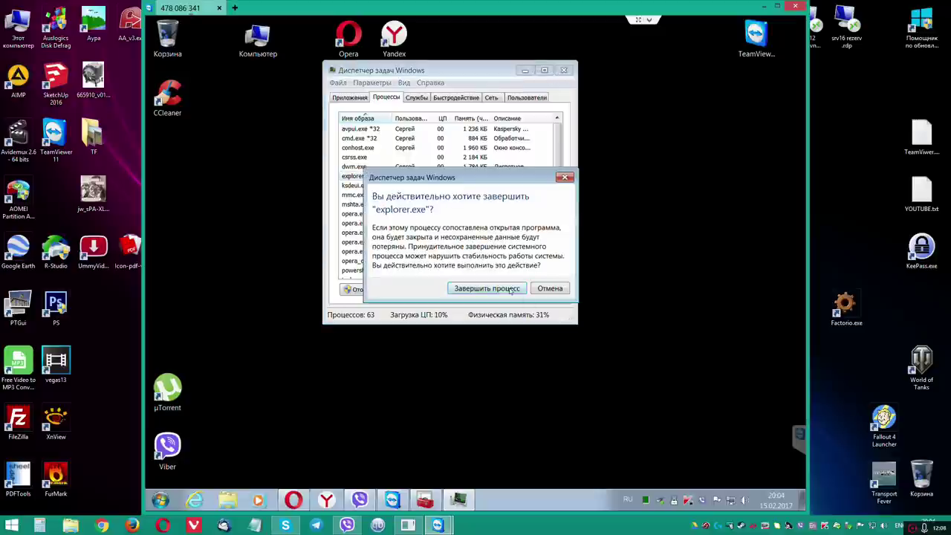
click(520, 288)
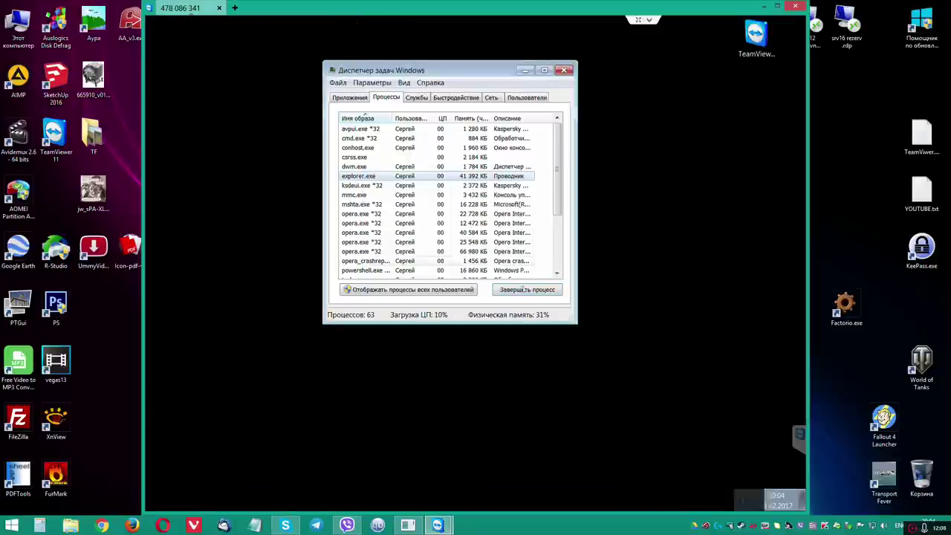
Step: Run explorer as a new task to restart the desktop shell, and close Диспетчер задач Windows
click(349, 97)
right_click(375, 183)
click(388, 192)
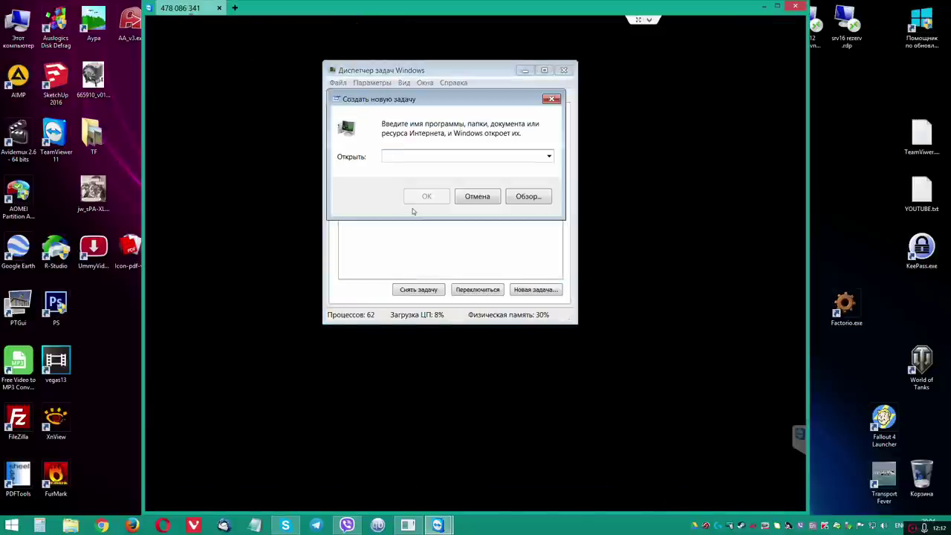
text(explorer)
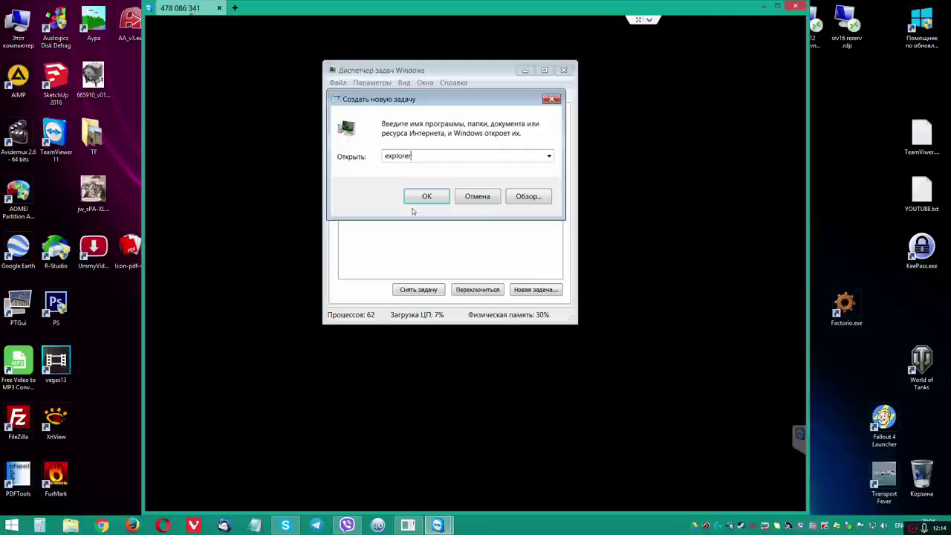
key(Return)
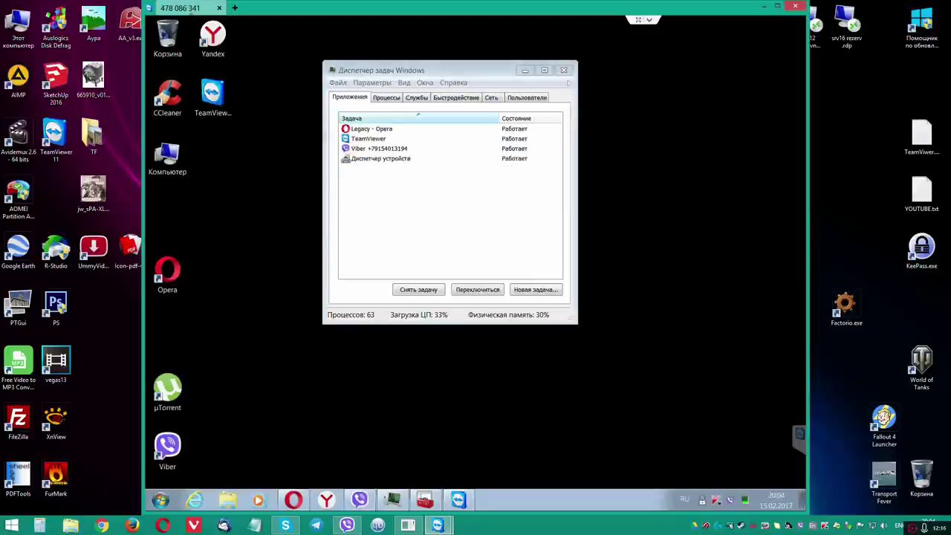
click(564, 70)
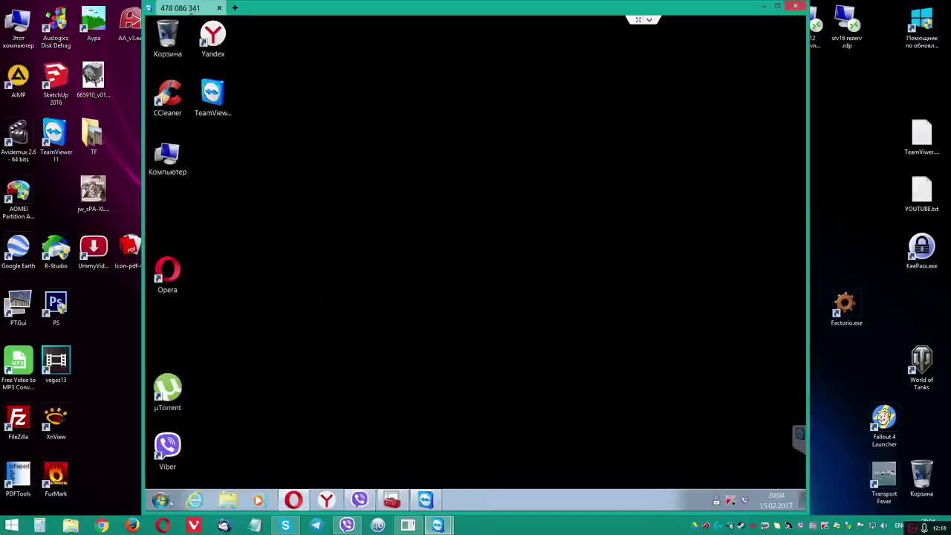
Step: Move the Корзина icon to the lower-right corner of the remote desktop
click(165, 500)
drag(167, 37, 575, 288)
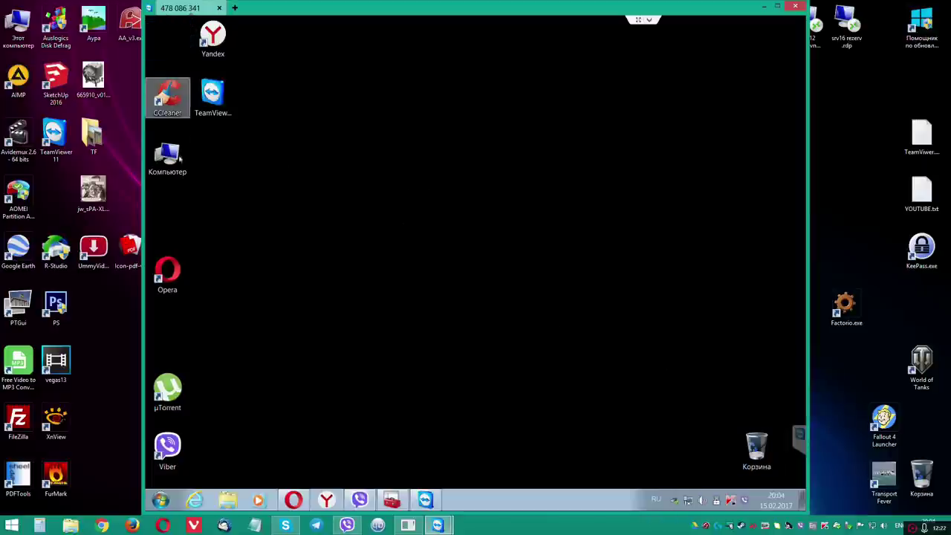
Step: Move the Компьютер icon to the upper-left corner of the remote desktop and deselect it
drag(178, 158, 167, 37)
click(285, 173)
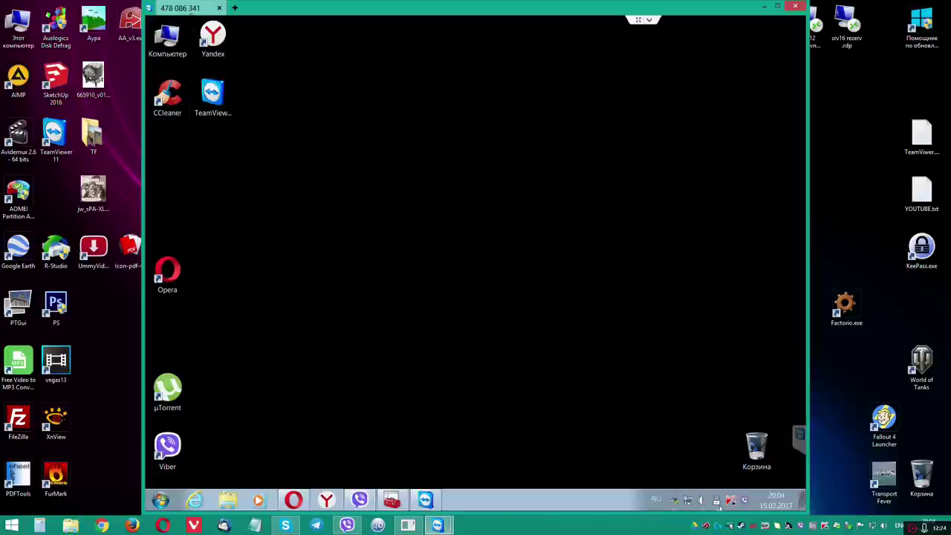
Step: Open Компьютер and check access to drives D, E and F, looking through the folders on E and F
click(162, 499)
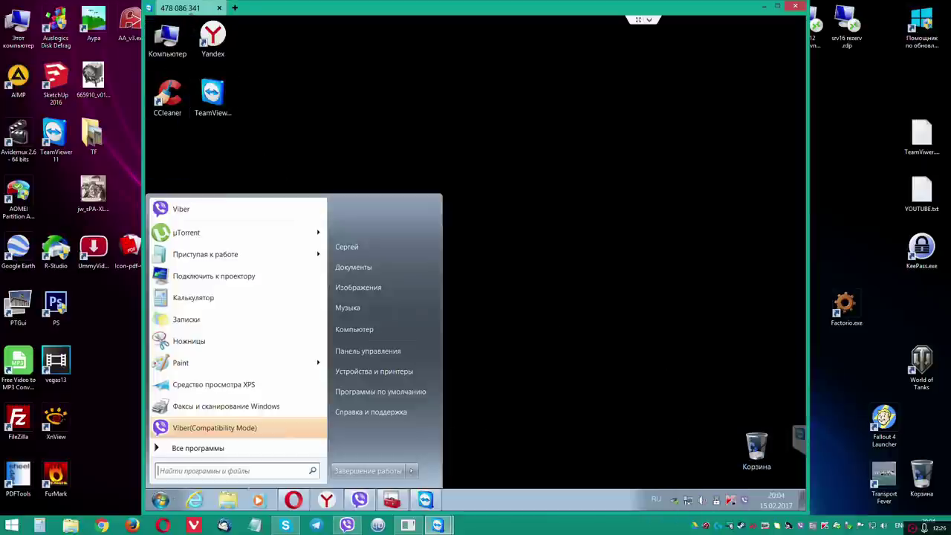
click(355, 330)
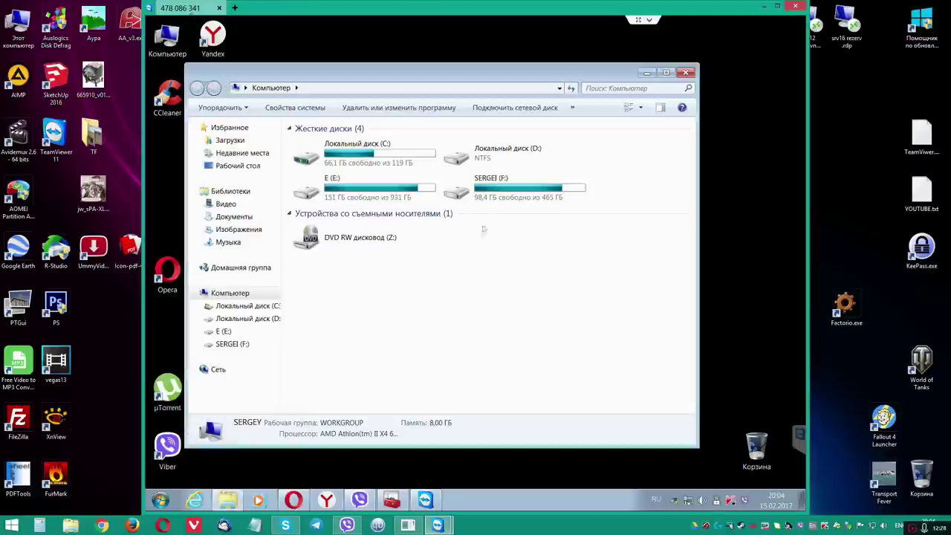
double_click(505, 153)
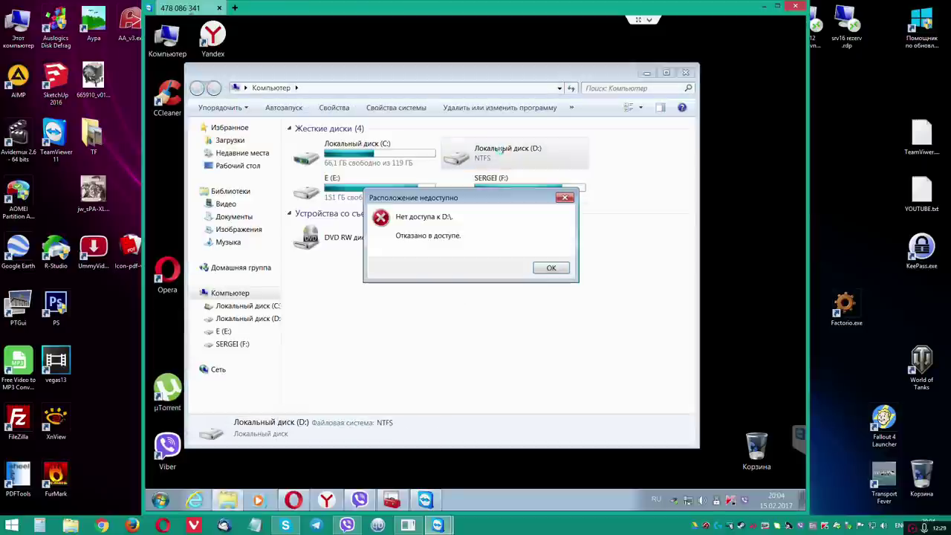
click(551, 269)
double_click(335, 186)
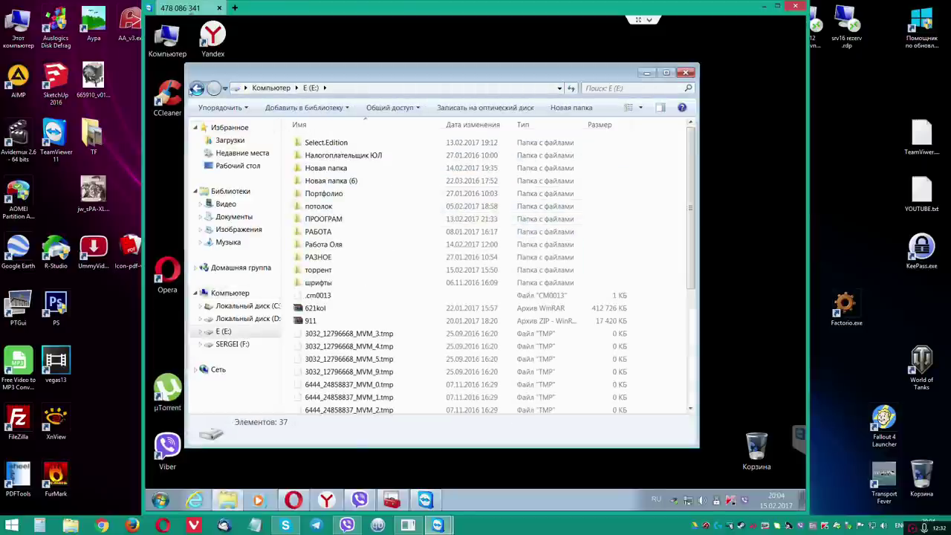
click(195, 88)
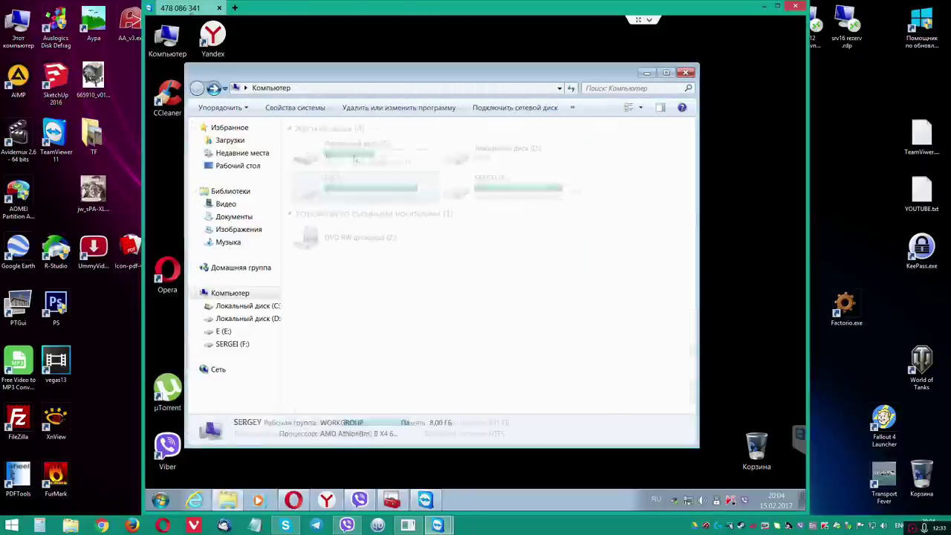
double_click(521, 194)
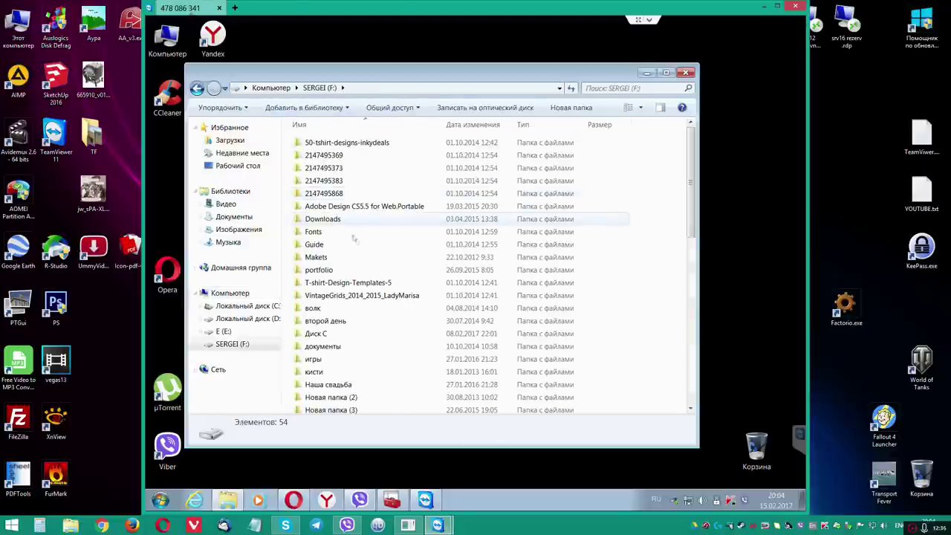
scroll(355, 245, down, 9)
click(196, 88)
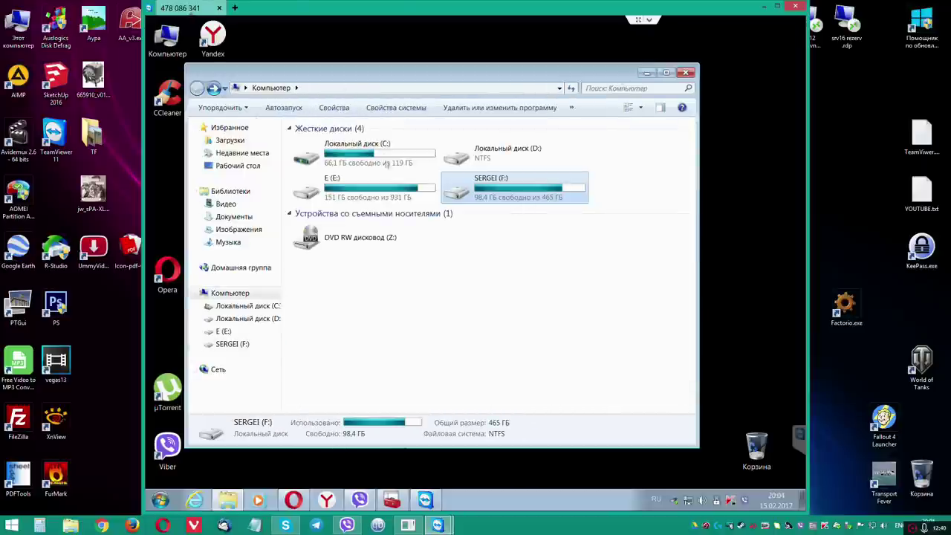
Step: Close the Компьютер window, reopen it from its desktop icon and view the contents of drive C
click(385, 159)
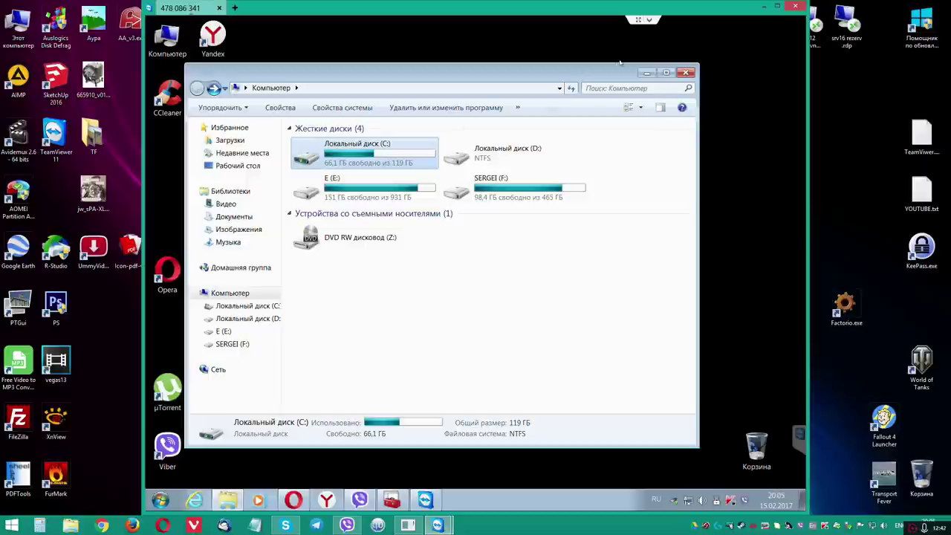
drag(620, 63, 665, 51)
click(731, 61)
double_click(167, 37)
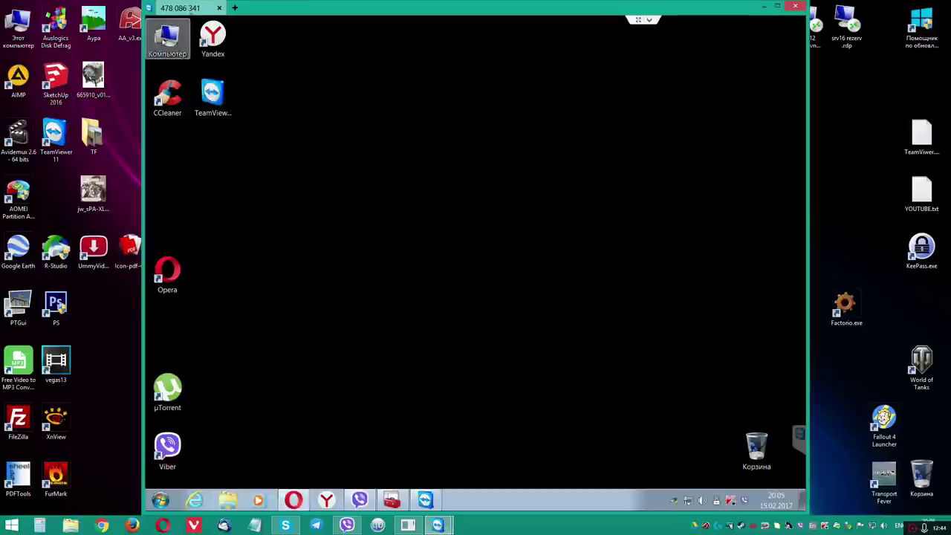
double_click(426, 138)
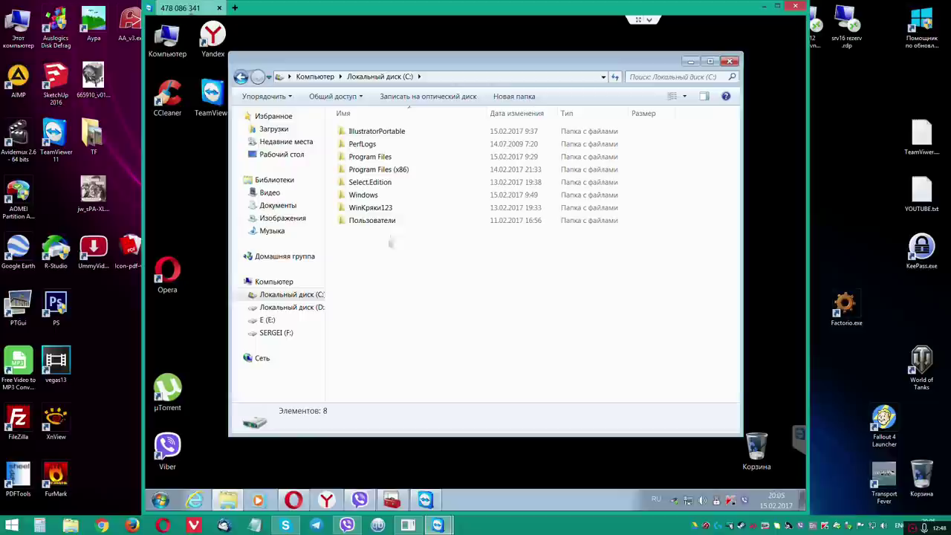
Step: Open the Виртуальная память settings through the computer's advanced system properties and performance parameters
right_click(166, 39)
click(211, 173)
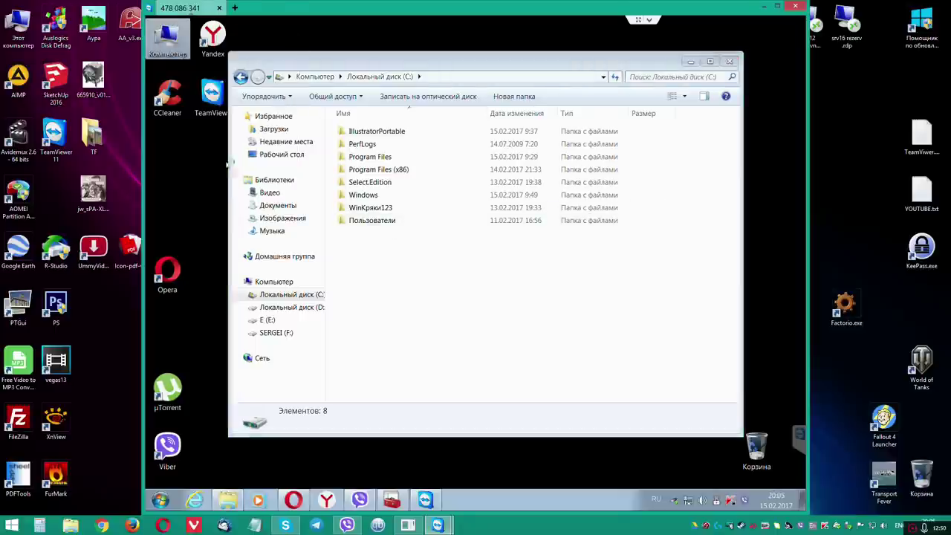
click(354, 192)
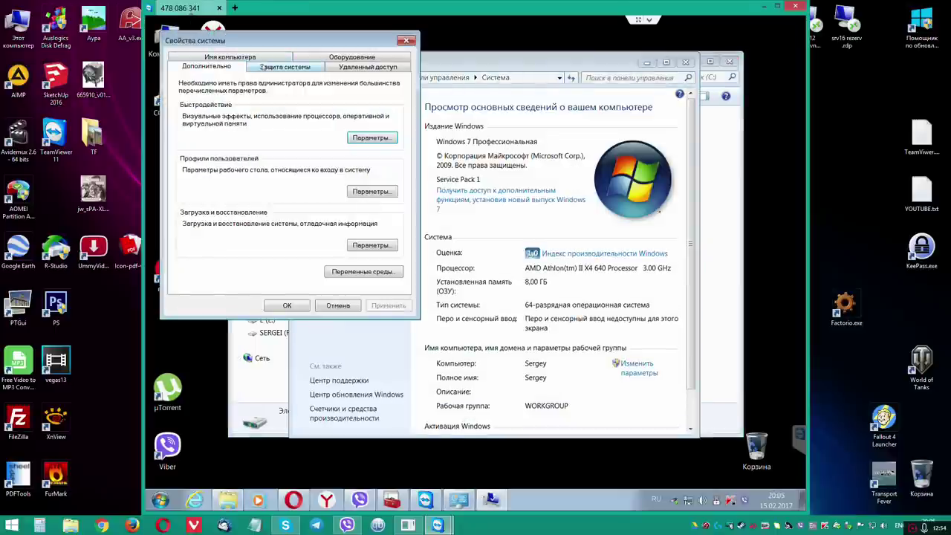
click(372, 137)
click(331, 119)
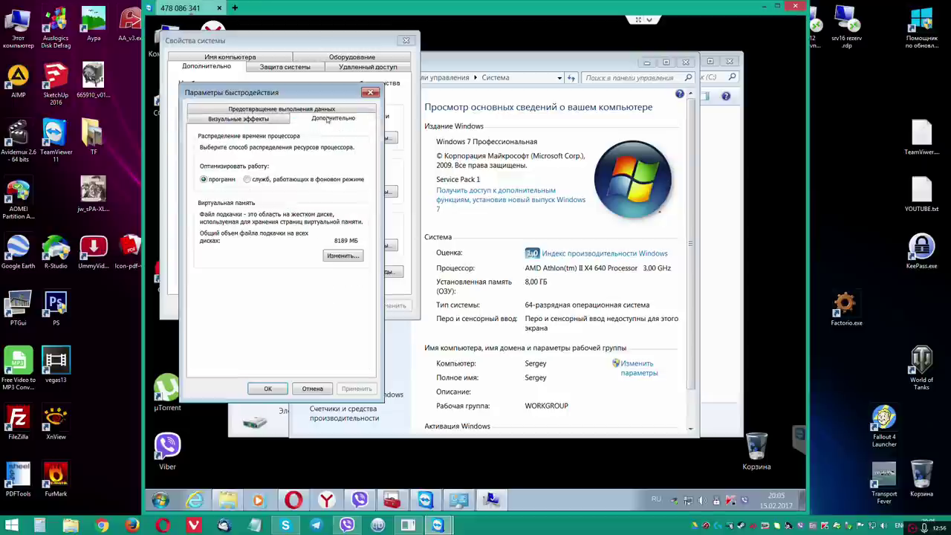
click(343, 256)
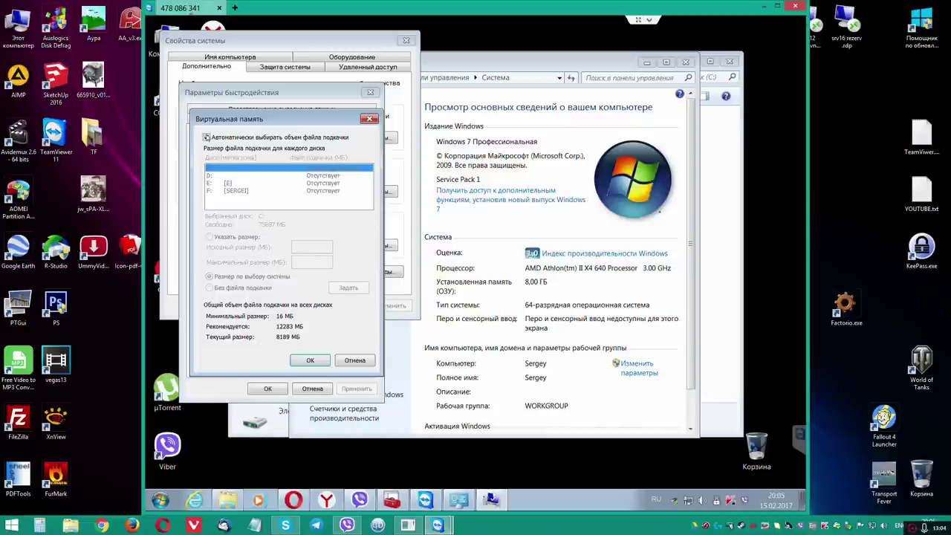
Step: Disable automatic paging file sizing and assign drive C a custom paging file with initial and maximum sizes of 4000 MB
click(206, 137)
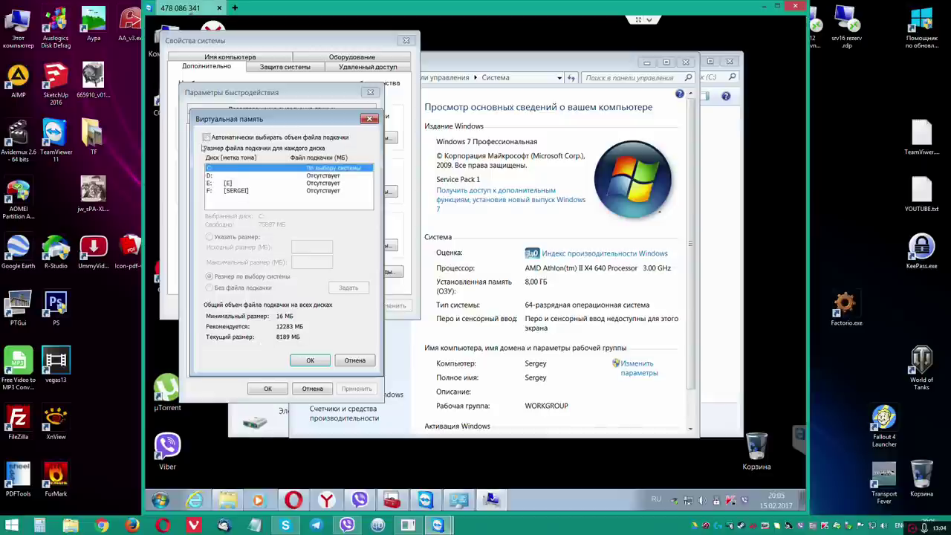
click(287, 176)
click(287, 168)
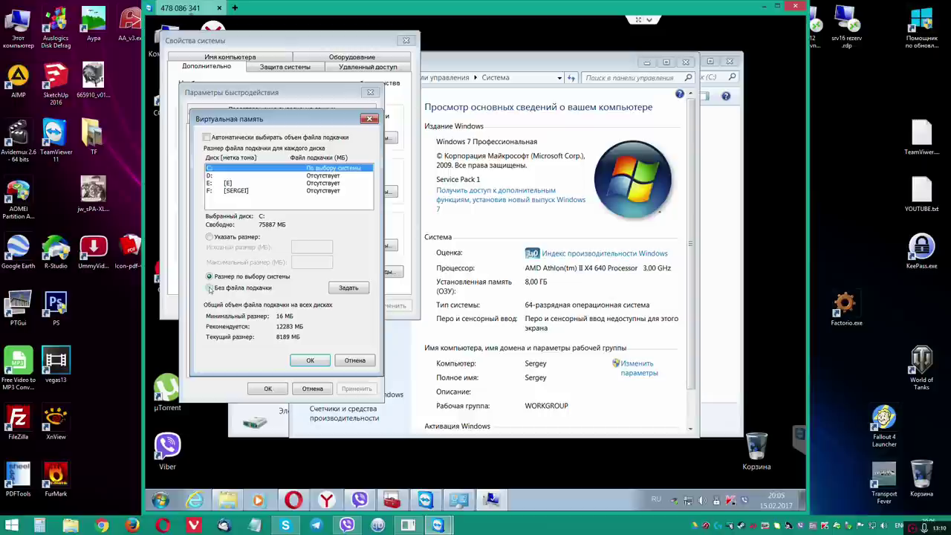
click(210, 237)
click(304, 251)
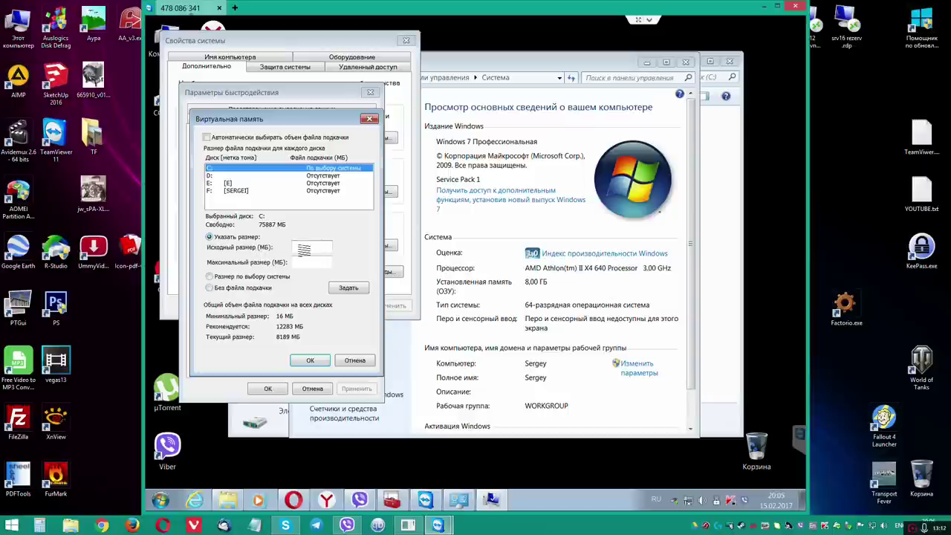
text(4000)
click(345, 289)
click(575, 304)
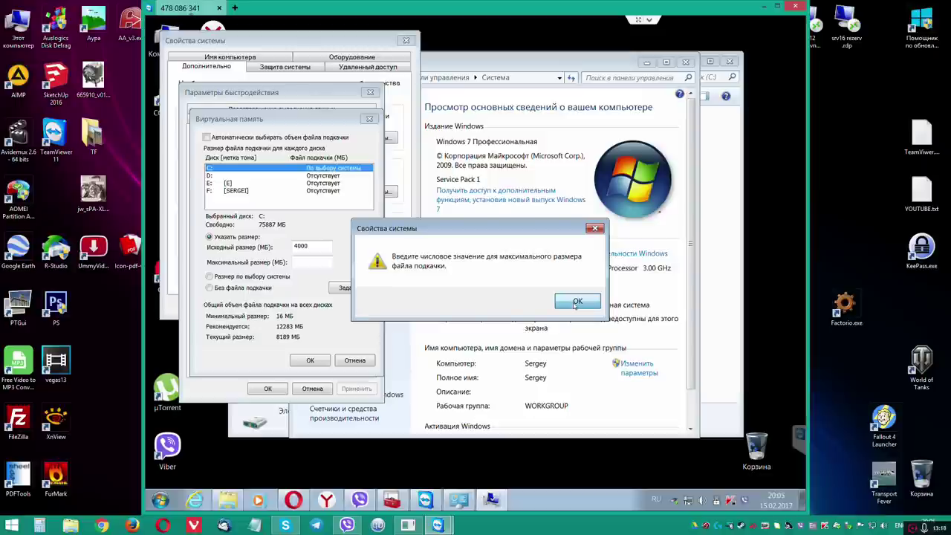
click(577, 302)
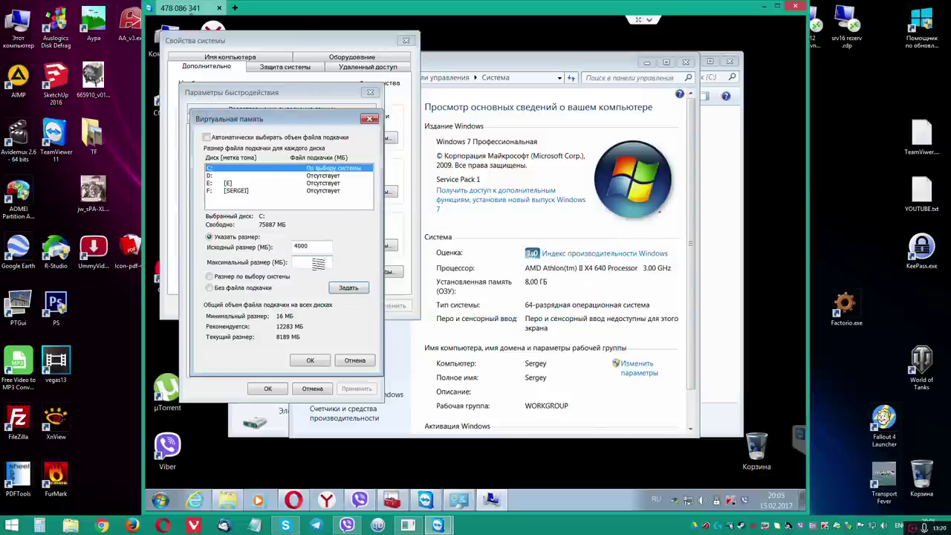
click(321, 263)
text(4000)
click(345, 289)
Step: Assign system-managed paging files (Размер по выбору системы) to drives E and F
click(295, 183)
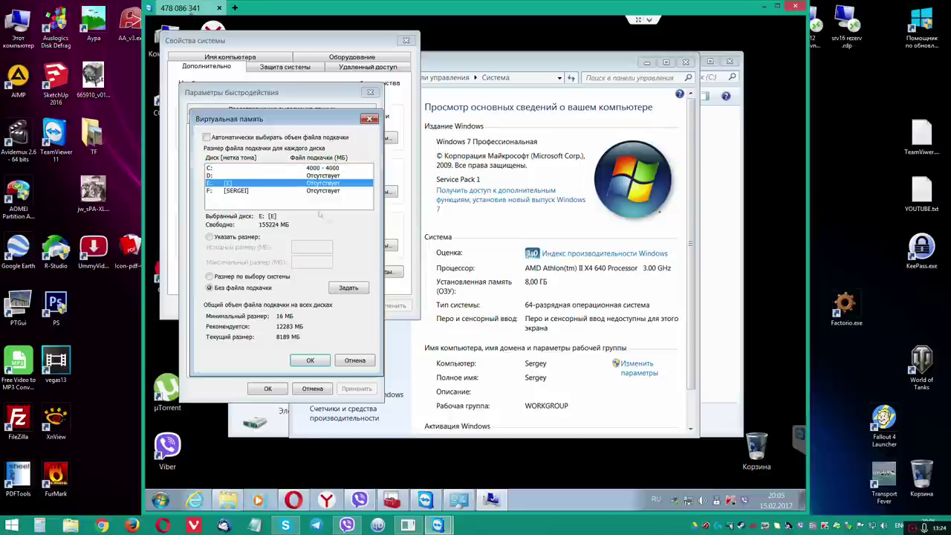
click(211, 278)
click(348, 288)
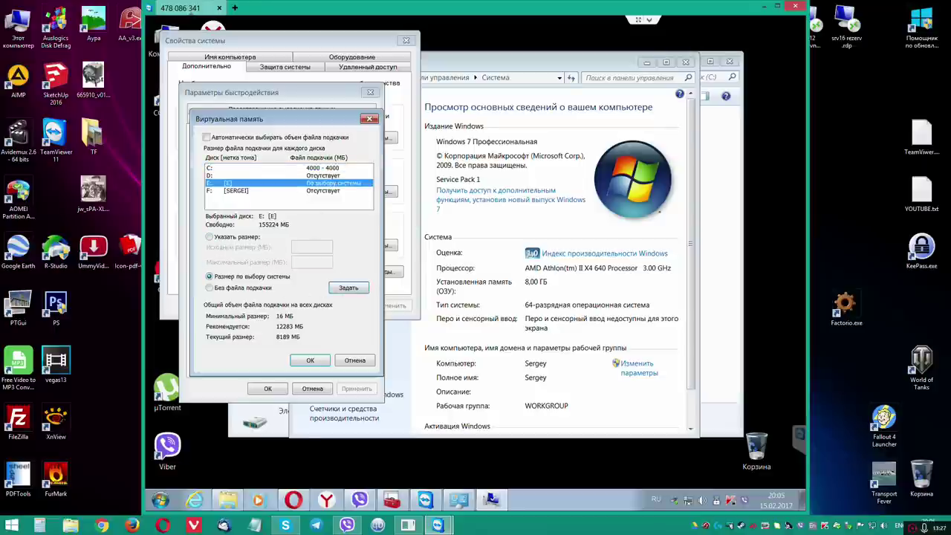
click(239, 191)
click(225, 277)
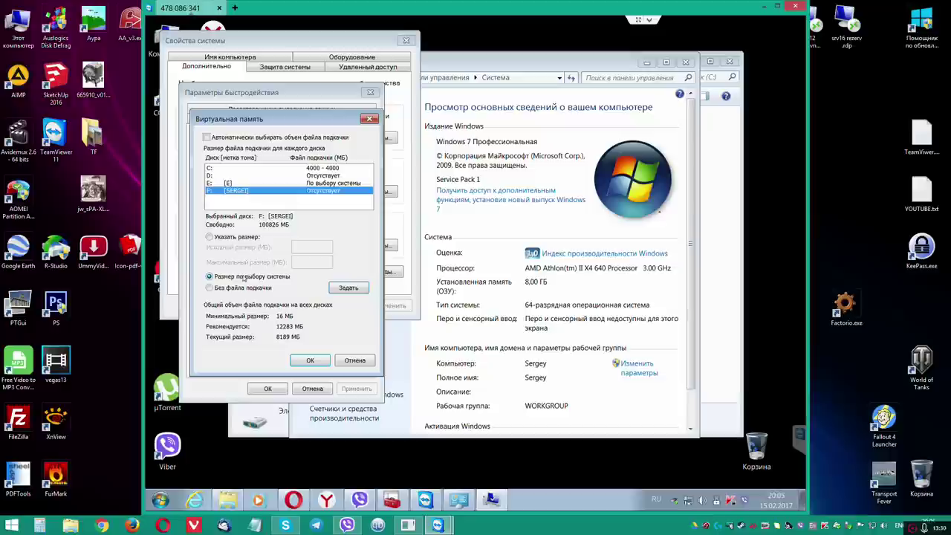
click(348, 288)
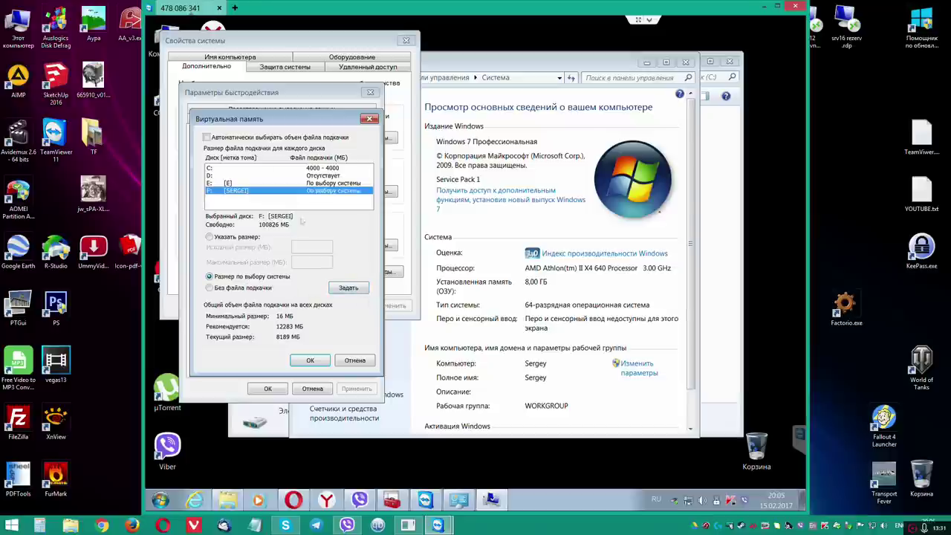
Step: Review the paging file entries for drives E, D and C, and apply the virtual memory settings, closing Параметры быстродействия and Свойства системы
click(280, 183)
click(281, 176)
click(283, 169)
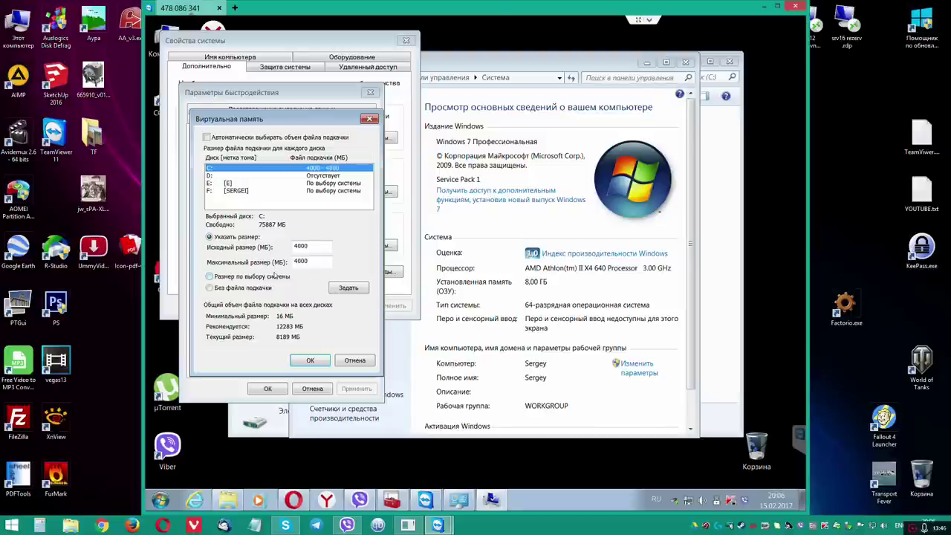
click(311, 361)
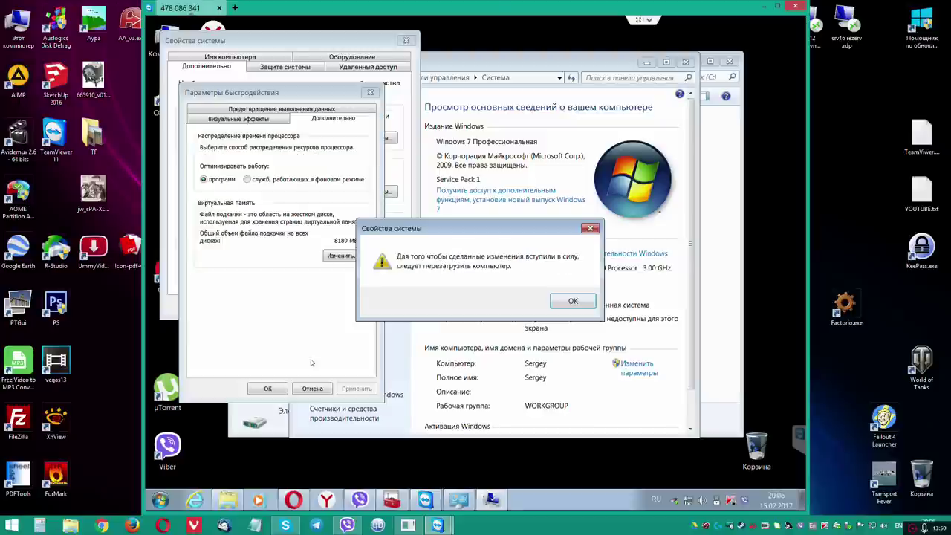
click(578, 300)
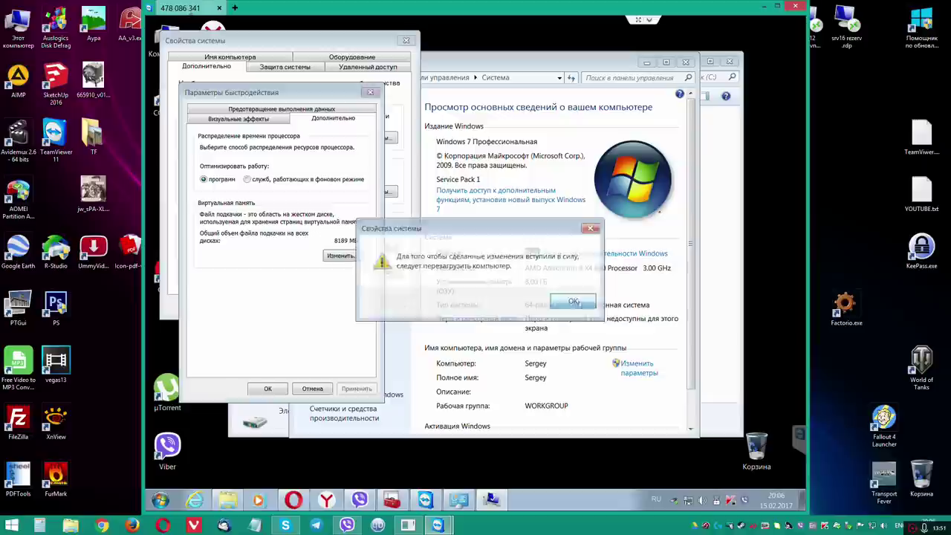
click(261, 393)
click(287, 306)
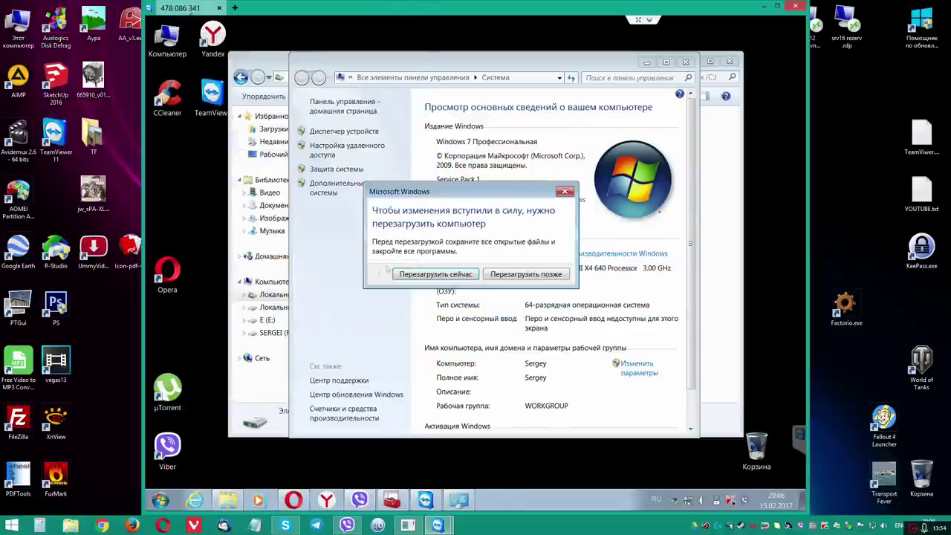
Step: Postpone the computer restart and close the Система window and the drive C window
click(594, 335)
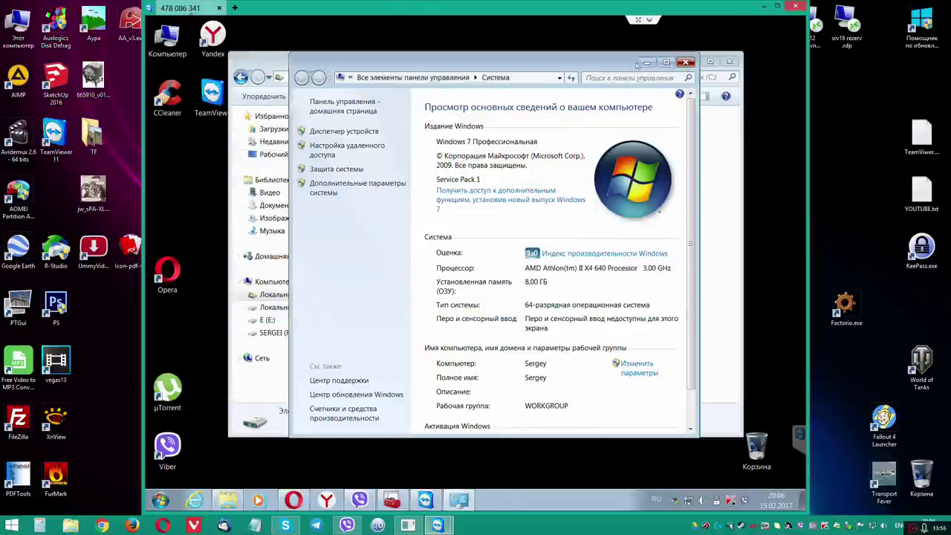
click(685, 62)
key(alt+F4)
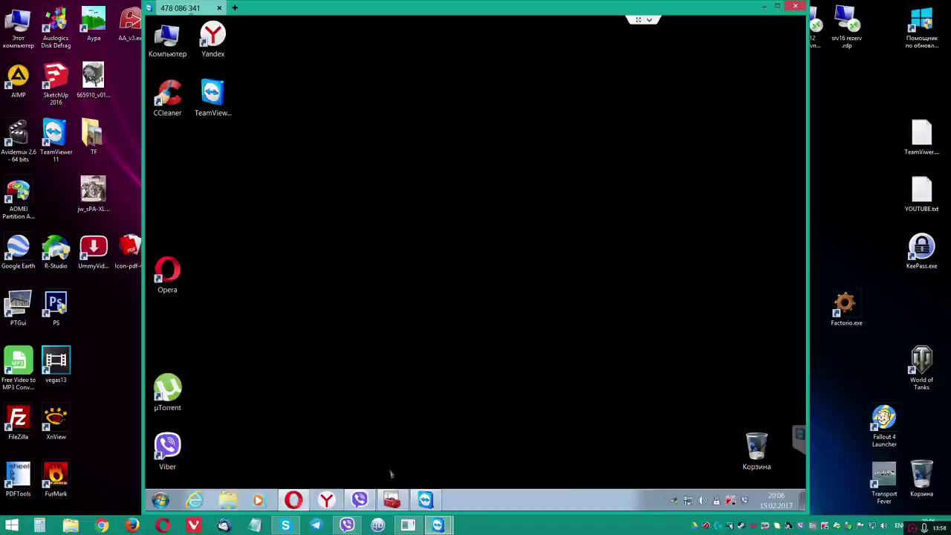
Step: Switch to Opera and launch the downloaded AMD graphics driver package to bring up AMD Installer
click(293, 499)
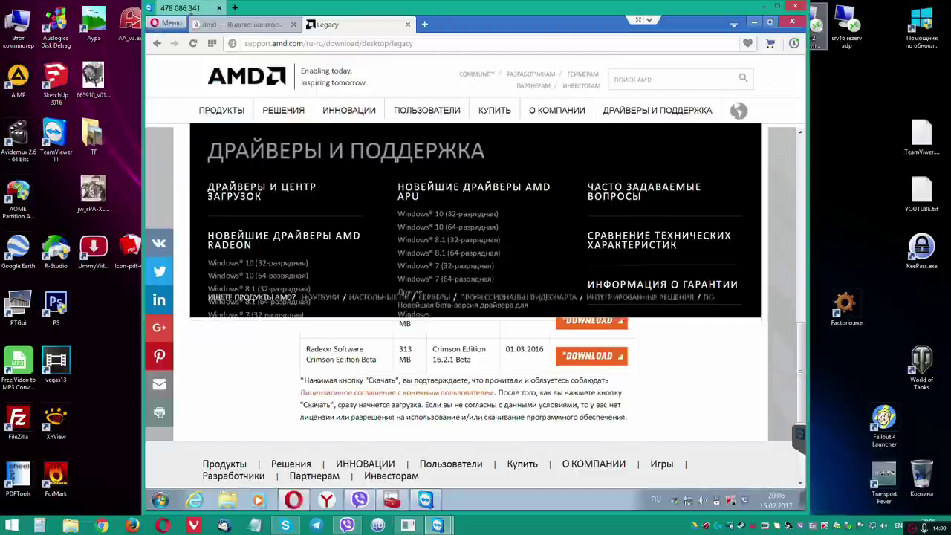
click(793, 43)
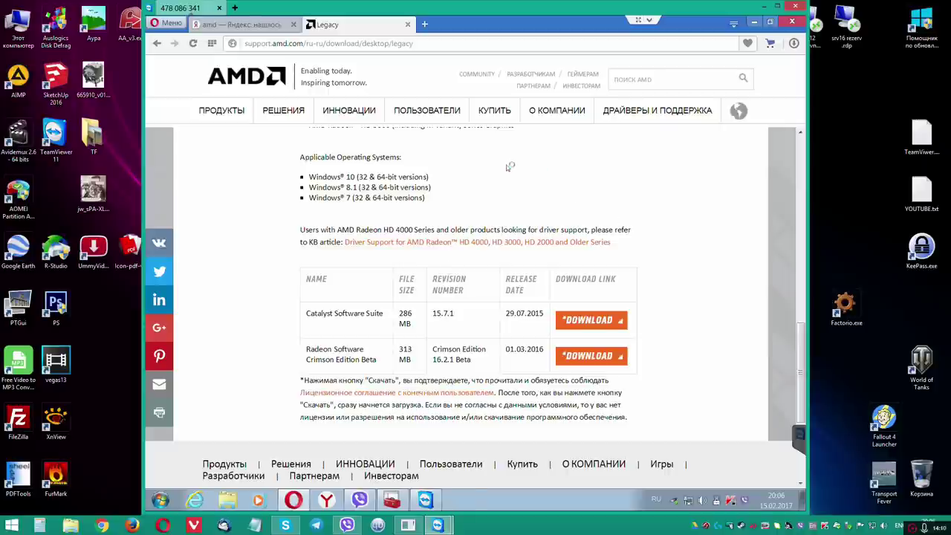
key(Return)
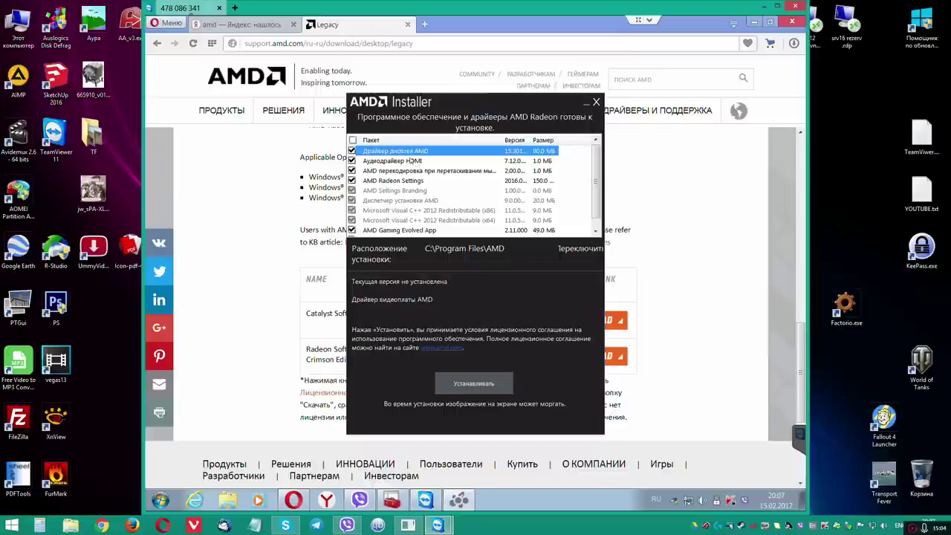
Step: Review the AMD Installer packages, exclude AMD Gaming Evolved App, and start installing the remaining ones
click(407, 161)
click(405, 171)
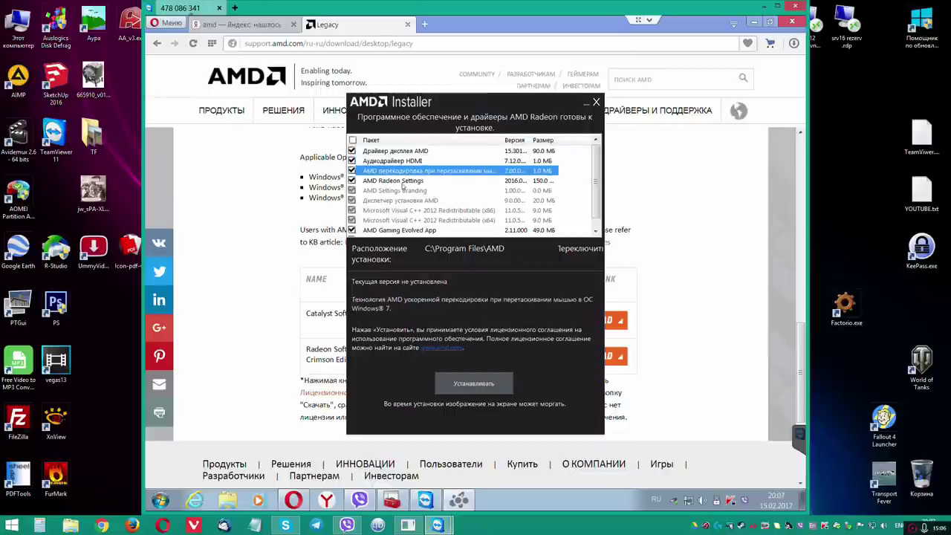
click(404, 183)
scroll(423, 222, down, 1)
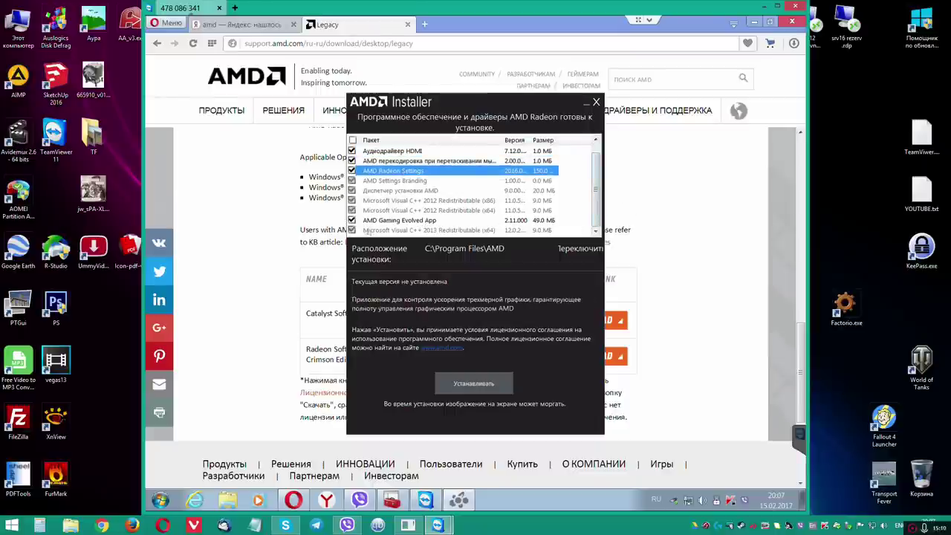
click(353, 221)
scroll(420, 221, up, 1)
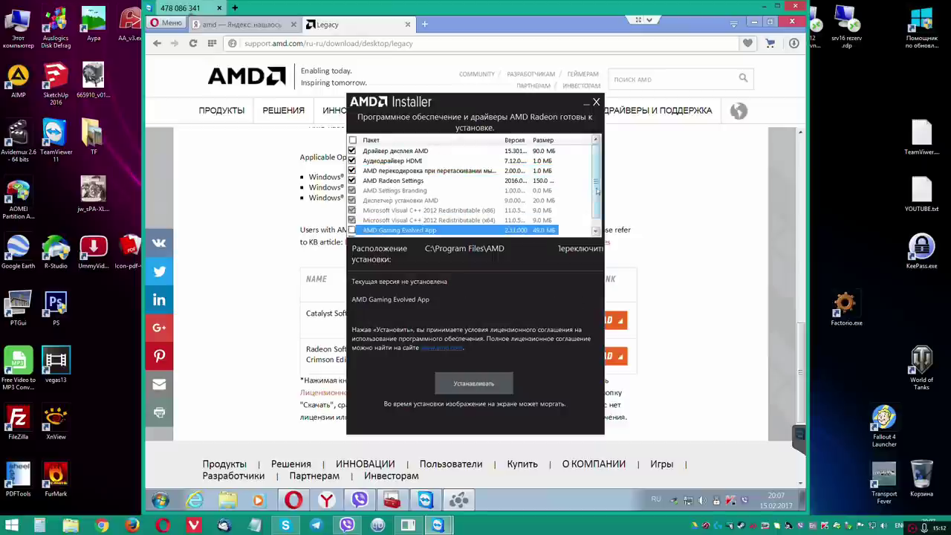
scroll(445, 217, down, 1)
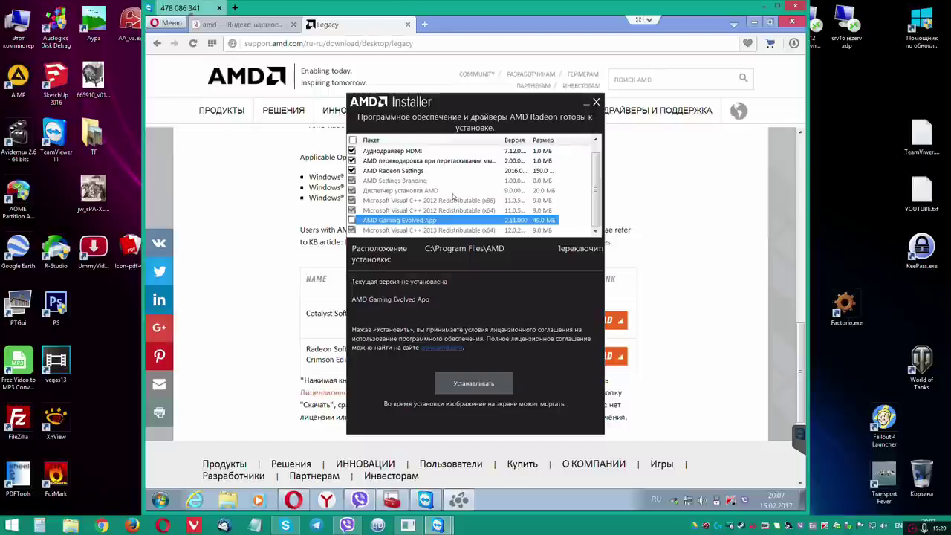
click(479, 389)
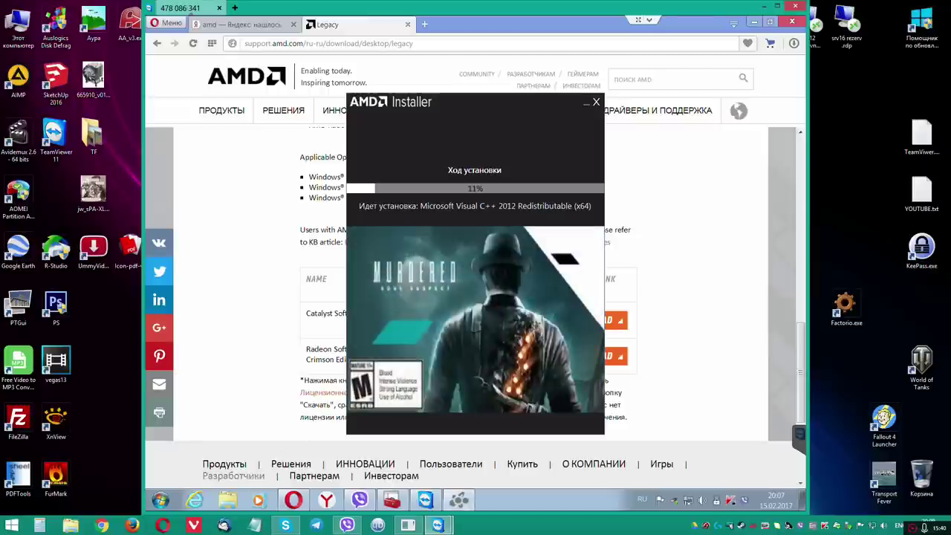
Step: Open Управление компьютером at Управление дисками and enlarge its window to show the disk layout
click(160, 500)
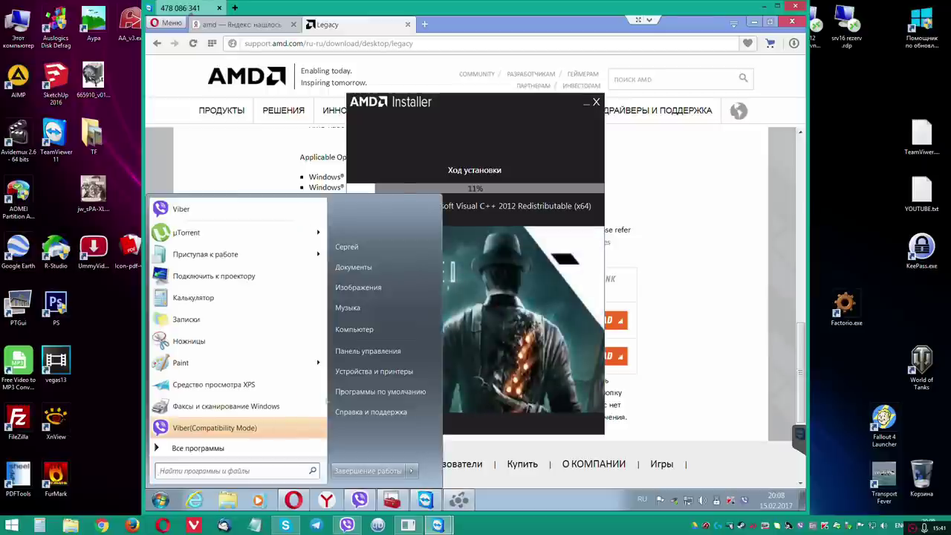
right_click(377, 333)
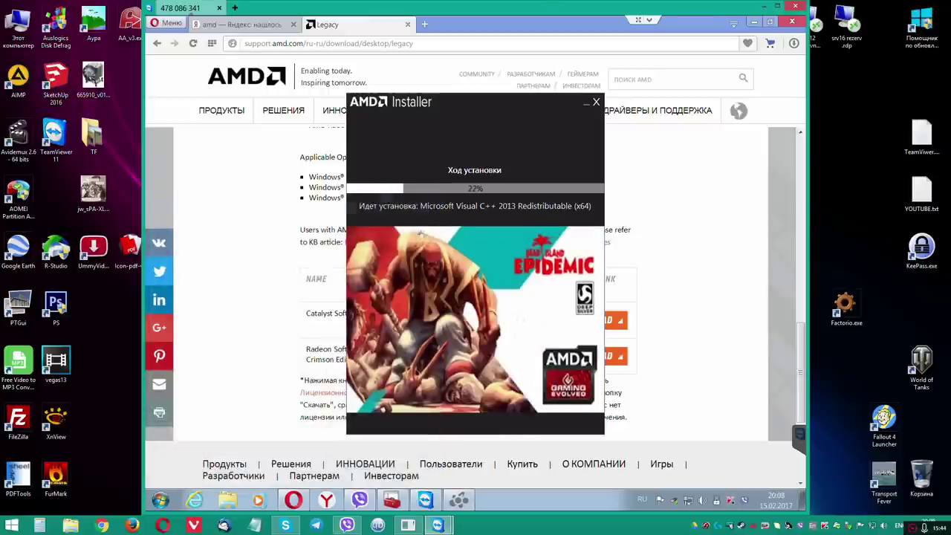
click(214, 167)
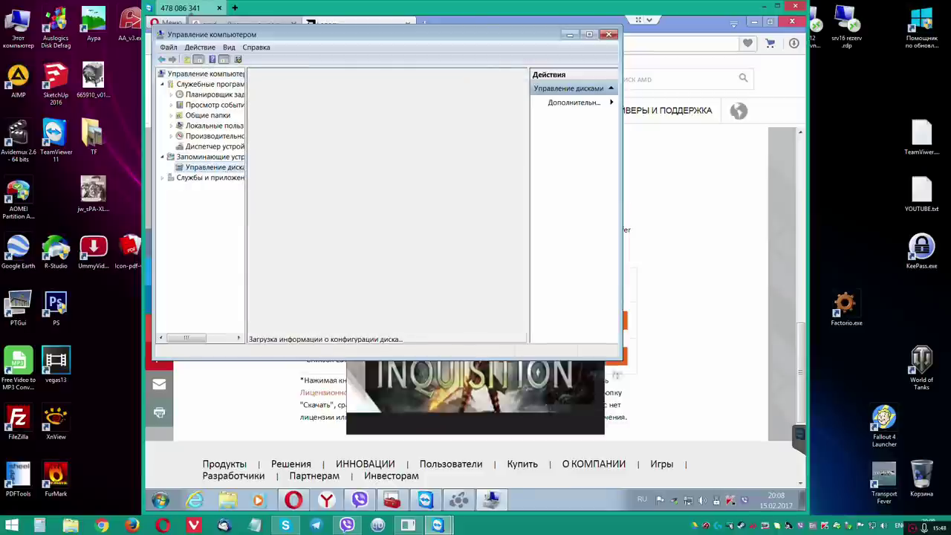
drag(619, 359, 698, 418)
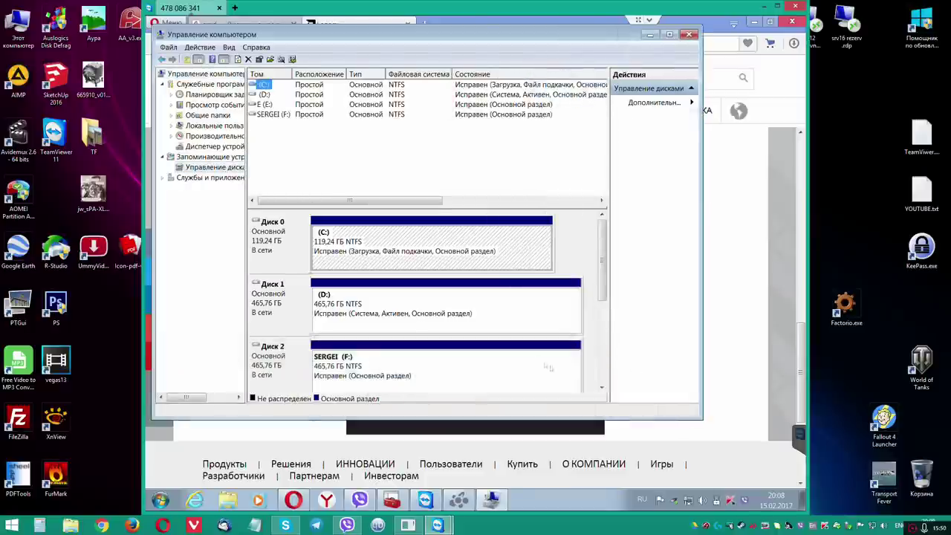
Step: Open the error-checking options for drive D through its properties in Управление дисками
click(415, 309)
right_click(415, 310)
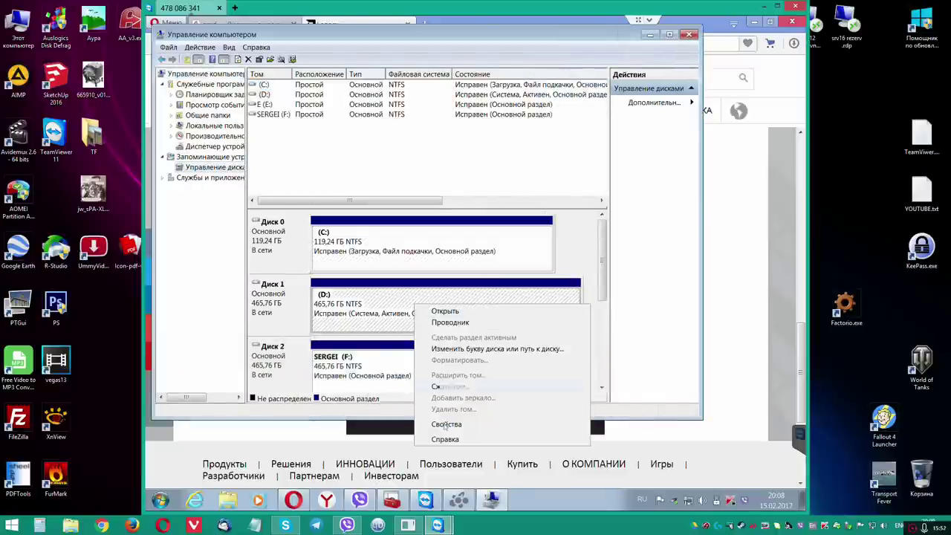
click(446, 469)
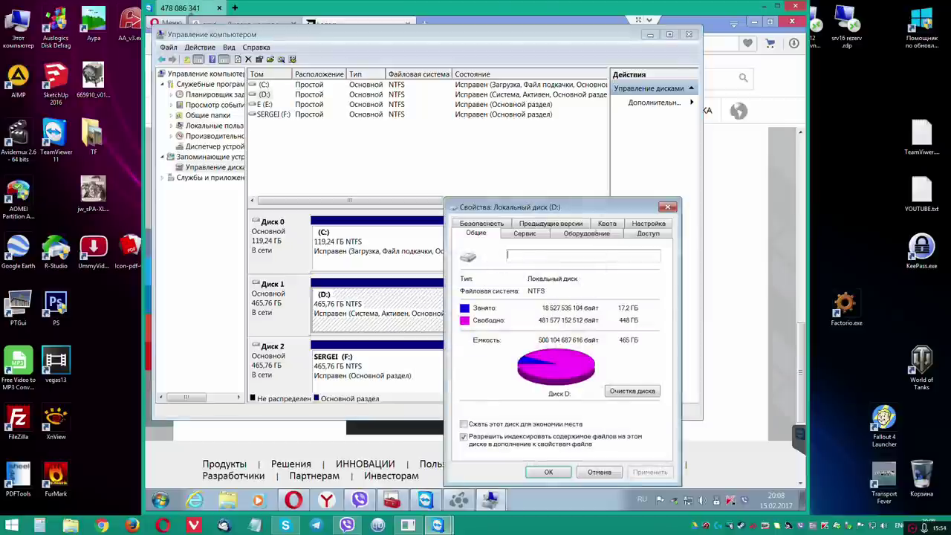
drag(587, 211, 453, 119)
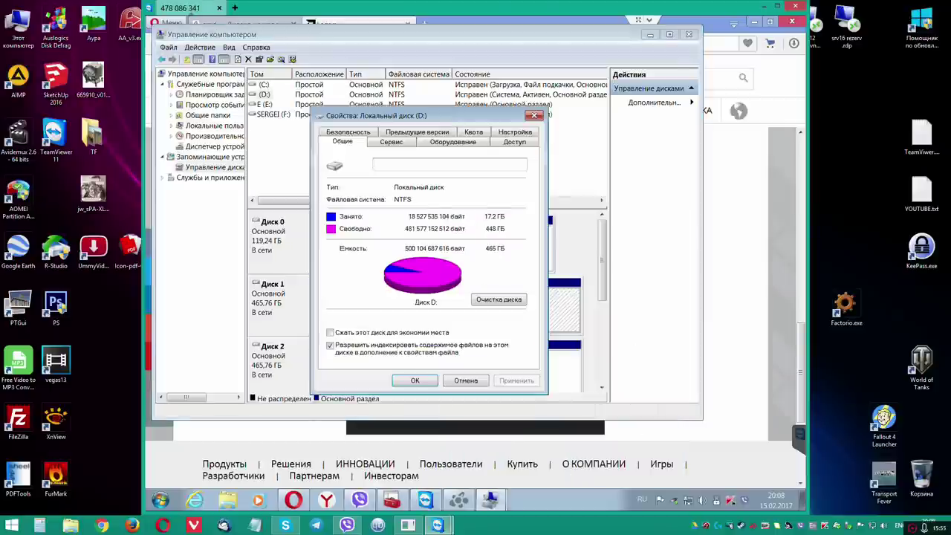
click(392, 142)
click(461, 195)
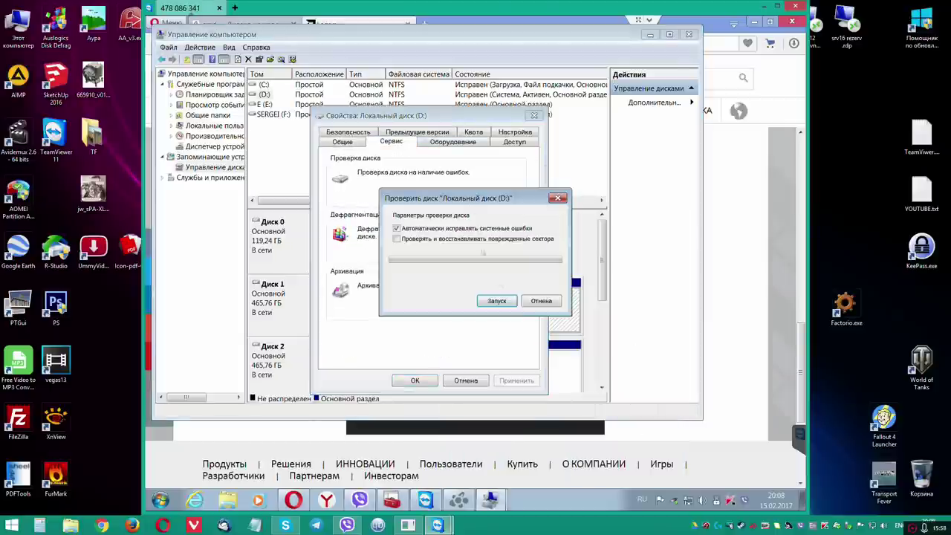
Step: Run the check of drive D with automatic system error repair, dismounting the volume, and allow the Advanced Micro Devices display driver installation
click(496, 301)
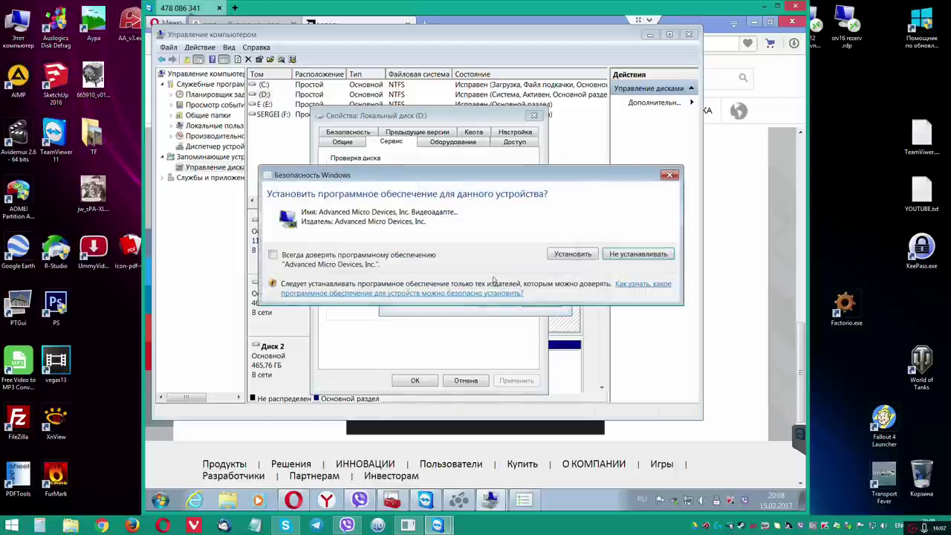
click(569, 257)
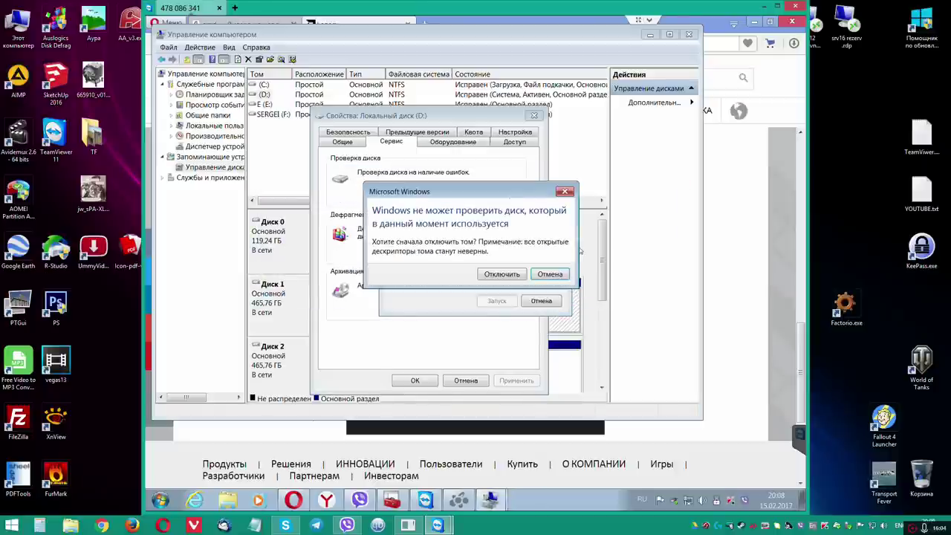
click(503, 274)
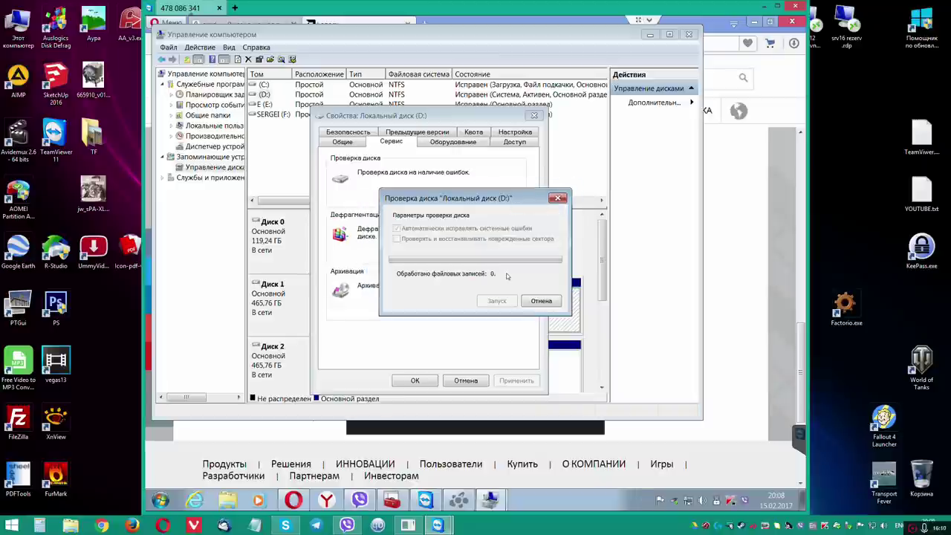
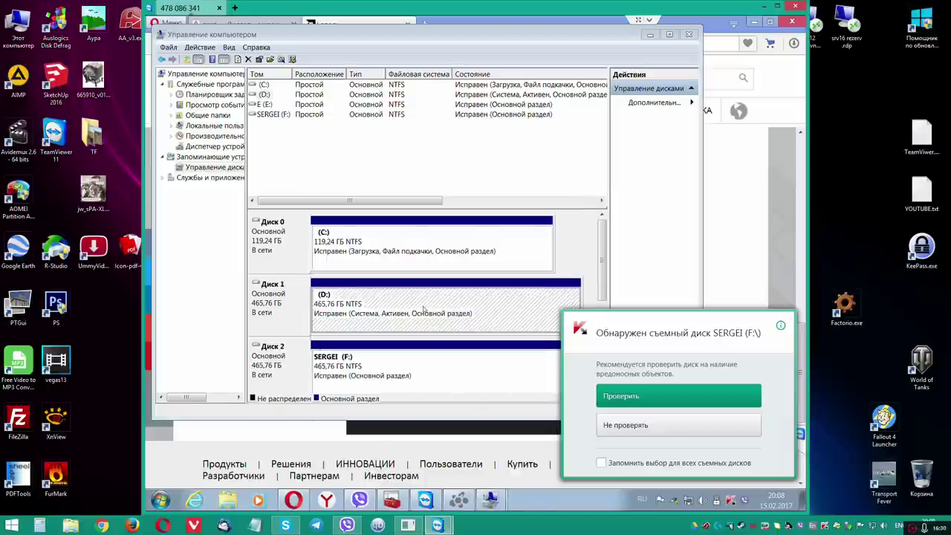
Step: Inspect the available commands for drive D and Диск 1 in Управление дисками, and bring up Kaspersky Internet Security
right_click(431, 305)
click(442, 312)
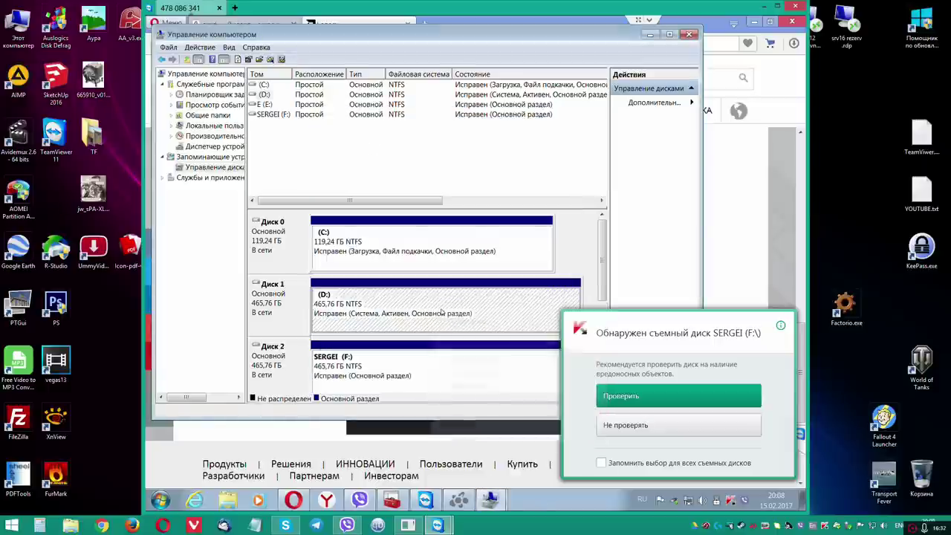
click(548, 267)
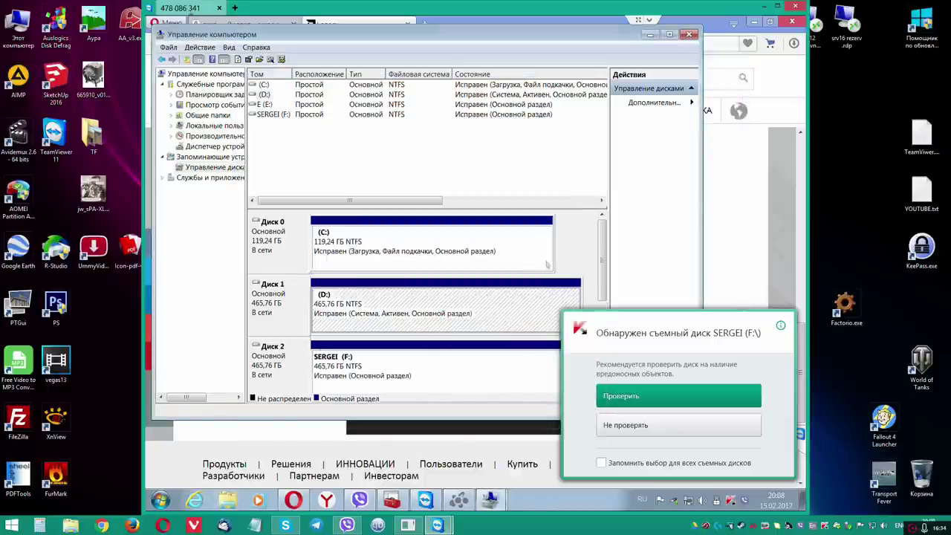
right_click(277, 302)
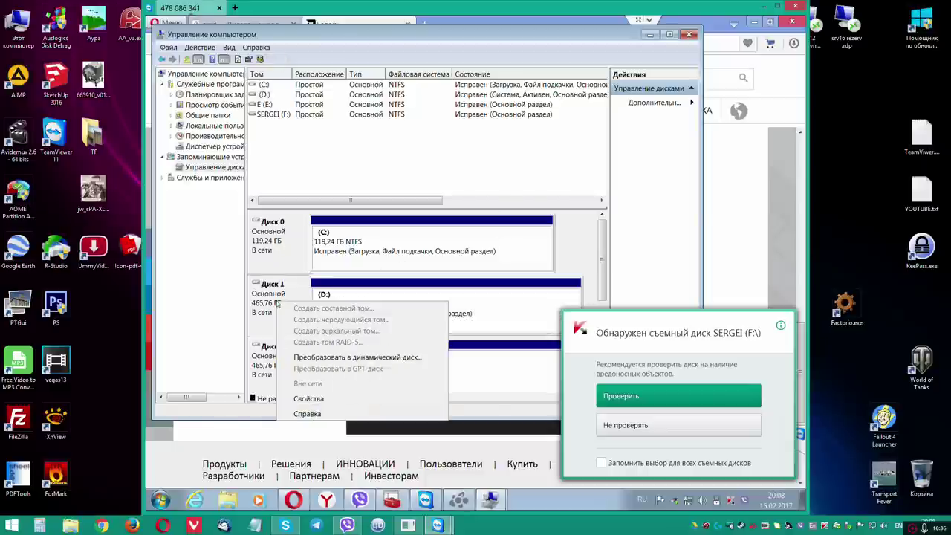
click(513, 303)
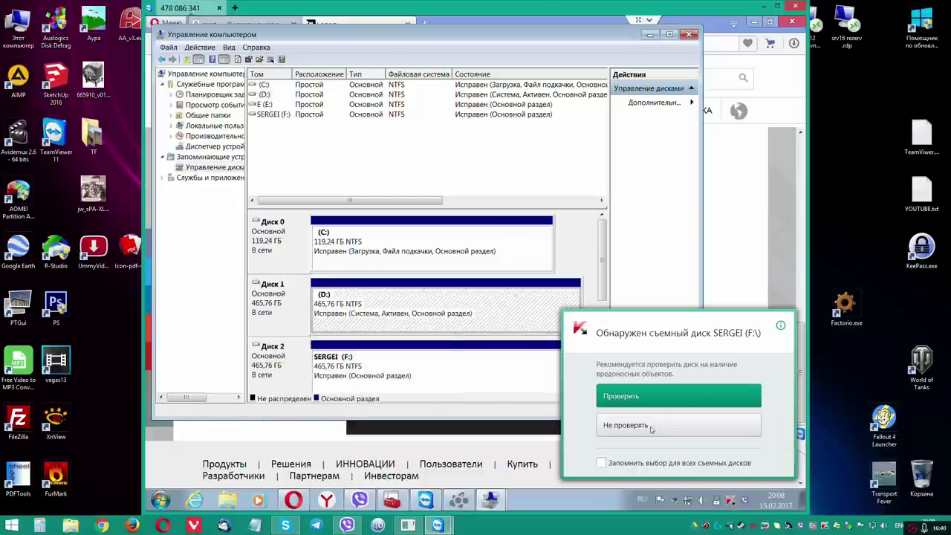
click(732, 502)
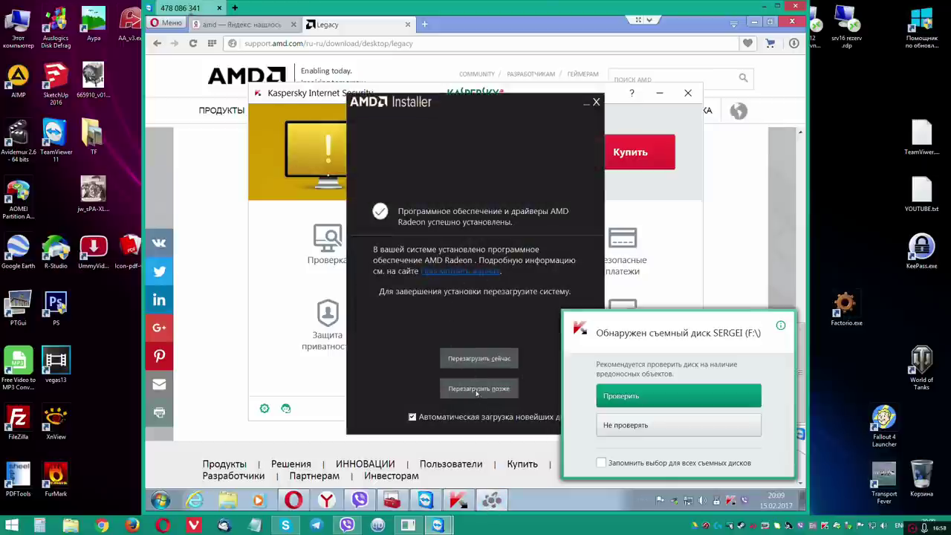
Step: Turn off automatic download of the newest drivers in AMD Installer and restart the remote computer immediately
click(412, 417)
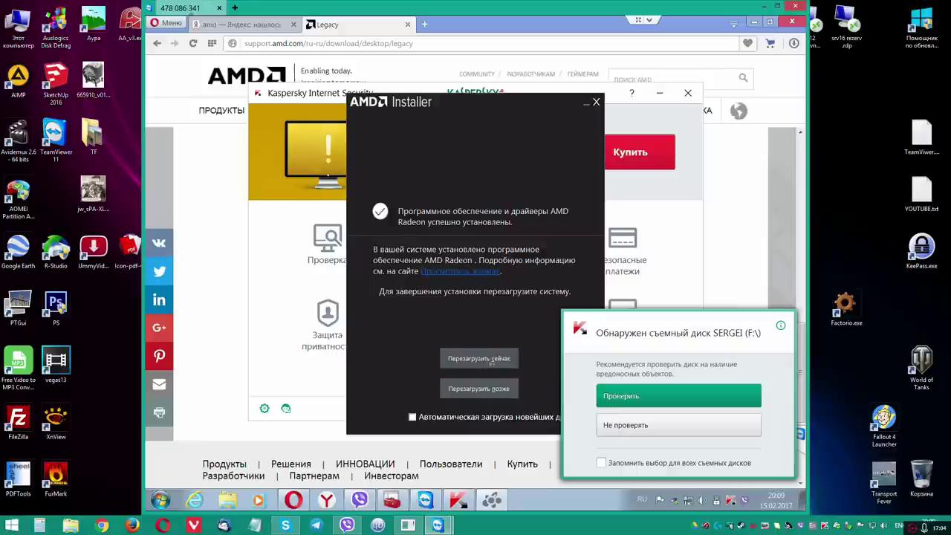
click(497, 360)
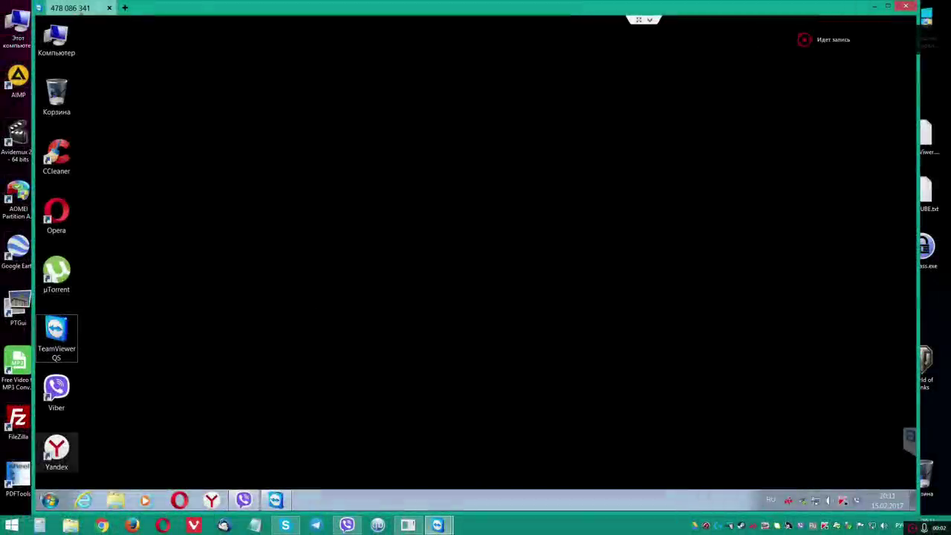
Step: Open Панель управления, switch its view to Категория, and open the program removal list
click(50, 500)
click(267, 356)
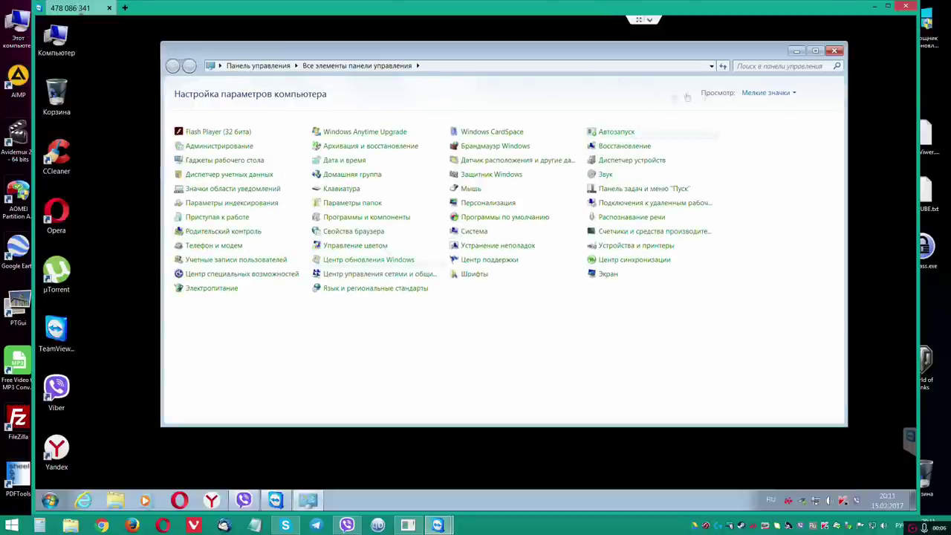
click(769, 92)
click(758, 110)
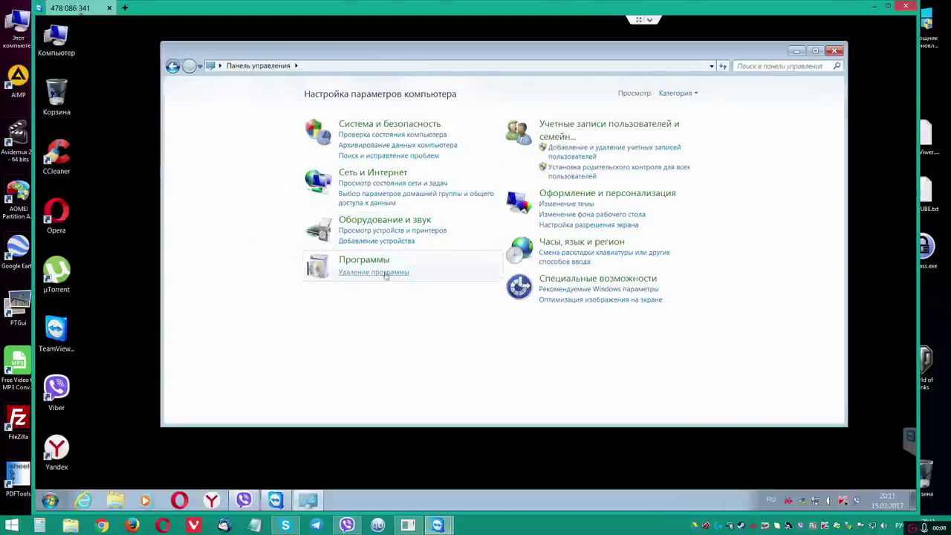
click(384, 272)
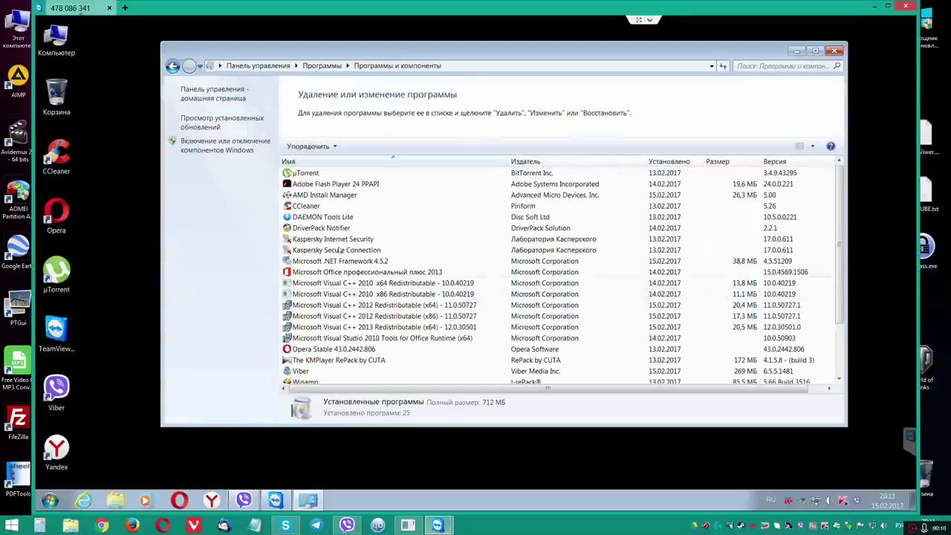
Step: Start uninstalling Kaspersky Secure Connection and proceed past the removal wizard's welcome page
double_click(343, 251)
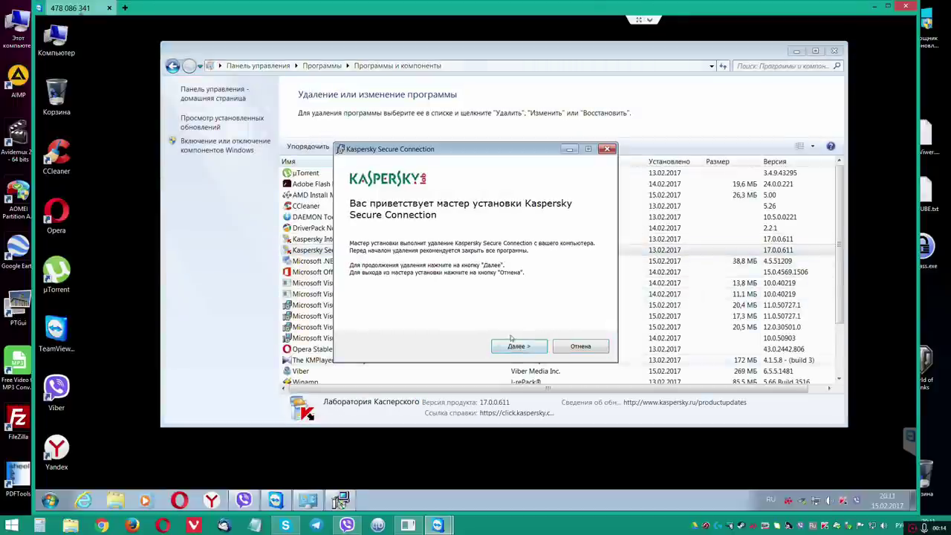
key(Return)
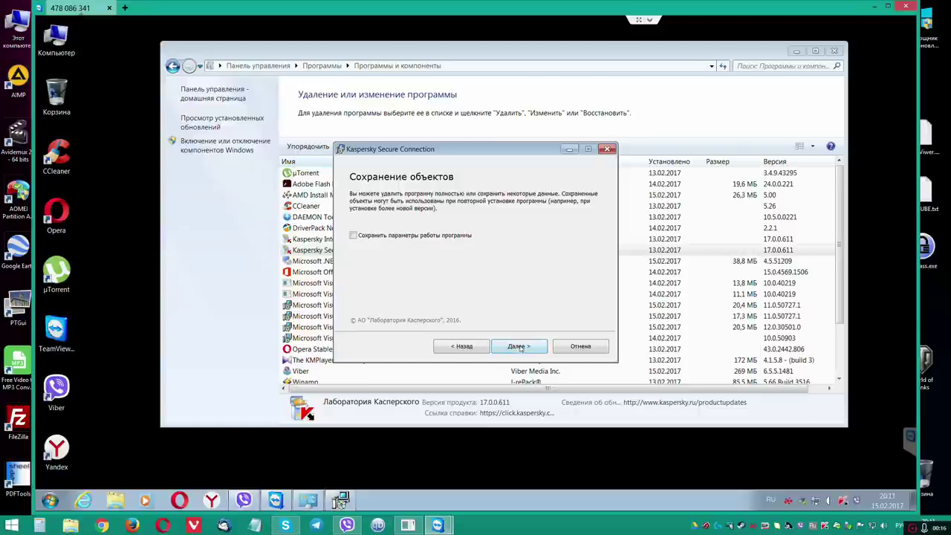
Step: Uninstall Kaspersky Secure Connection without saving its settings and without restarting the computer
key(Return)
key(Return)
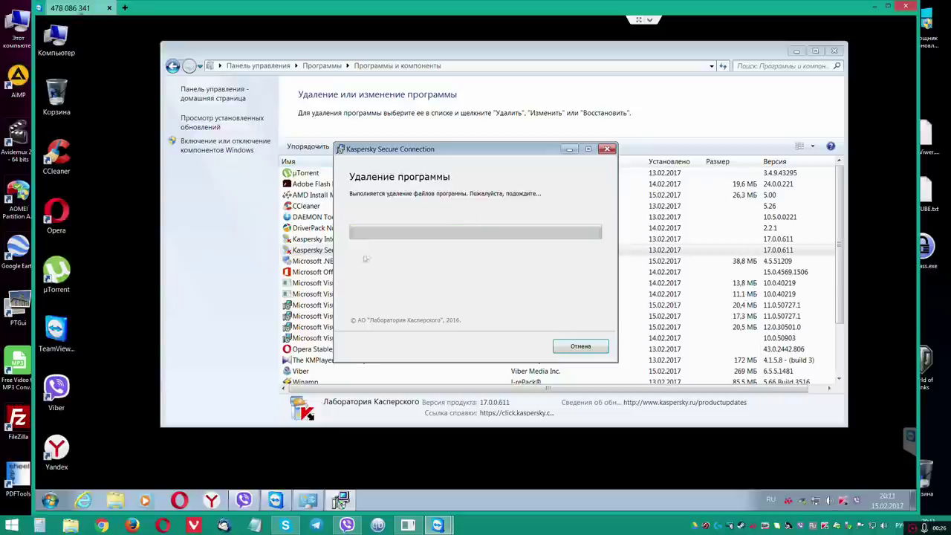
click(517, 301)
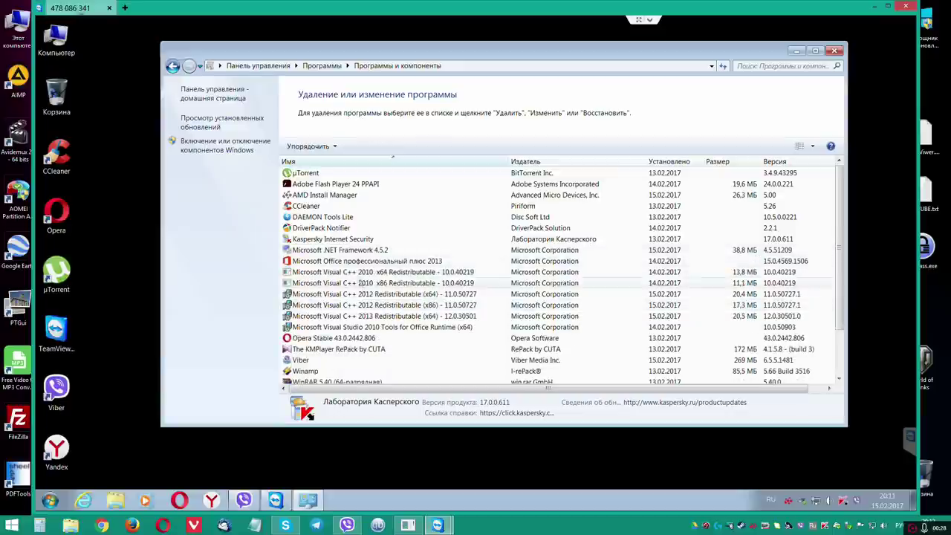
Step: Uninstall Kaspersky Internet Security, keeping the licence information, the program operation settings and the iChecker data
double_click(449, 240)
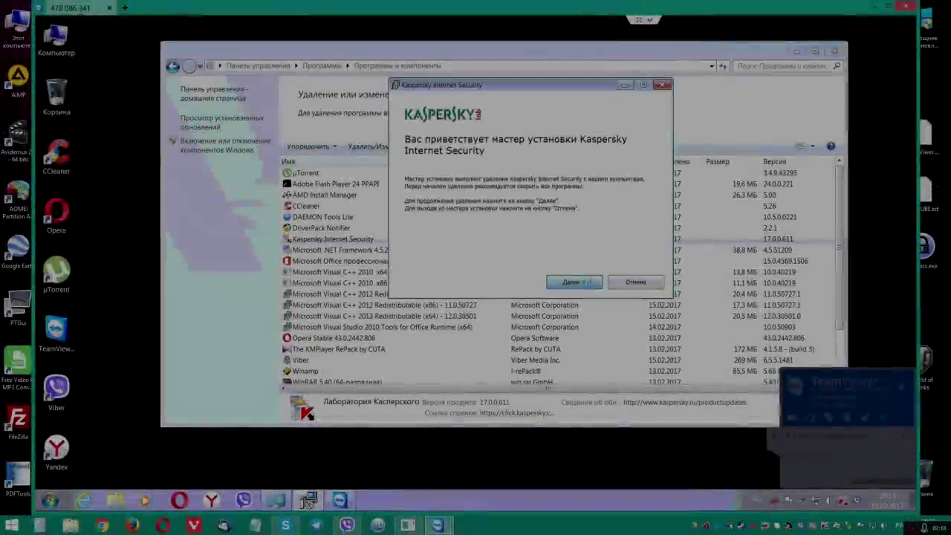
key(Return)
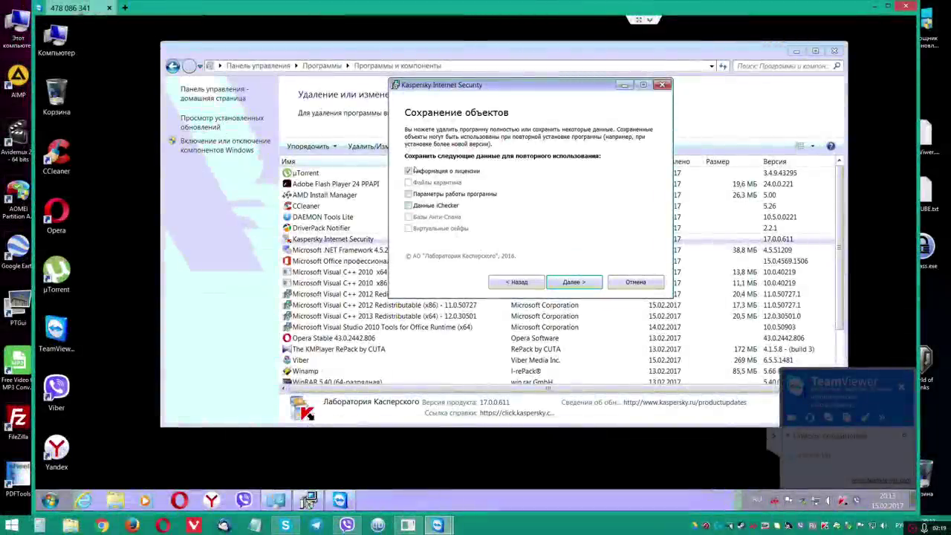
click(408, 194)
click(408, 205)
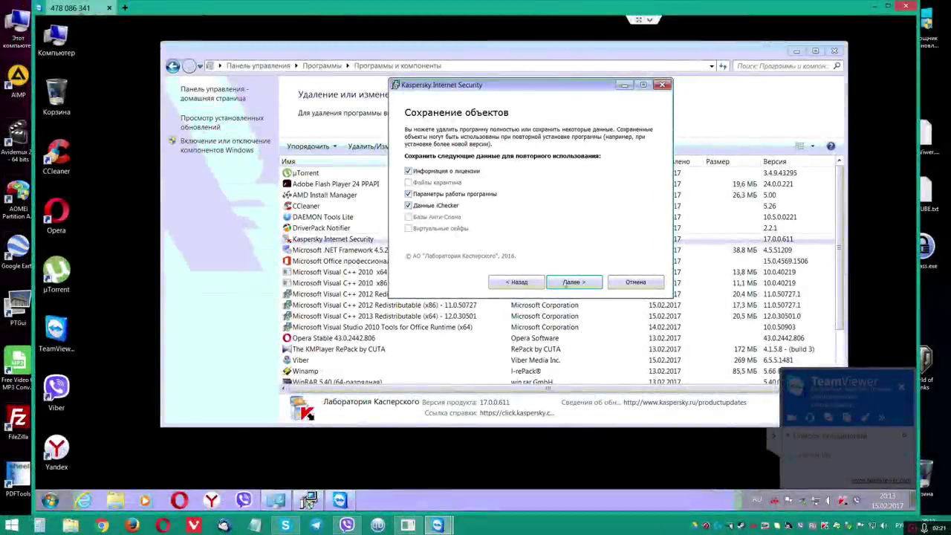
click(572, 286)
click(593, 285)
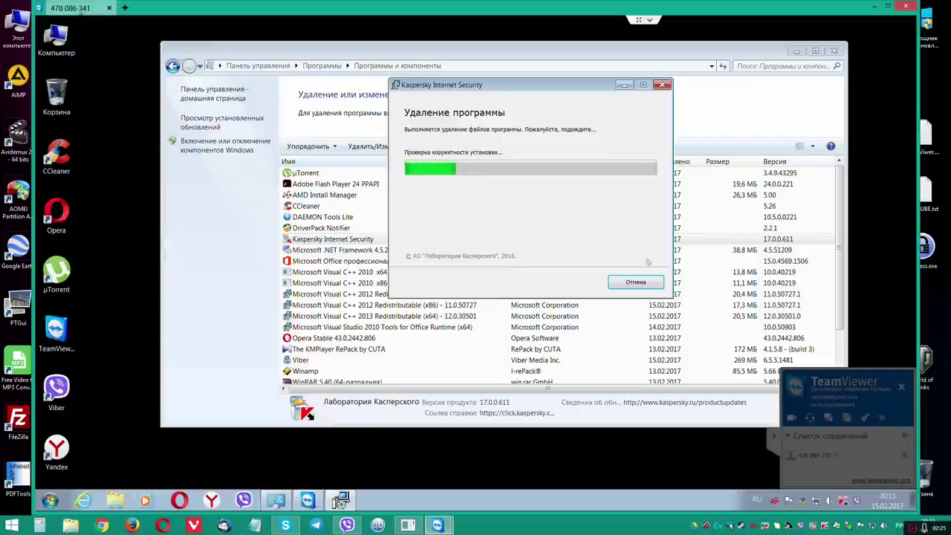
Step: Examine the contents of local drives D: and E: from the Computer window
key(Return)
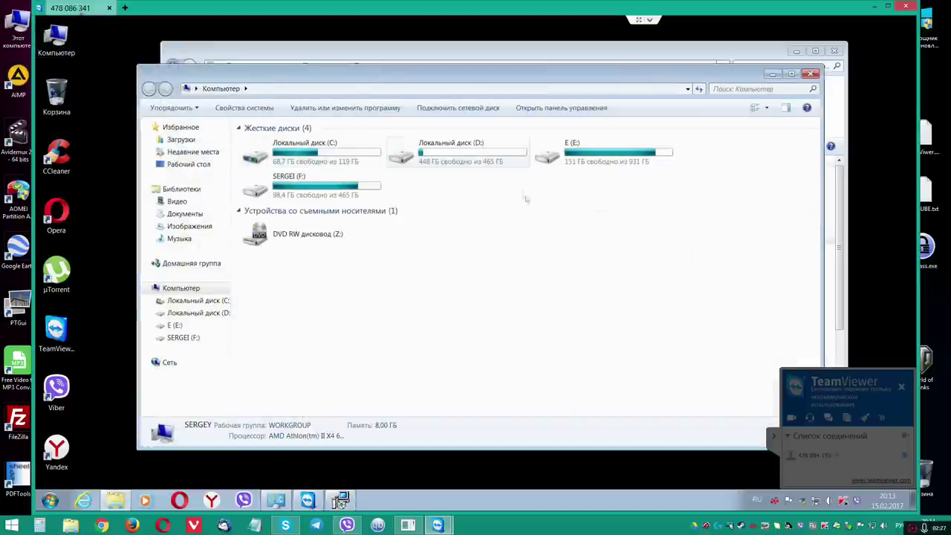
double_click(469, 157)
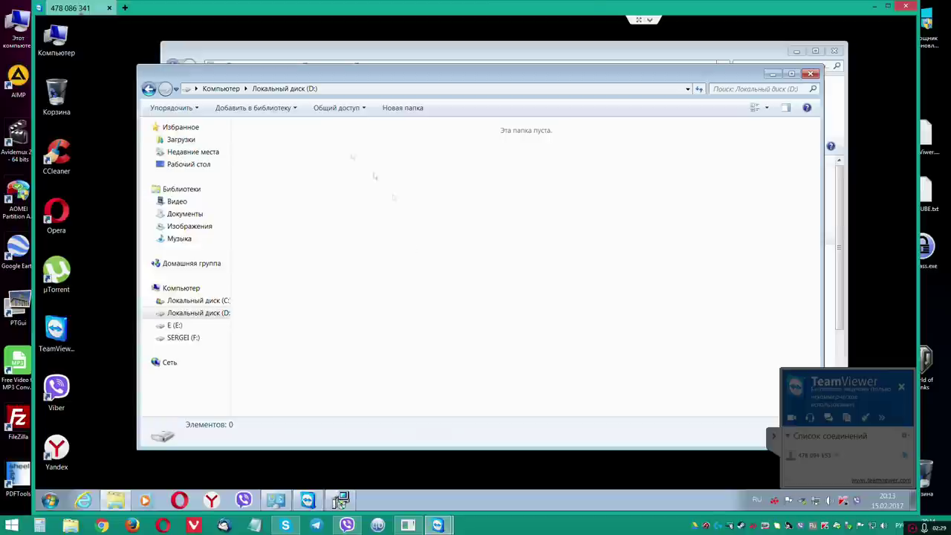
click(148, 88)
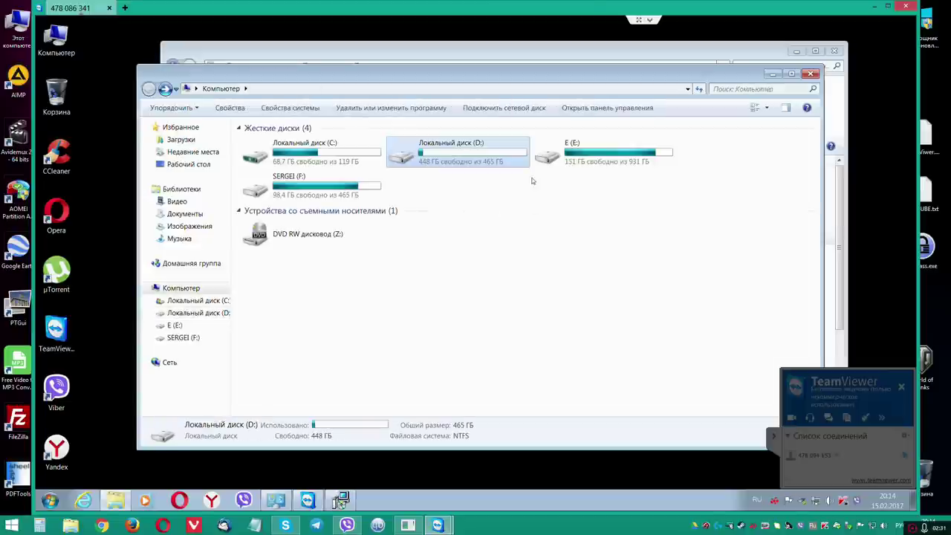
double_click(598, 154)
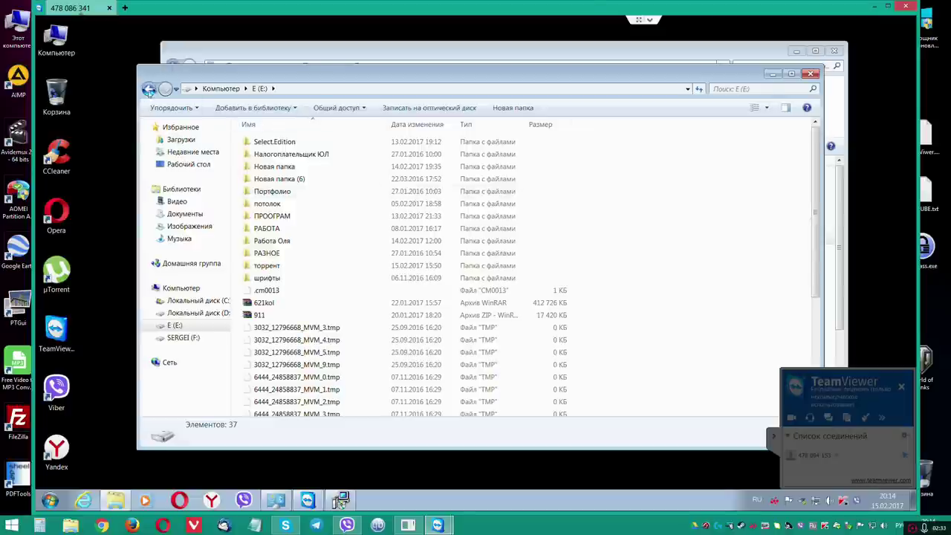
click(148, 89)
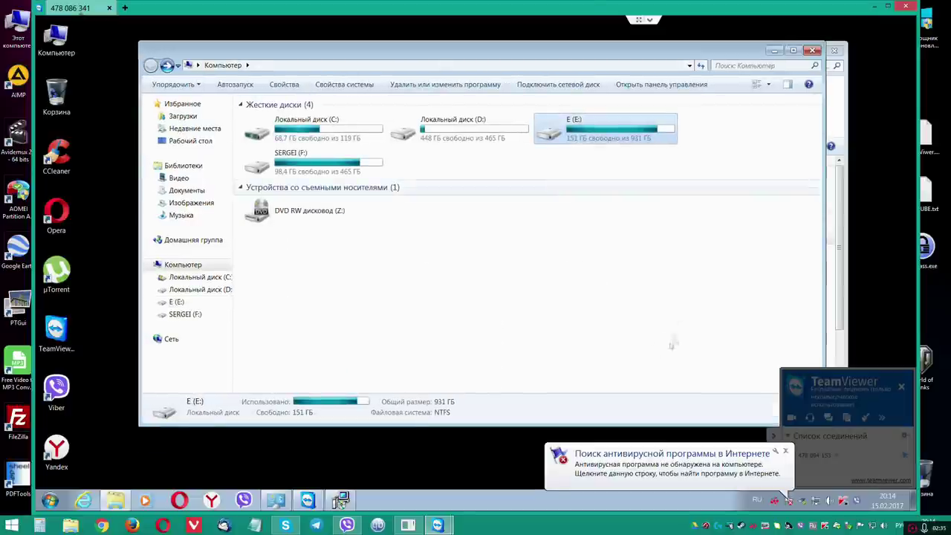
Step: Narrow the Computer window, dismiss the missing antivirus notification and review the Action Center for reported problems
drag(822, 271, 715, 295)
click(798, 452)
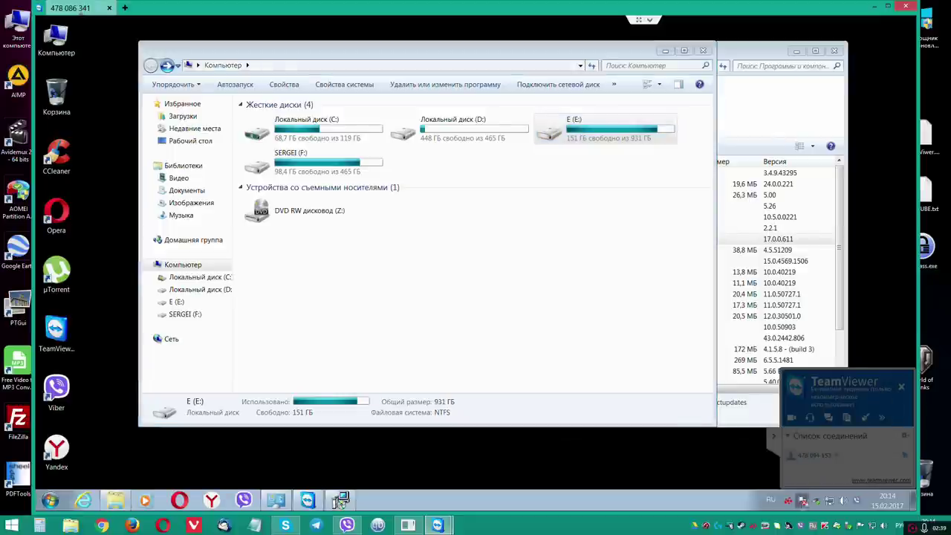
click(804, 501)
click(808, 479)
click(394, 210)
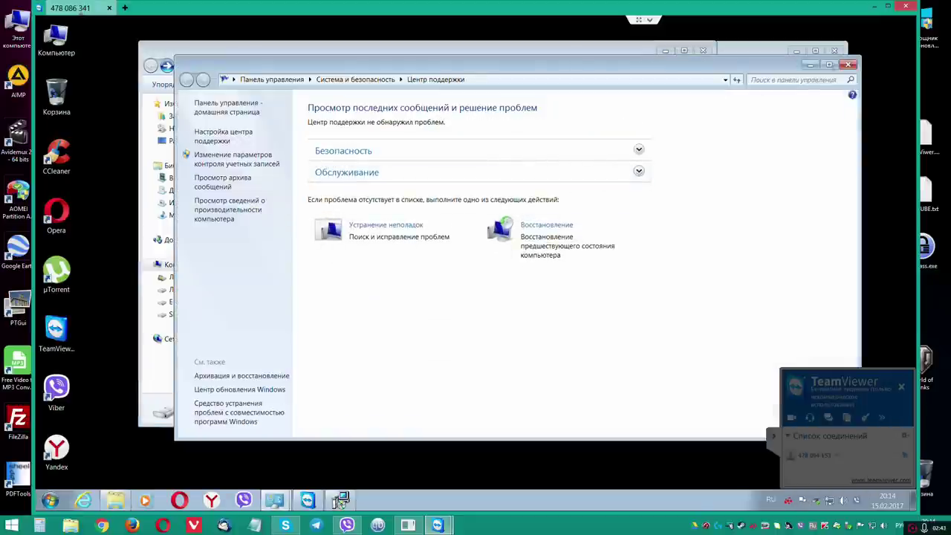
click(849, 65)
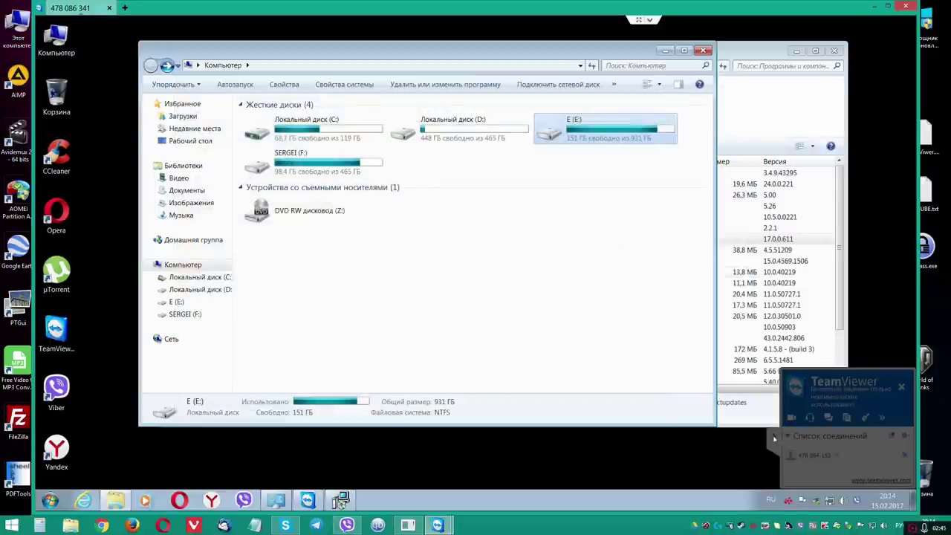
Step: Switch to the Opera browser, search Yandex for 140200 and open the СиТиСервис site, closing the old AMD search tab
click(340, 500)
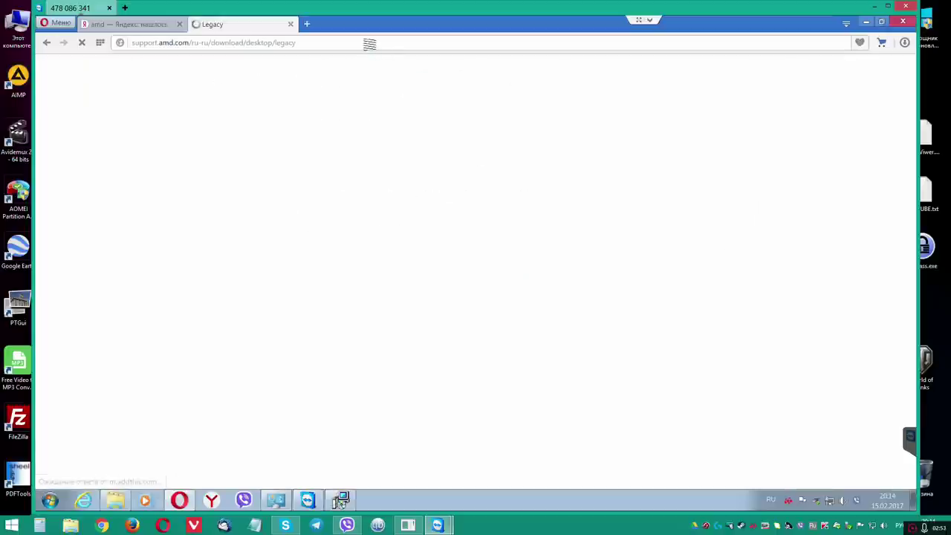
click(368, 42)
text(14020)
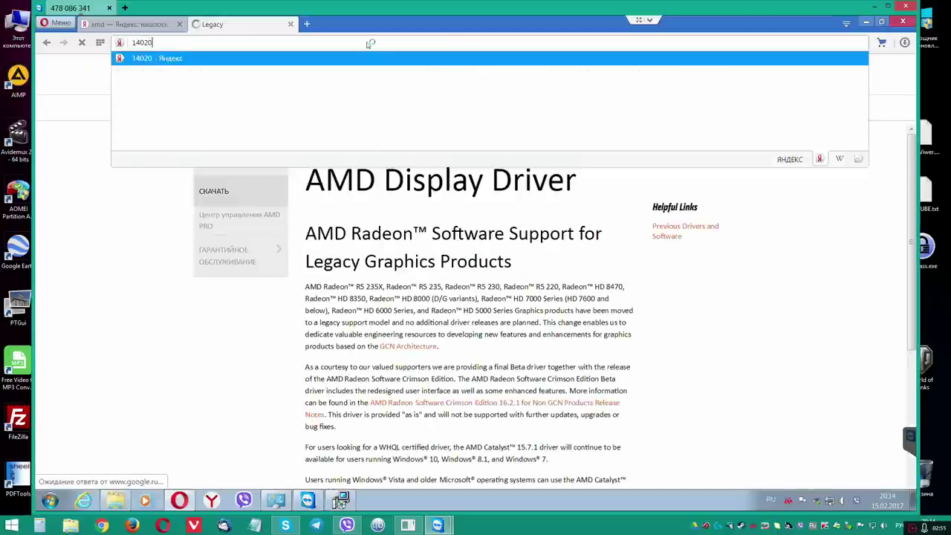
text(0)
key(Return)
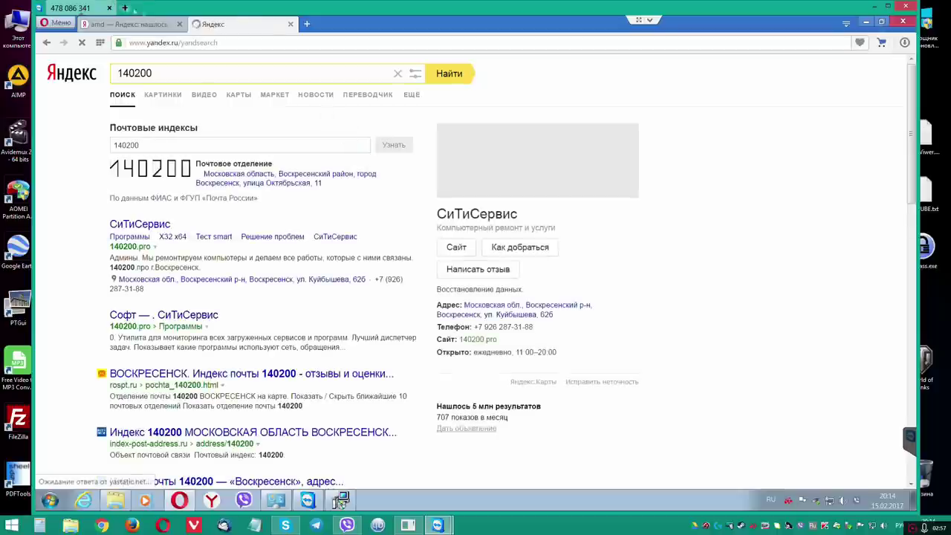
click(180, 24)
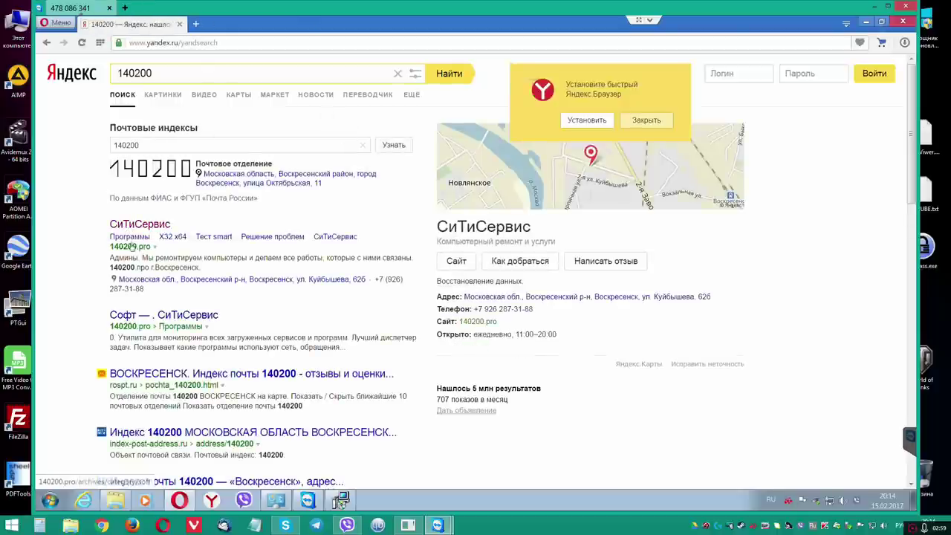
click(132, 225)
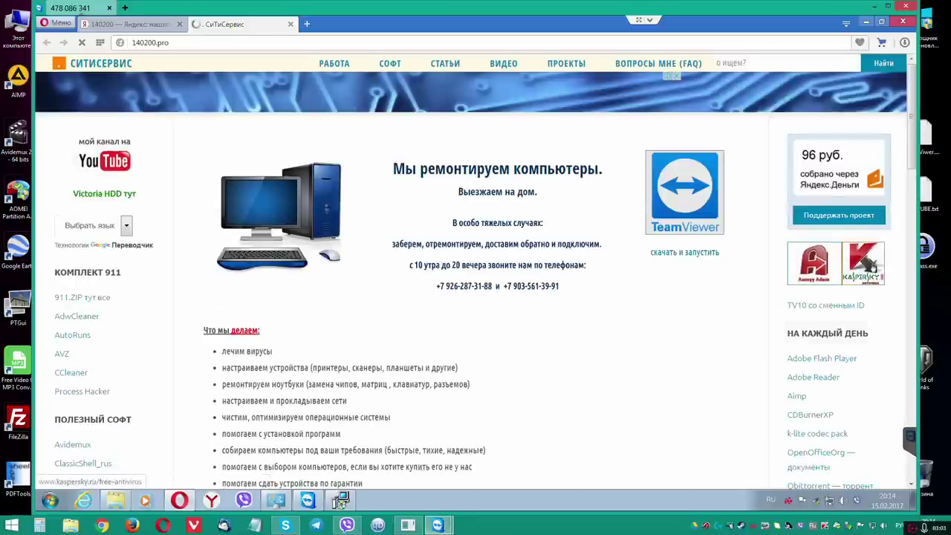
Step: Open the free Kaspersky antivirus page from the site and save the kfa17.0.0.611ru_10777 installer to the Загрузки folder, closing the extra tabs
click(871, 265)
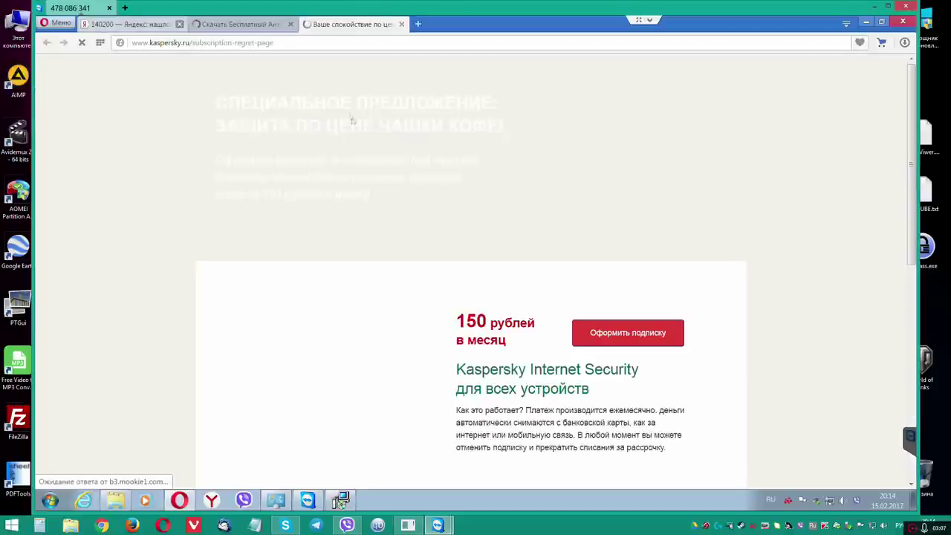
middle_click(137, 24)
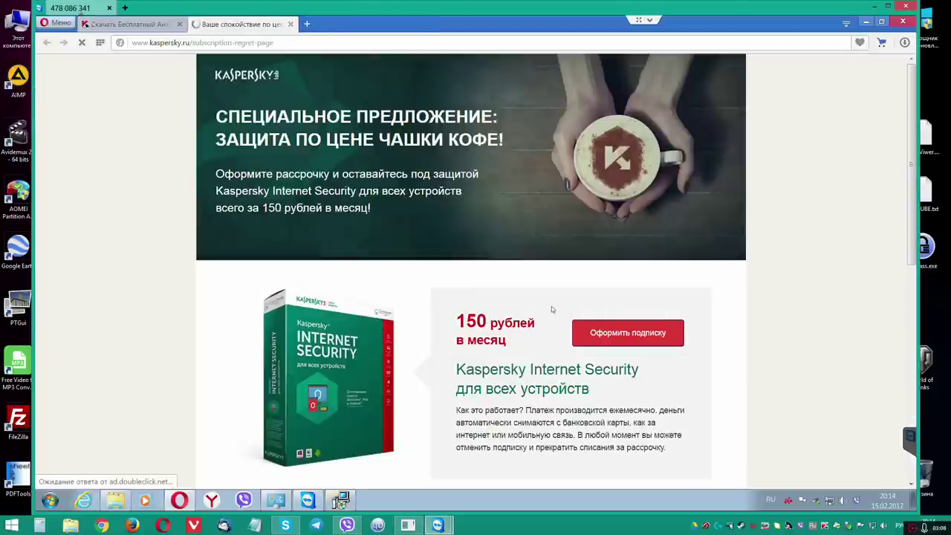
click(137, 25)
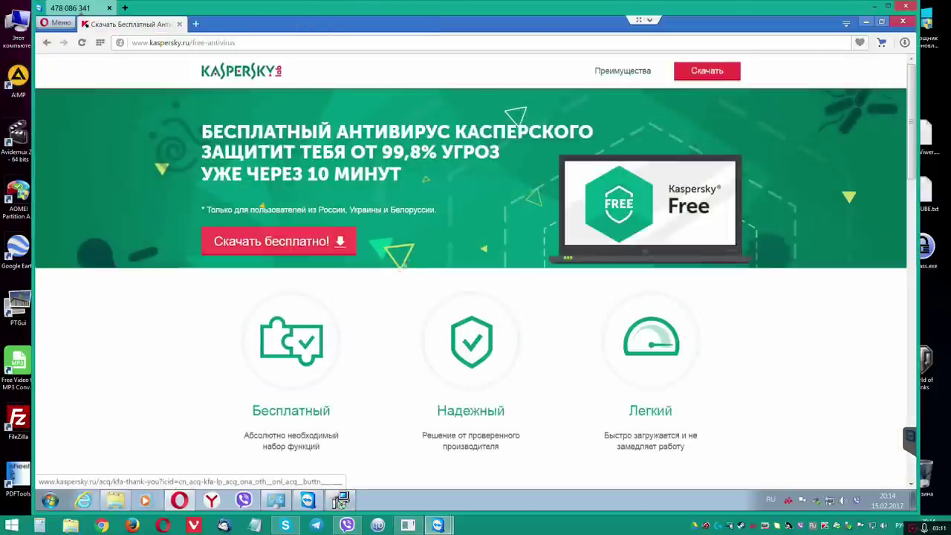
click(414, 250)
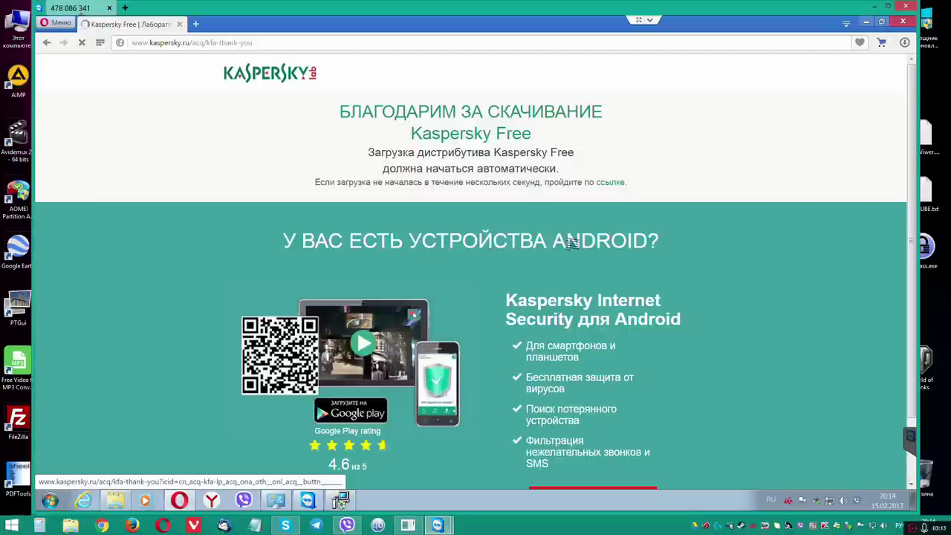
scroll(572, 243, down, 1)
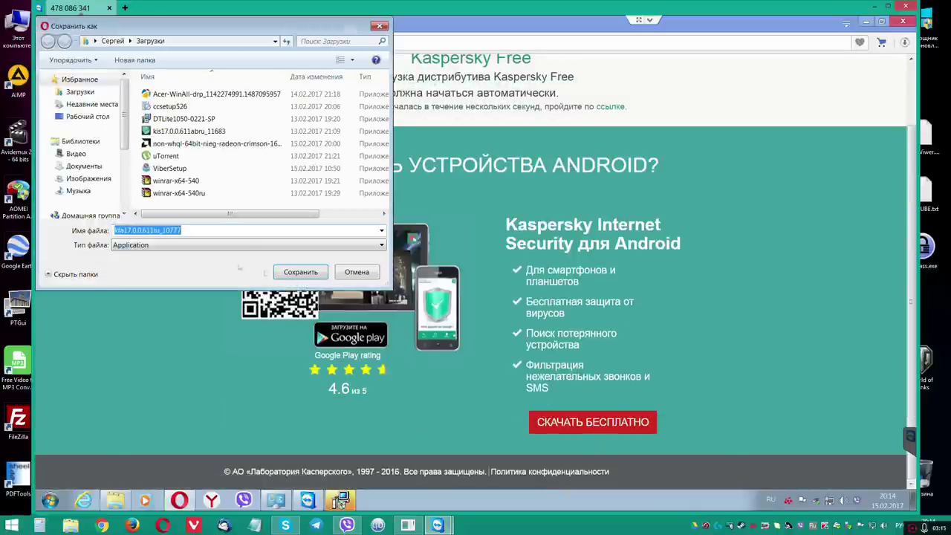
click(300, 272)
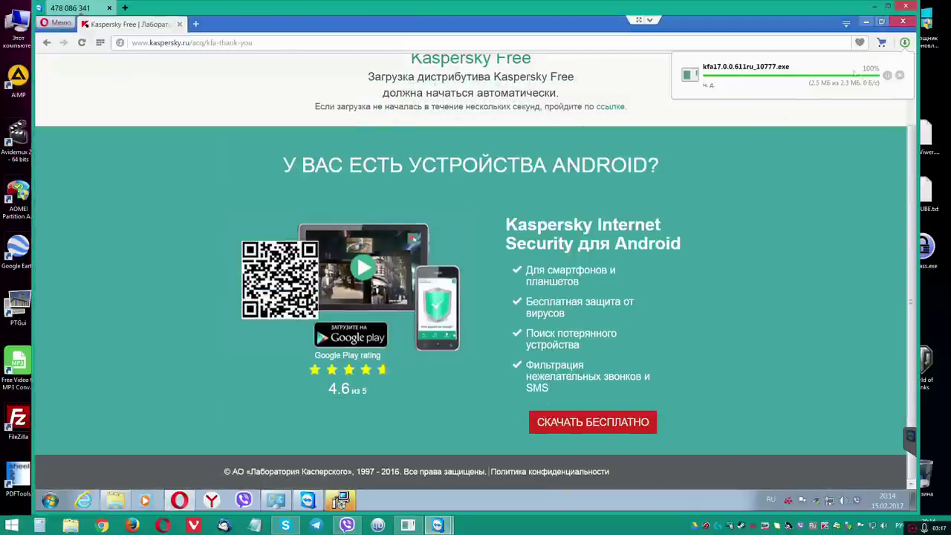
Step: Finish removing Kaspersky Internet Security by declining the immediate computer restart
click(341, 501)
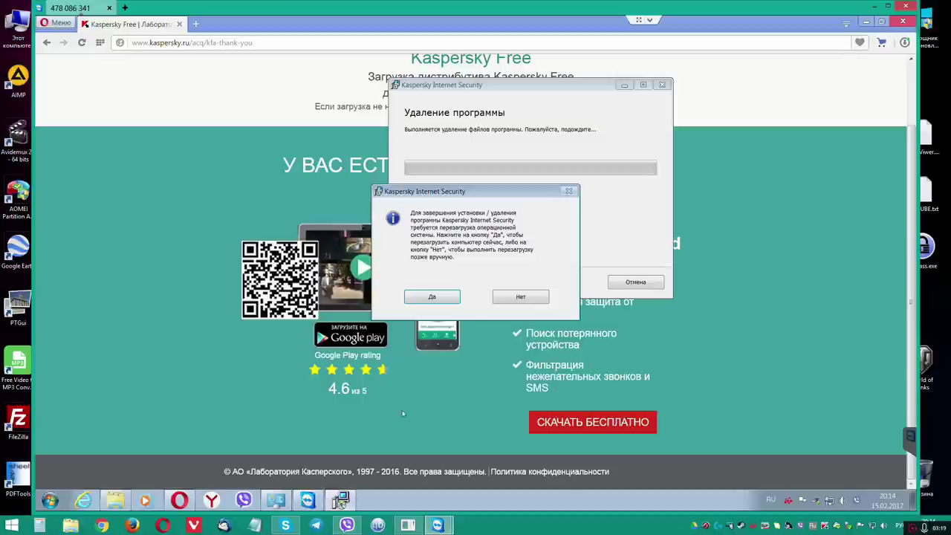
click(521, 297)
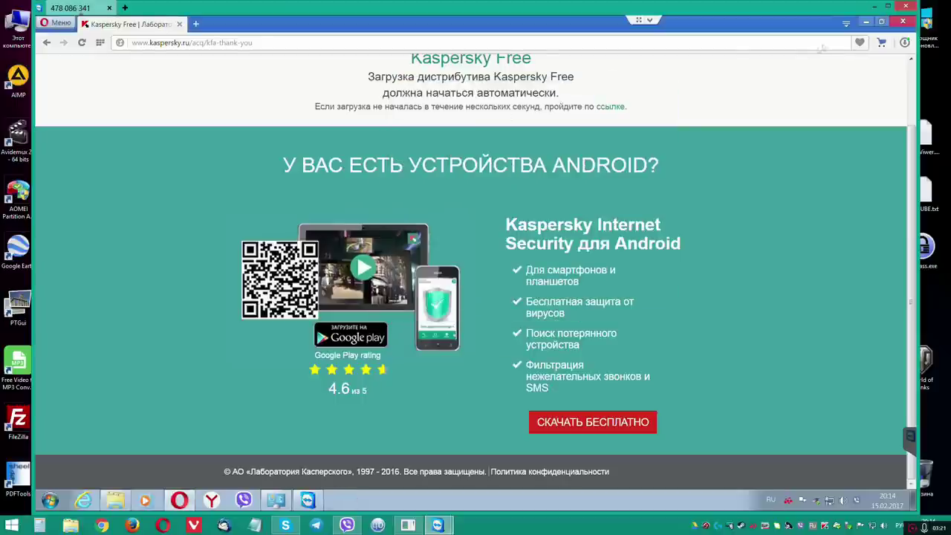
Step: Try to run the downloaded kfa17.0.0.611ru_10777.exe installer without restarting the computer
click(904, 43)
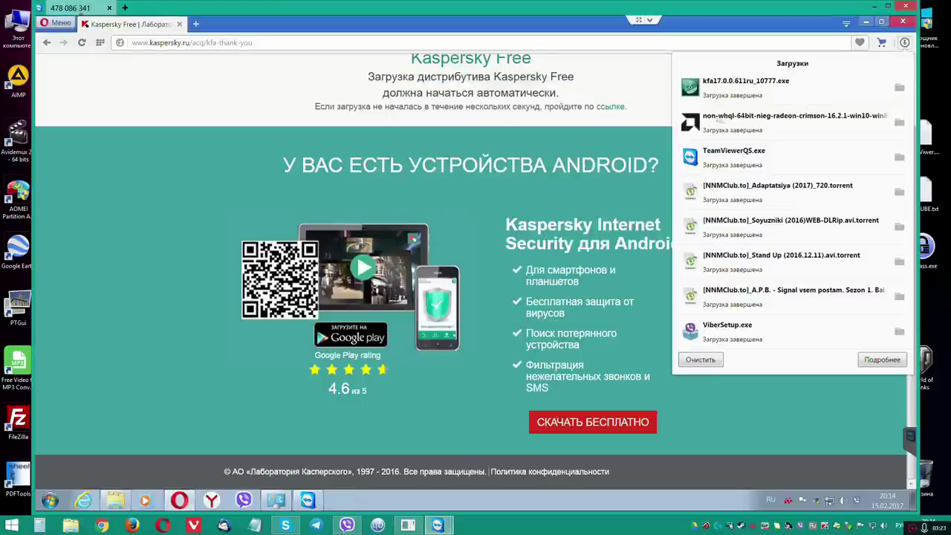
click(713, 90)
click(520, 273)
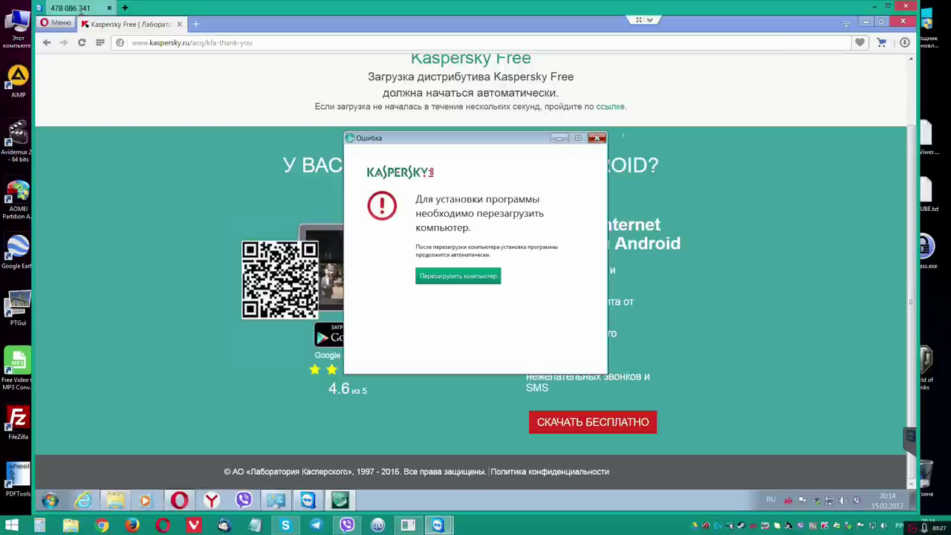
click(596, 138)
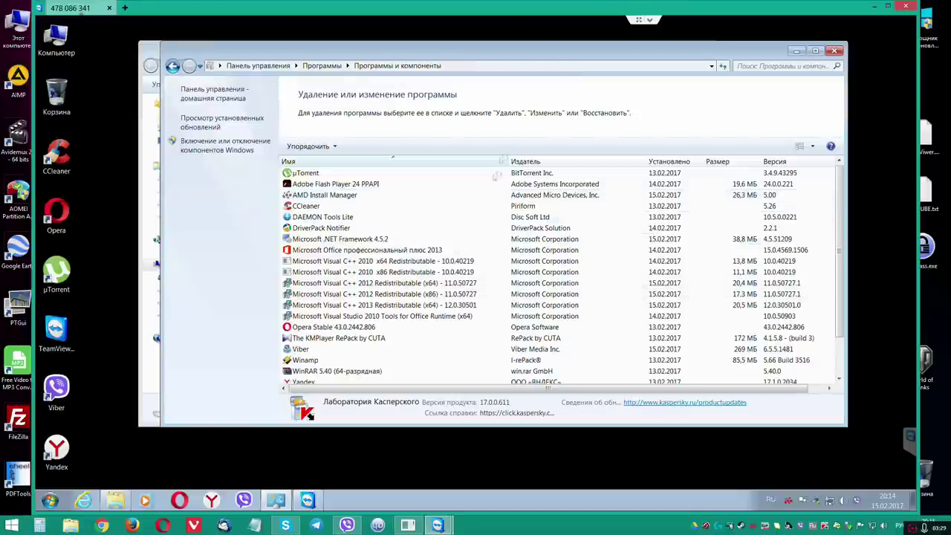
Step: Uninstall DriverPack Notifier from the list of installed programs
click(338, 228)
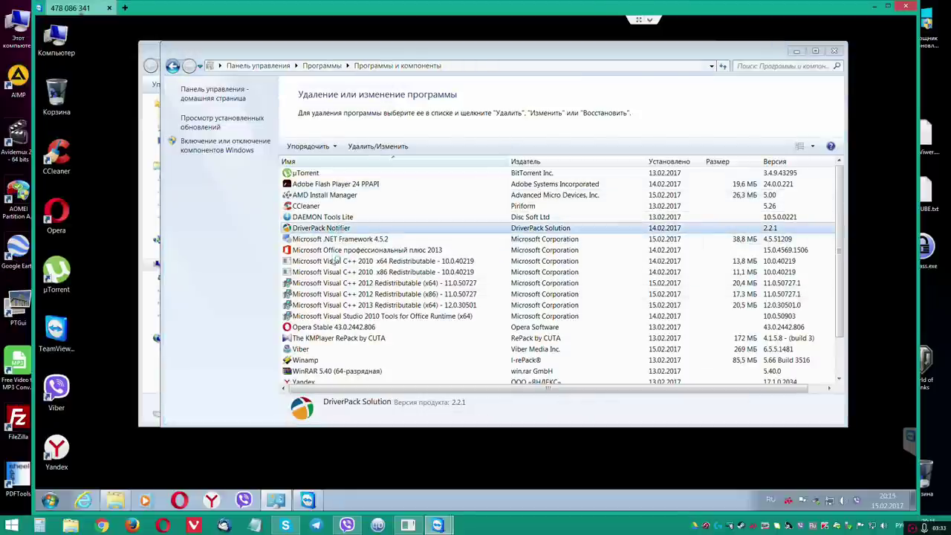
double_click(340, 229)
click(523, 304)
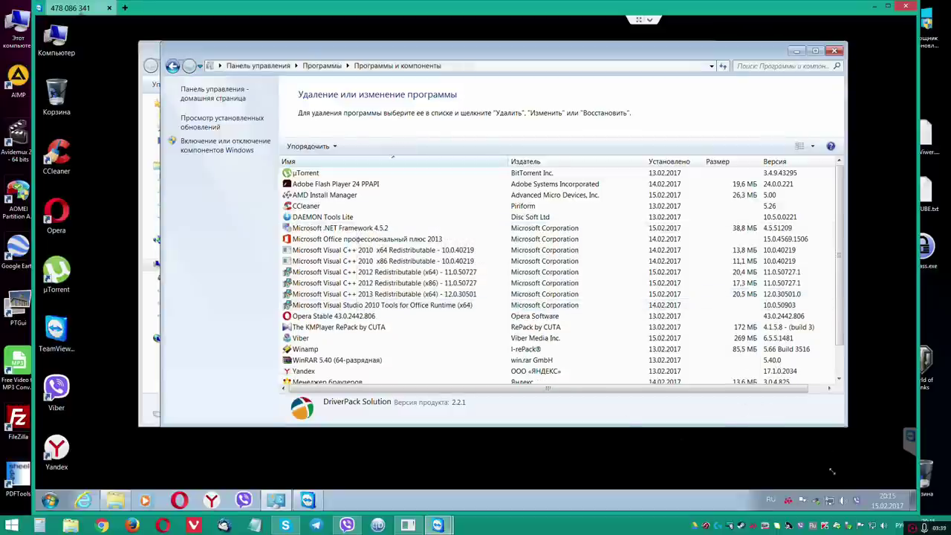
Step: Enlarge and reposition the installed programs window, and uninstall DAEMON Tools Lite with its removal wizard
drag(832, 471, 836, 473)
click(445, 217)
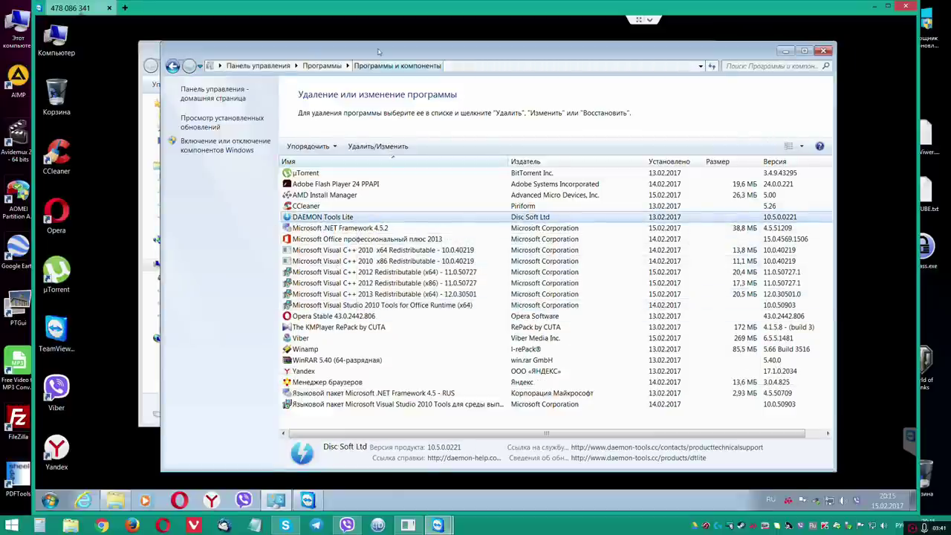
drag(379, 51, 366, 34)
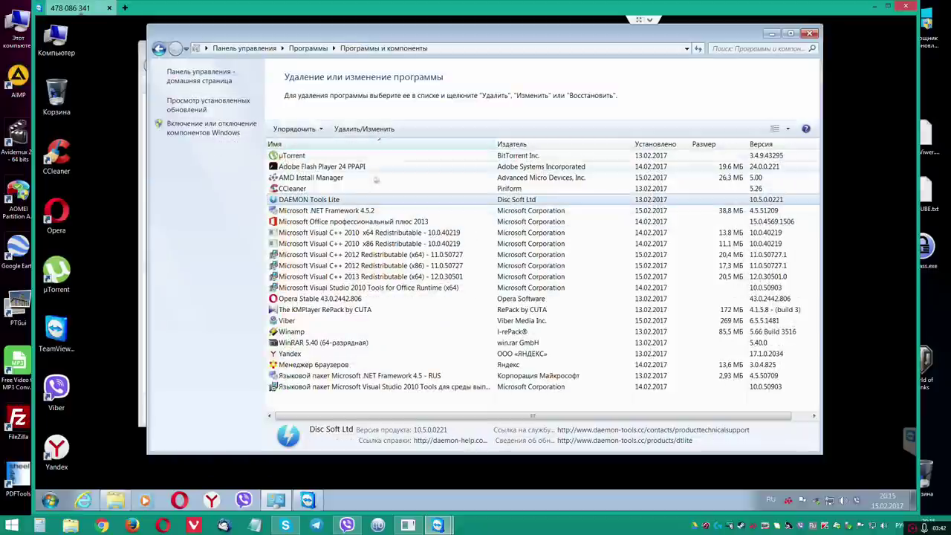
double_click(311, 200)
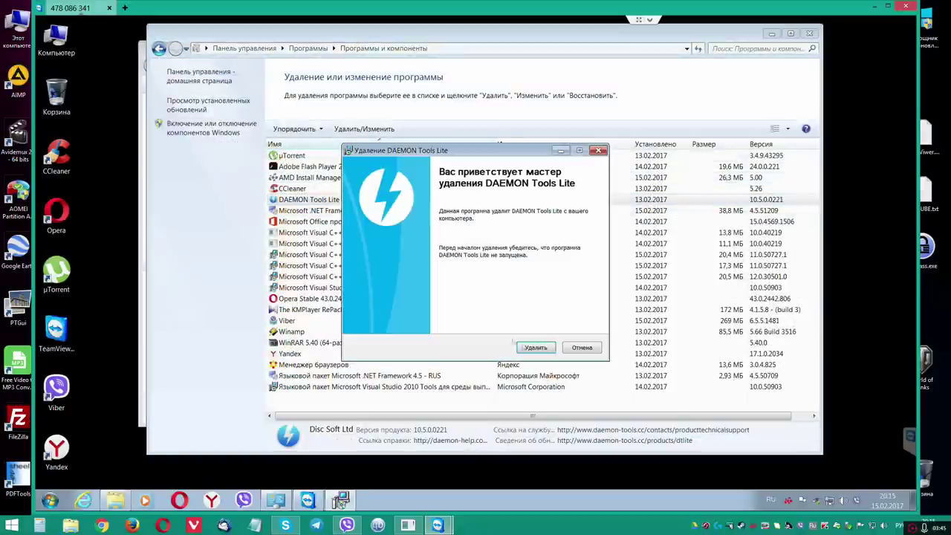
click(535, 348)
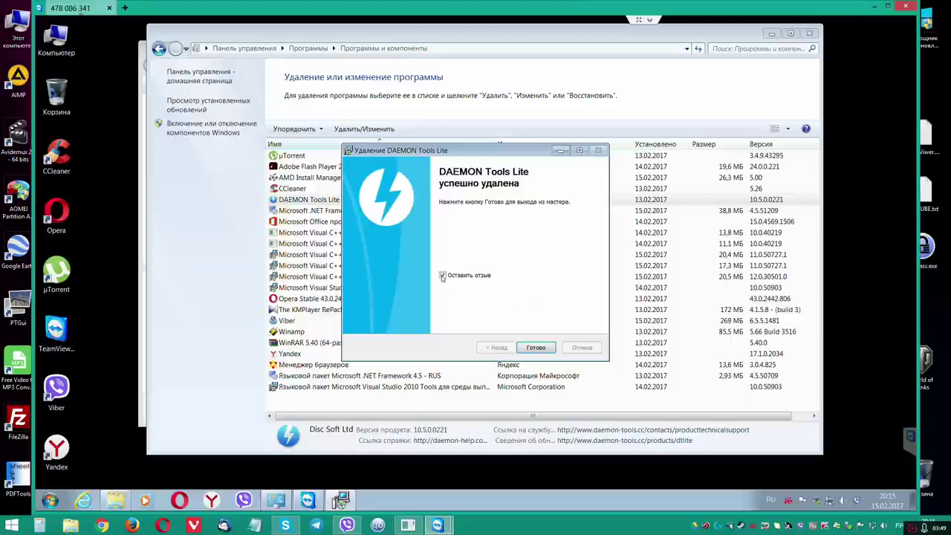
click(536, 347)
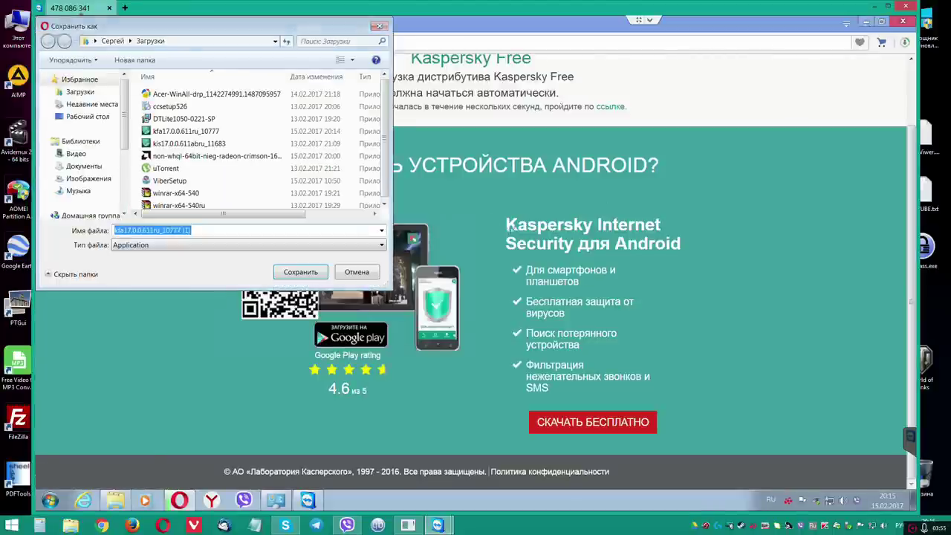
Step: Dismiss the Kaspersky installer save dialog, close the Kaspersky Free page and search Yandex for virtual clonedrive
key(Return)
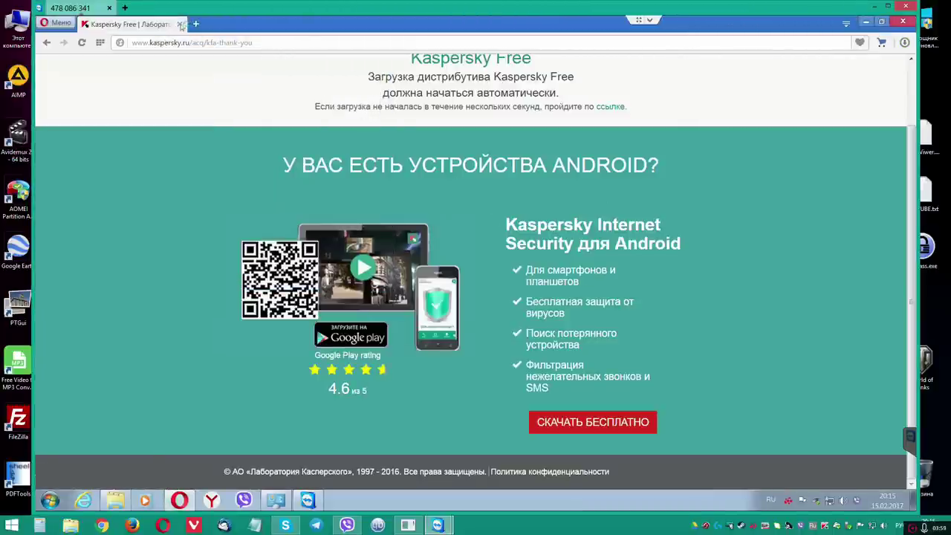
click(179, 25)
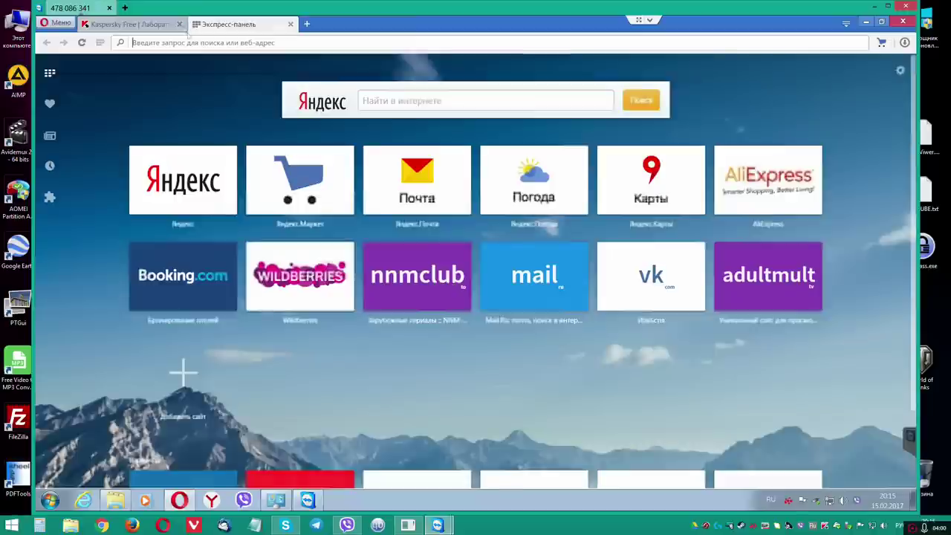
click(229, 42)
text(мшкегфд сдщ)
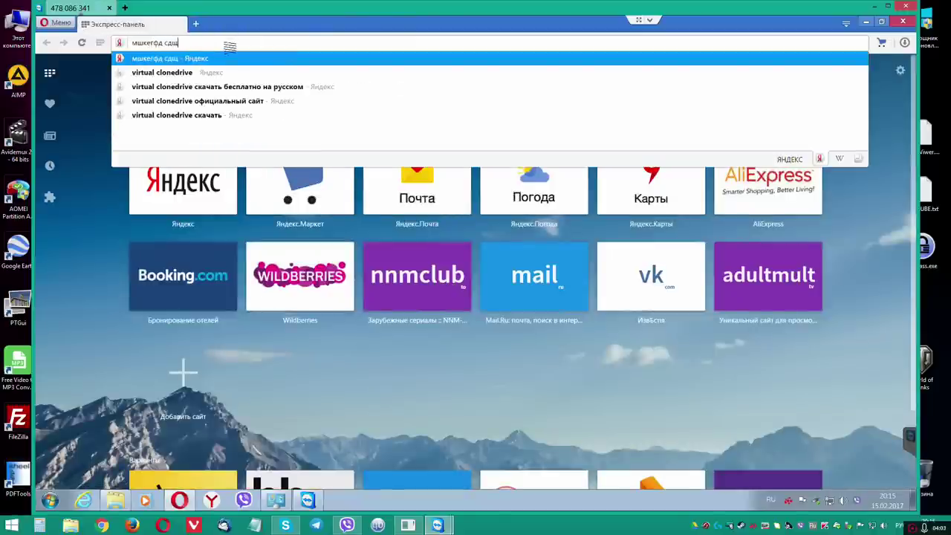
text(ту вкшму)
key(Return)
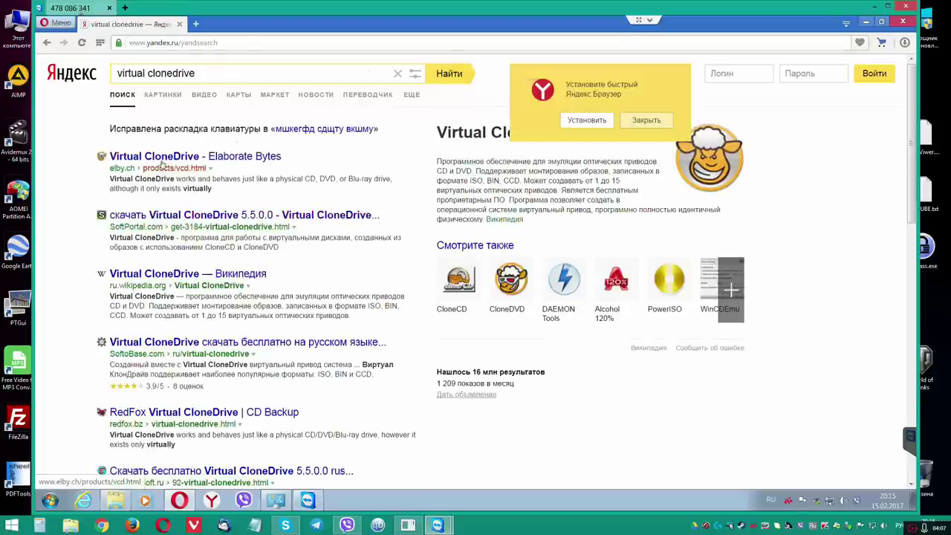
Step: Open the Elaborate Bytes page for Virtual CloneDrive, close the search results, and download the SetupVCD5500 installer to the Загрузки folder
click(162, 157)
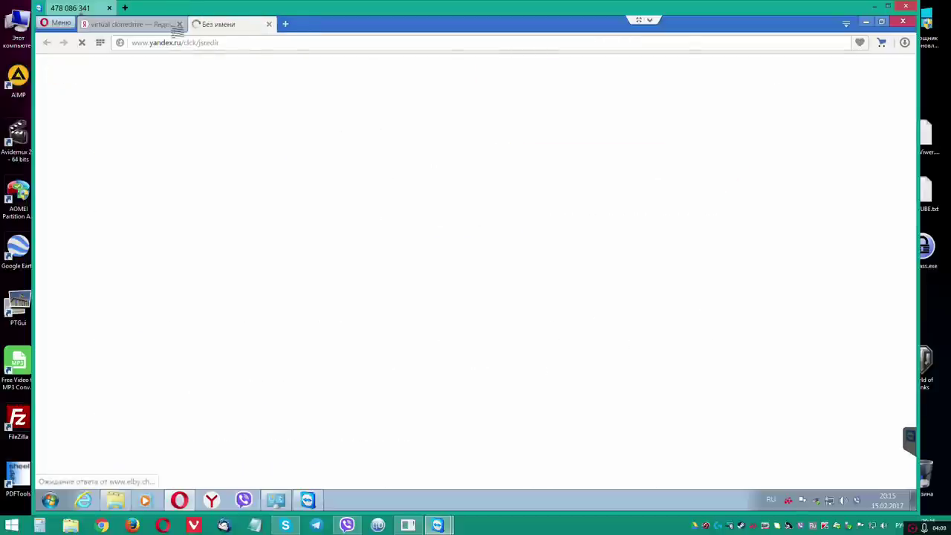
click(179, 25)
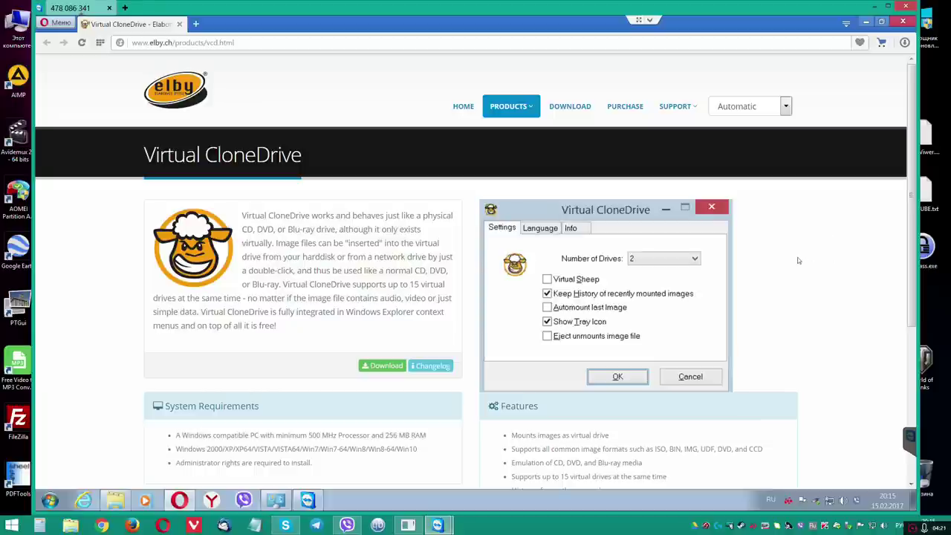
click(570, 105)
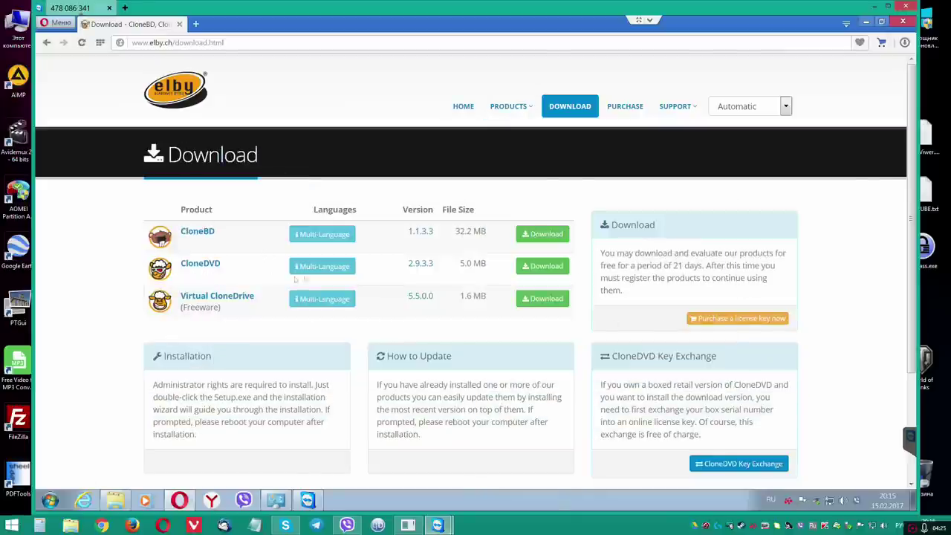
click(538, 299)
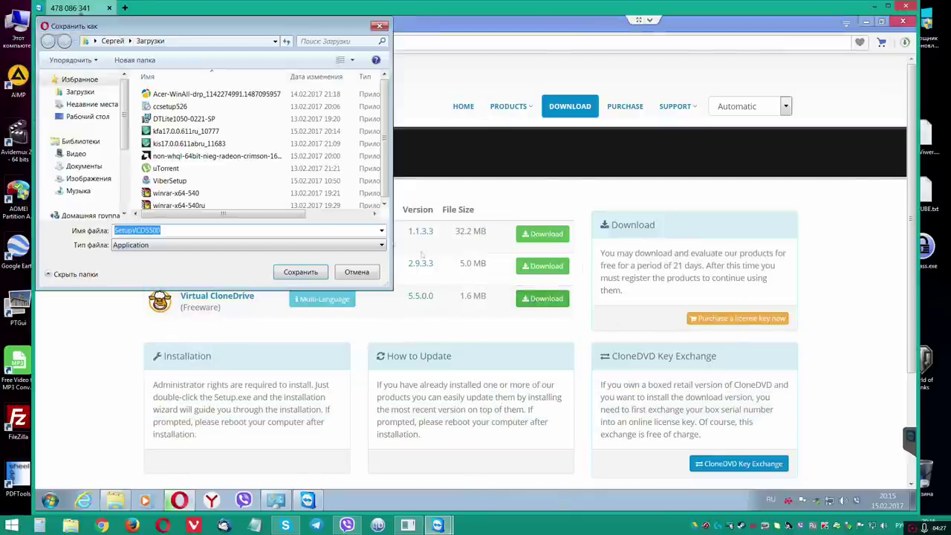
click(309, 274)
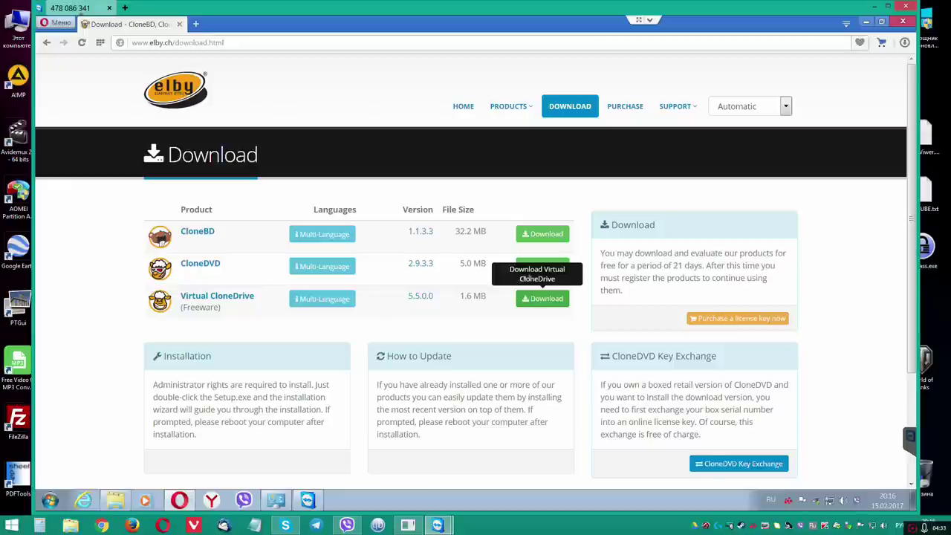
Step: Run the Virtual CloneDrive installer, accept its license, also associate .img files and start the installation
click(520, 274)
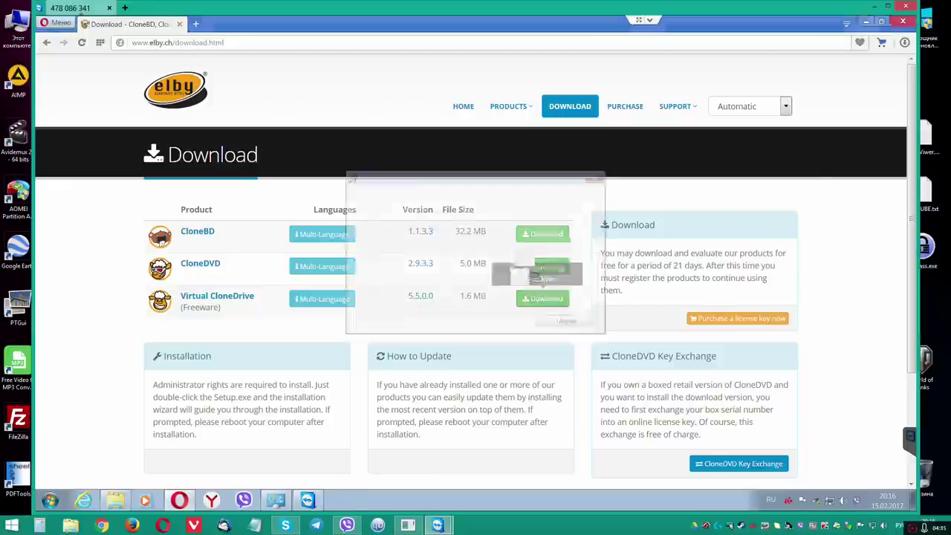
click(567, 320)
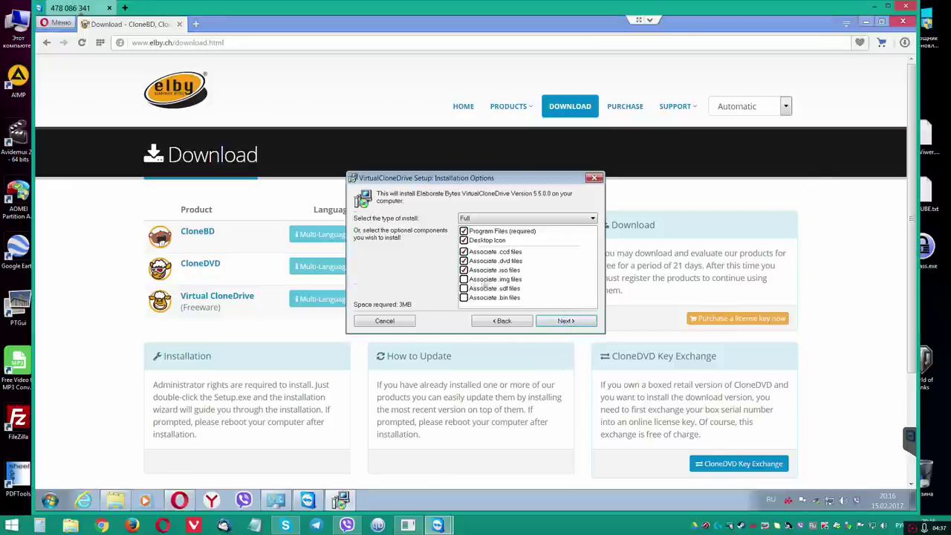
click(464, 279)
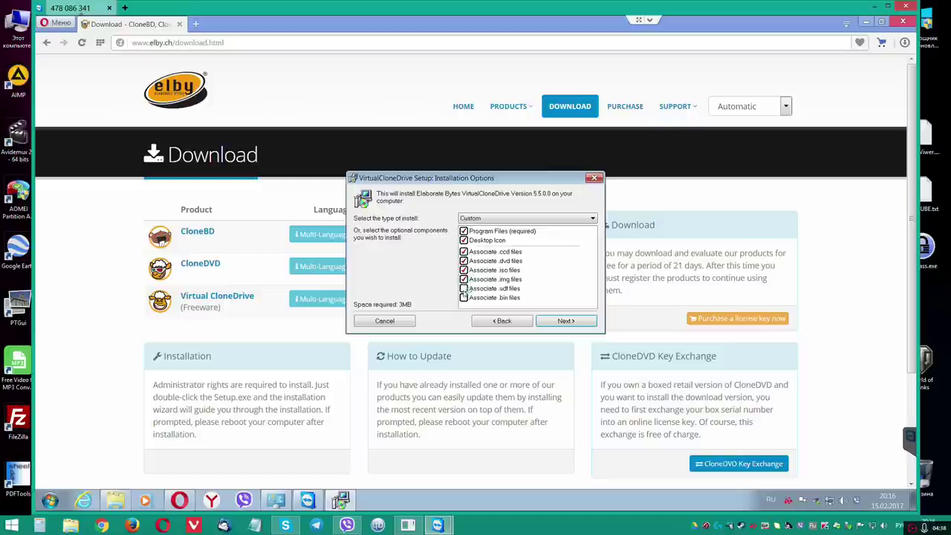
click(578, 324)
click(578, 324)
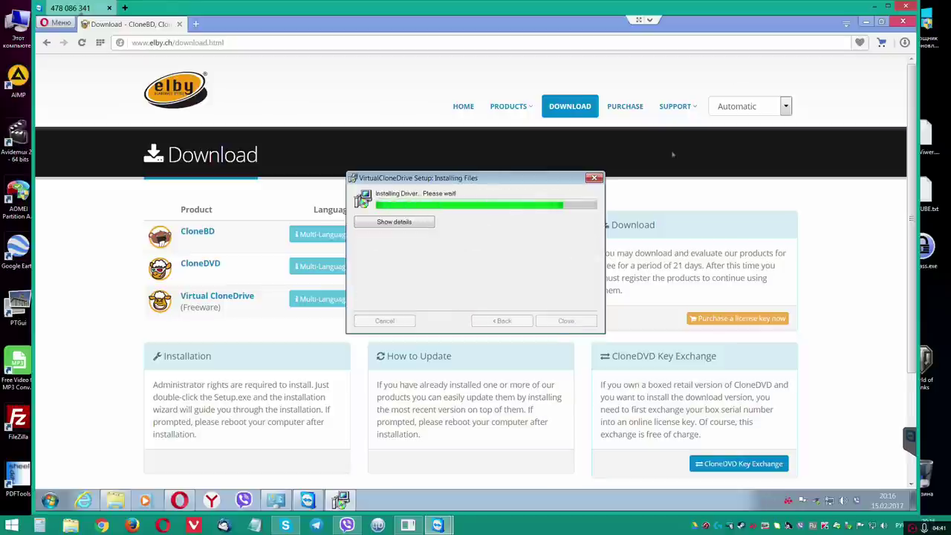
Step: Close the browser, allow the Elaborate Bytes AG device software to install, and close the completed Virtual CloneDrive setup
click(904, 21)
click(293, 254)
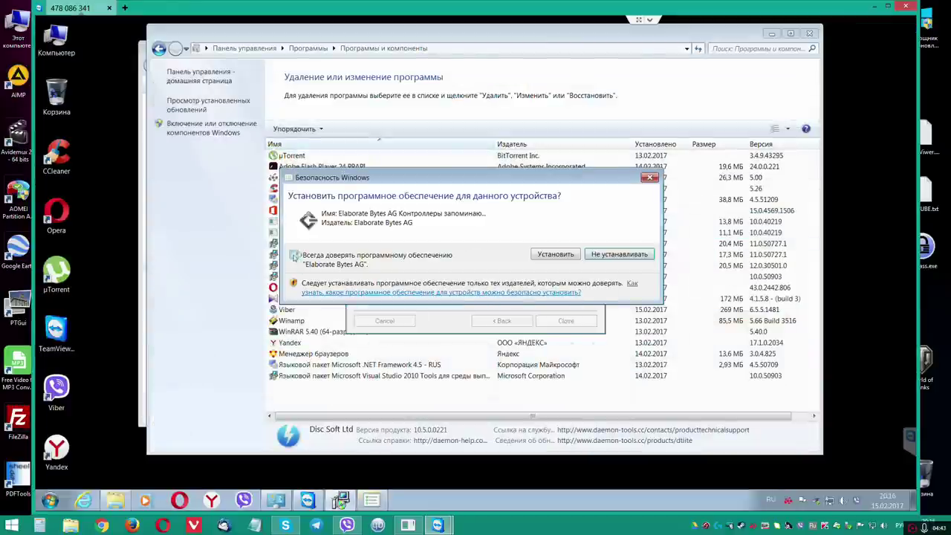
click(567, 254)
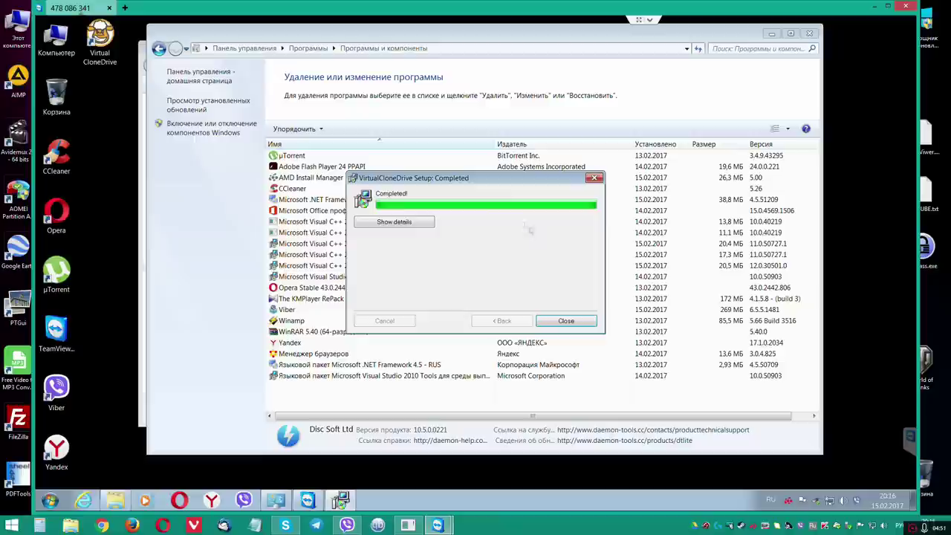
drag(492, 179, 746, 180)
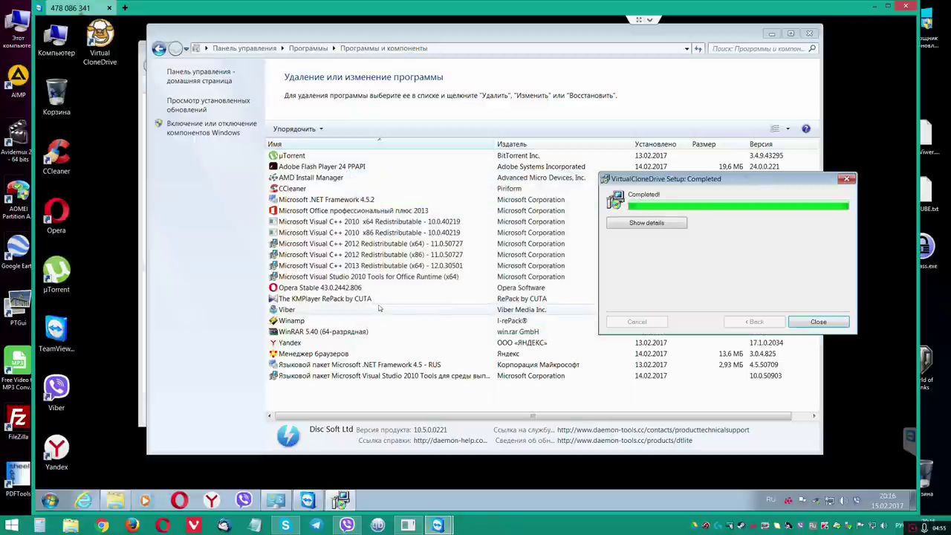
click(818, 322)
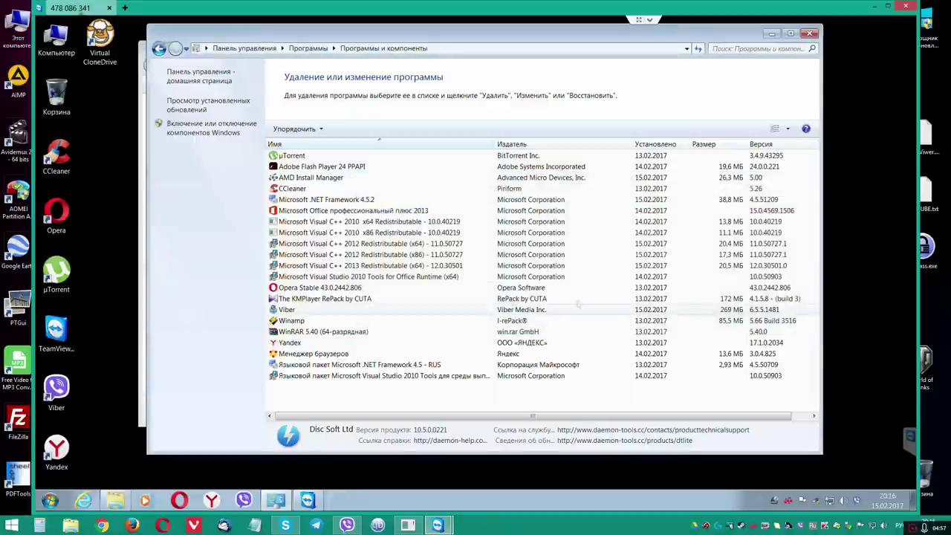
Step: Start uninstalling Менеджер браузеров from the installed programs list and close the list window
double_click(312, 354)
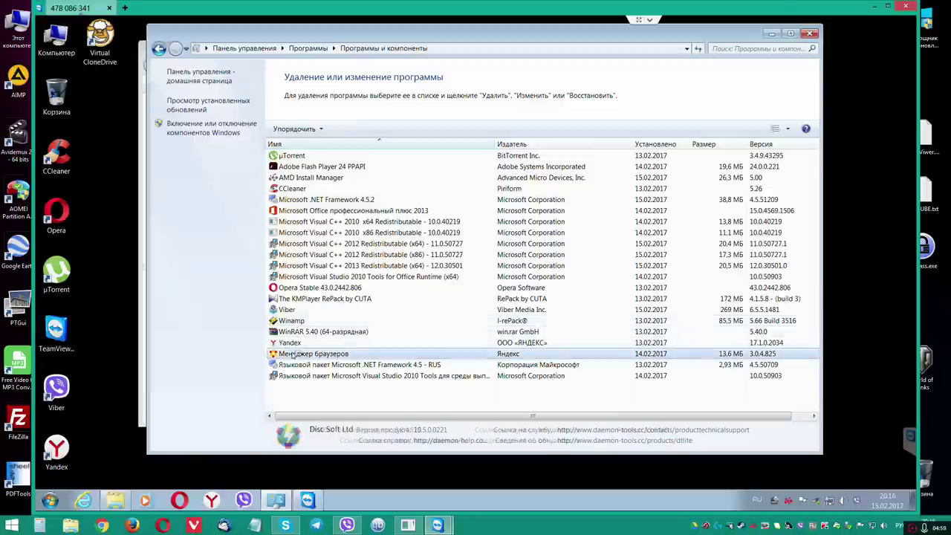
click(443, 268)
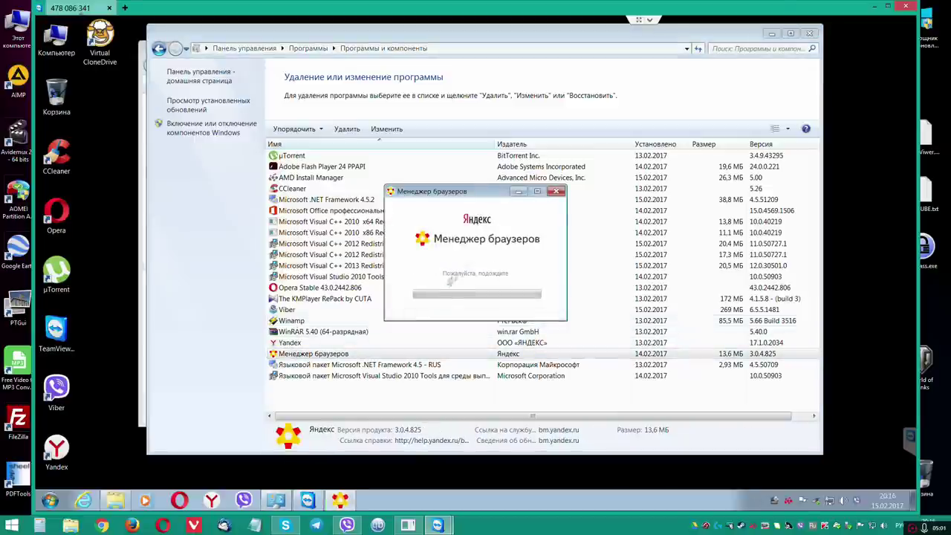
click(809, 33)
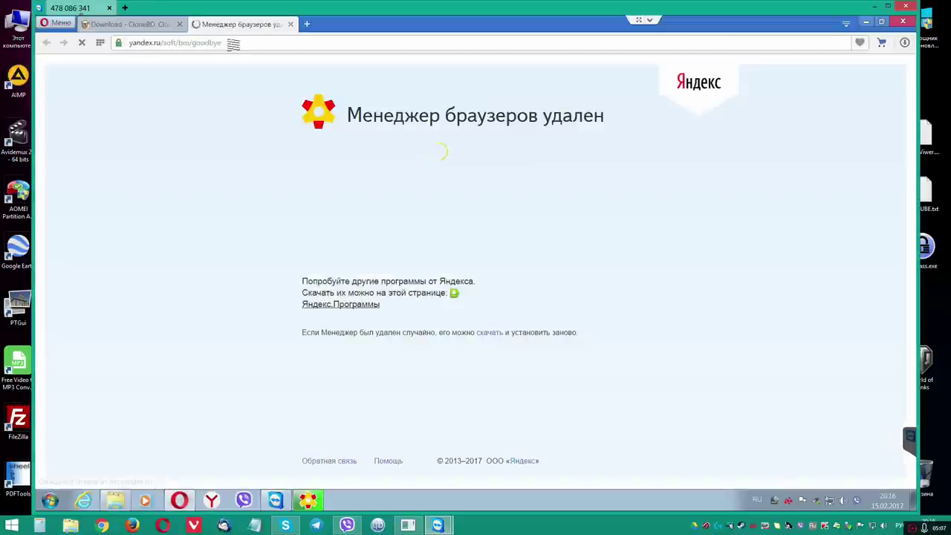
Step: Switch the keyboard layout to English and search Yandex for chrome from the Менеджер браузеров goodbye page
click(312, 43)
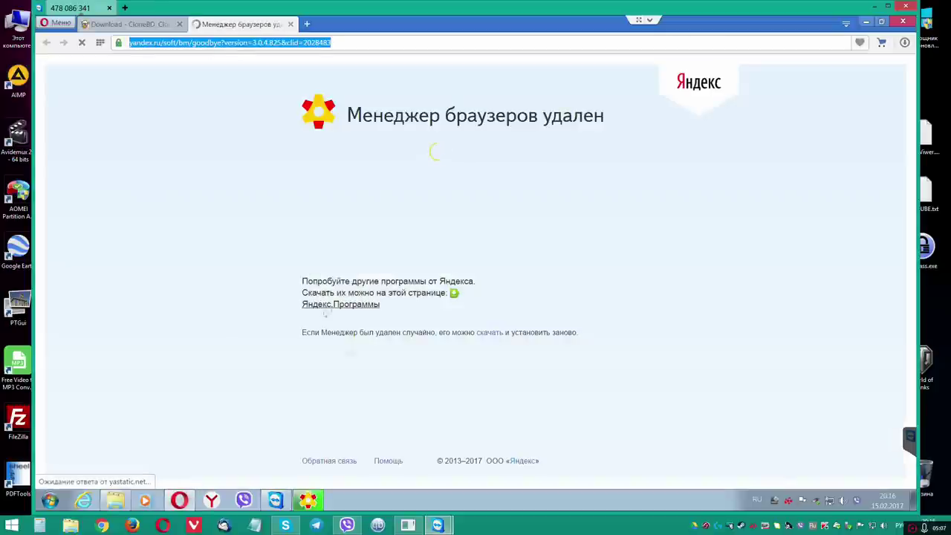
key(BackSpace)
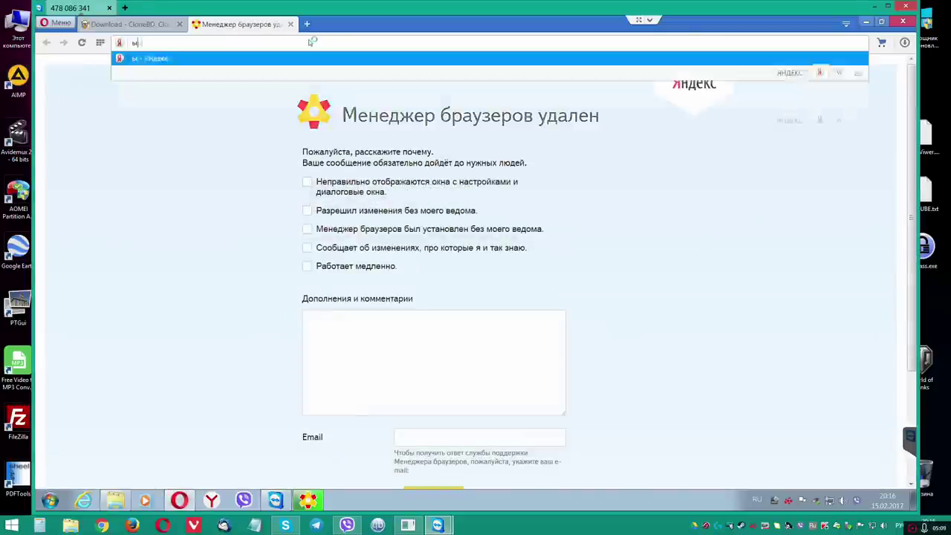
text(sh)
key(BackSpace)
key(BackSpace)
key(alt+shift)
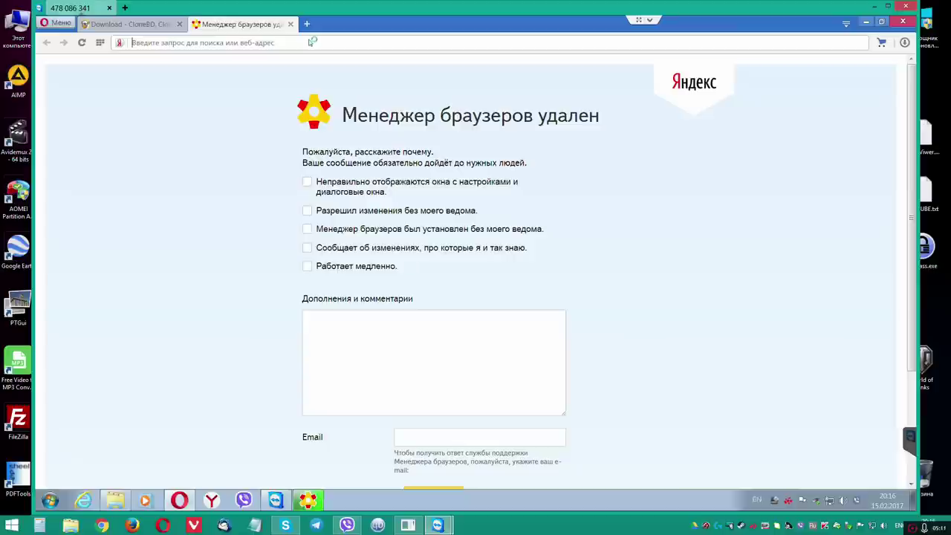
text(chtr)
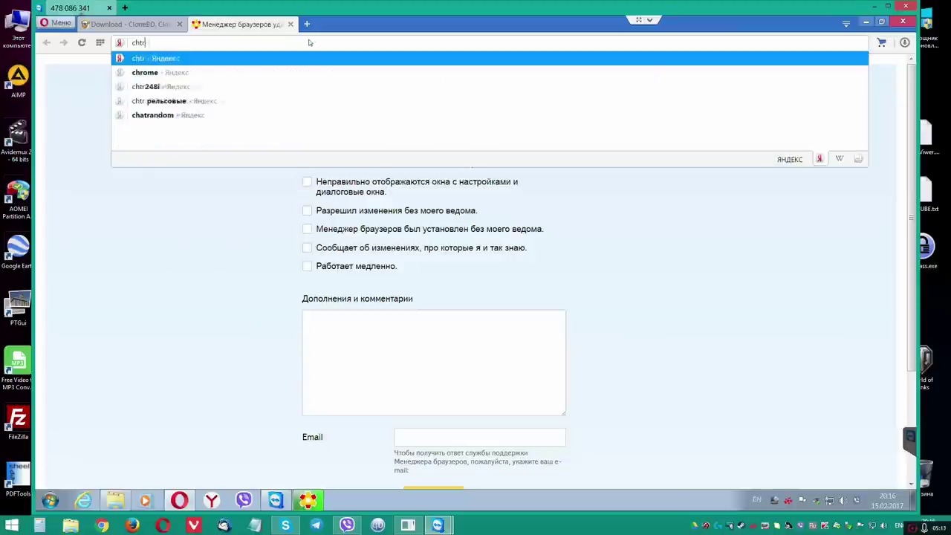
key(BackSpace)
key(BackSpace)
key(BackSpace)
key(BackSpace)
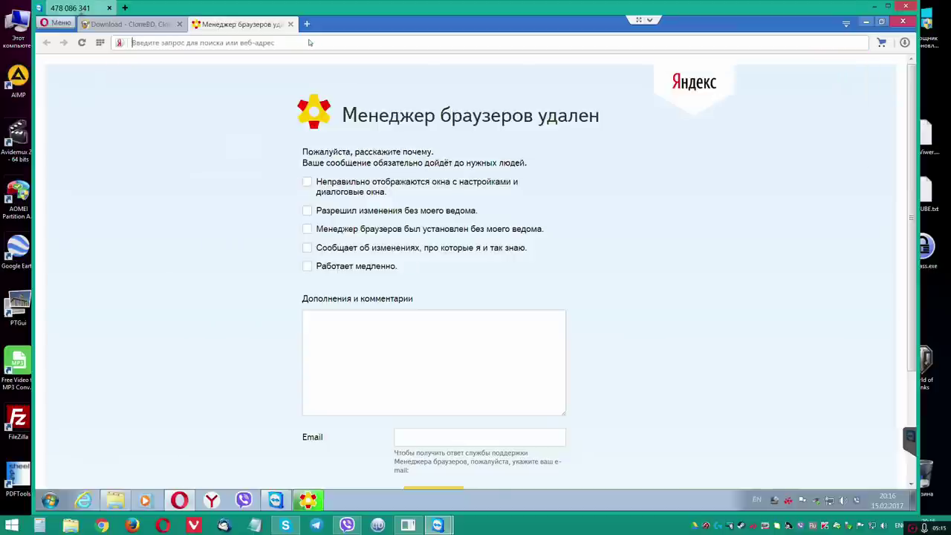
text(chrome)
key(Return)
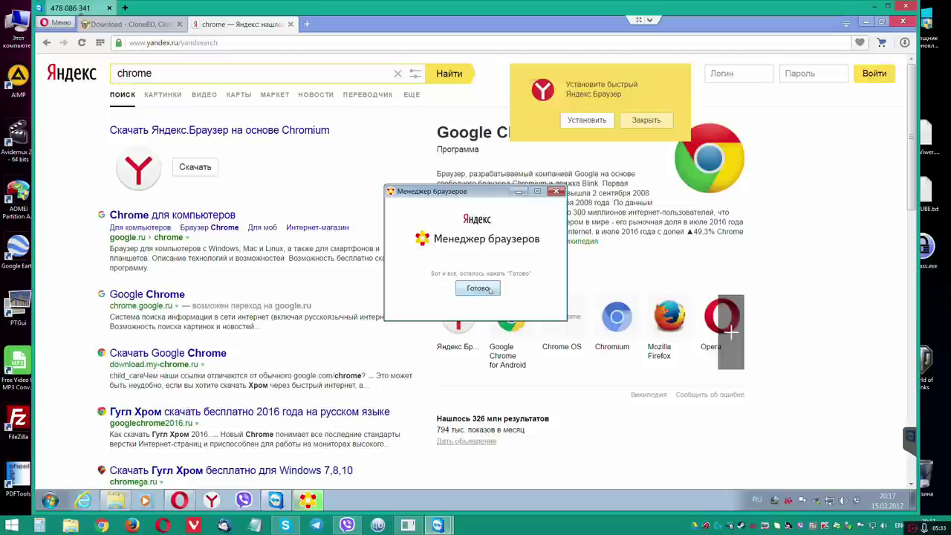
Step: Finish the Менеджер браузеров removal and open the google.ru result Chrome для компьютеров from the chrome search results
click(485, 290)
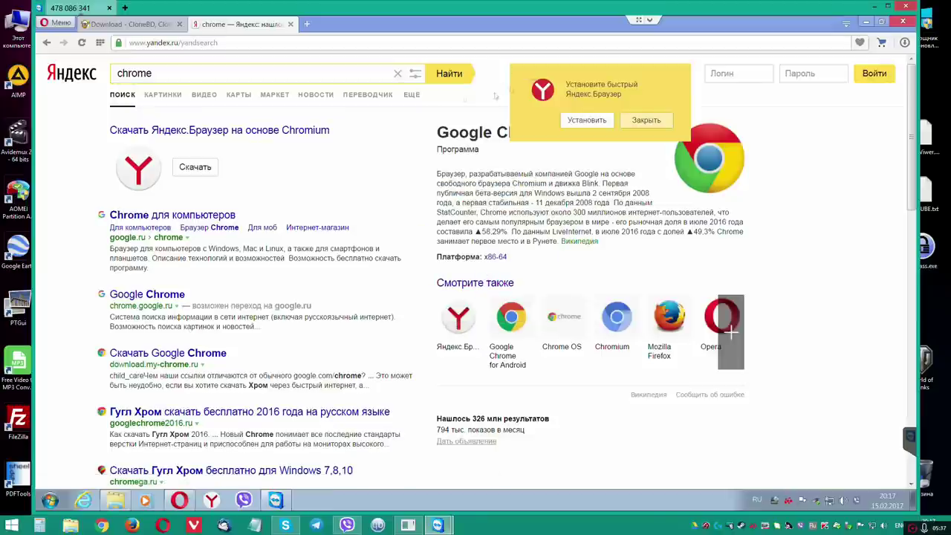
click(141, 27)
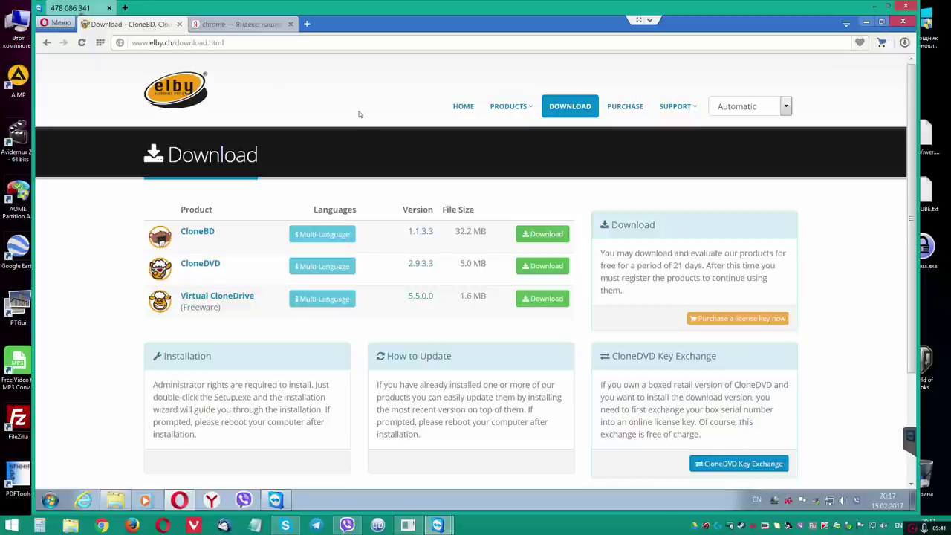
click(261, 24)
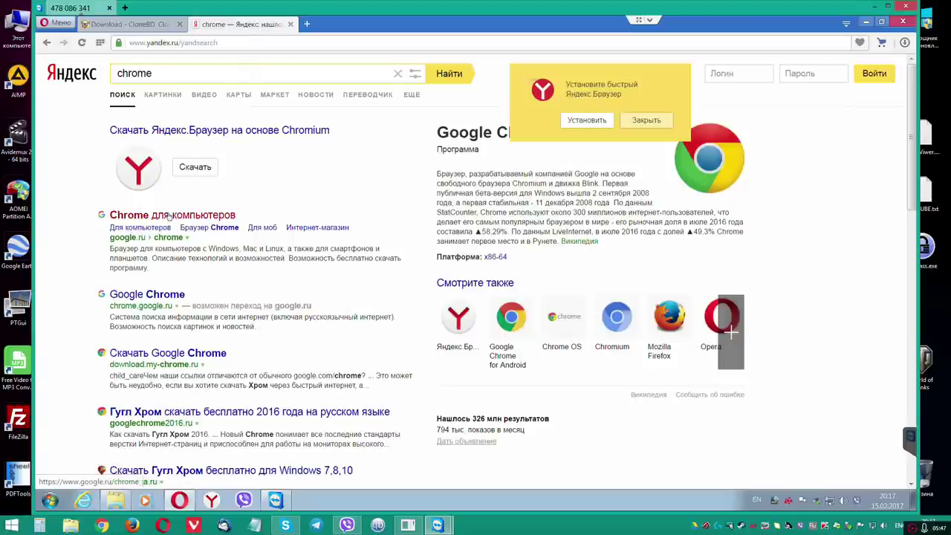
click(169, 215)
click(245, 24)
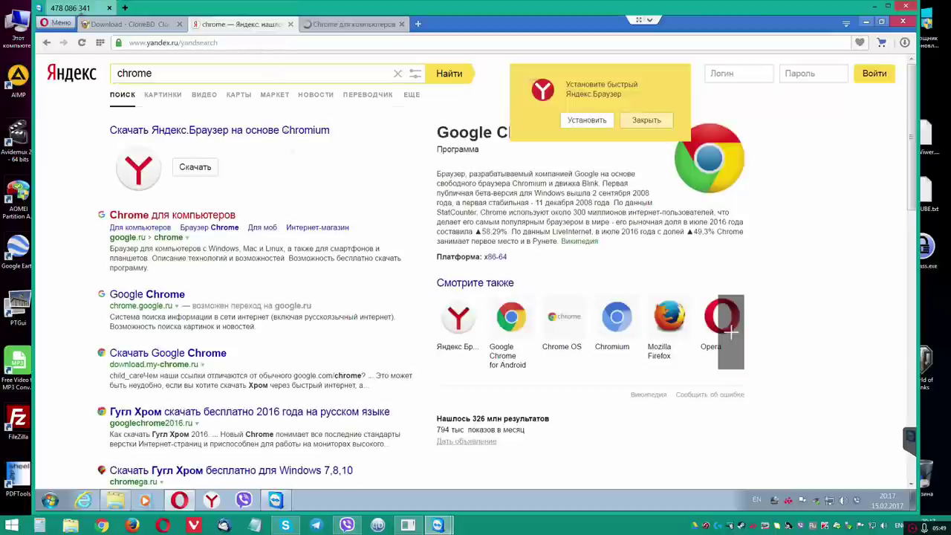
Step: Clear the chrome query from the Yandex search field
click(202, 75)
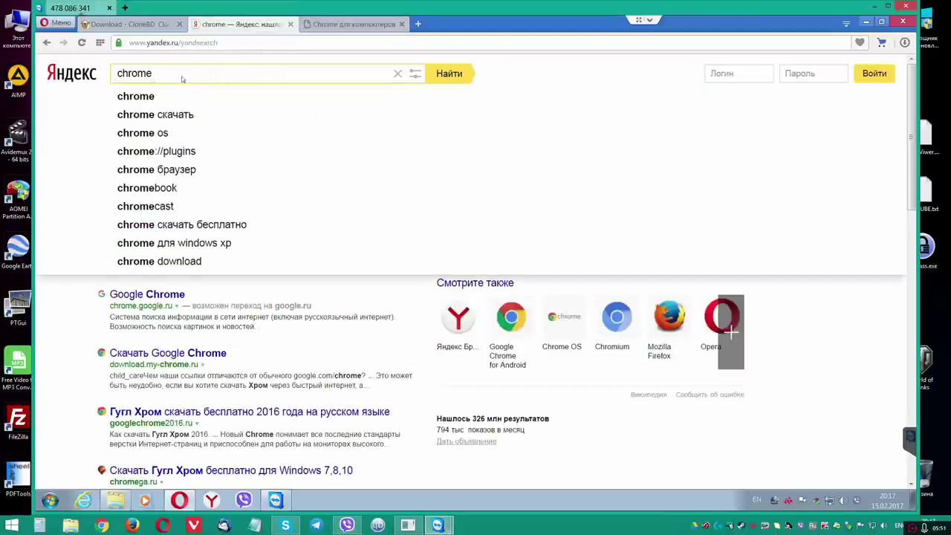
drag(180, 74, 96, 75)
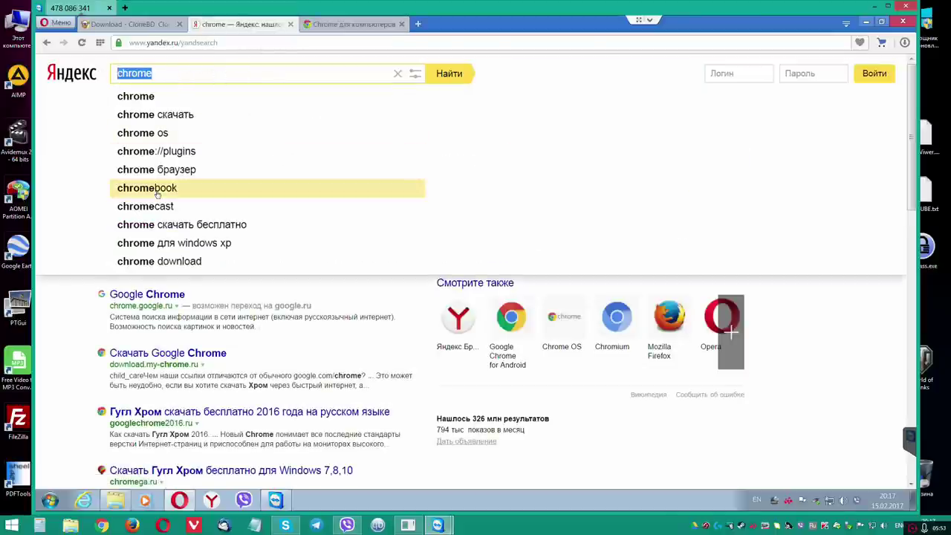
key(BackSpace)
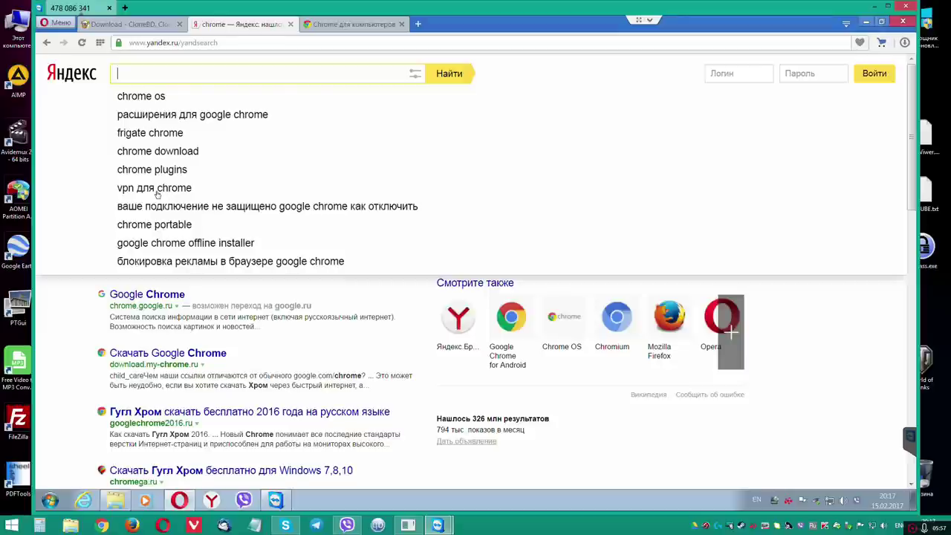
Step: Download Chrome from the google.ru page without making it the default browser, accept the terms, and run ChromeSetup.exe
click(368, 24)
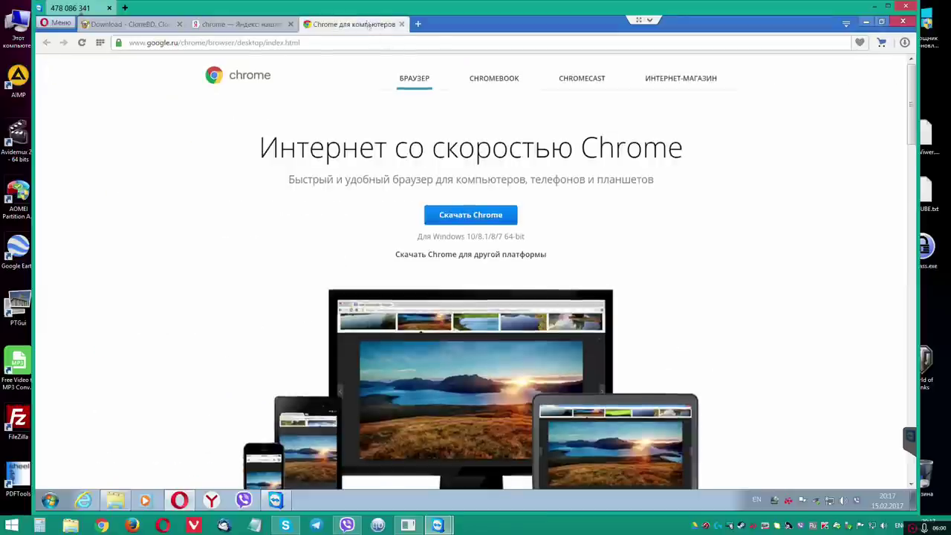
click(483, 216)
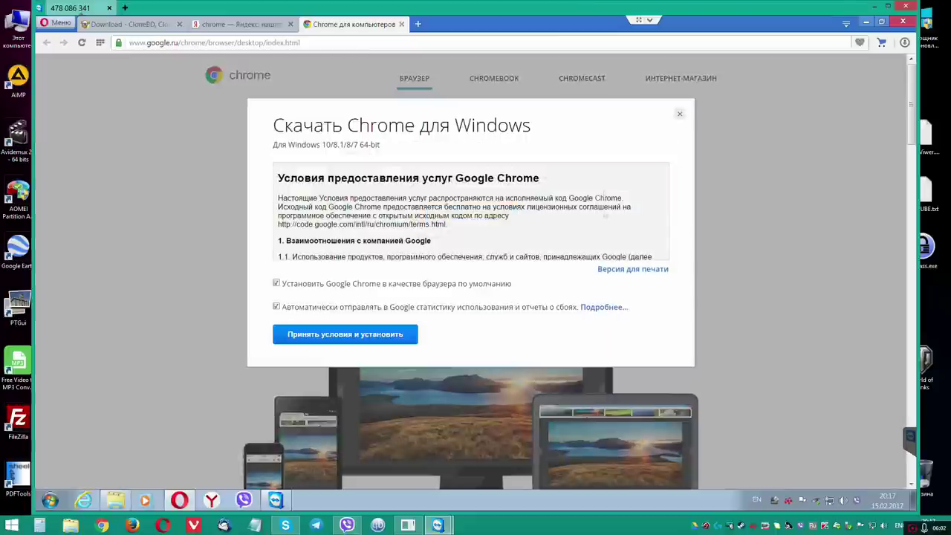
click(276, 285)
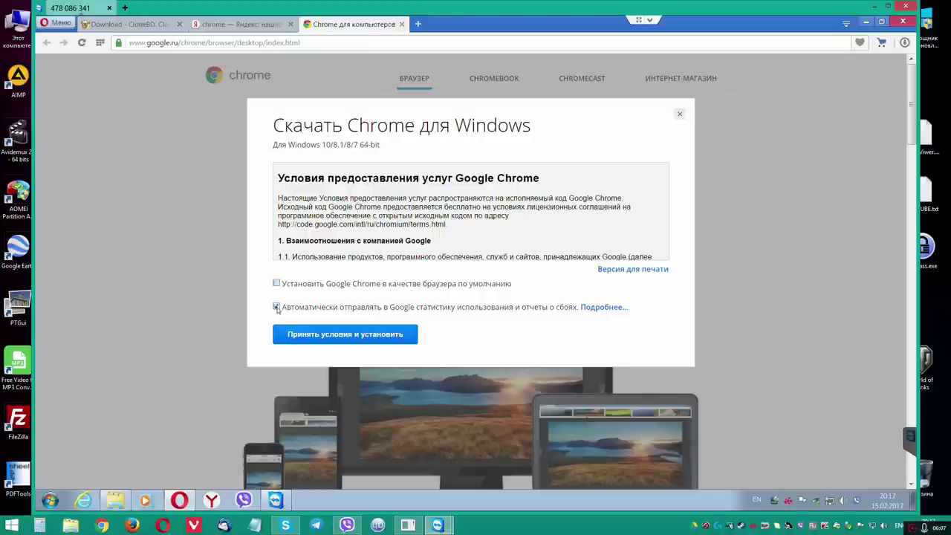
click(332, 336)
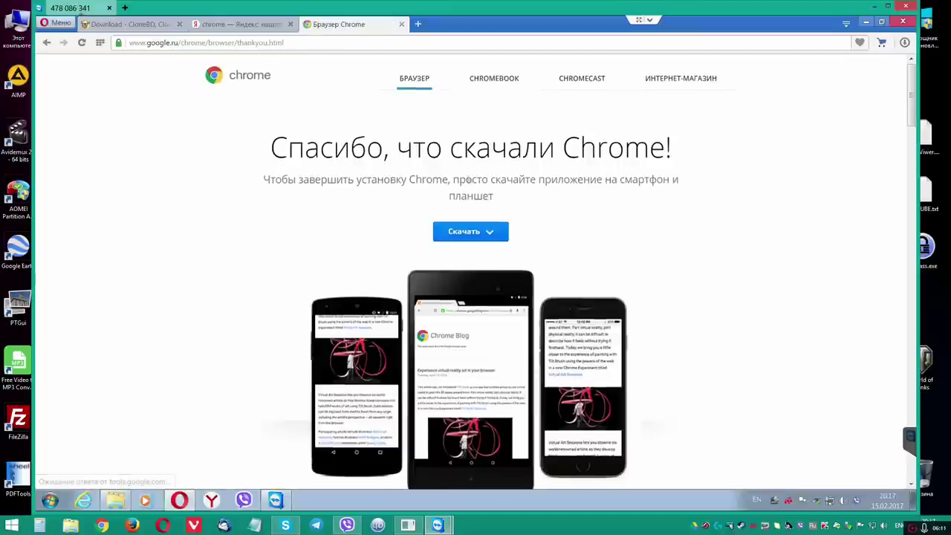
click(300, 274)
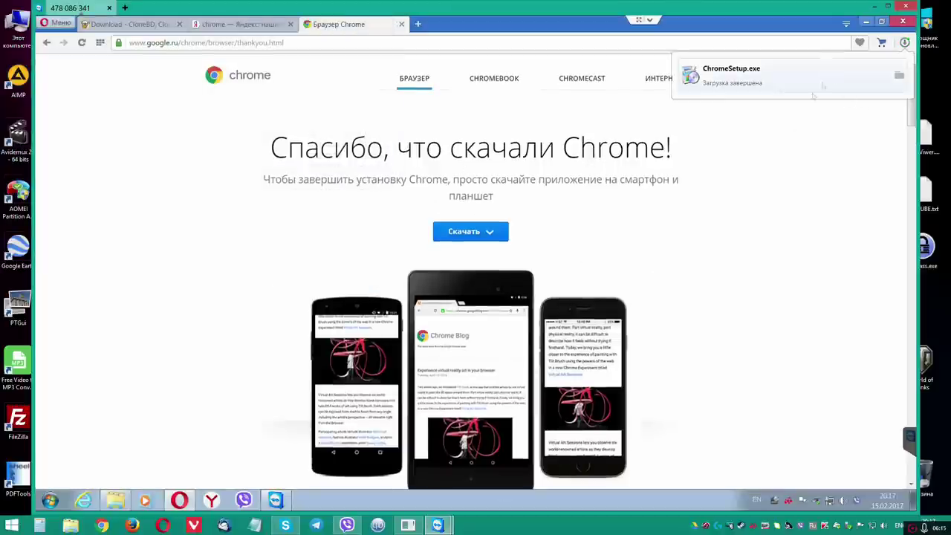
click(830, 77)
click(513, 272)
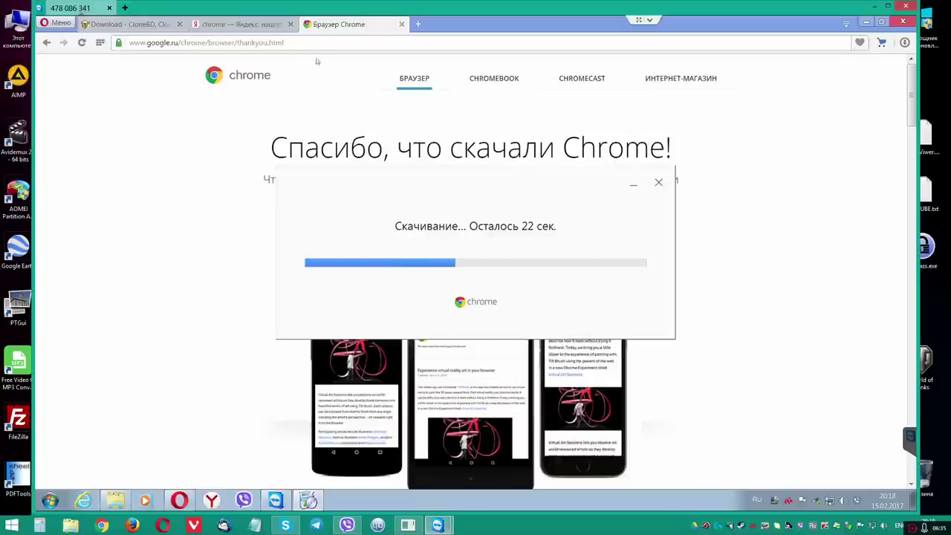
Step: Return to the Yandex results page and search for mozilla
click(264, 25)
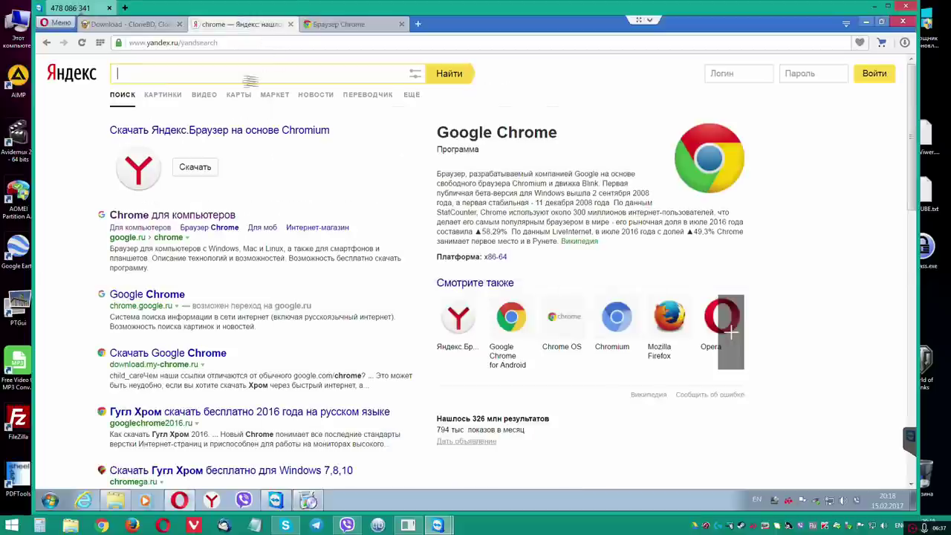
text(mo)
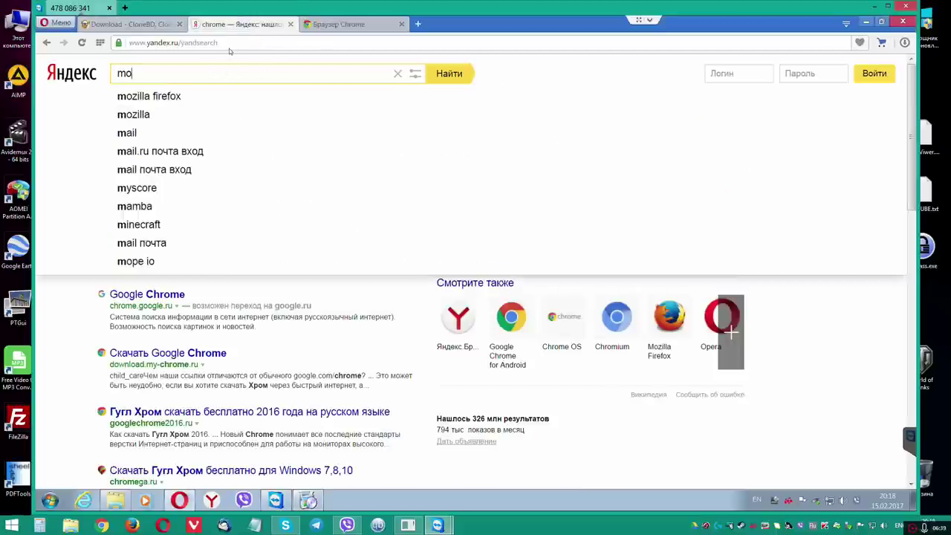
text(zilla)
key(Return)
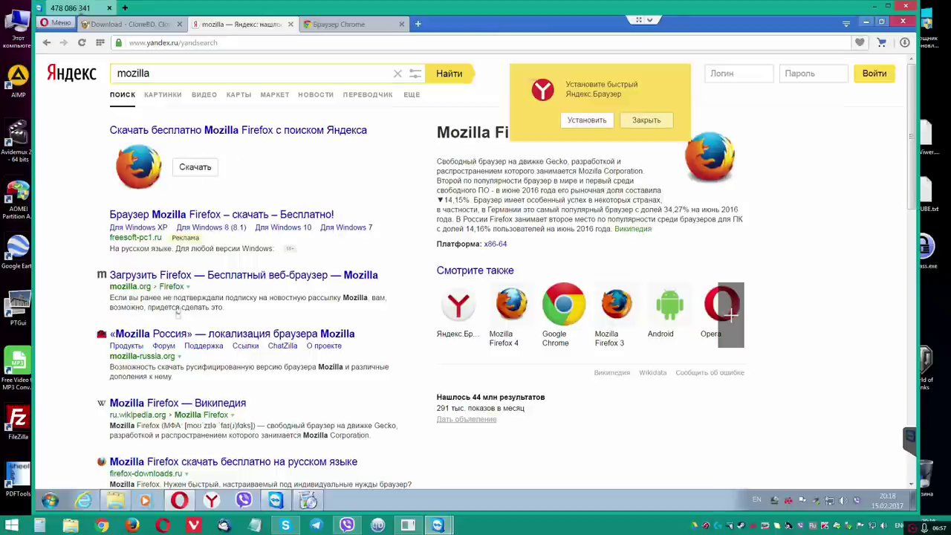
Step: Open the mozilla-russia.org result and download the Russian Firefox installer for Windows
click(155, 335)
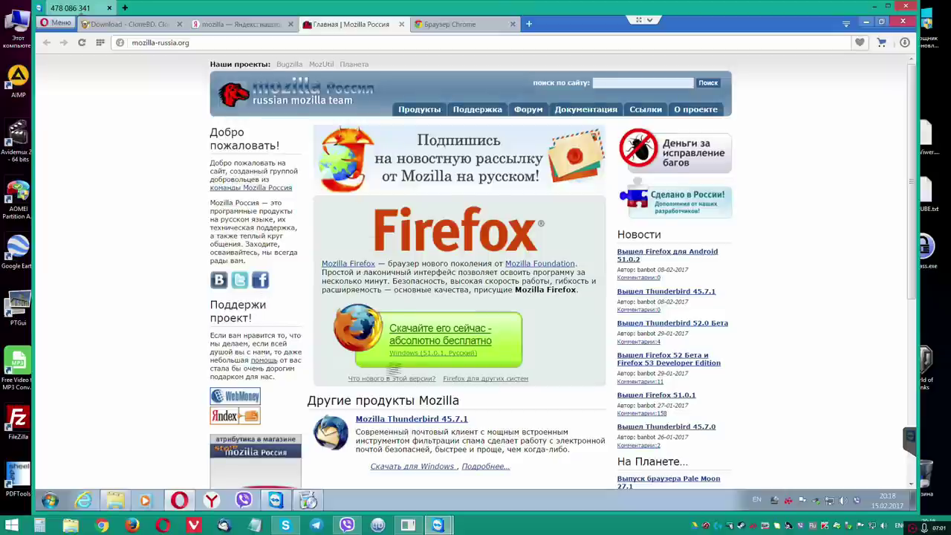
click(479, 343)
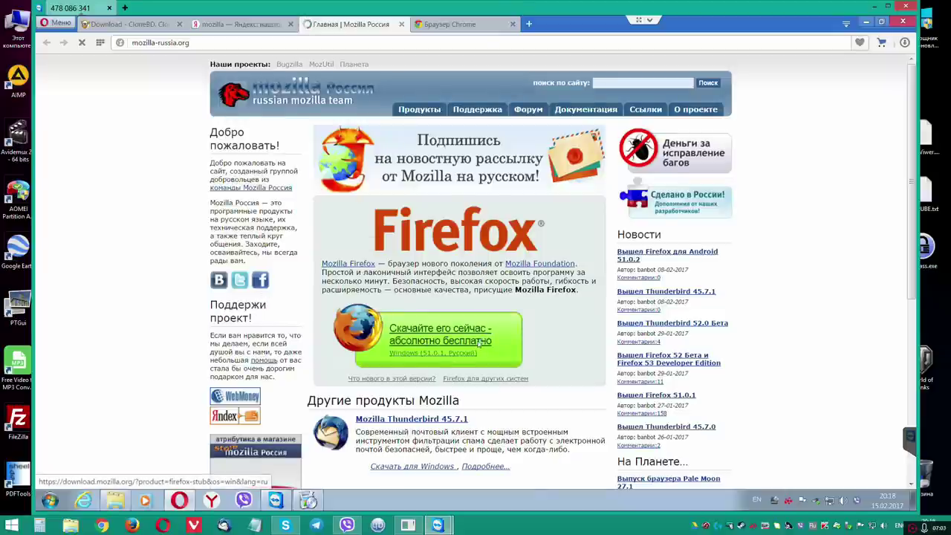
click(301, 272)
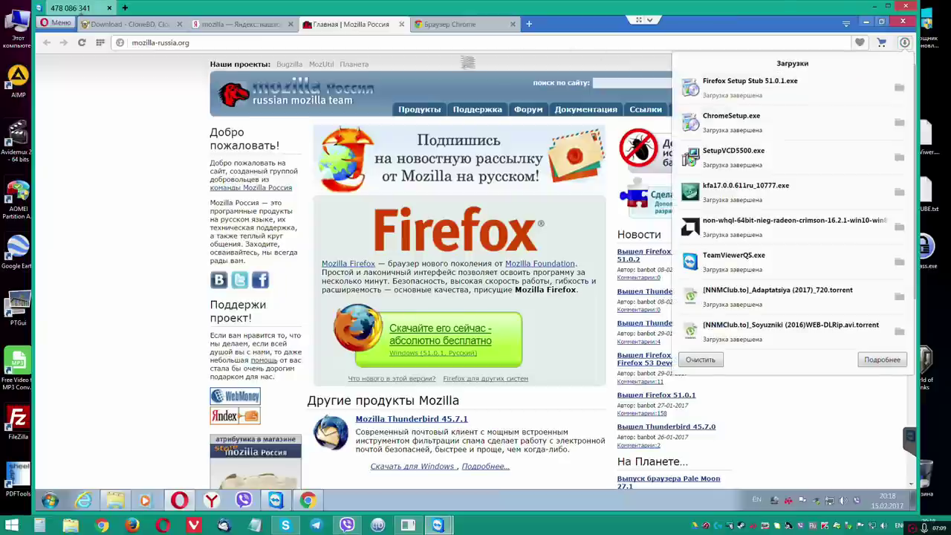
Step: Run Firefox Setup Stub 51.0.1.exe, review its settings, and install Firefox without making it the default browser
click(771, 87)
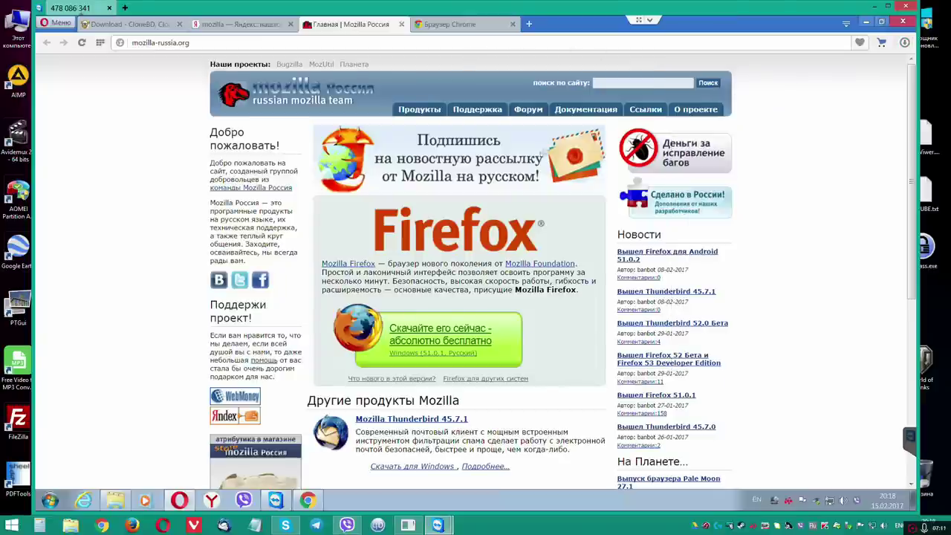
click(510, 272)
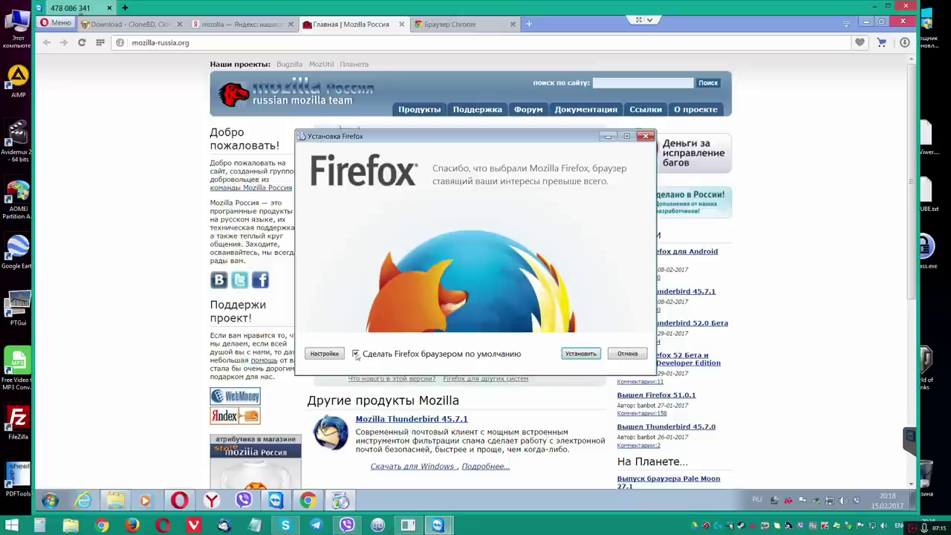
click(324, 354)
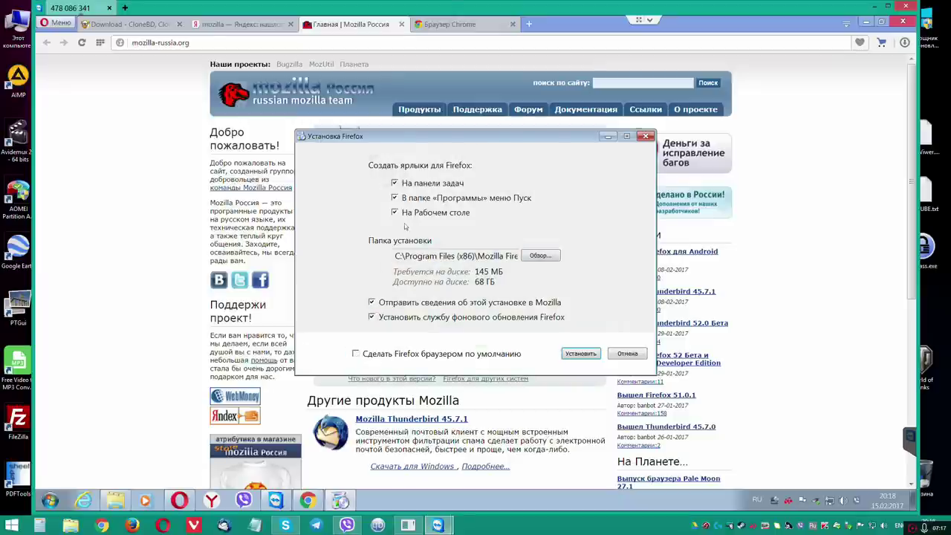
click(587, 353)
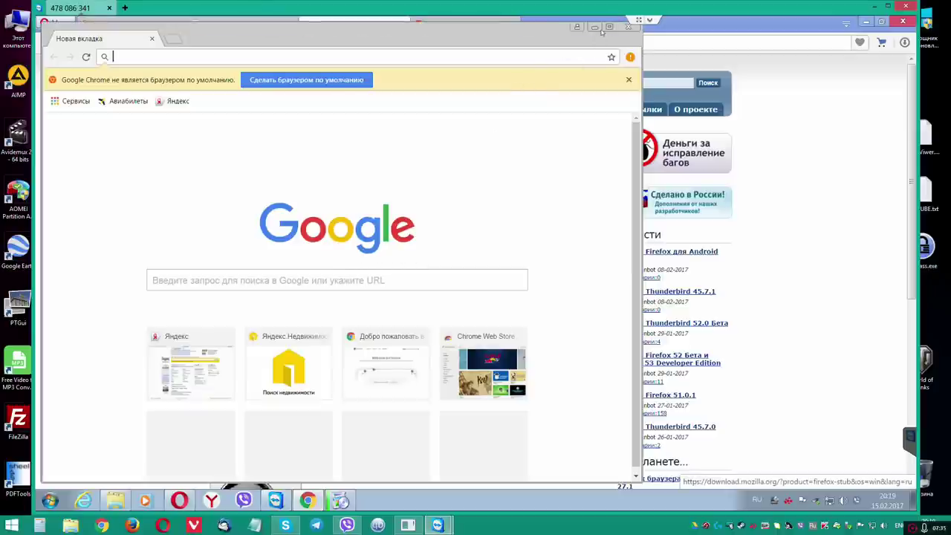
Step: Maximize the newly opened Chrome window and dismiss its default browser offer
click(609, 28)
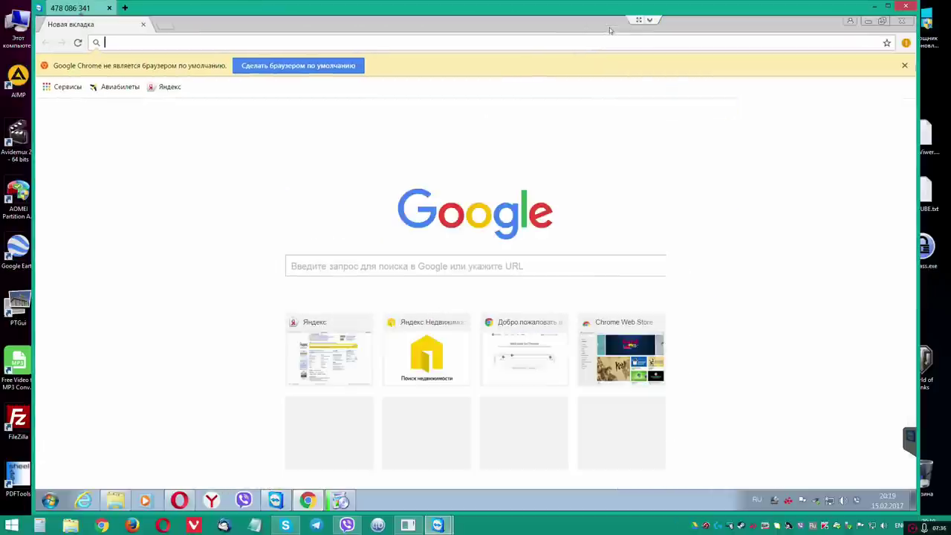
click(904, 66)
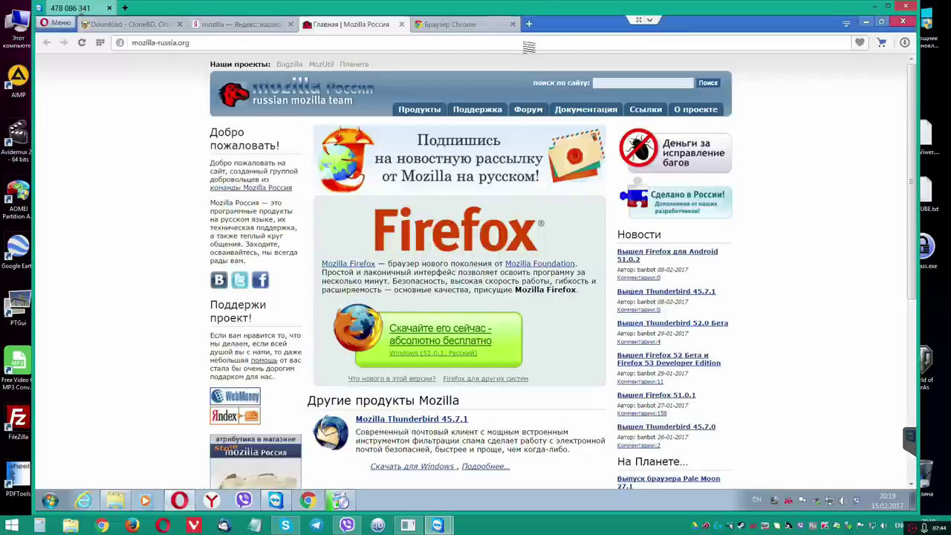
Step: Search Yandex for vivaldi in a new Opera tab, view the vivaldi.com page, and close it
click(529, 23)
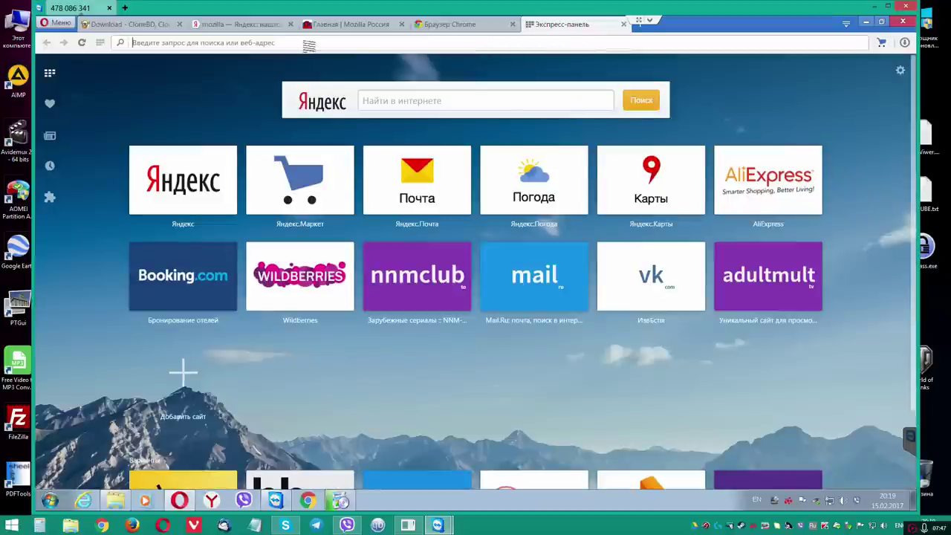
text(vivaldi)
key(Return)
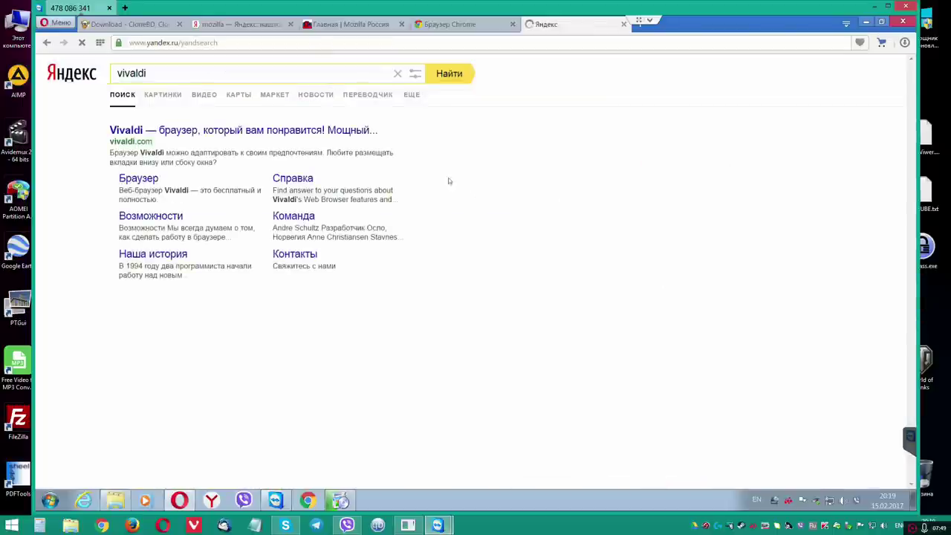
click(357, 130)
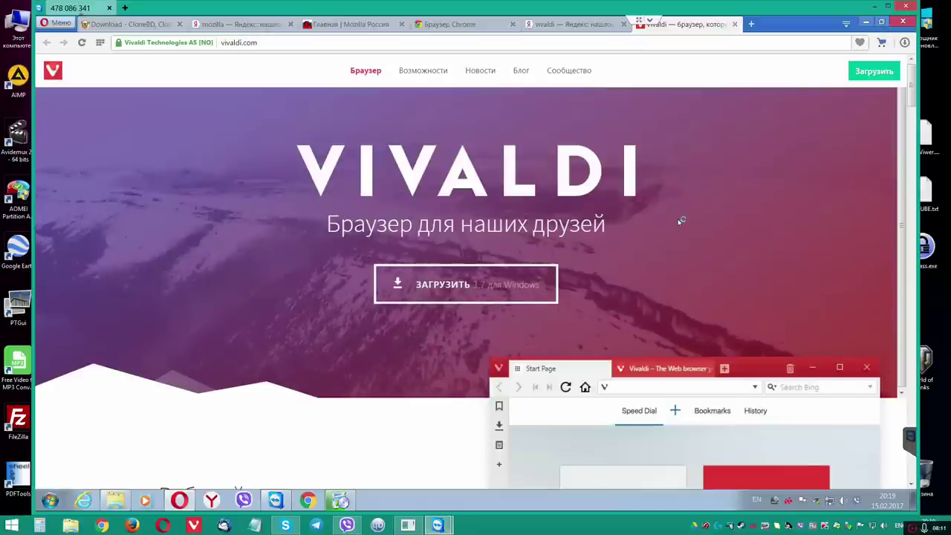
key(ctrl+w)
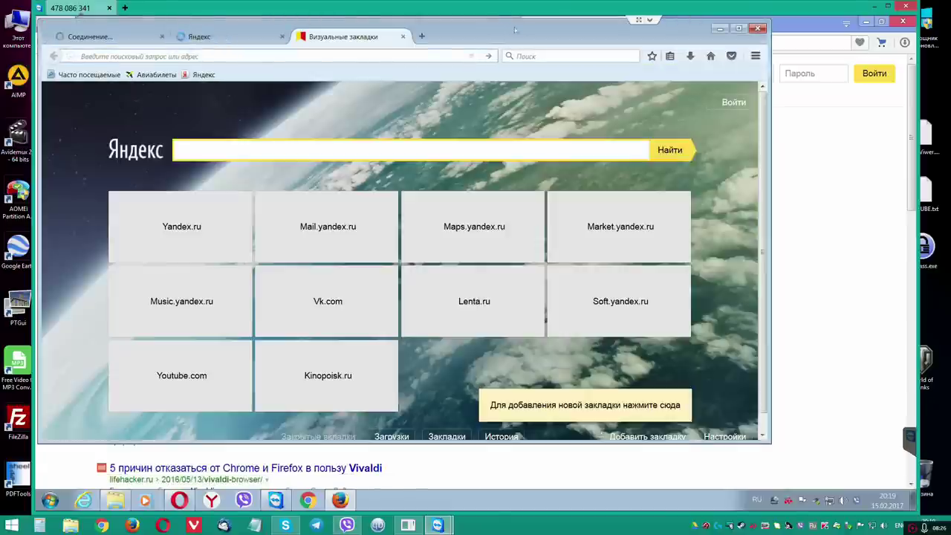
Step: Minimize the Firefox window, then close all remaining Opera tabs and exit Opera
drag(581, 36, 655, 42)
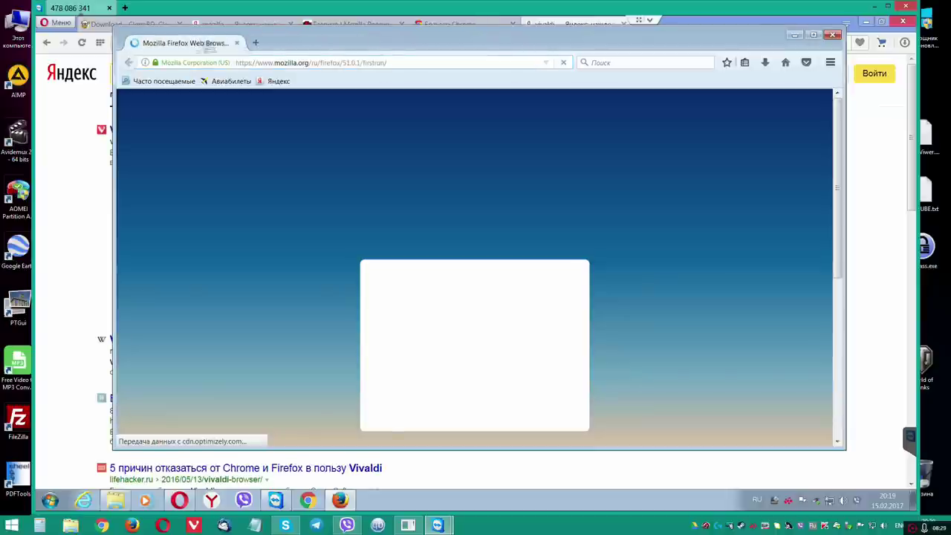
click(795, 34)
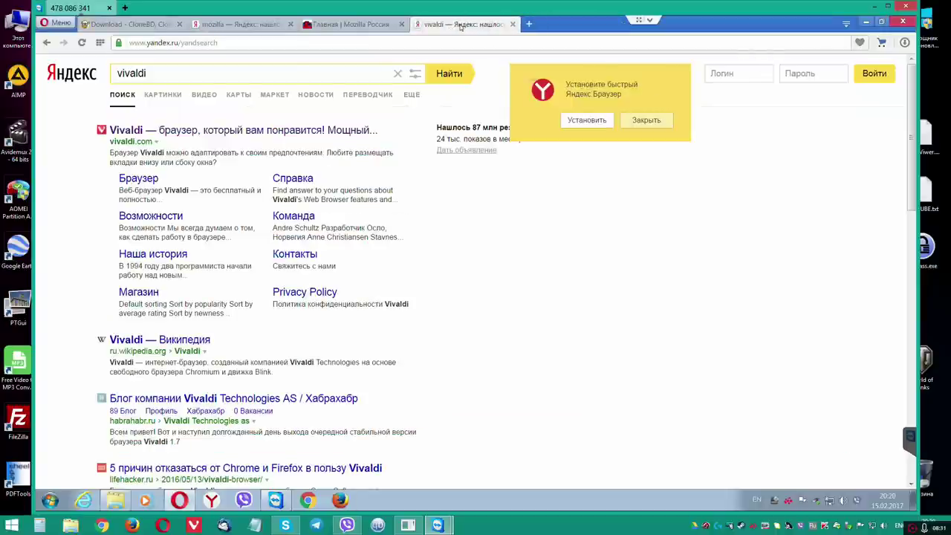
key(ctrl+w)
key(ctrl+w)
key(ctrl+w)
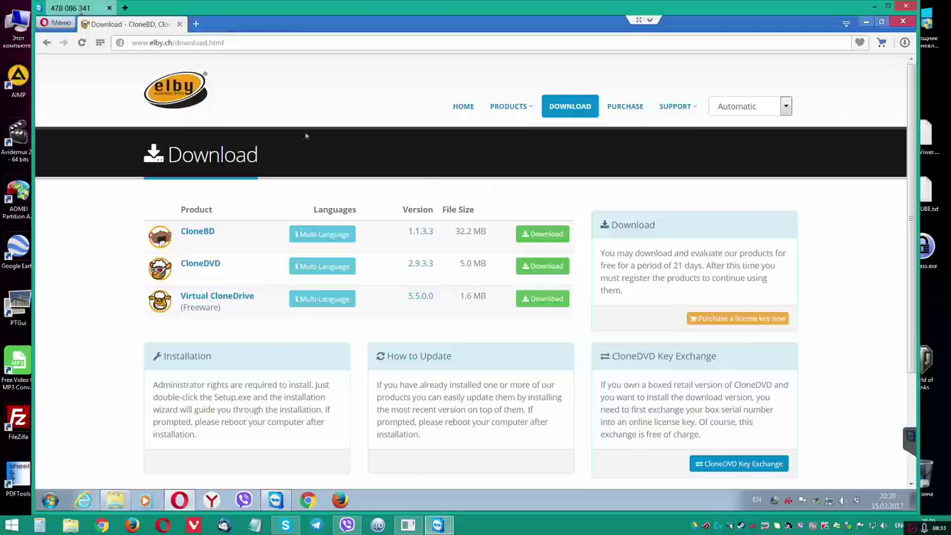
key(ctrl+w)
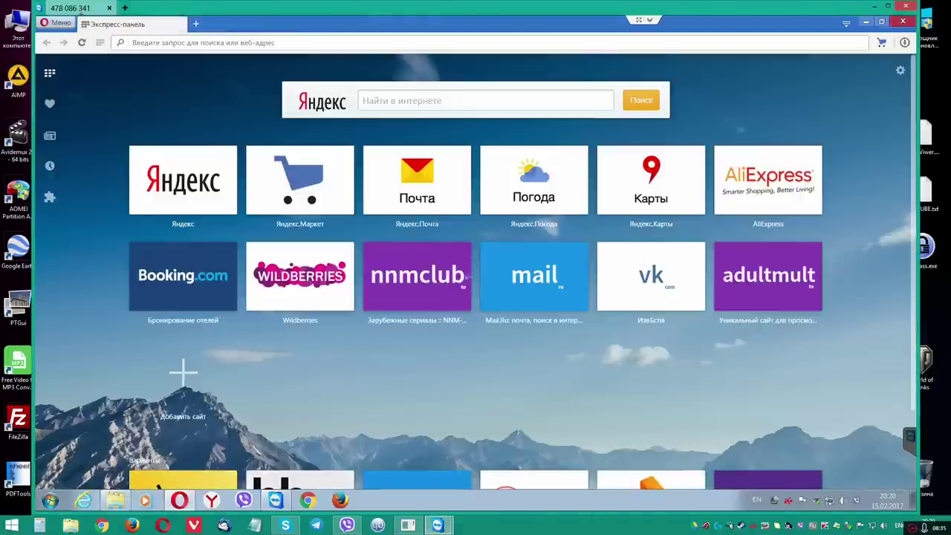
key(alt+F4)
Step: Enlarge the Компьютер window and reposition it centrally on the remote desktop
drag(584, 50, 661, 48)
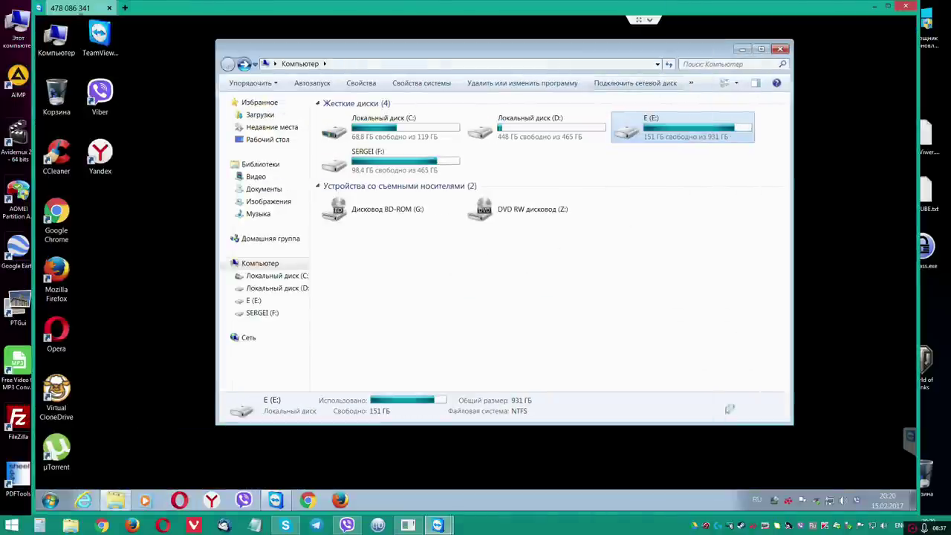
drag(792, 424, 856, 473)
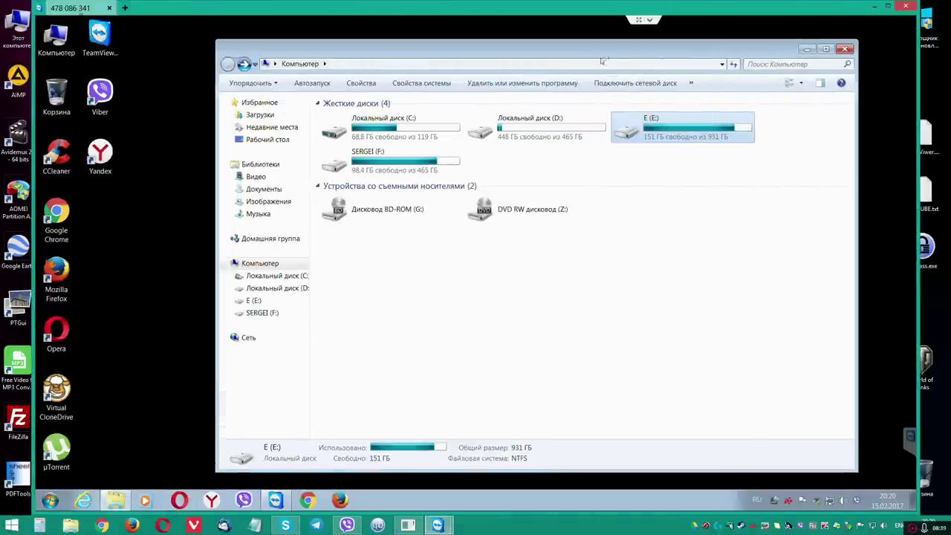
drag(588, 49, 522, 51)
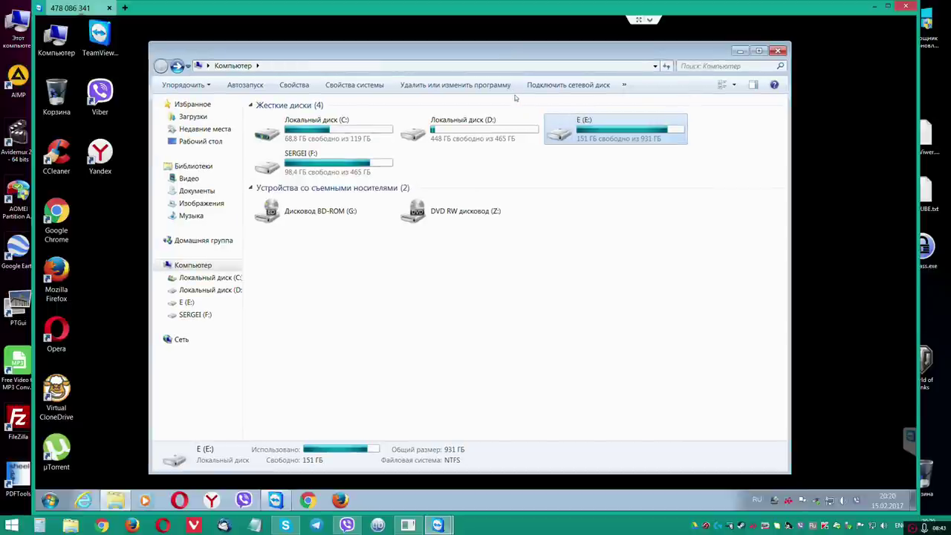
Step: Check the space on local disks C: and D:, and open disk D: to inspect its contents
click(320, 138)
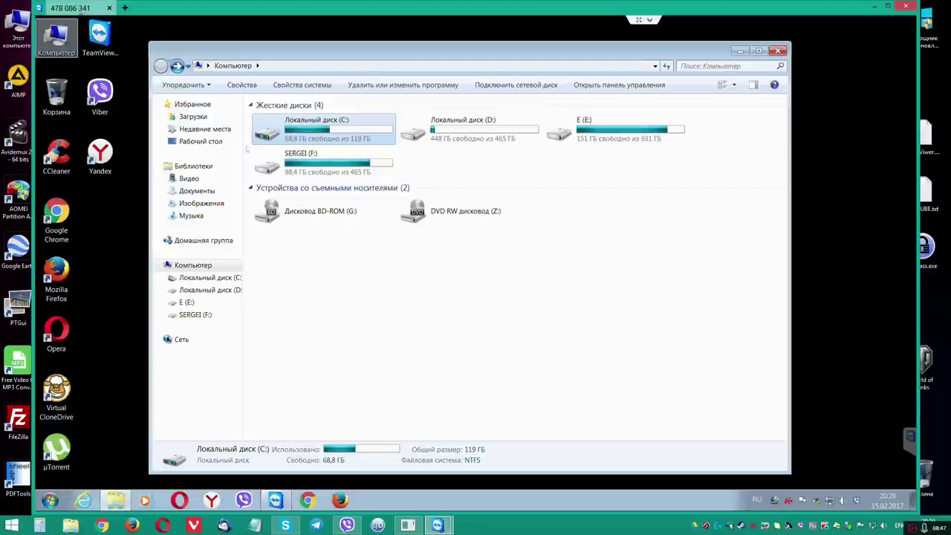
click(476, 138)
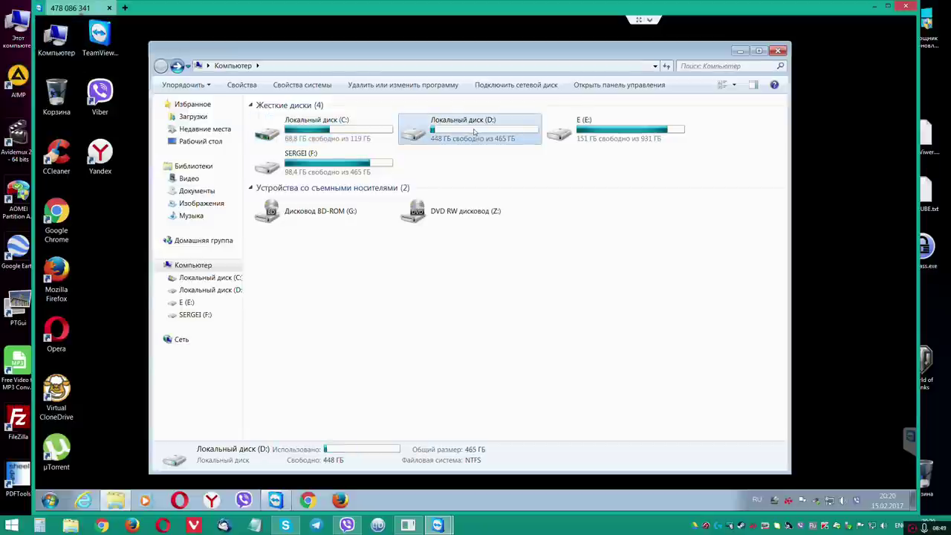
double_click(474, 132)
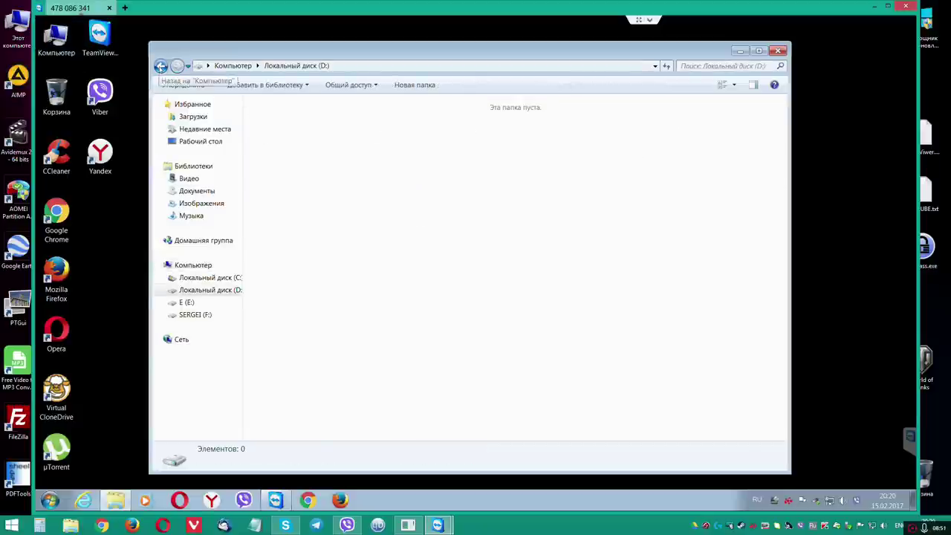
Step: Check the properties of local disk D: and its Disk Cleanup file list, then close both without cleaning anything
click(161, 65)
right_click(466, 127)
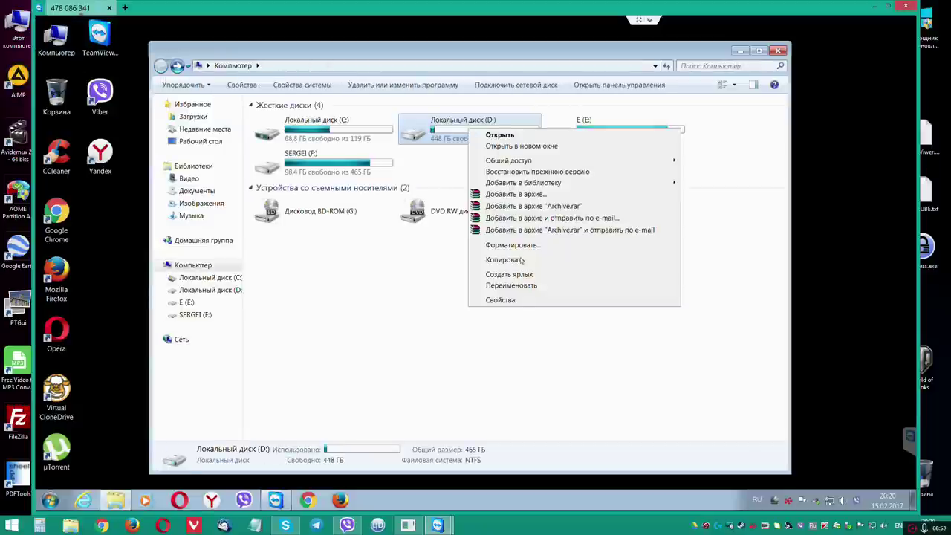
click(520, 300)
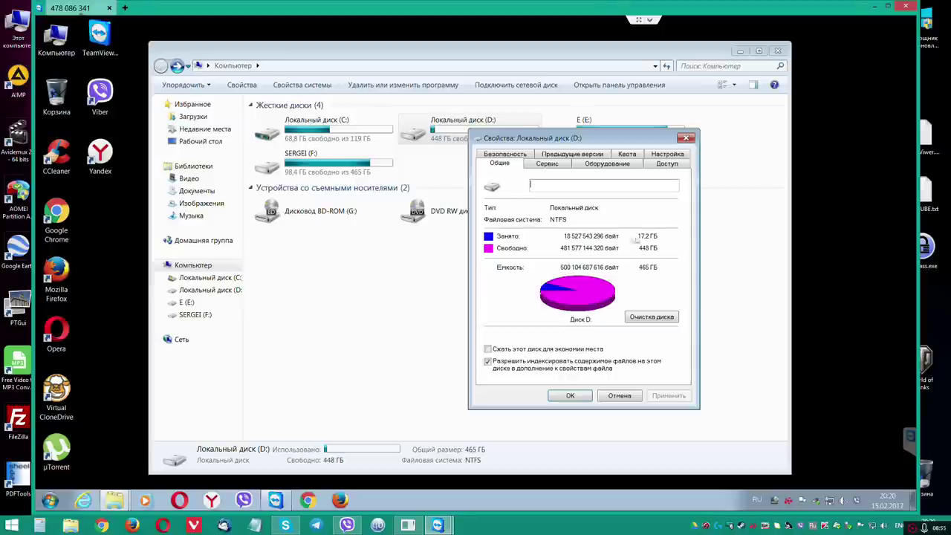
click(643, 318)
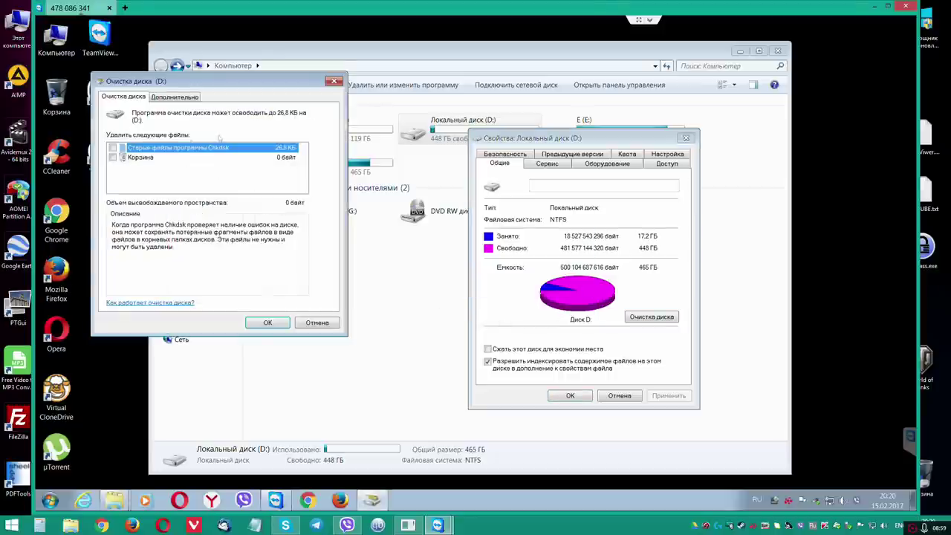
click(335, 80)
click(686, 138)
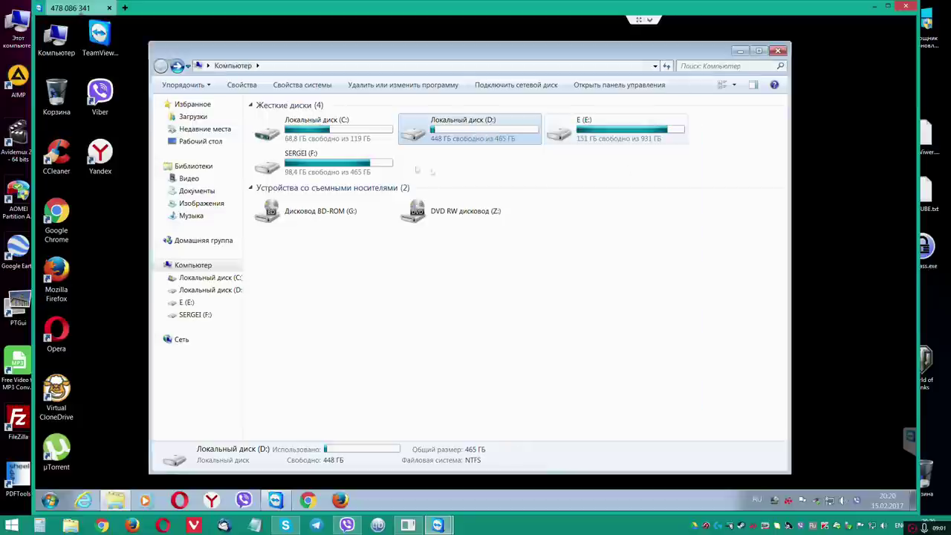
Step: Find cmd, run it as administrator, and move the command window below the disk list
click(50, 500)
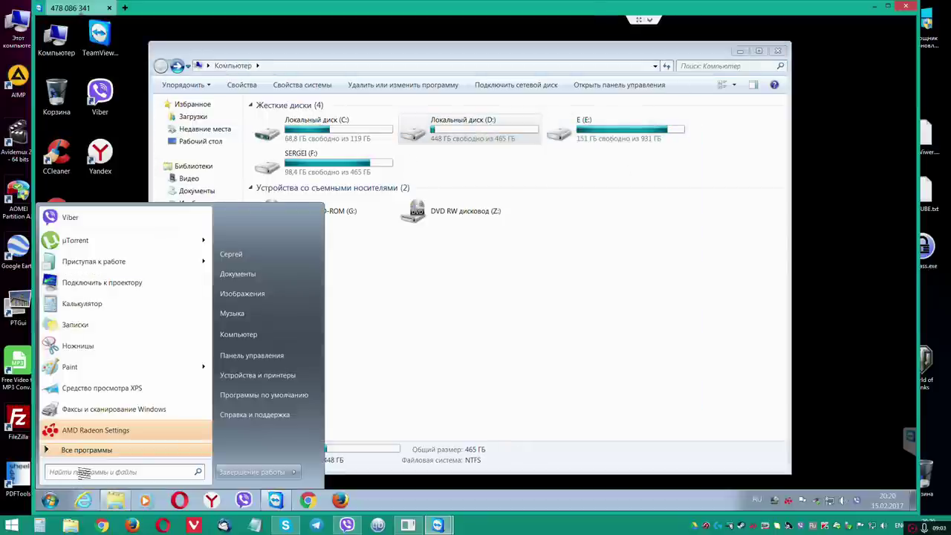
text(c)
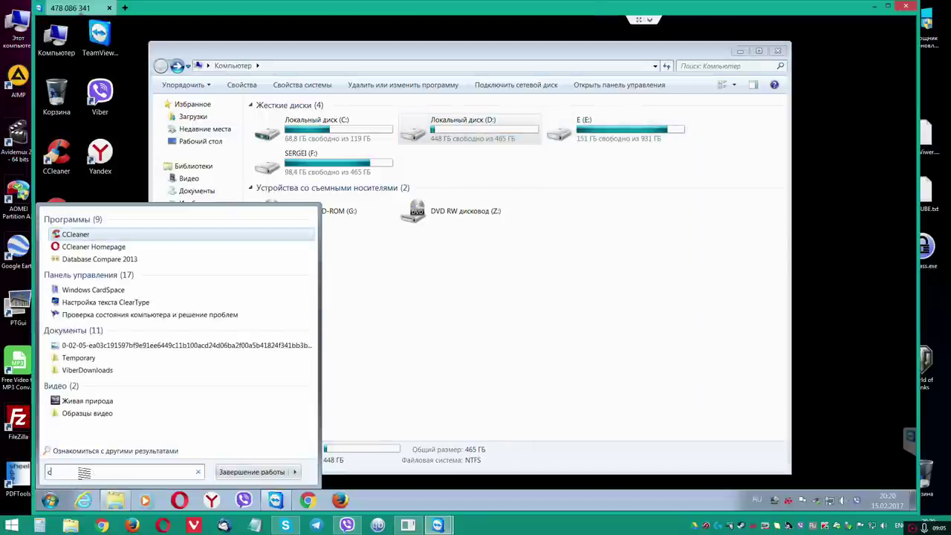
text(md)
right_click(72, 236)
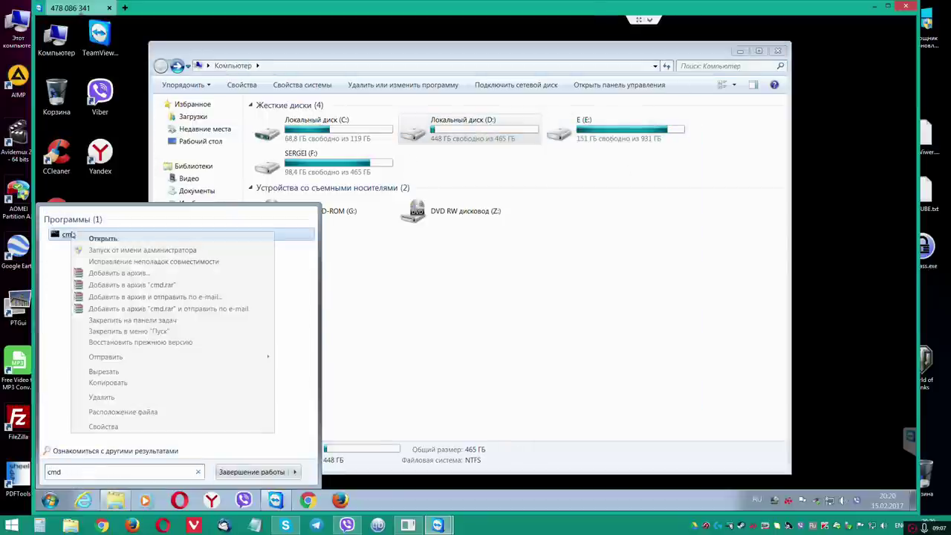
click(141, 250)
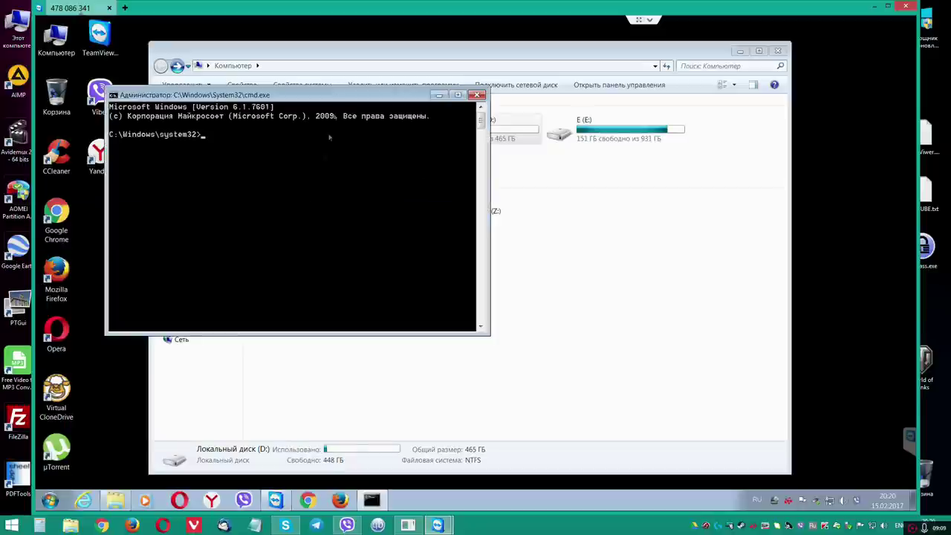
drag(329, 95, 310, 240)
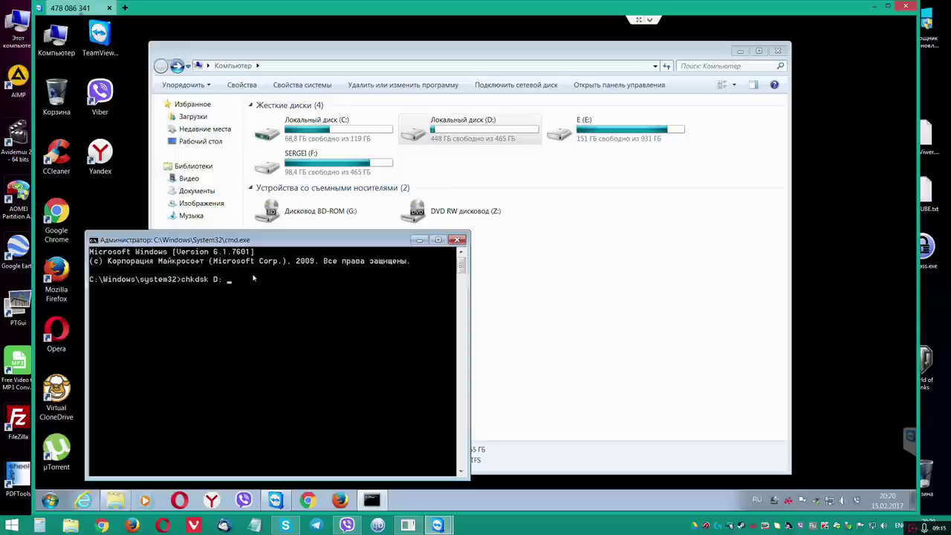
Step: Run chkdsk D: /f, agree to dismount the volume, and close the command window once the check finishes
key(Return)
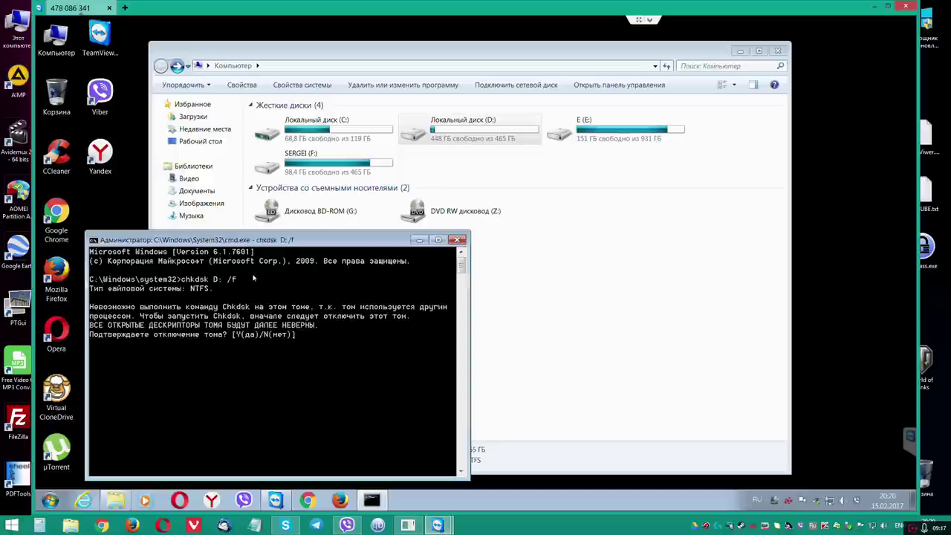
text(y)
key(Return)
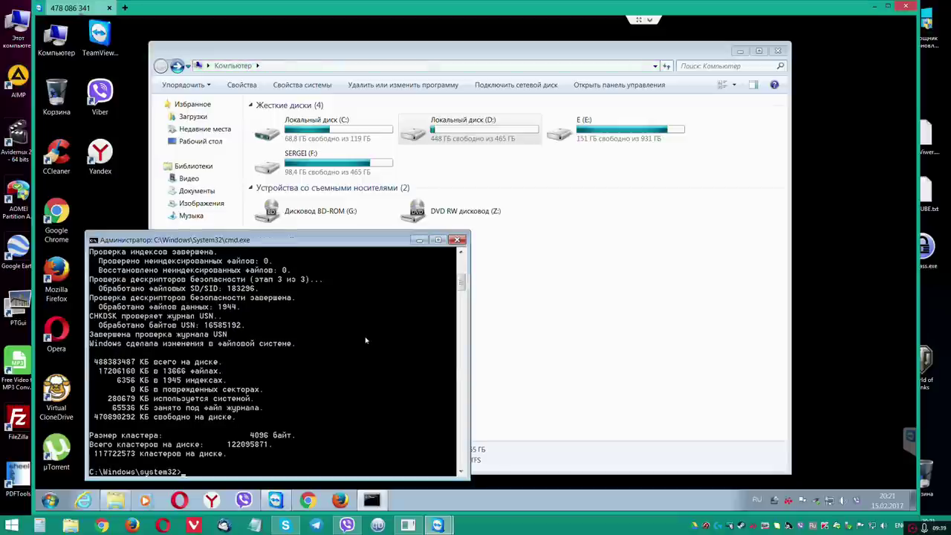
click(459, 239)
Step: Open disk D: and change the folder options to show hidden files, known file extensions and protected system files
double_click(460, 137)
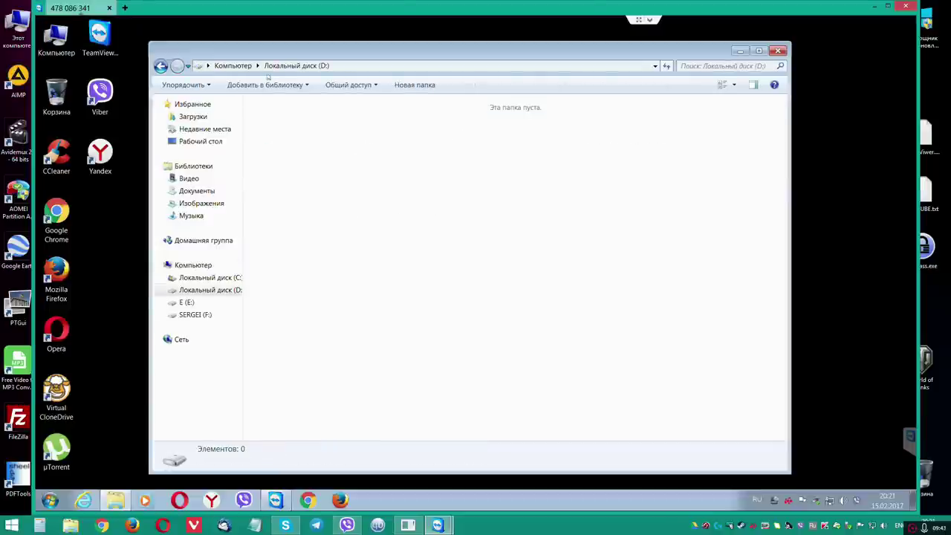
click(242, 82)
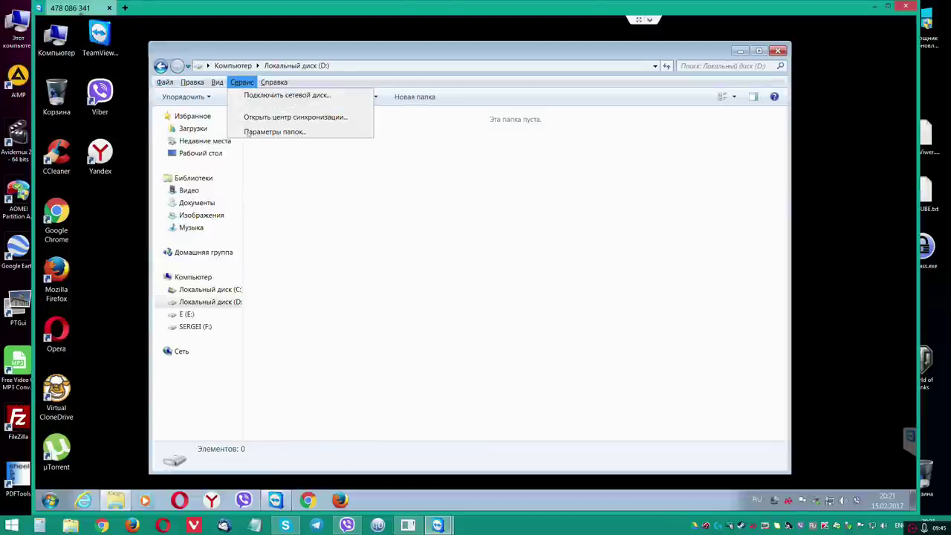
click(249, 124)
click(203, 111)
drag(222, 95, 544, 107)
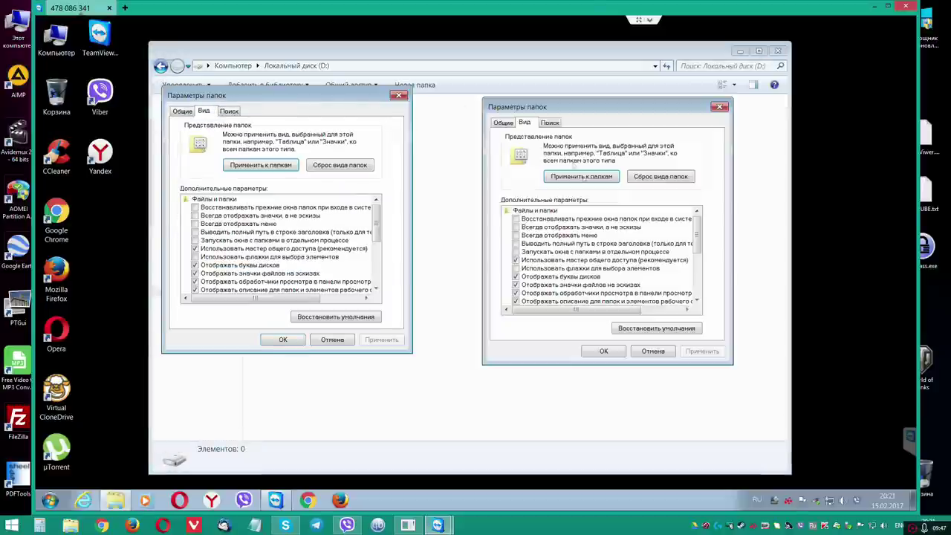
scroll(591, 292, down, 10)
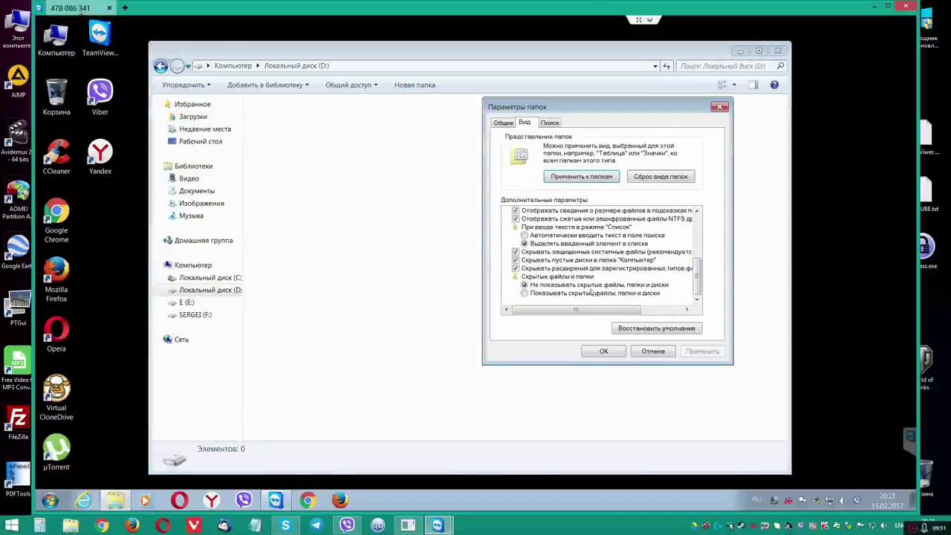
click(525, 293)
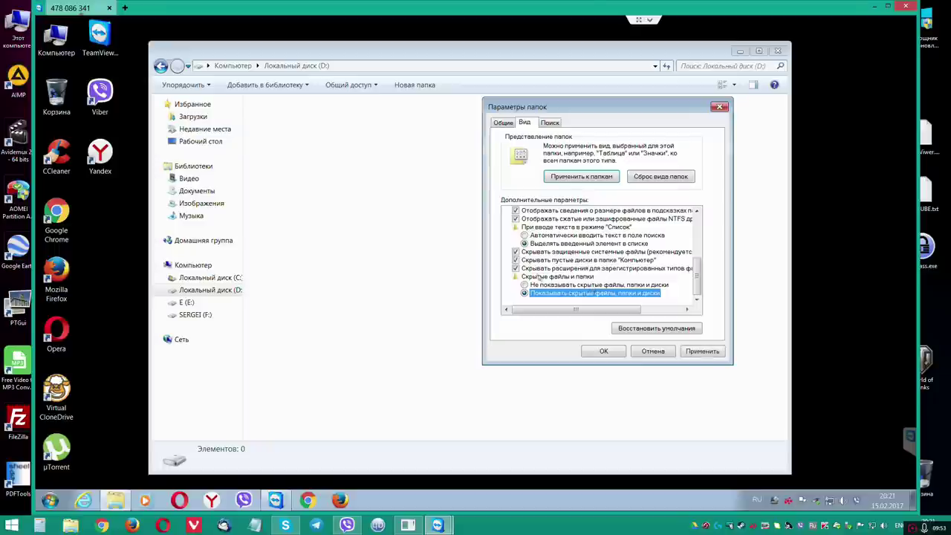
click(516, 268)
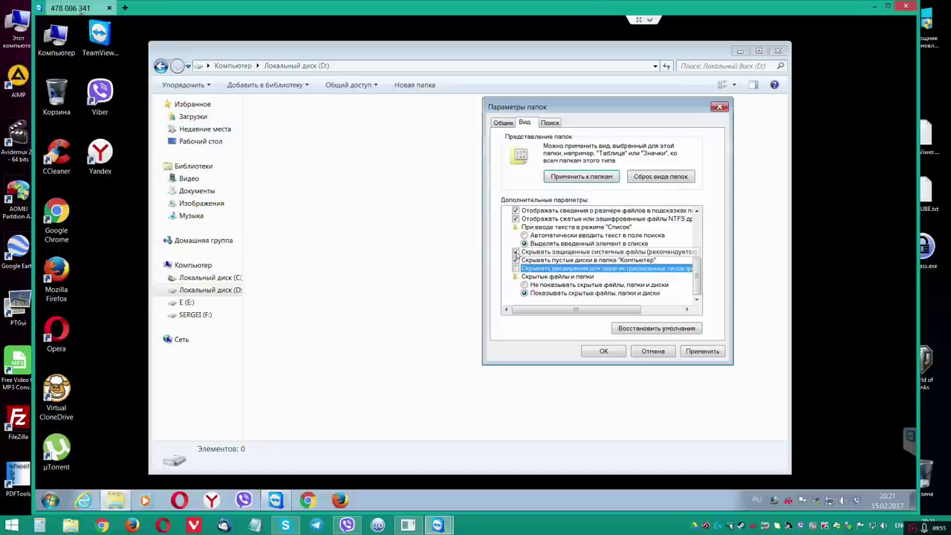
click(516, 252)
click(575, 278)
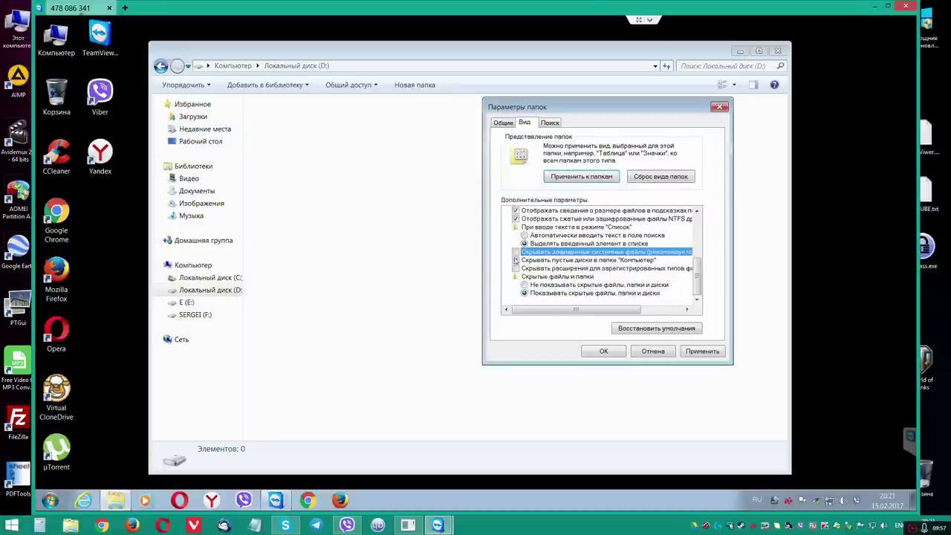
click(719, 353)
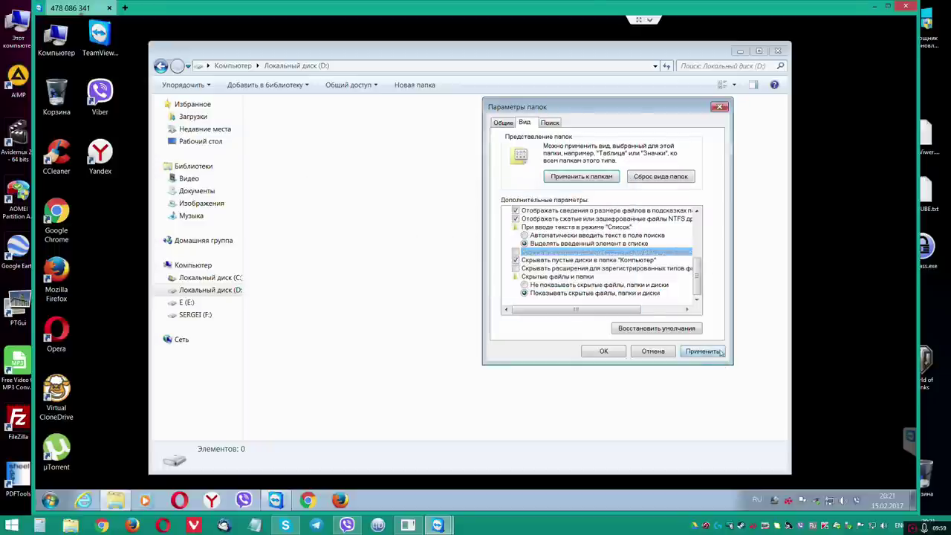
click(602, 353)
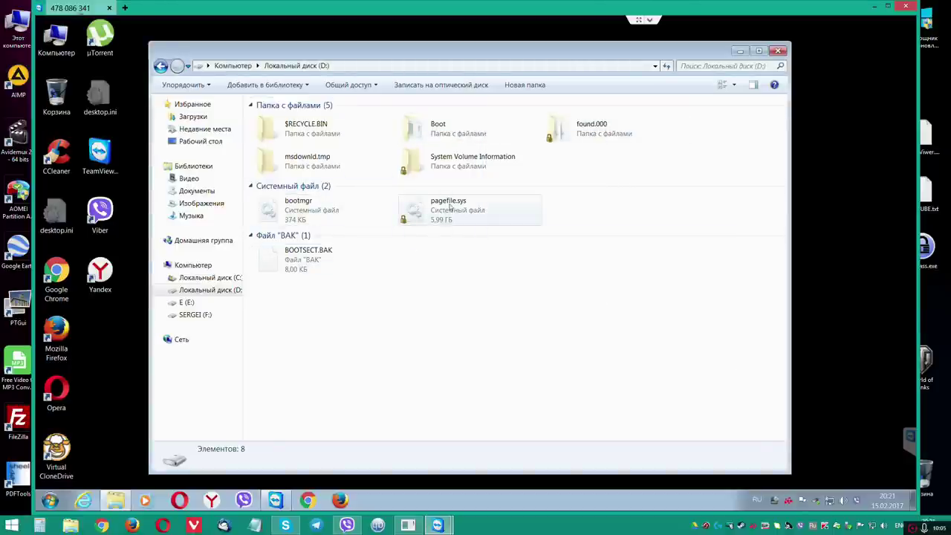
Step: Examine the system files on disk D:, look through the Boot folder, and return to the disk's root
mouse_move(451, 211)
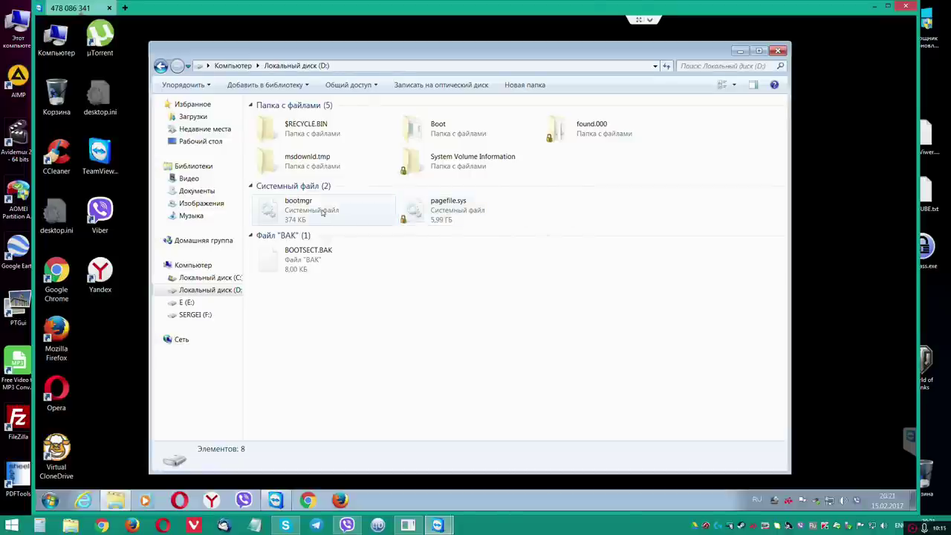
mouse_move(322, 213)
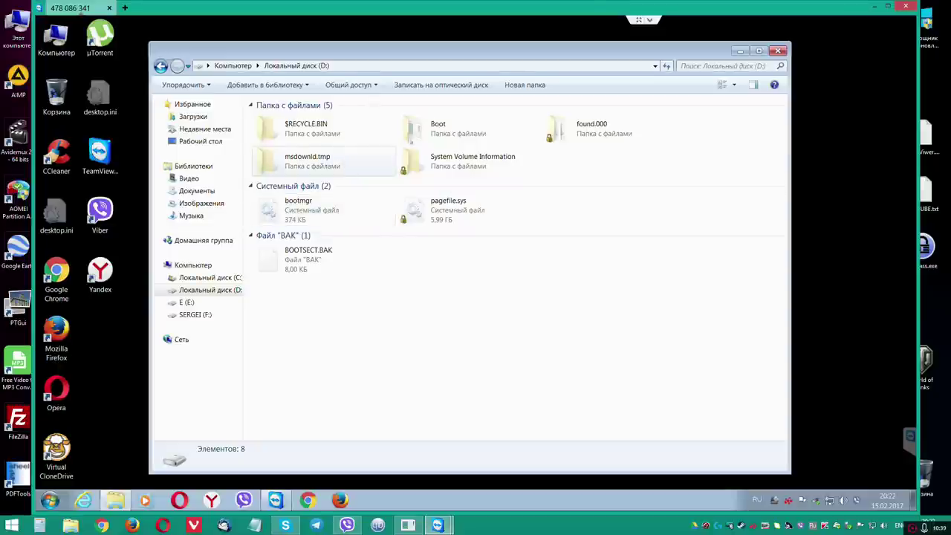
double_click(436, 126)
scroll(300, 240, down, 3)
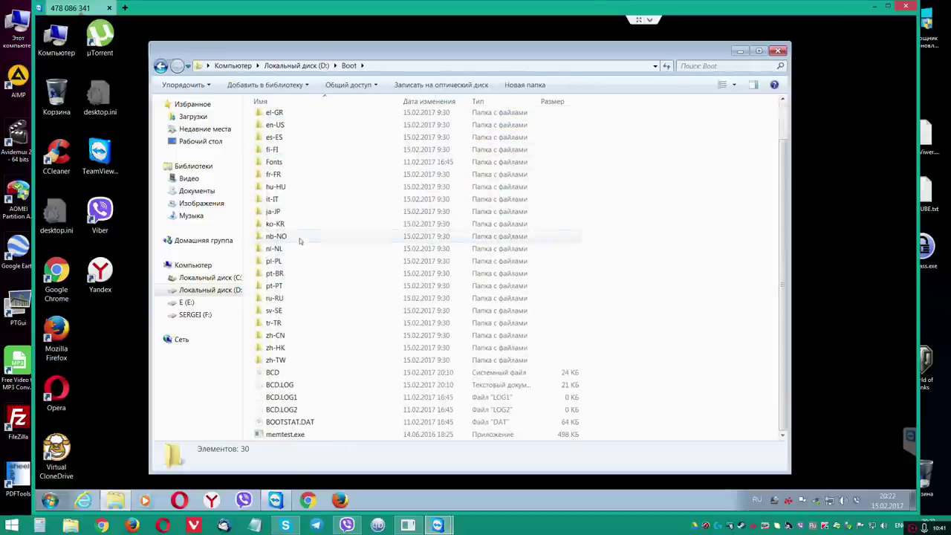
click(160, 65)
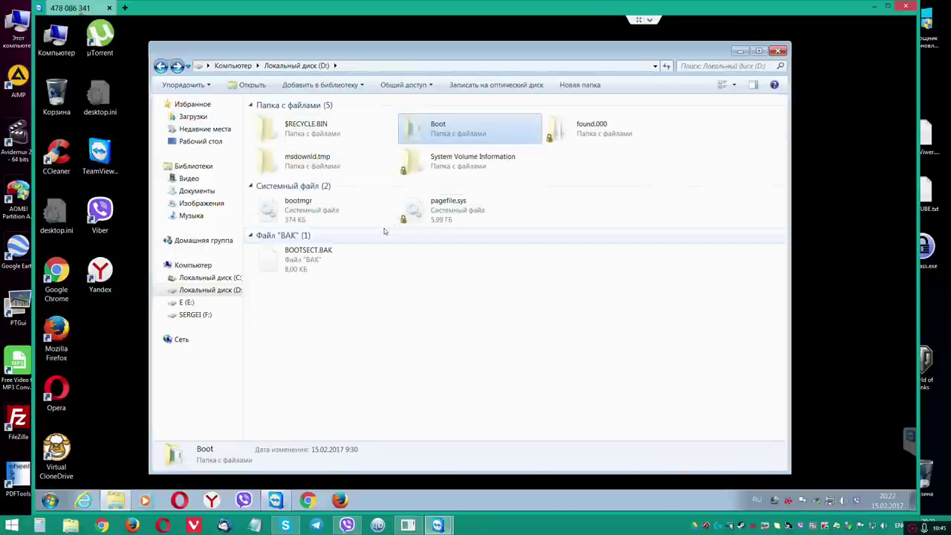
Step: Open Disk Management in Управление компьютером and enlarge and reposition the window to show all volume columns
right_click(56, 38)
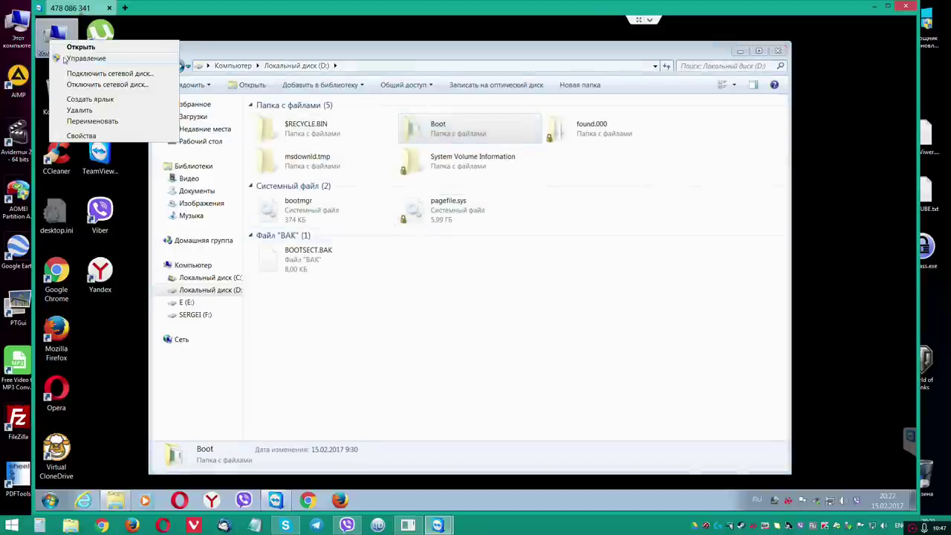
key(Escape)
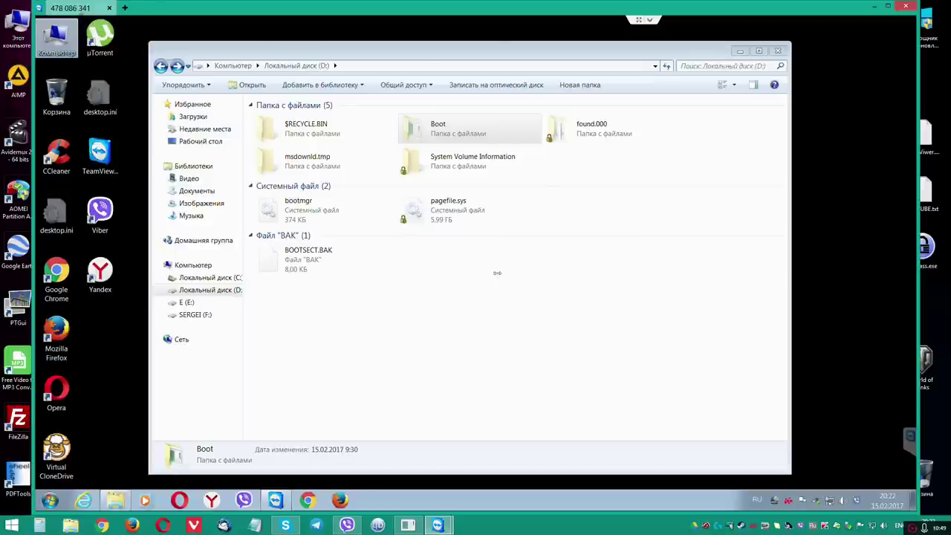
drag(370, 40, 588, 66)
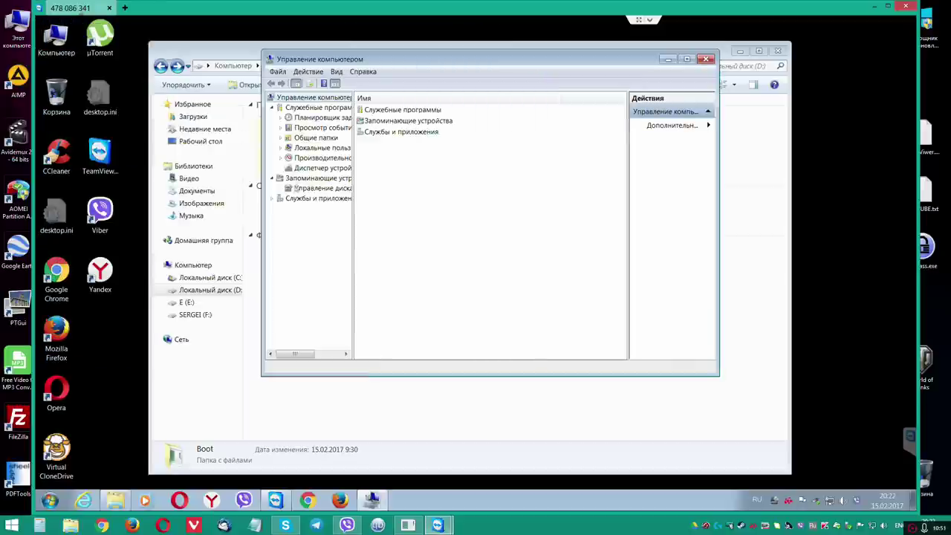
click(323, 188)
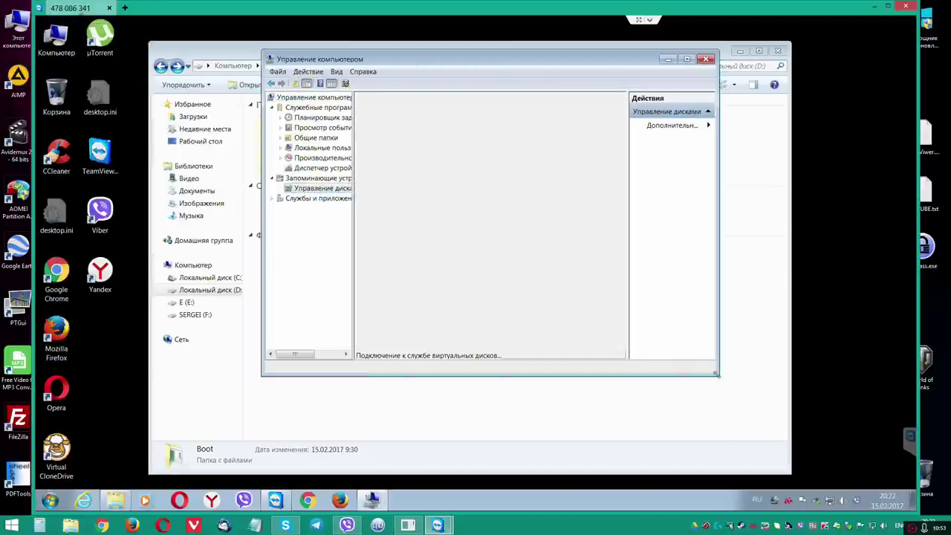
drag(719, 376, 860, 482)
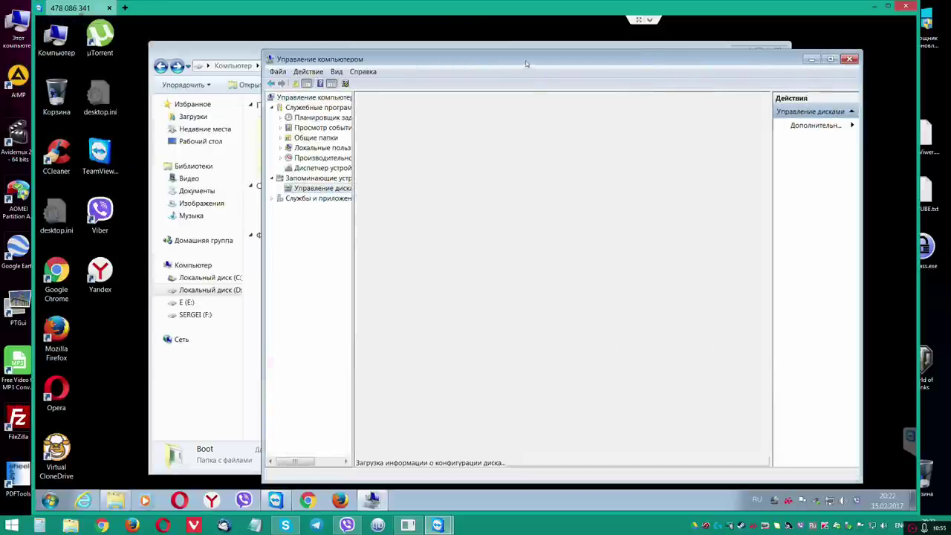
drag(525, 61, 340, 47)
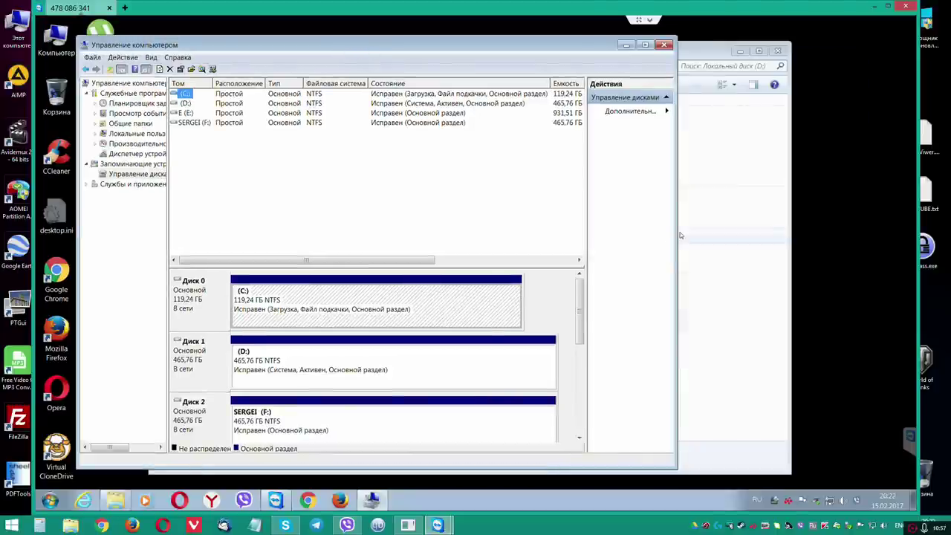
drag(676, 235, 709, 251)
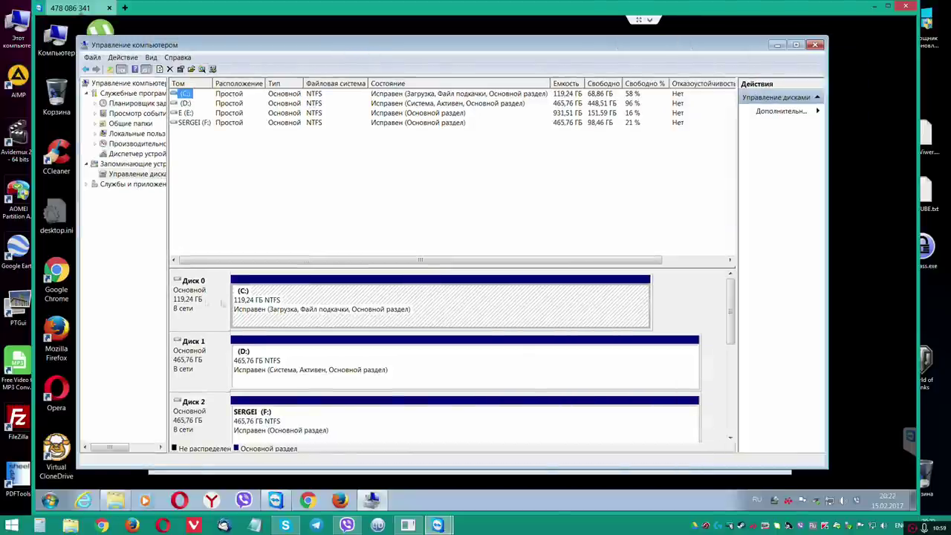
Step: Enlarge the graphical disk view and compare the status of partition C: on Диск 0 with D: on Диск 1
click(197, 301)
click(284, 307)
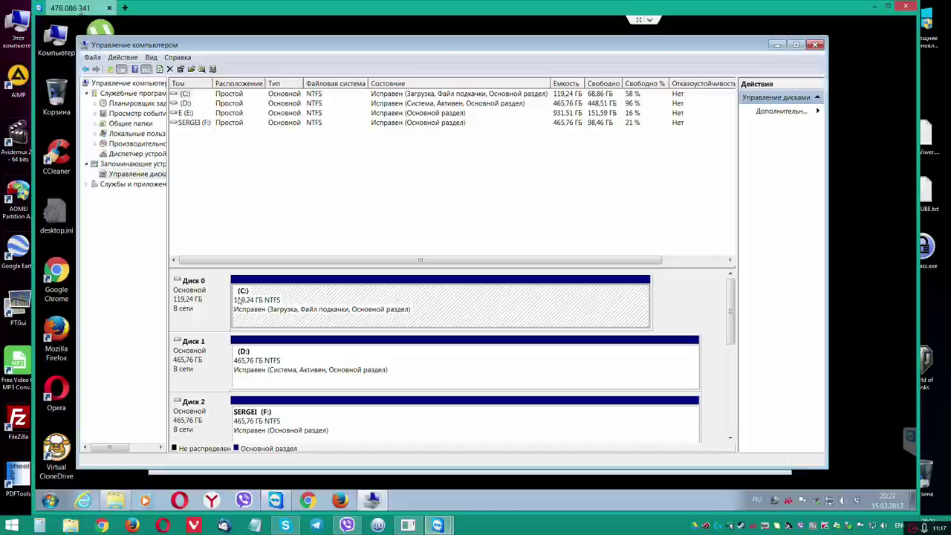
drag(318, 267, 318, 226)
click(282, 313)
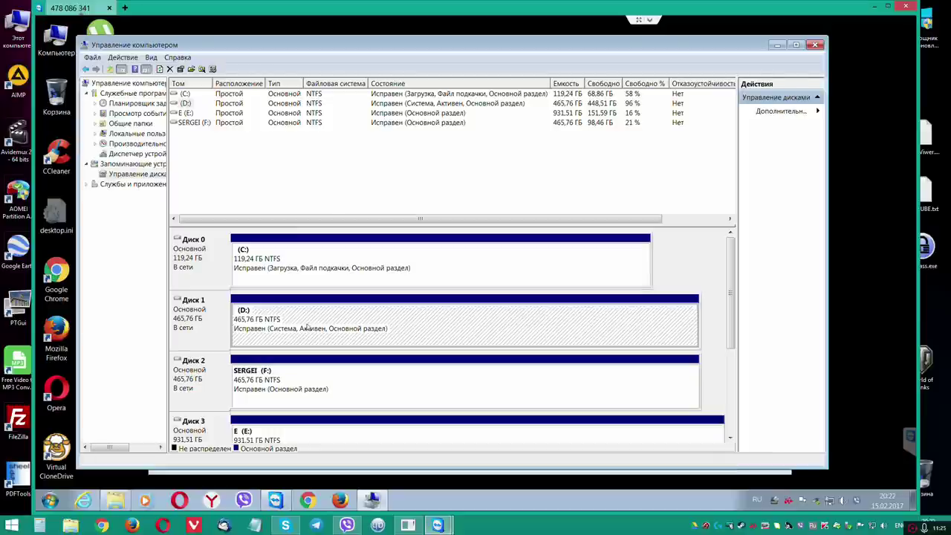
click(300, 255)
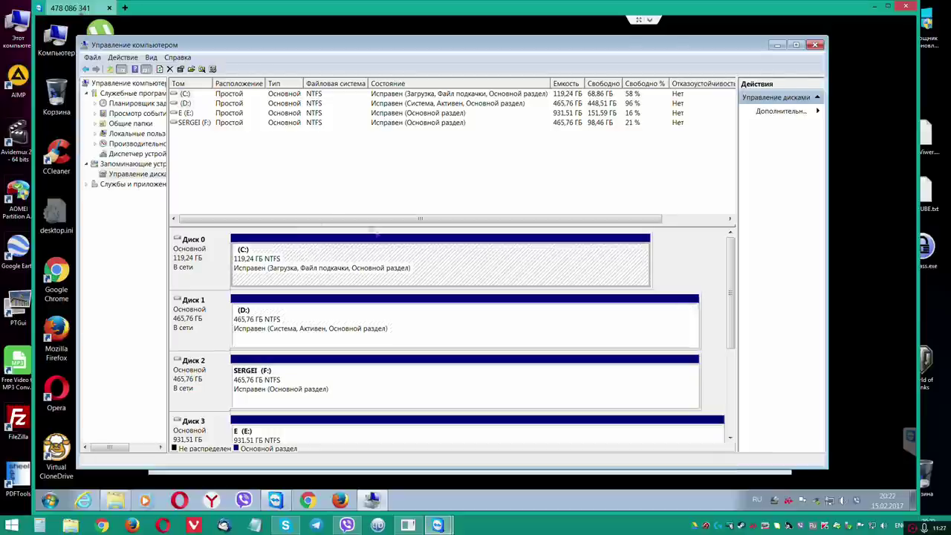
click(309, 321)
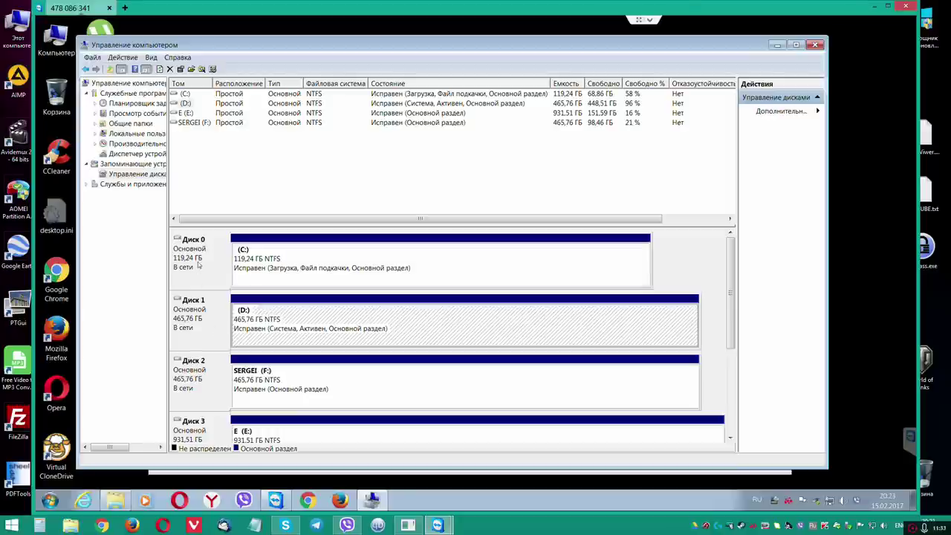
Step: Compare the status of Диск 0 (C:) with Диск 1 (D:) in the graphical disk view and close Управление компьютером
click(199, 265)
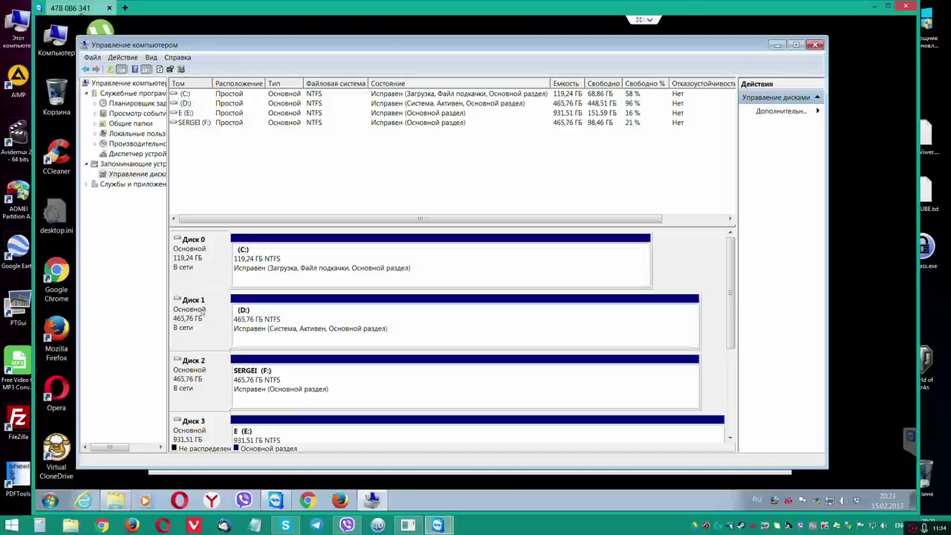
click(204, 323)
click(262, 248)
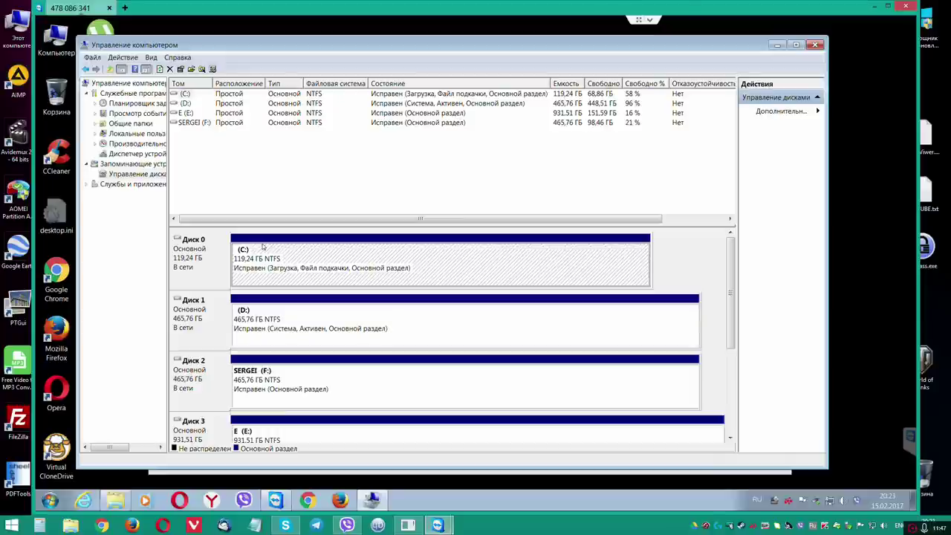
click(281, 321)
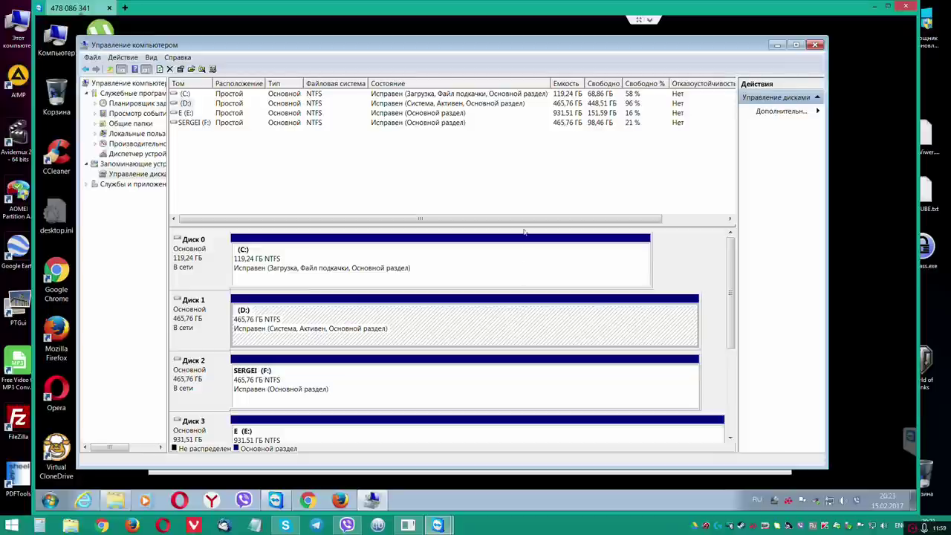
drag(524, 220, 527, 199)
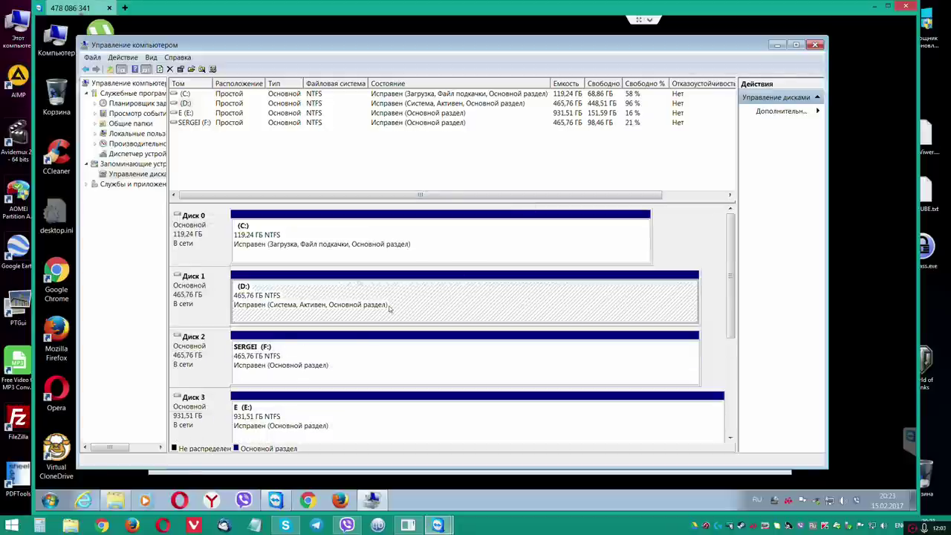
click(815, 46)
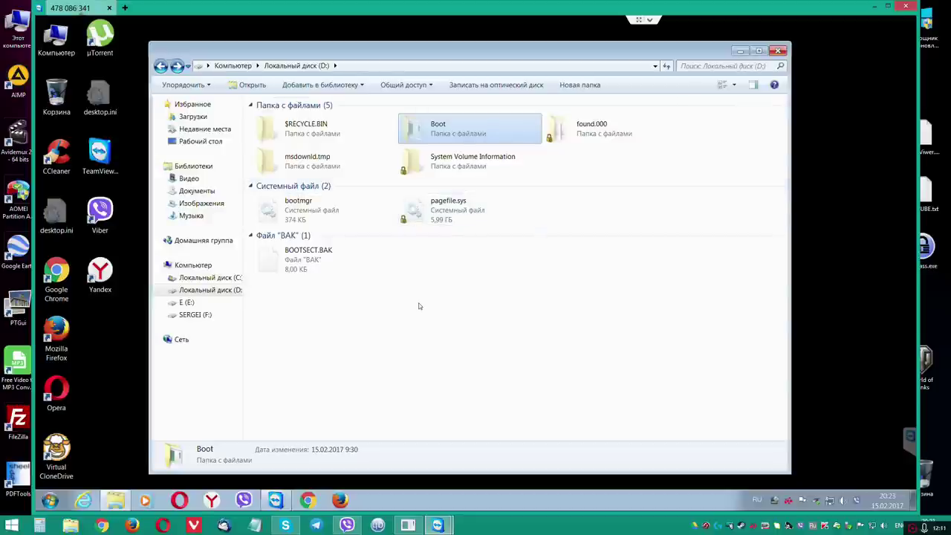
Step: Reopen Disk Management in an enlarged Управление компьютером window, examine the status of partition D:, and close the window
right_click(67, 35)
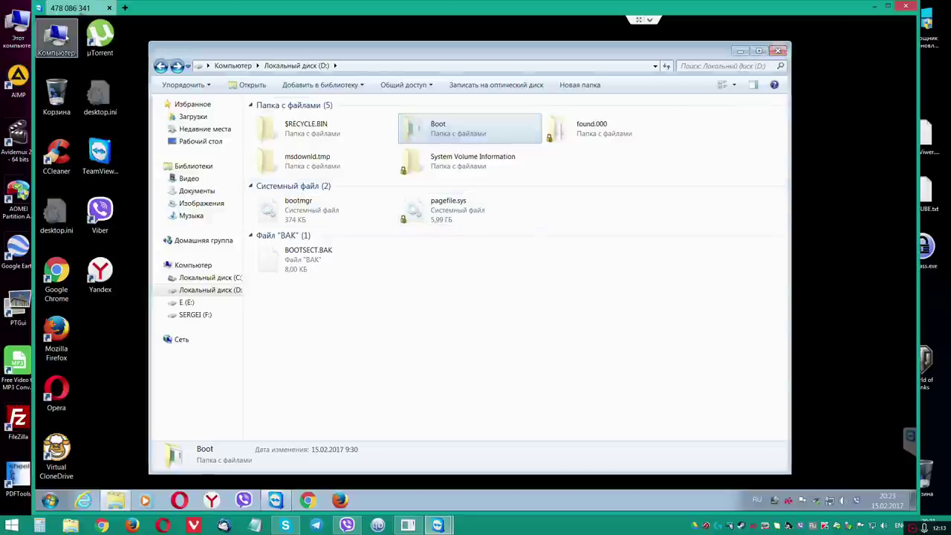
click(102, 54)
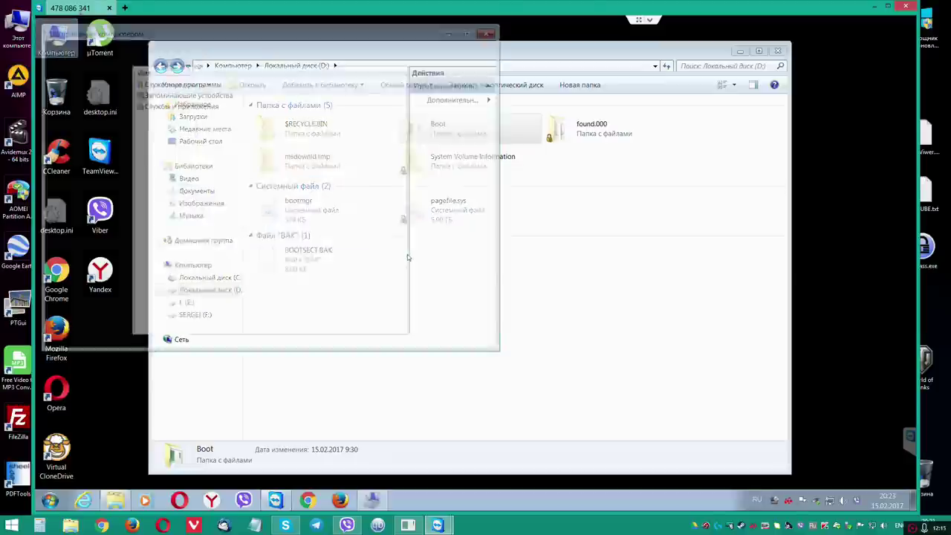
click(121, 165)
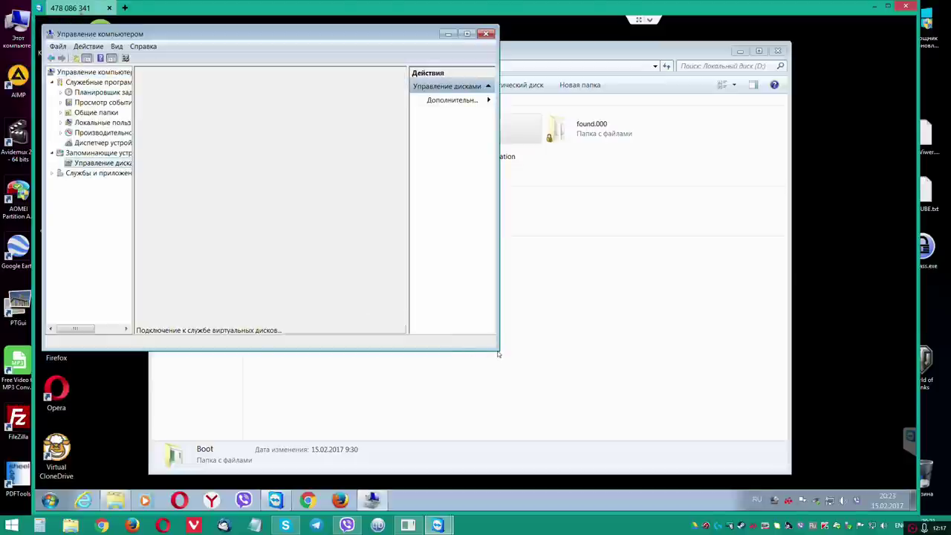
drag(809, 468, 810, 470)
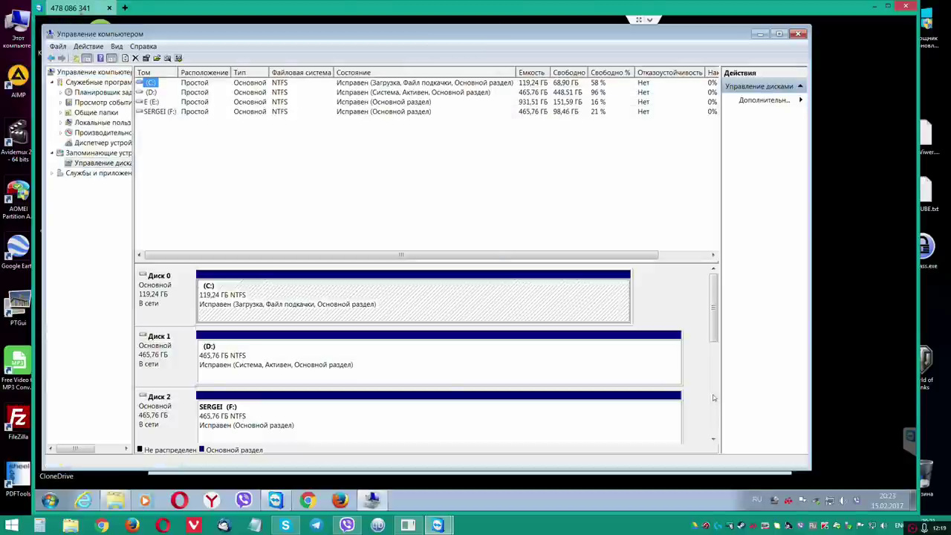
click(384, 347)
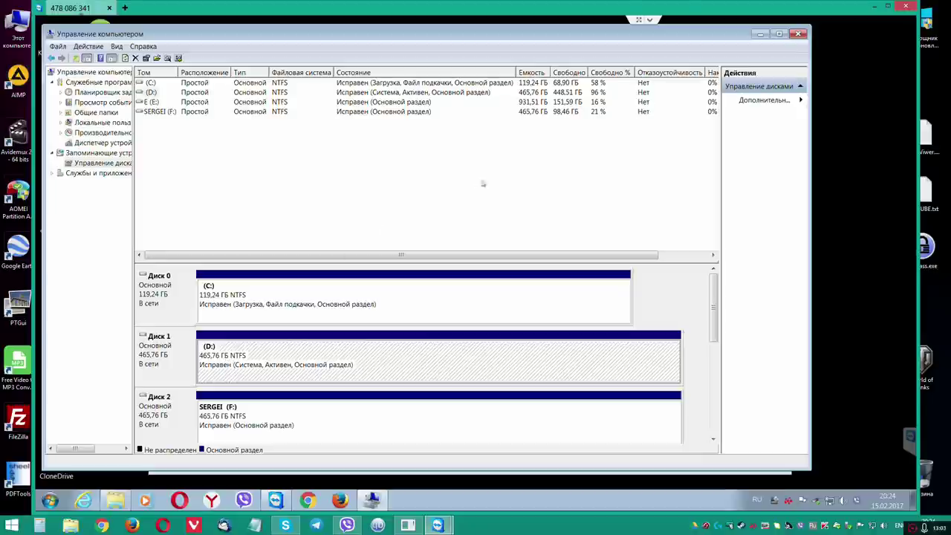
click(799, 34)
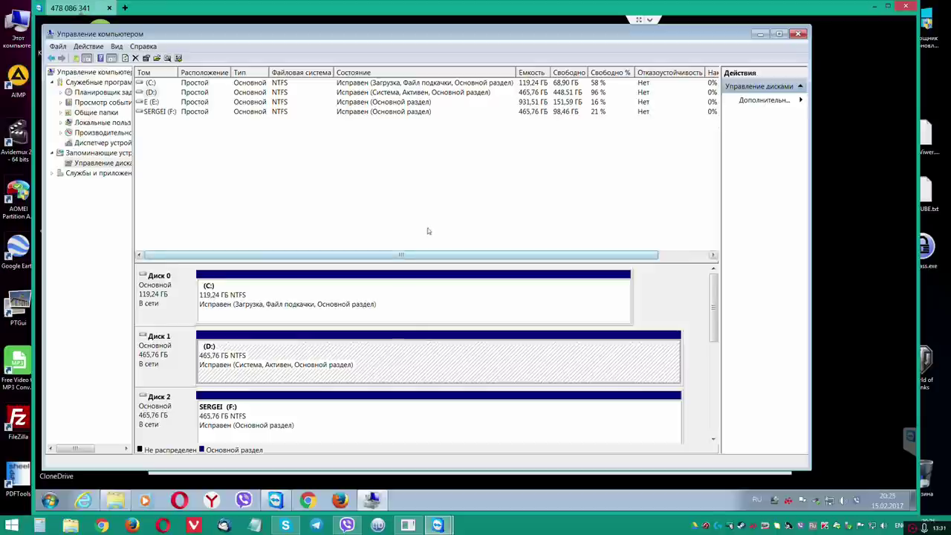
click(799, 35)
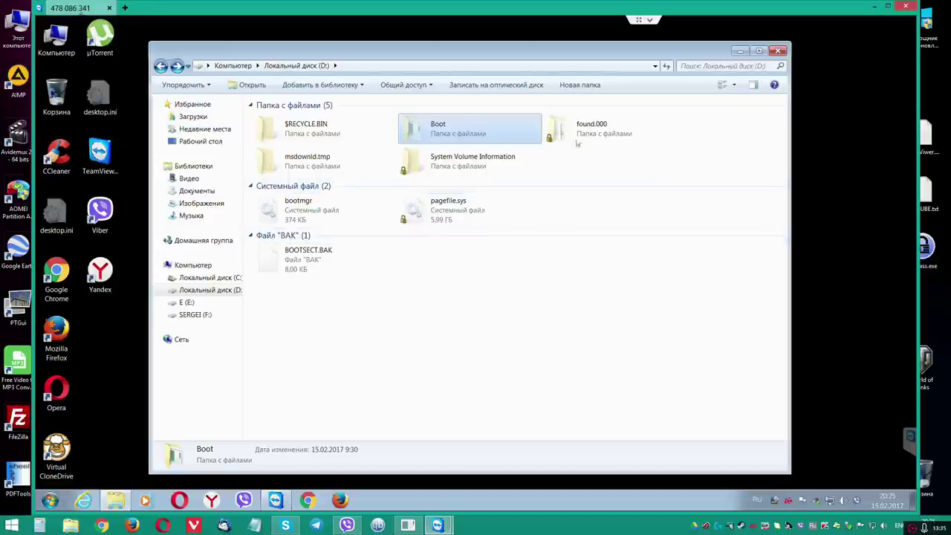
Step: Look through the found.000 folder on disk D: and its dir0000.chk subfolder, and return to the disk's root
double_click(578, 138)
click(288, 116)
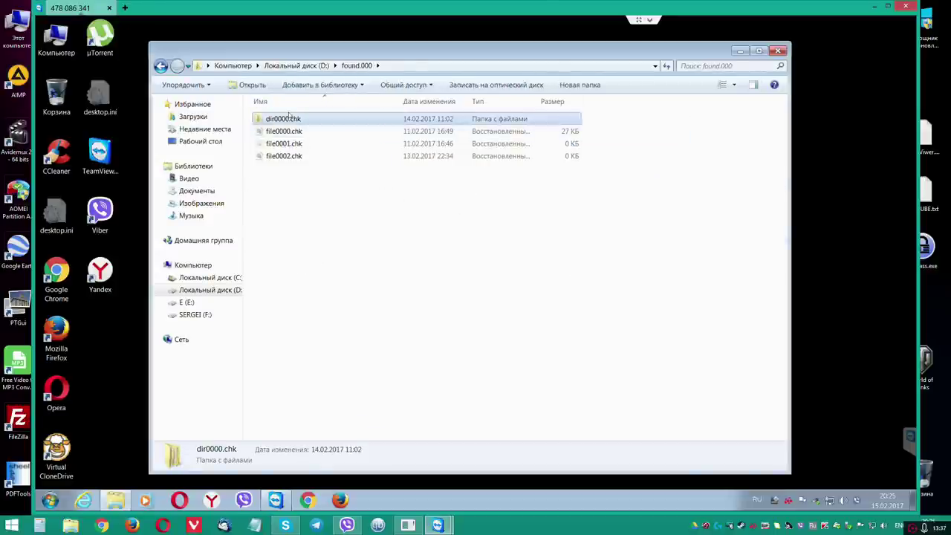
double_click(289, 119)
click(160, 65)
click(161, 65)
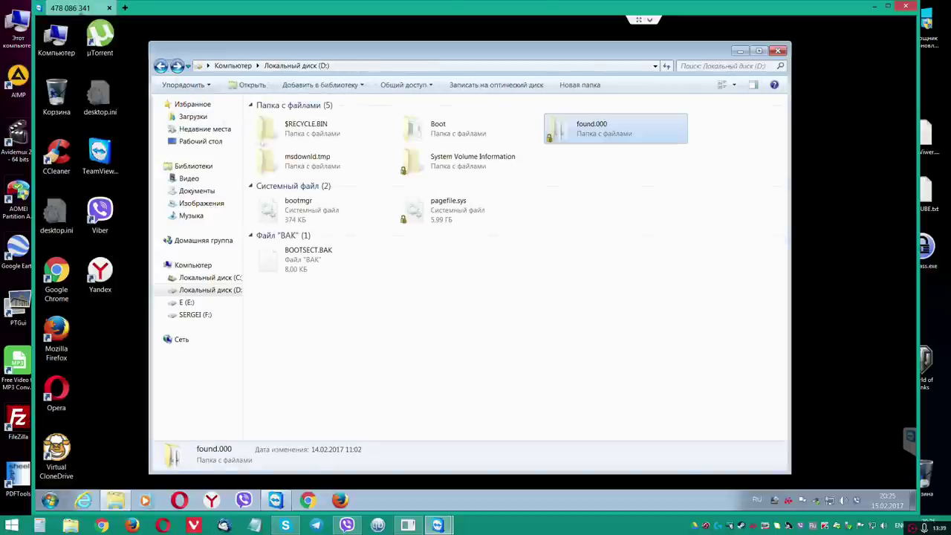
Step: Check the contents of the $RECYCLE.BIN and msdownld.tmp folders on disk D: and return to the disk's root
double_click(304, 130)
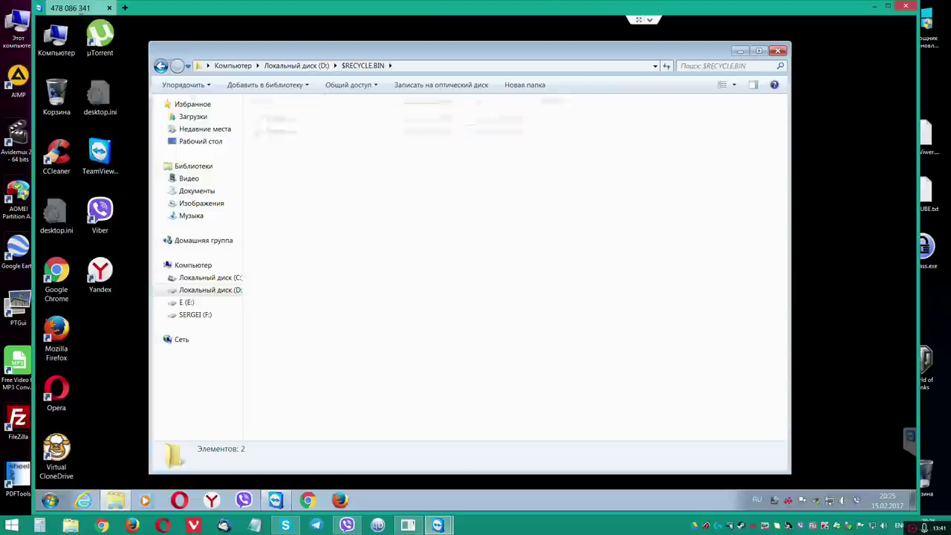
click(160, 66)
click(305, 158)
double_click(304, 157)
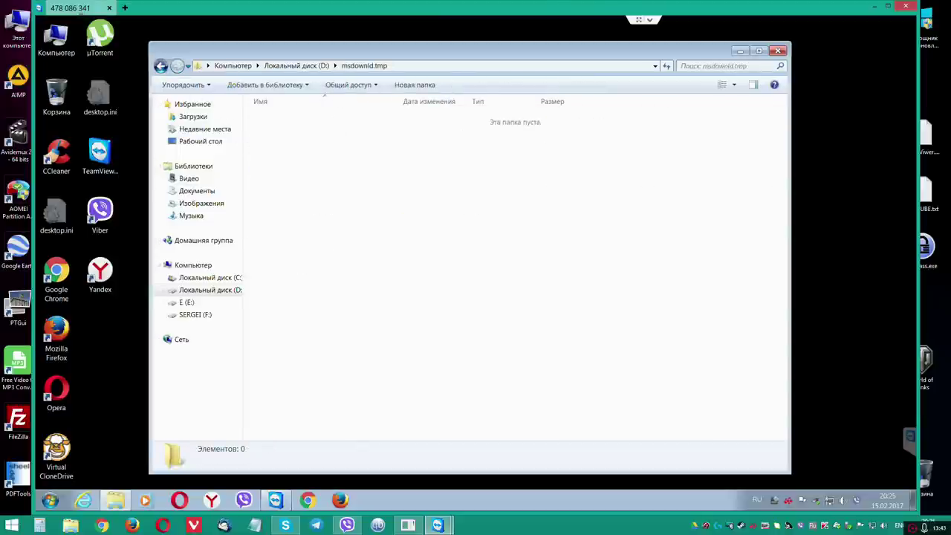
click(161, 66)
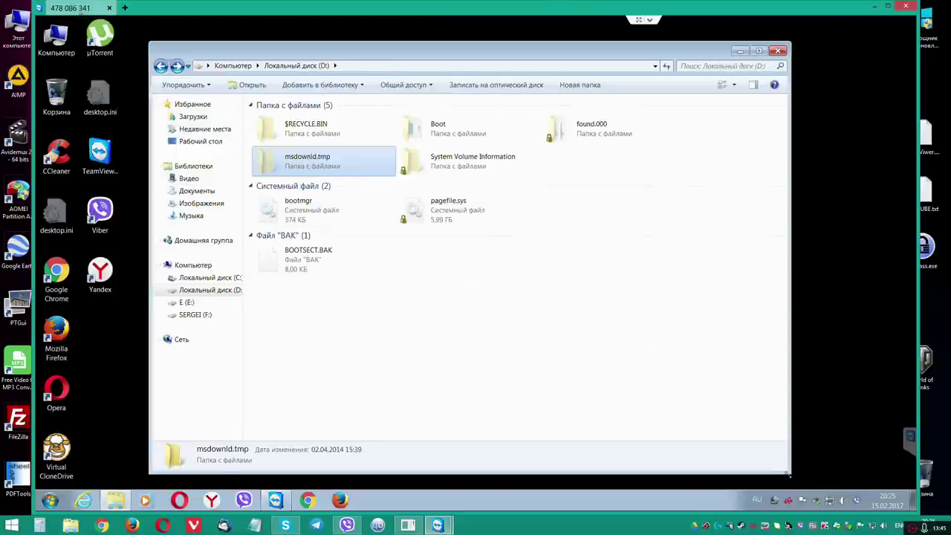
Step: Shrink the folder window and change the folder options to hide protected system files again
drag(789, 474, 777, 378)
click(534, 315)
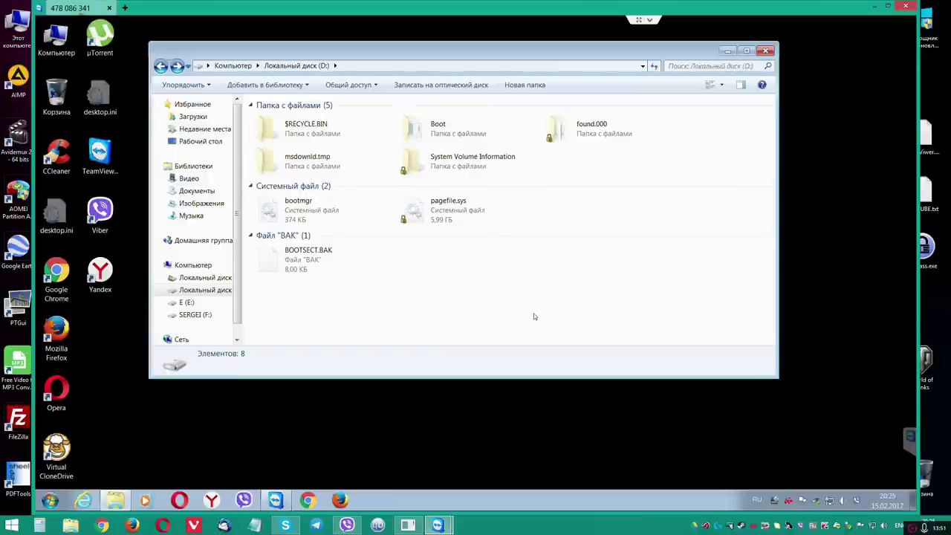
key(alt)
click(242, 82)
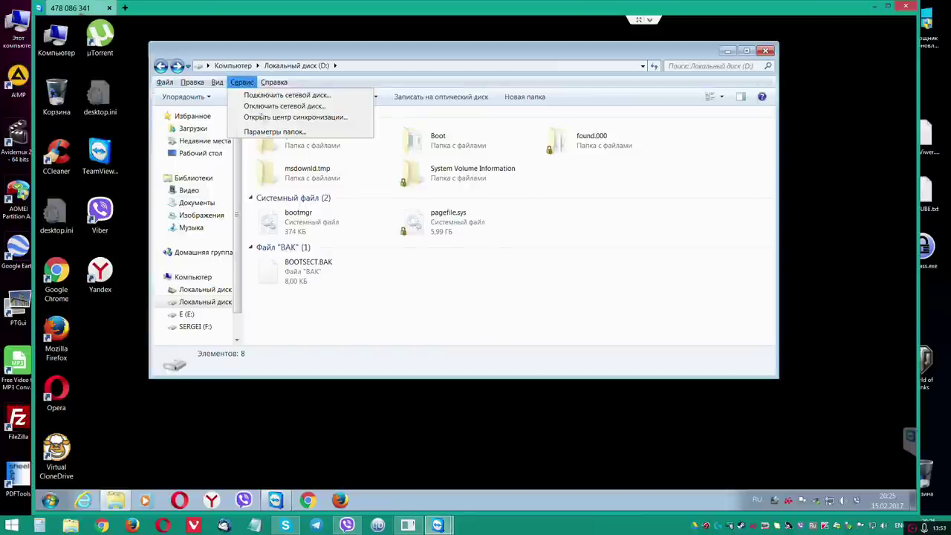
click(266, 132)
click(215, 110)
drag(245, 93, 406, 79)
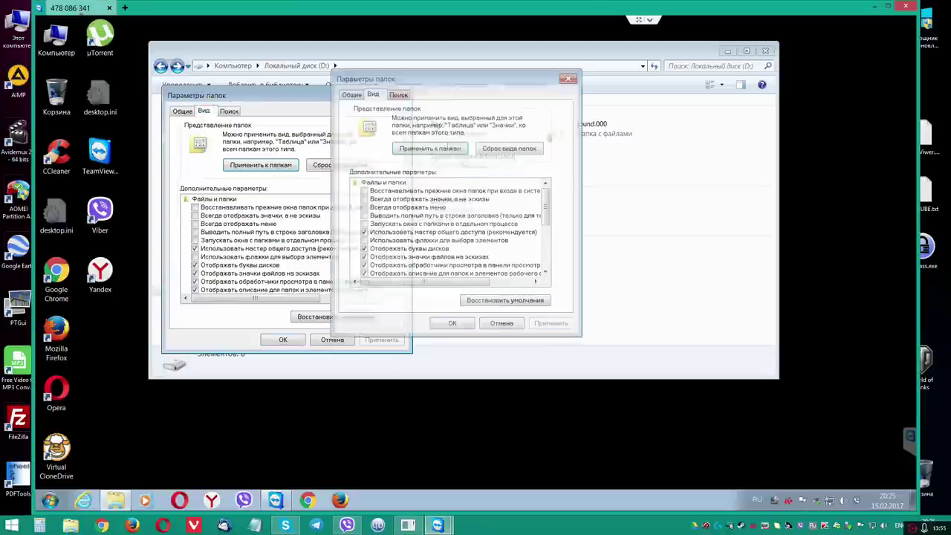
scroll(552, 209, down, 6)
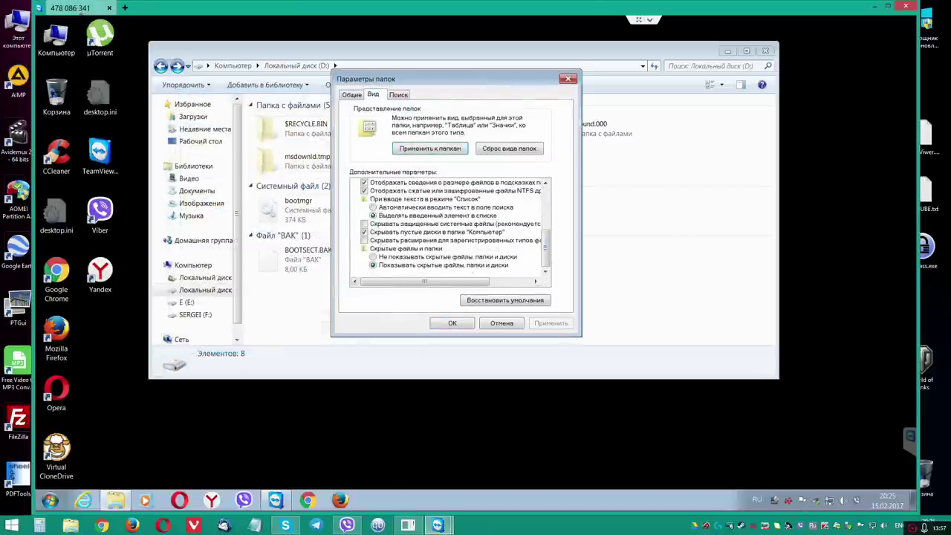
click(364, 224)
click(364, 224)
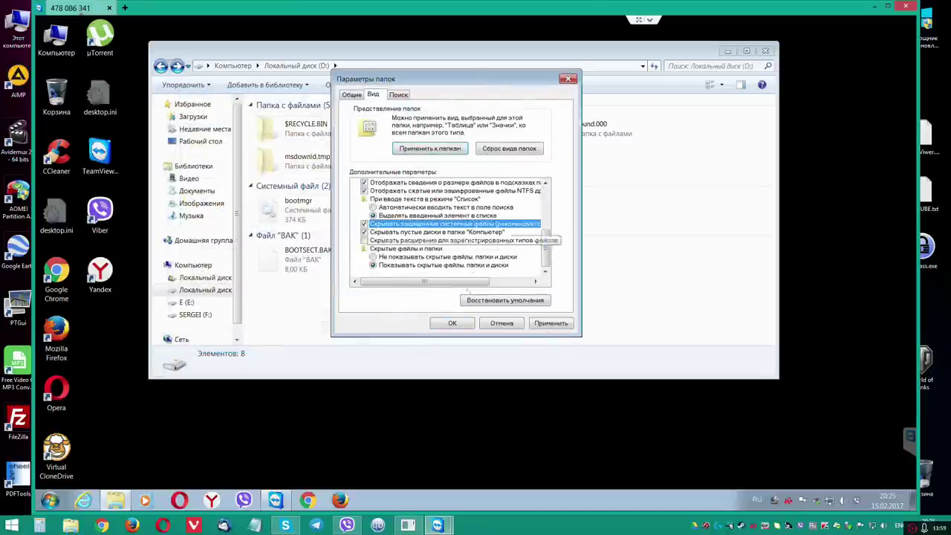
click(563, 325)
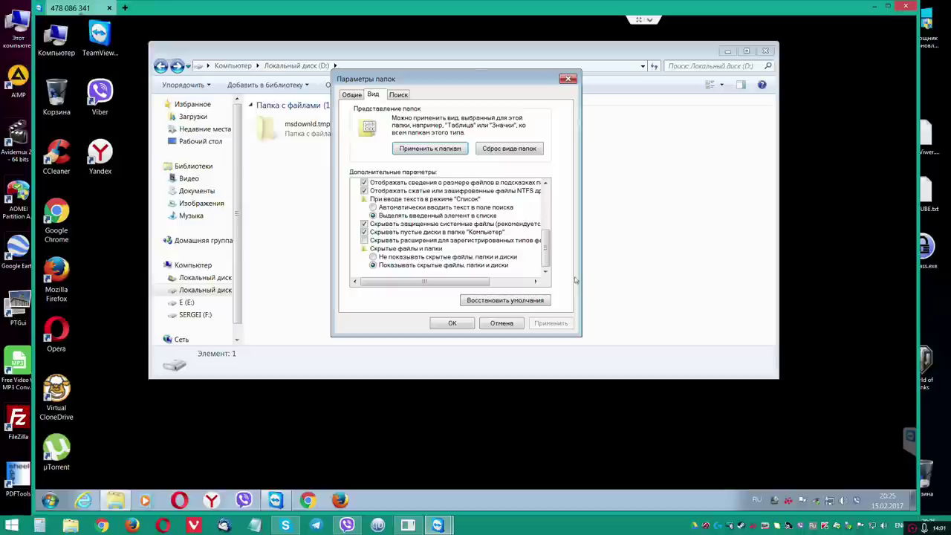
drag(456, 78, 603, 75)
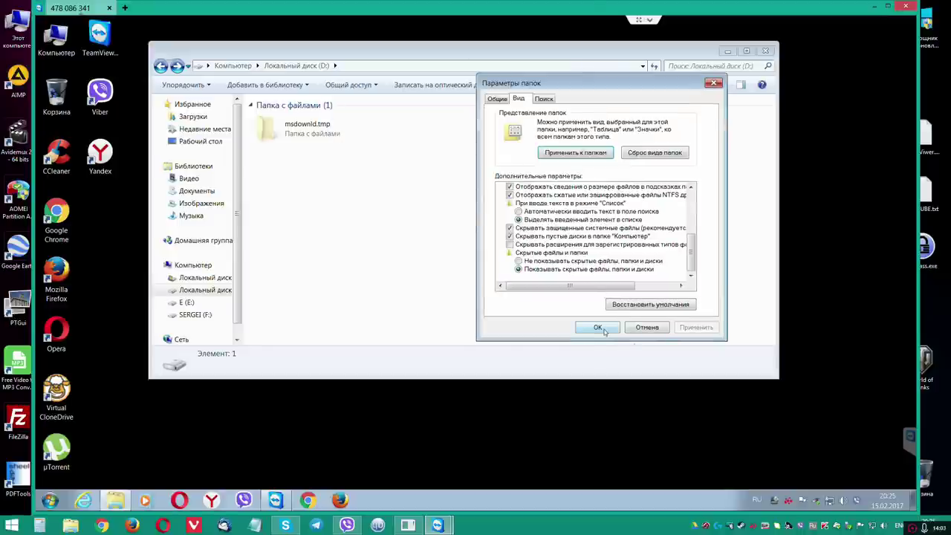
click(608, 329)
Step: Delete the msdownld.tmp folder from disk D:
click(306, 130)
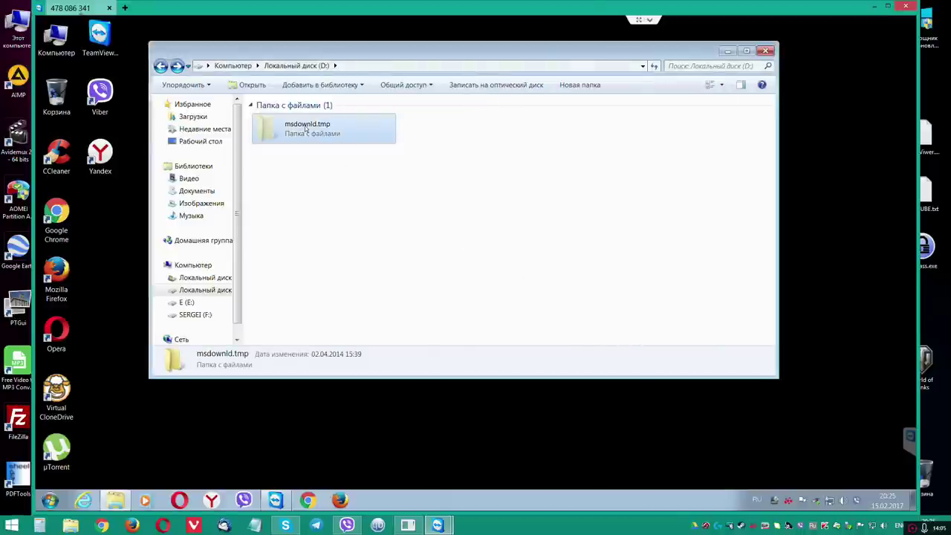
key(Delete)
key(Return)
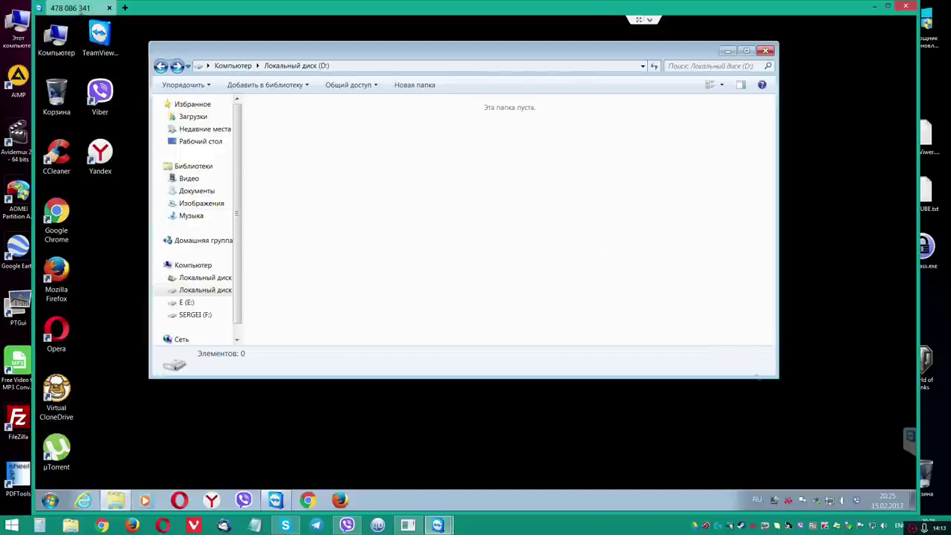
Step: Enlarge the folder window and rename the local disk C: to "C"
drag(778, 453, 785, 454)
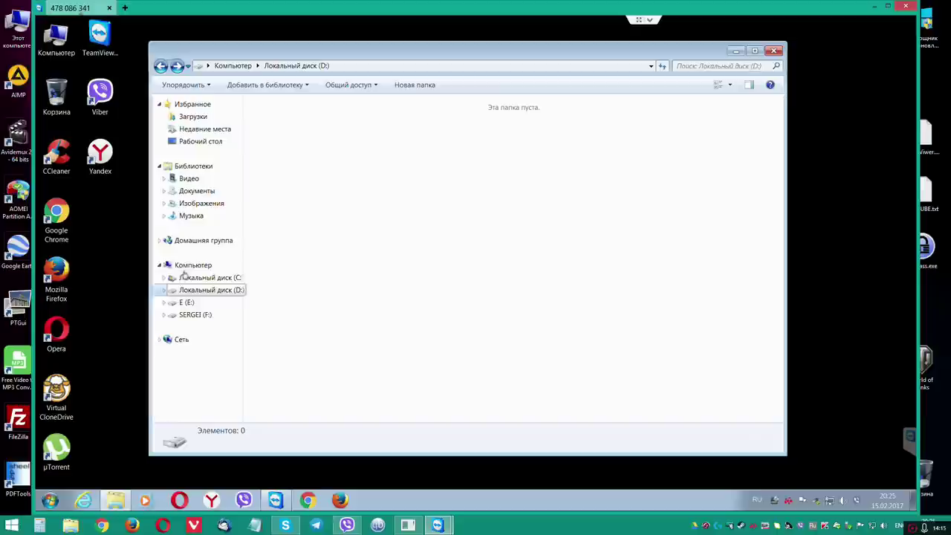
click(208, 278)
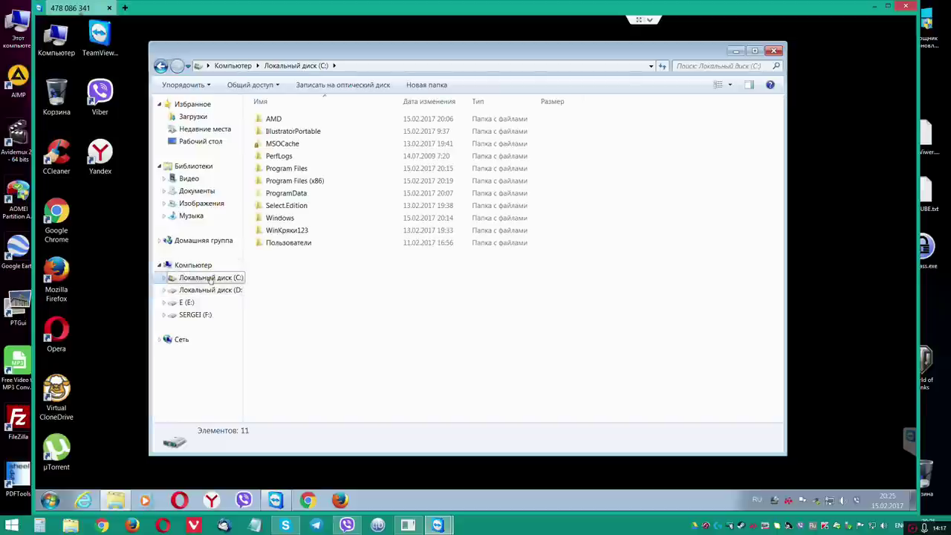
click(211, 278)
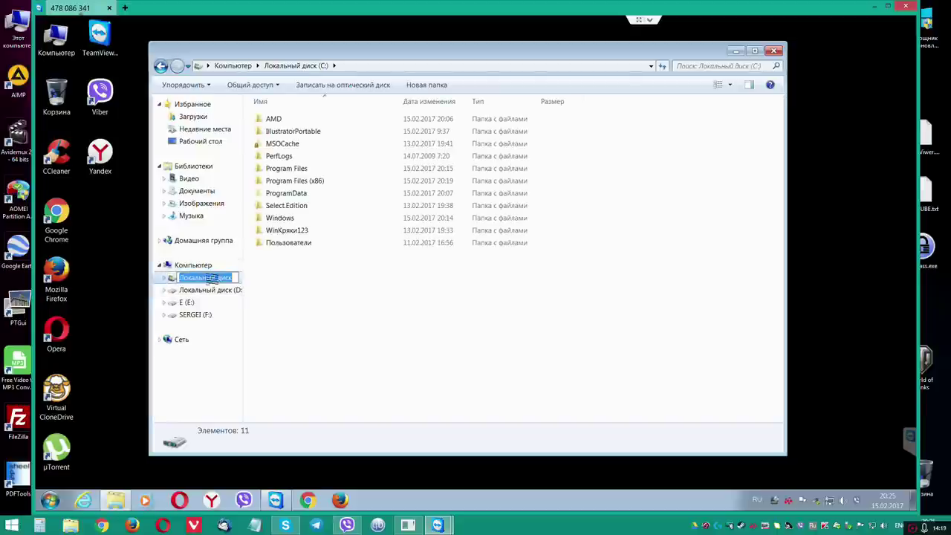
key(BackSpace)
text(C)
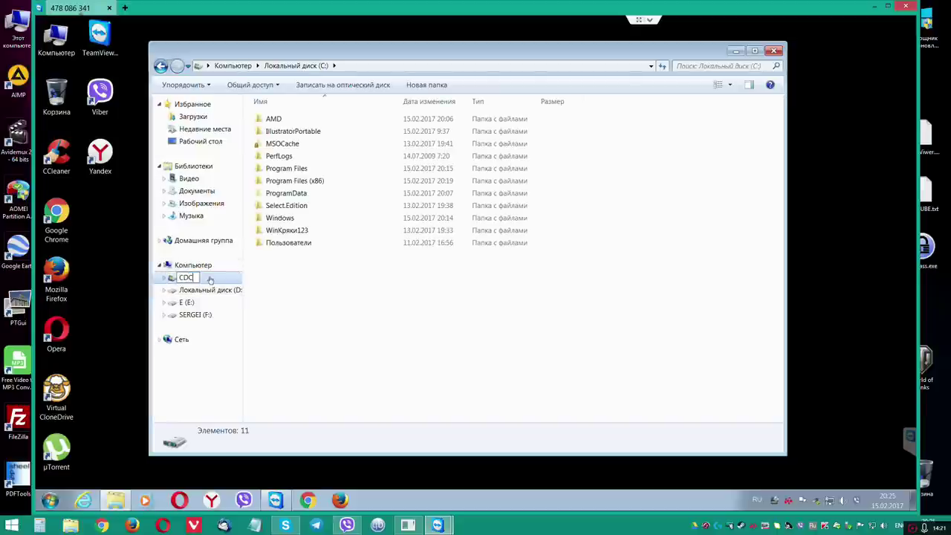
key(Return)
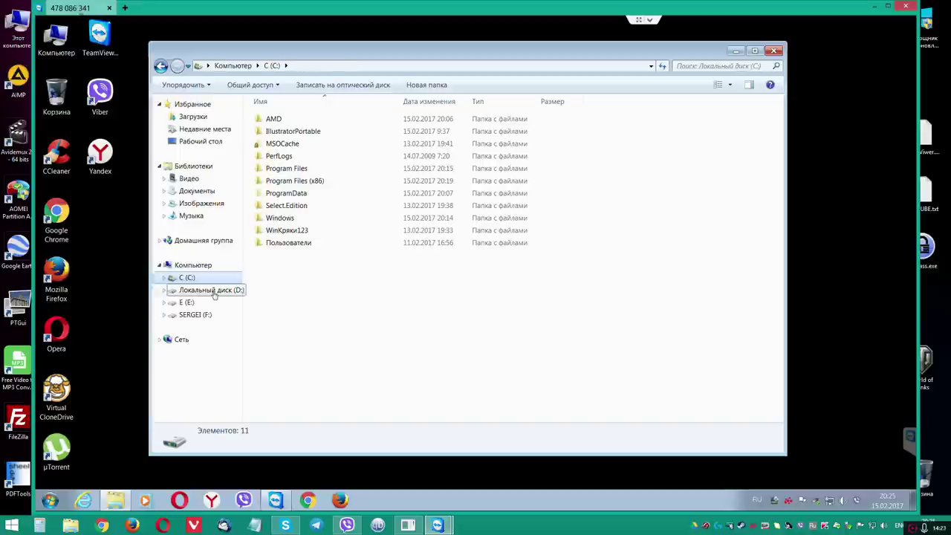
Step: Rename the local disk D: to "D" and go back to the computer's drive overview
click(213, 291)
click(213, 292)
text(D)
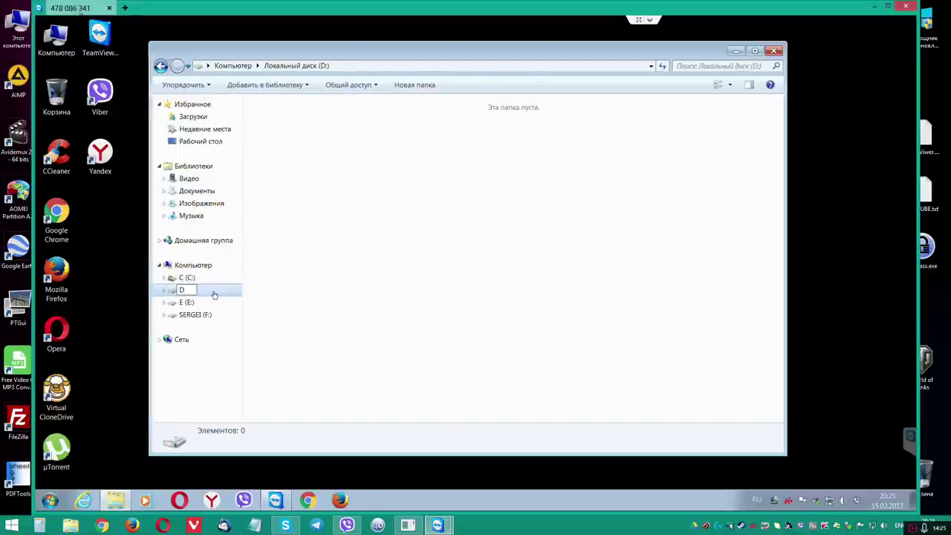
key(Return)
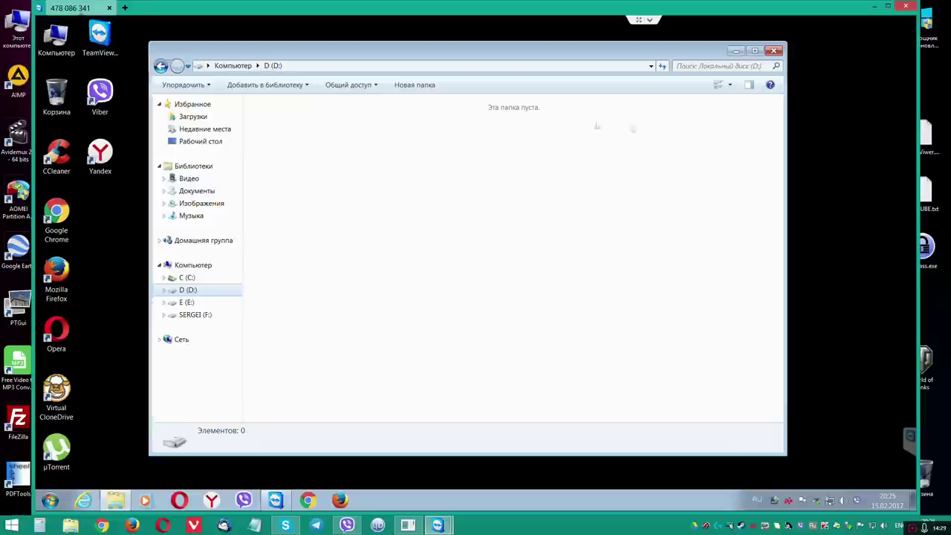
click(233, 66)
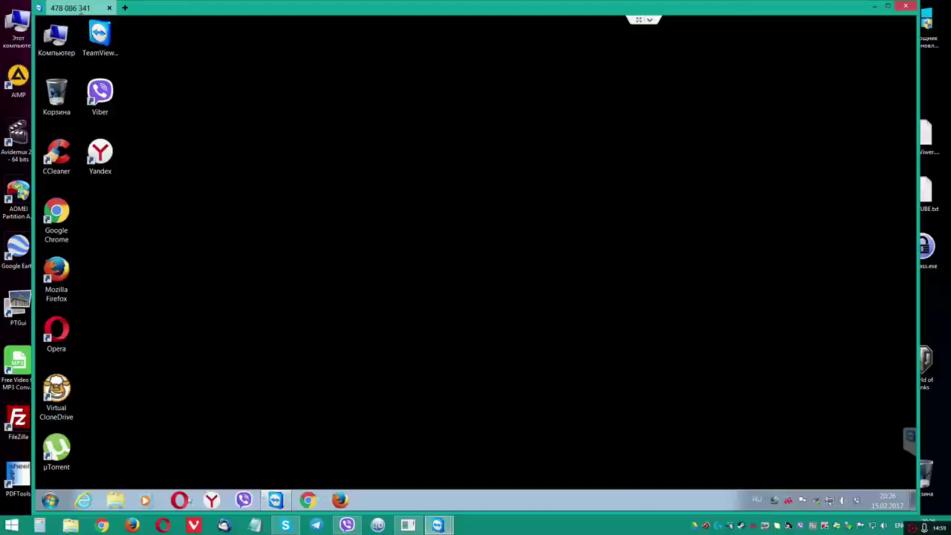
Step: Switch to the Opera browser on the remote computer
click(179, 500)
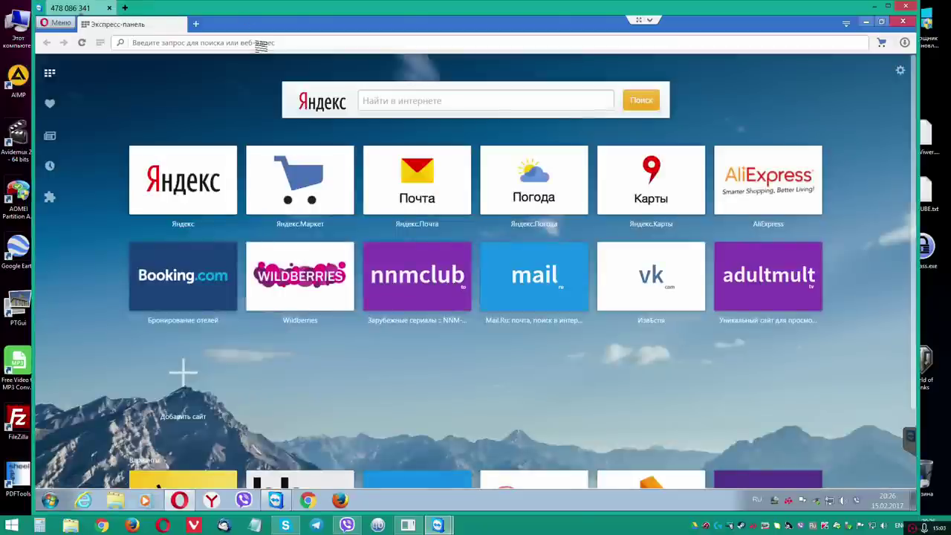
click(260, 43)
text(kaspersky)
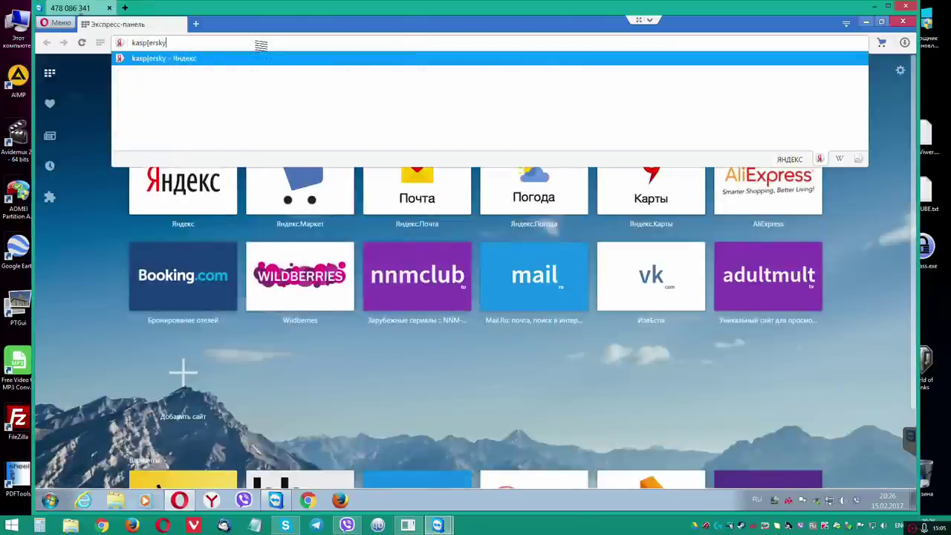
key(BackSpace)
key(BackSpace)
key(BackSpace)
key(BackSpace)
key(BackSpace)
key(BackSpace)
key(BackSpace)
key(BackSpace)
key(BackSpace)
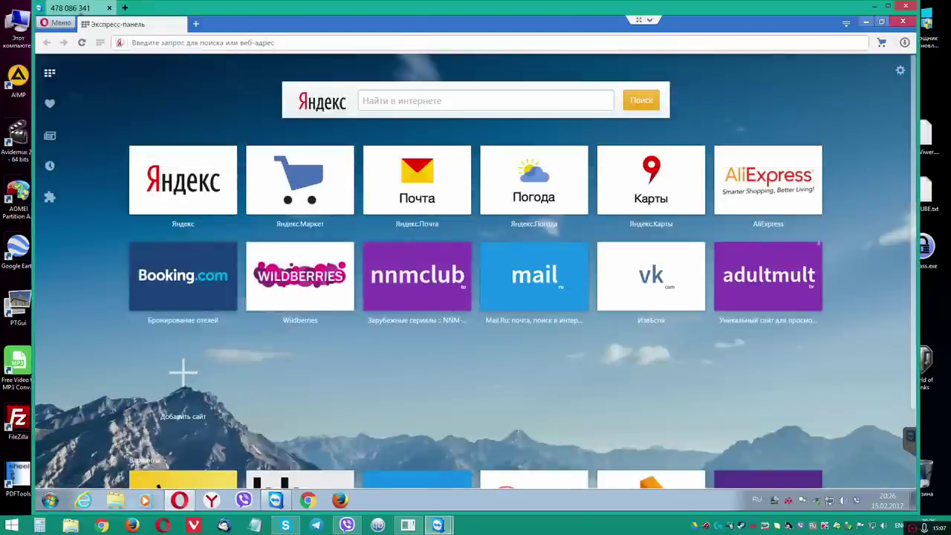
Step: Try to run the Kaspersky installer kfa17.0.0.611ru_10777.exe from the browser's downloads, and close the installer and its folder
click(904, 42)
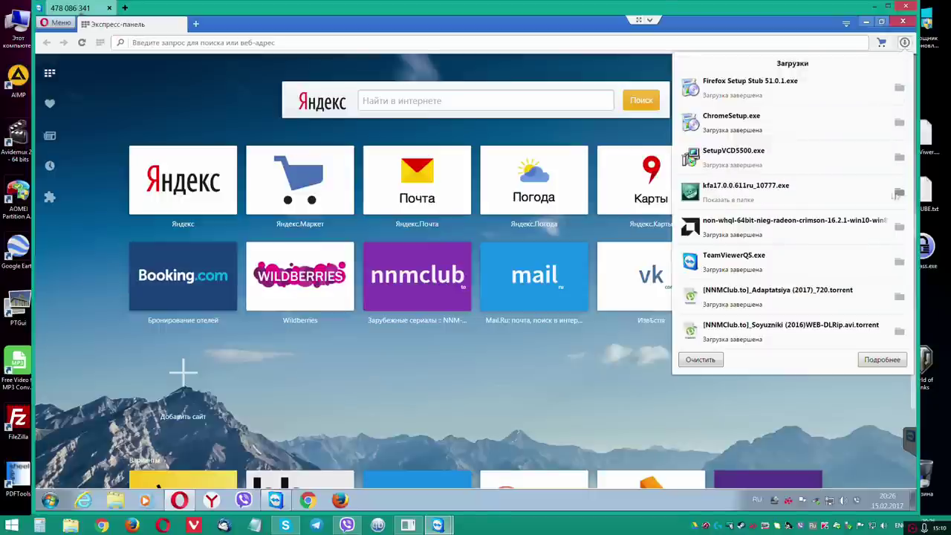
click(899, 191)
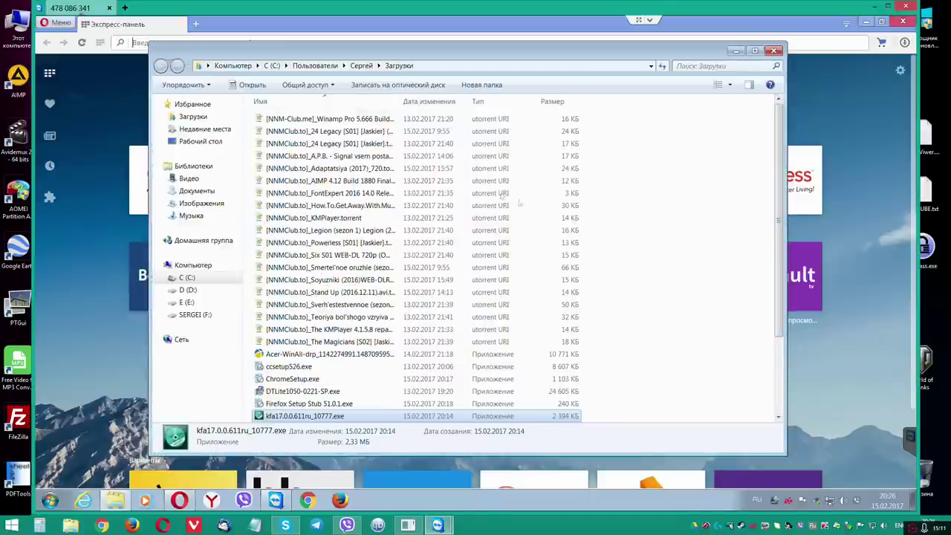
double_click(364, 415)
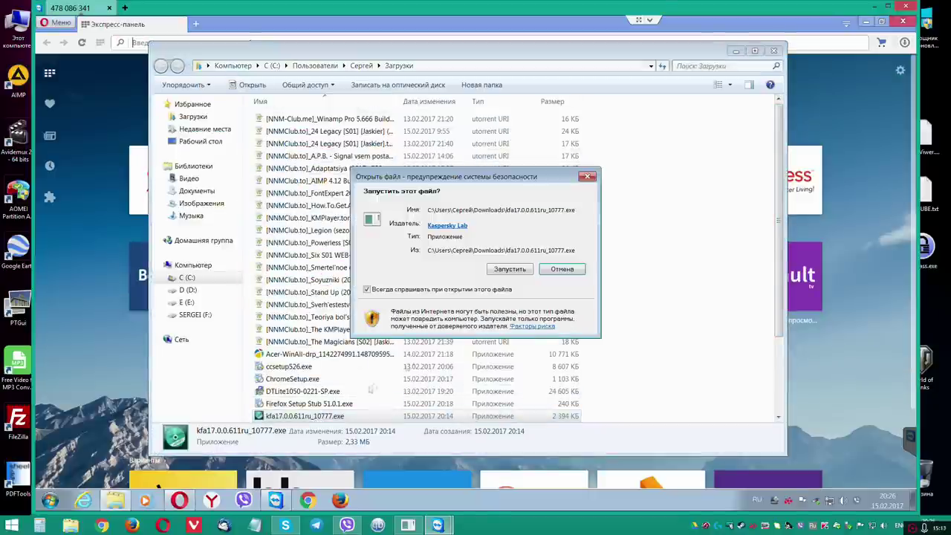
click(517, 269)
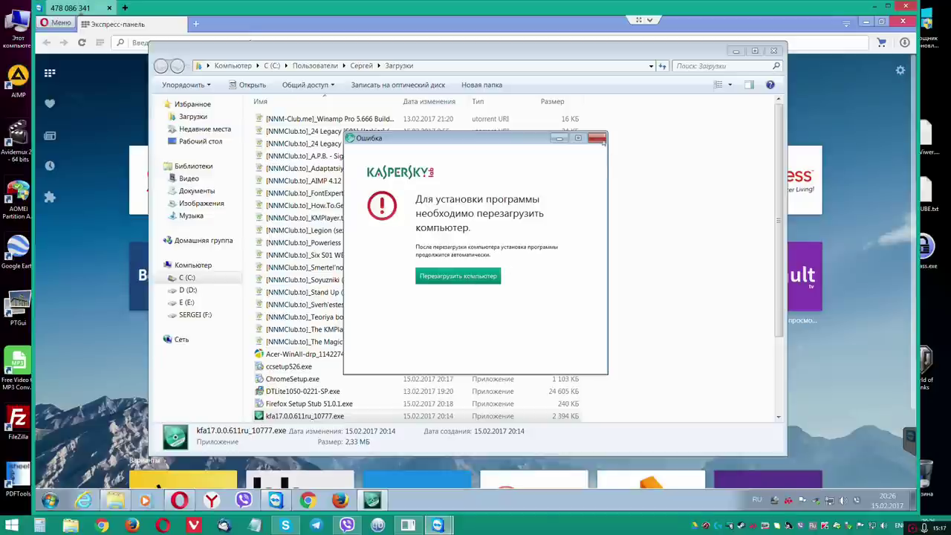
click(597, 138)
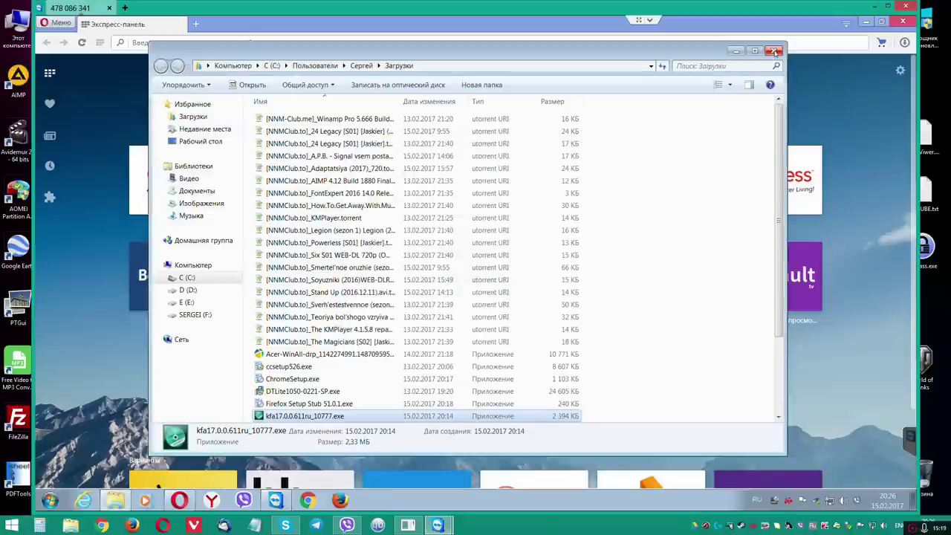
click(775, 51)
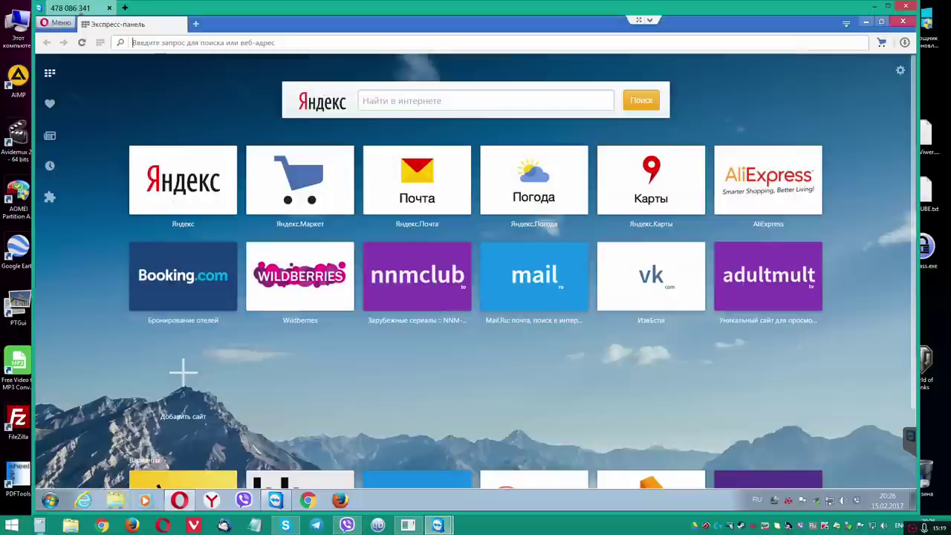
Step: Open the list of installed programs and uninstall The KMPlayer RePack by CUTA
click(253, 356)
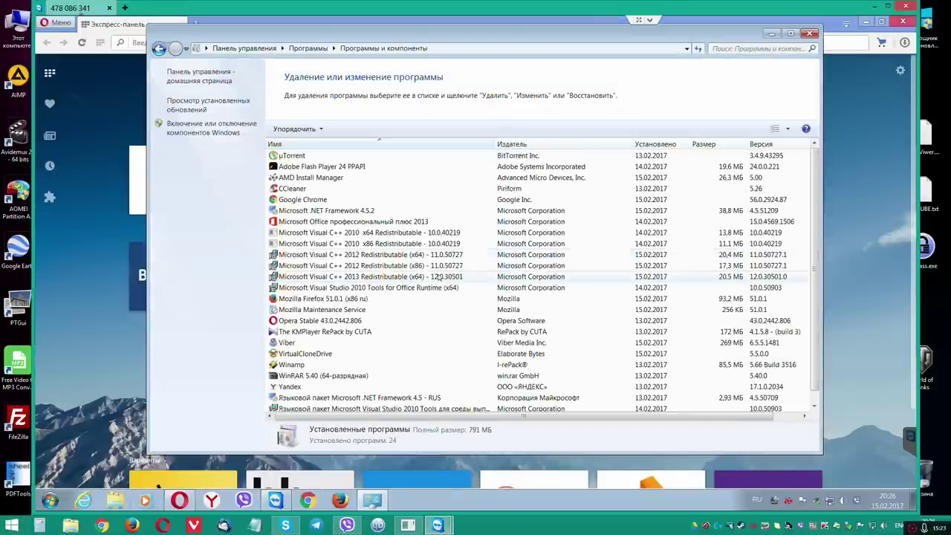
scroll(374, 302, down, 1)
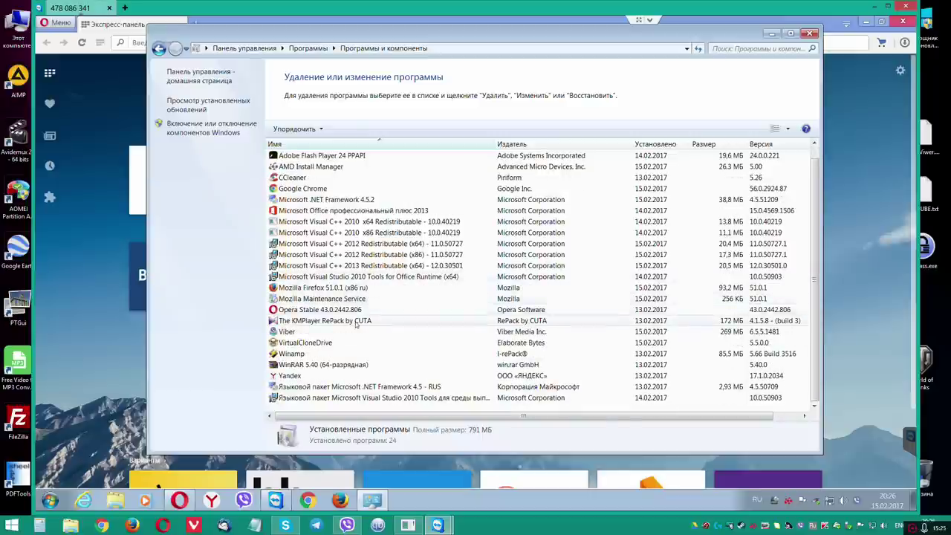
click(364, 322)
double_click(363, 323)
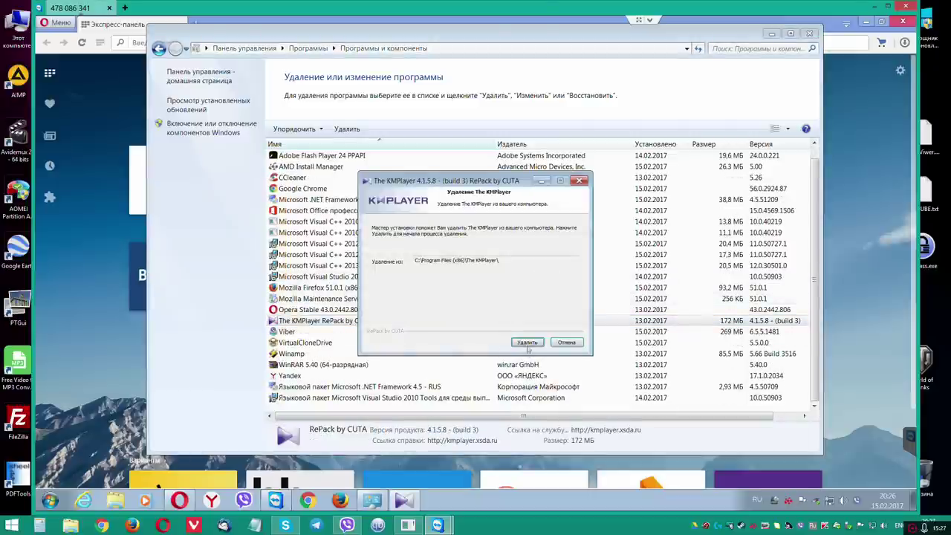
click(527, 343)
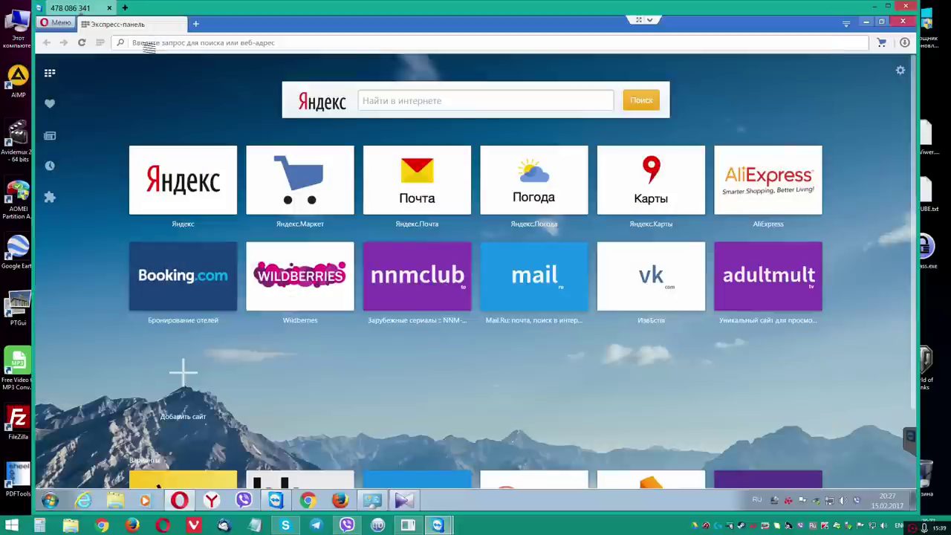
Step: Search the web in Opera for 140200 and open the 140200.pro site
text(140200)
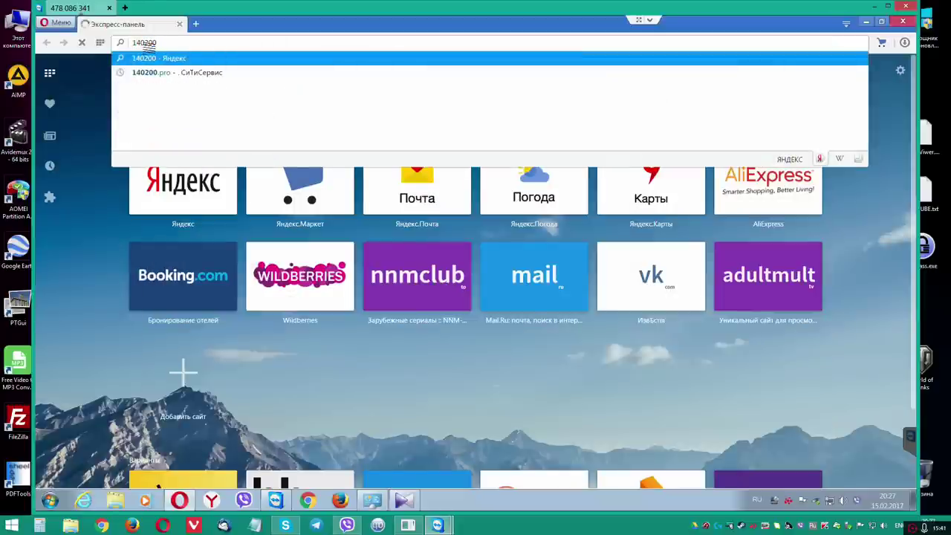
key(Return)
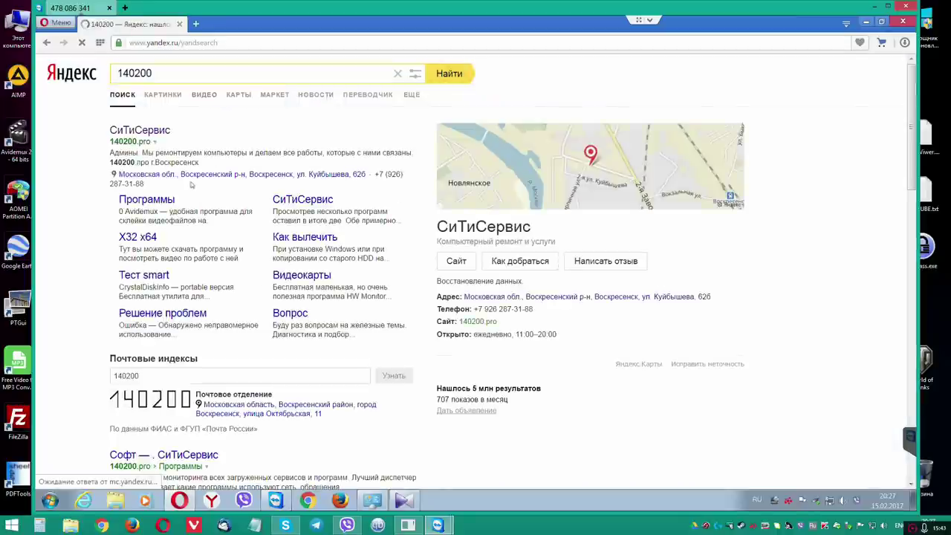
click(330, 158)
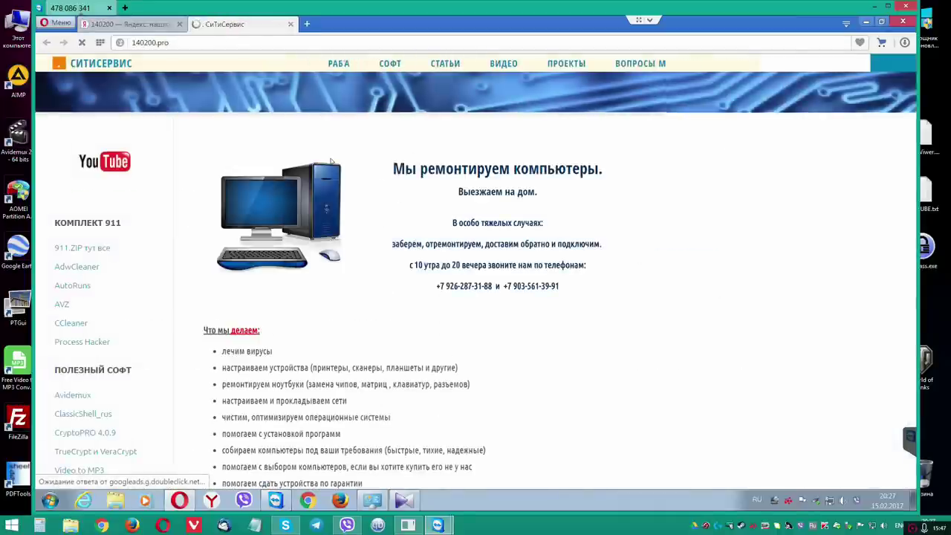
Step: Find the k-lite codec pack link among the everyday programs on the site and open its download page
scroll(480, 347, down, 1)
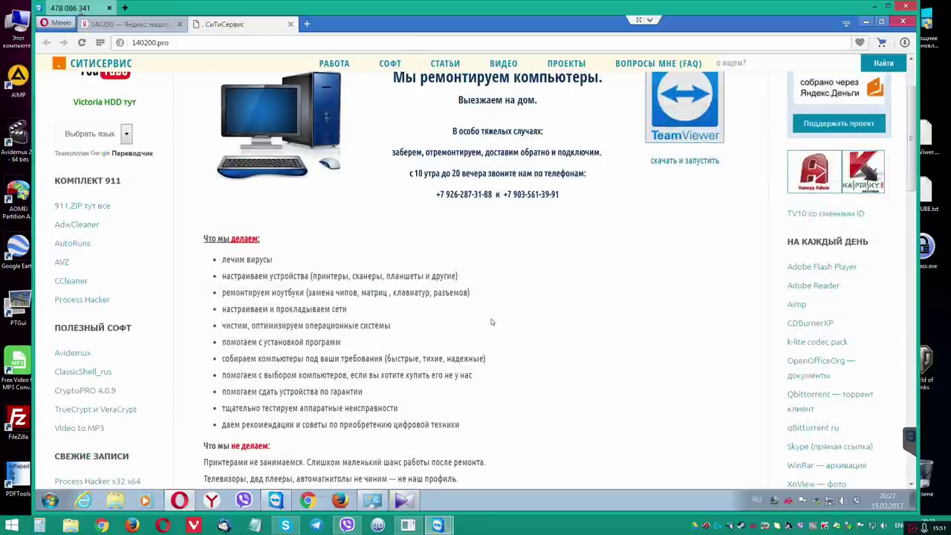
scroll(489, 322, down, 1)
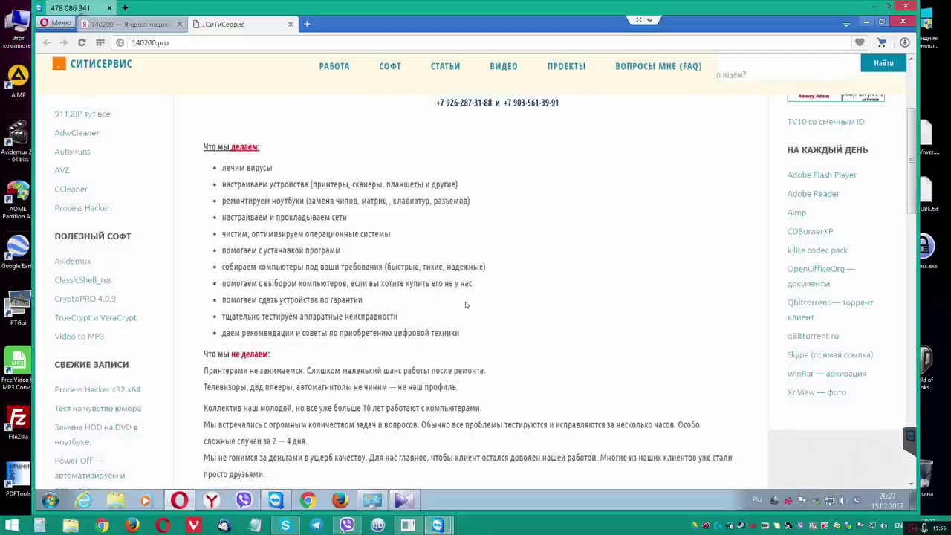
scroll(465, 304, down, 1)
scroll(359, 305, down, 2)
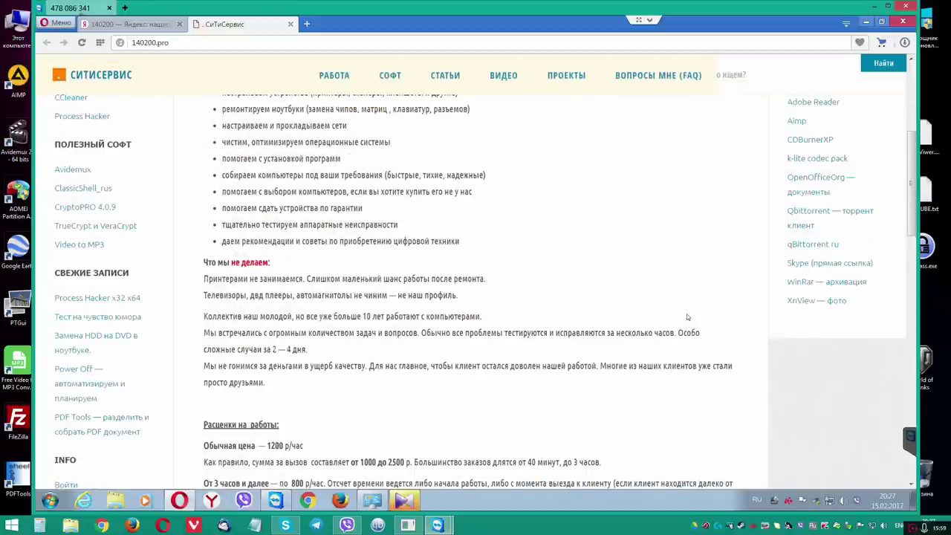
scroll(687, 315, up, 2)
click(819, 207)
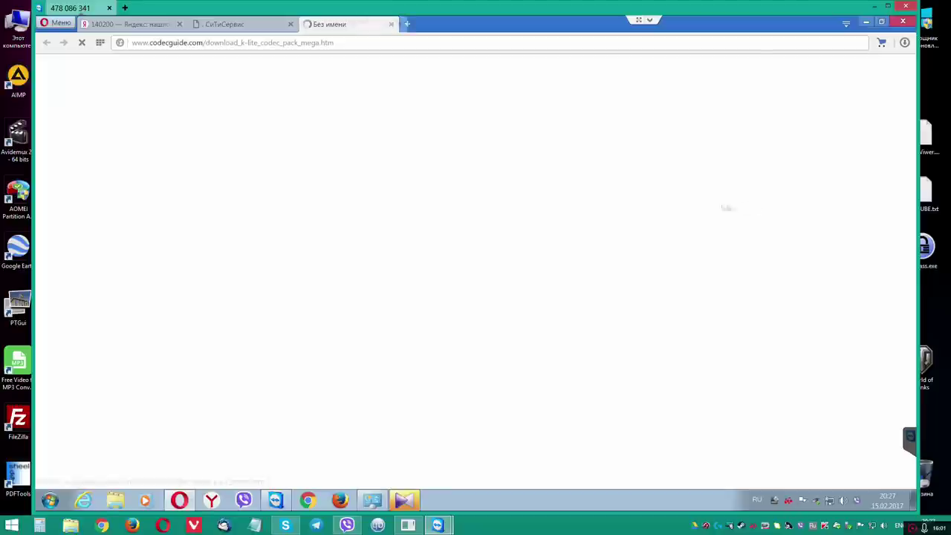
Step: Start the K-Lite Codec Pack Mega torrent download into E:\торрент, allowing µTorrent through the firewall on public networks too
scroll(574, 305, down, 2)
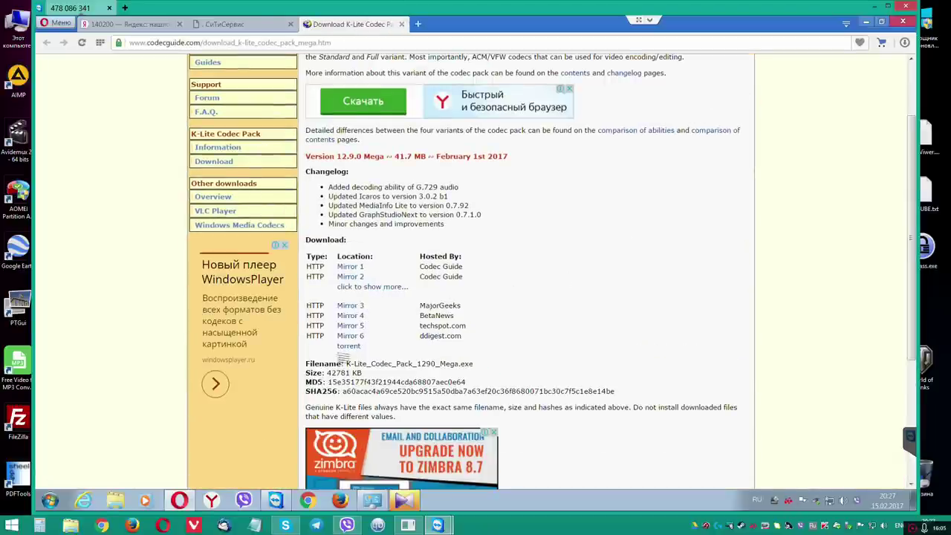
click(347, 346)
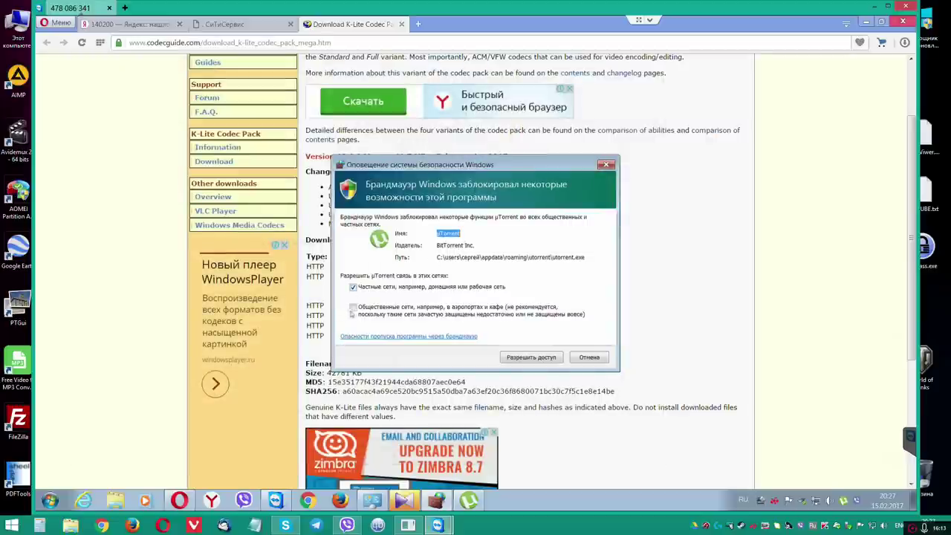
click(353, 308)
click(523, 358)
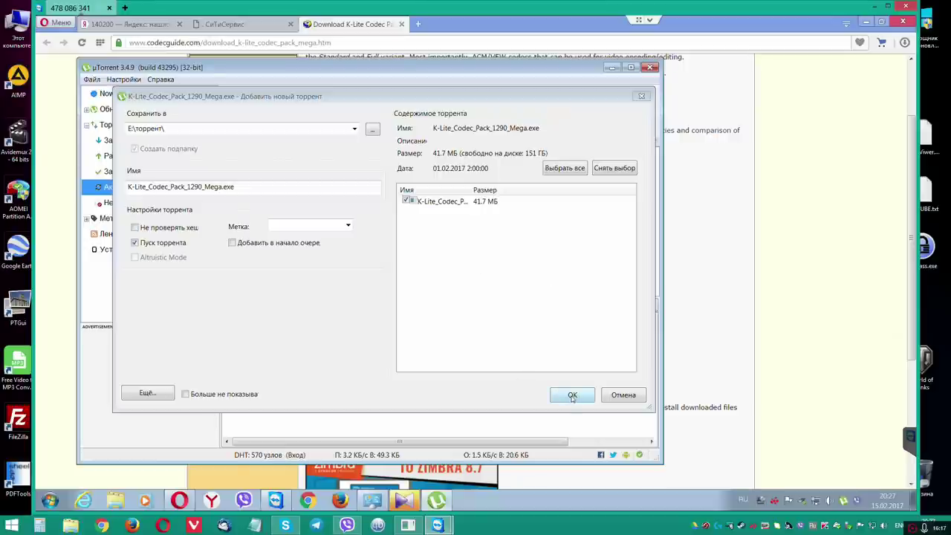
click(573, 395)
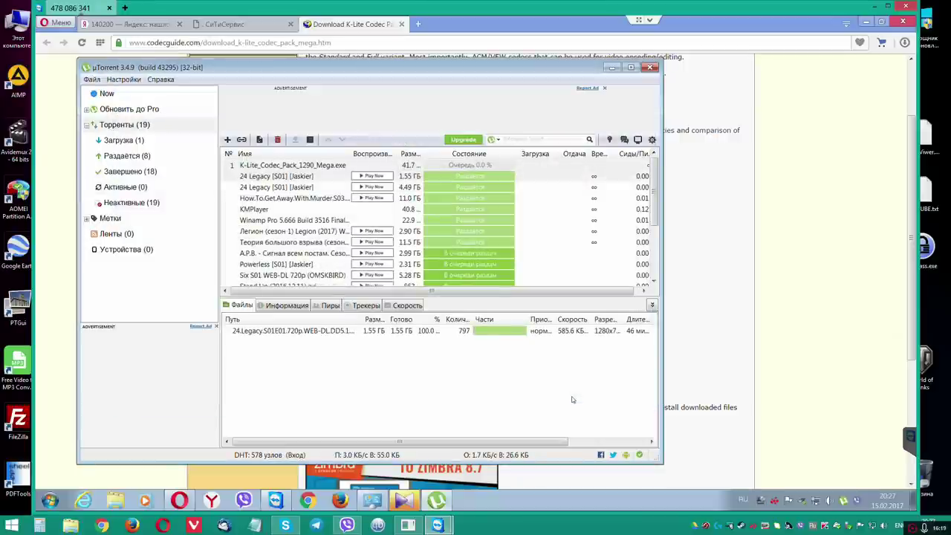
Step: Look into the торрент folder on drive E: and close the folder window
click(49, 500)
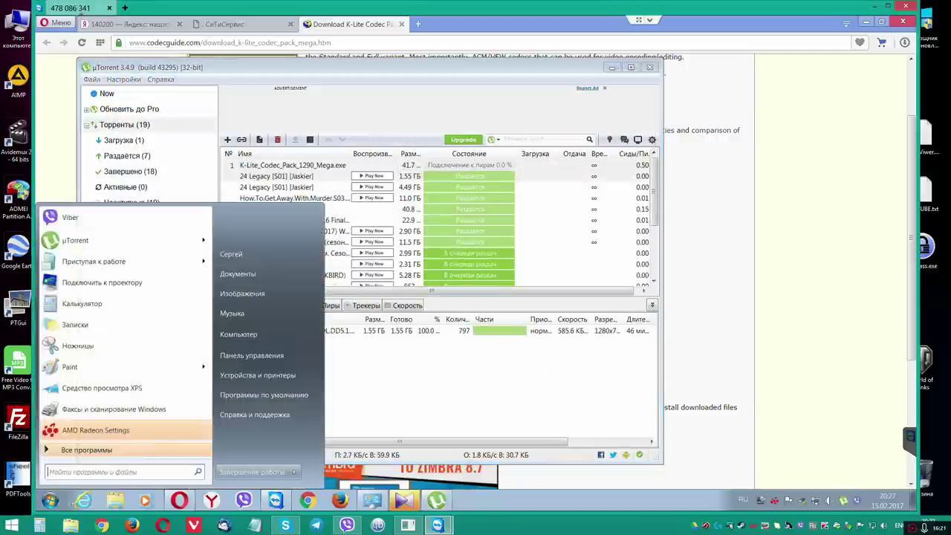
click(245, 335)
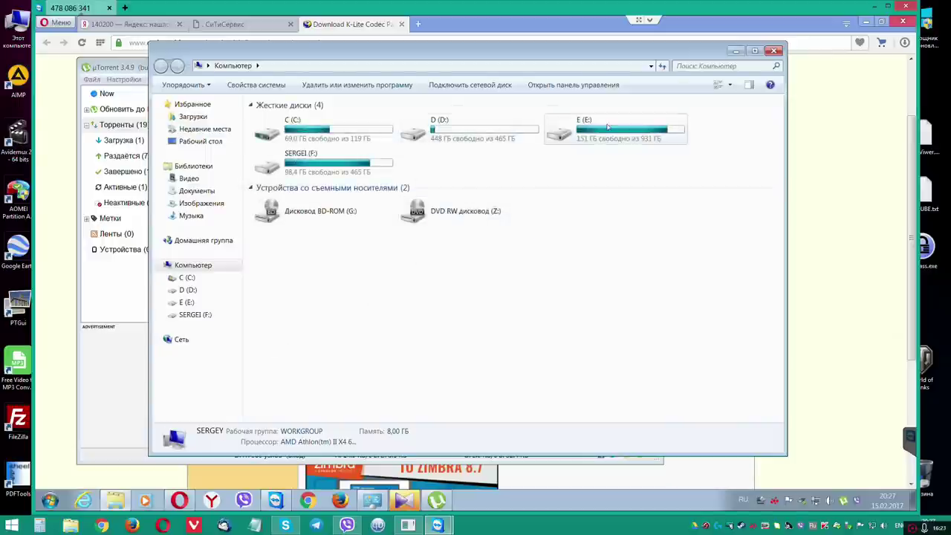
double_click(569, 128)
double_click(286, 242)
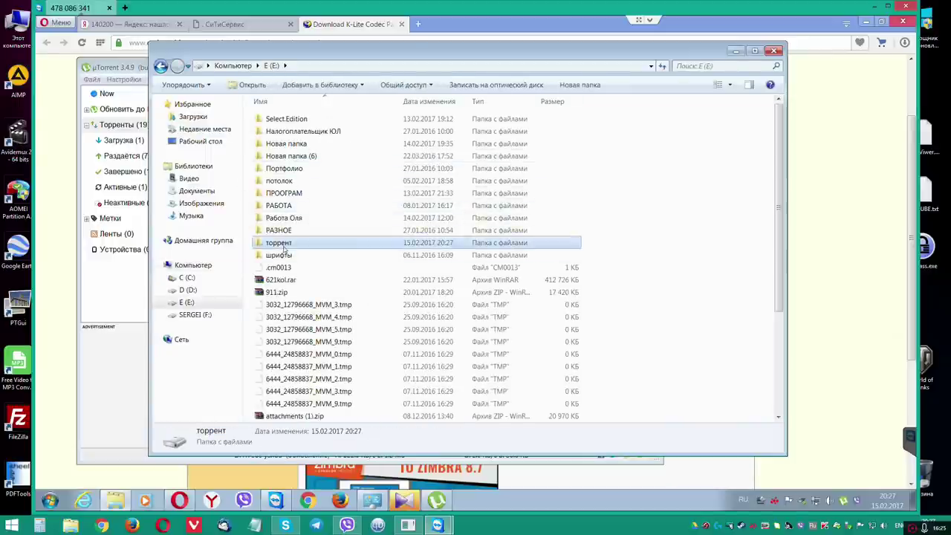
click(775, 50)
Step: Stop seeding all the torrents listed below the K-Lite download, and reposition and enlarge the µTorrent window
drag(476, 68, 626, 67)
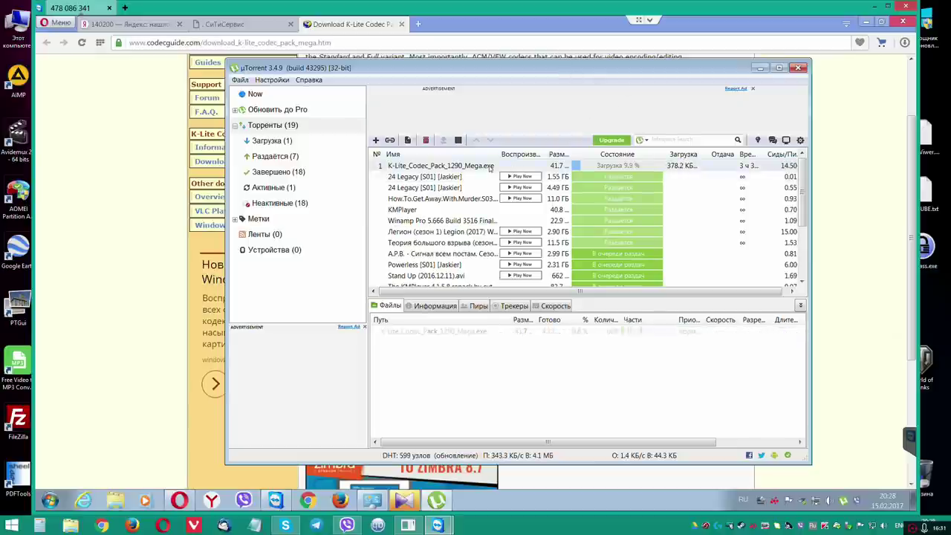
click(469, 180)
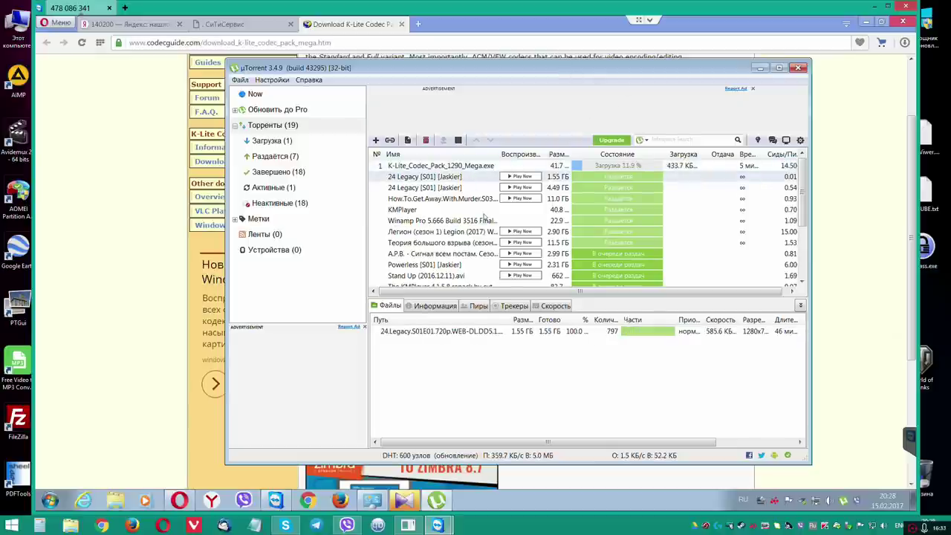
scroll(483, 215, down, 3)
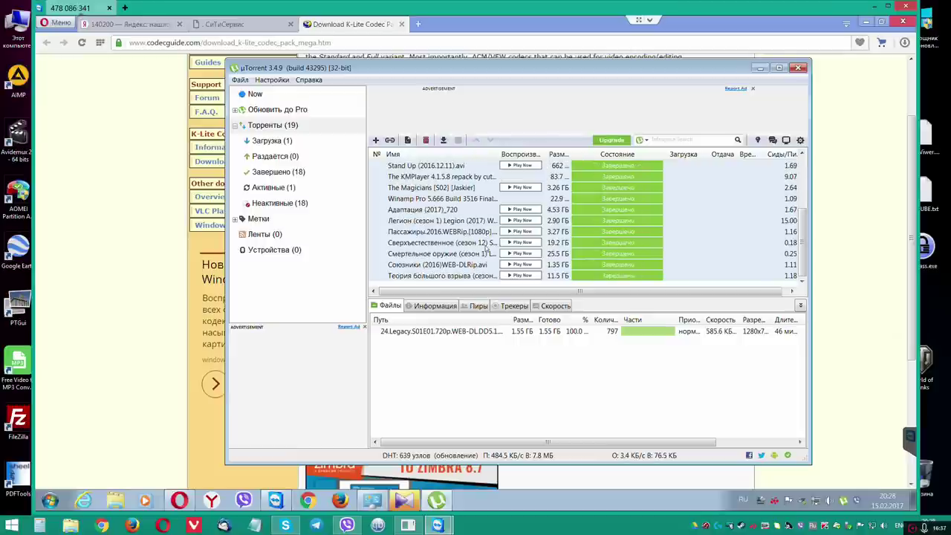
scroll(486, 248, up, 3)
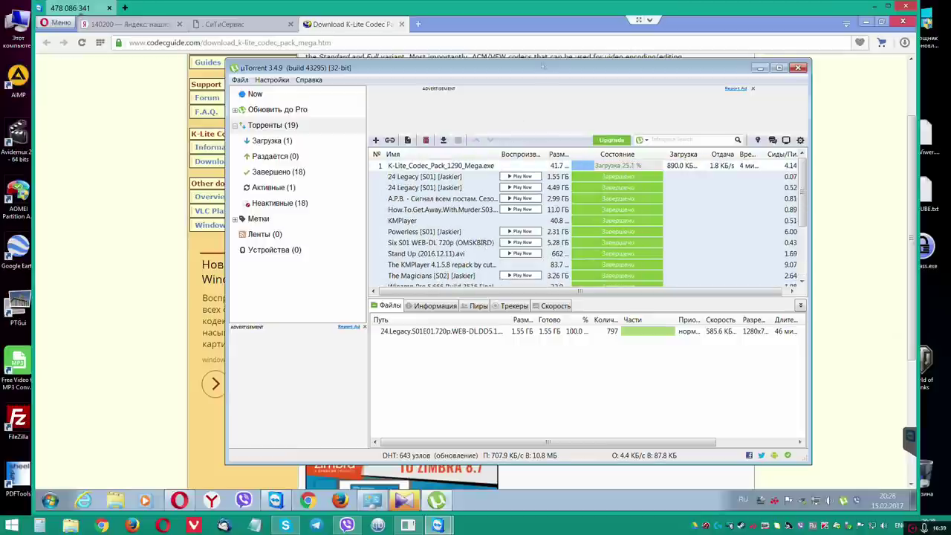
drag(543, 66, 491, 42)
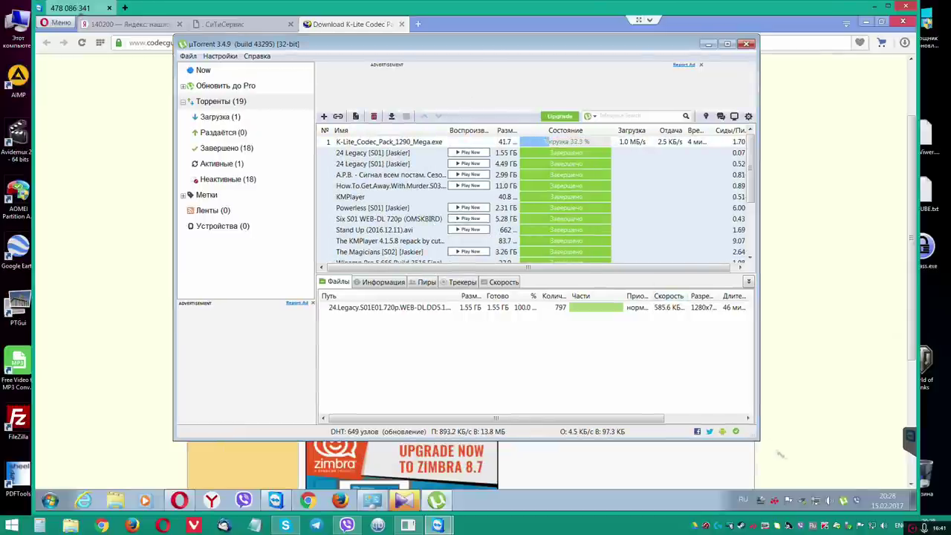
drag(758, 439, 794, 465)
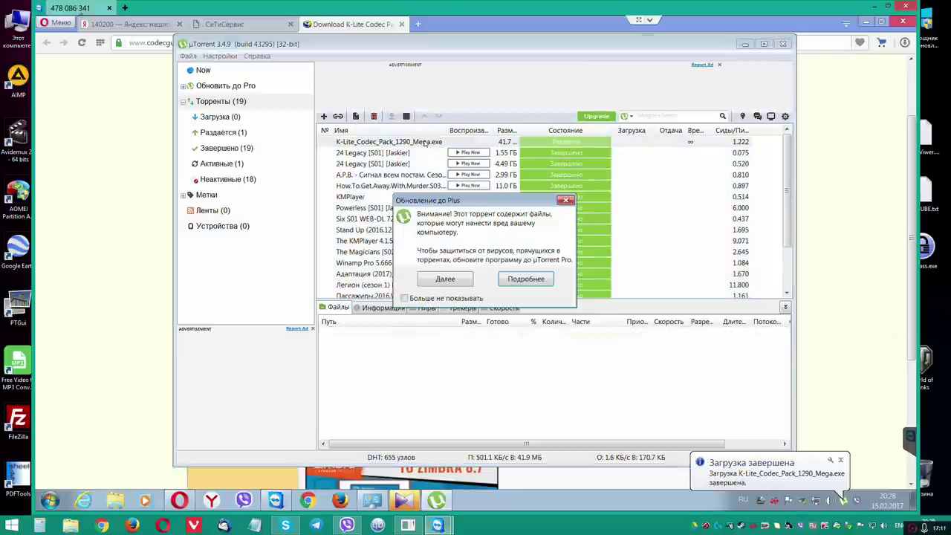
Step: Continue past the µTorrent warning and run K-Lite_Codec_Pack_1290_Mega.exe from the торрент folder despite the unknown publisher
click(445, 280)
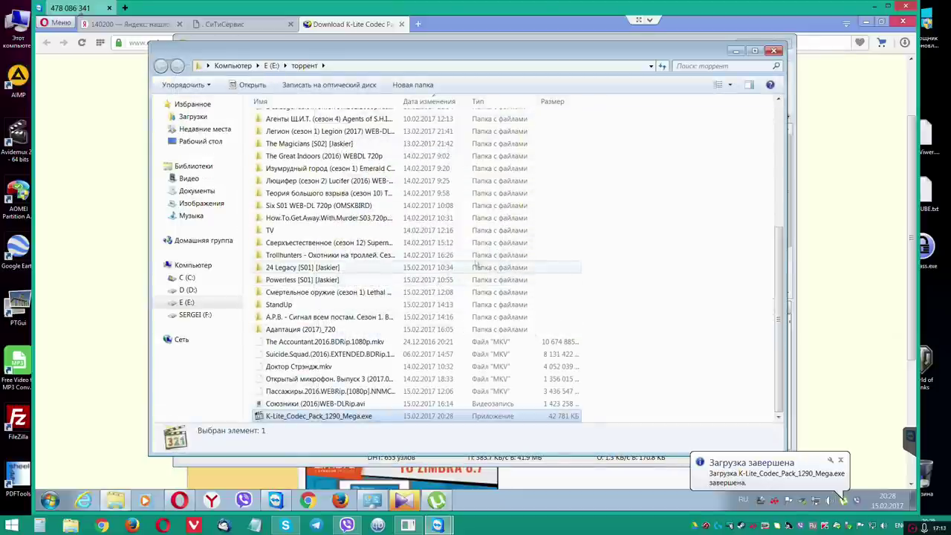
double_click(288, 416)
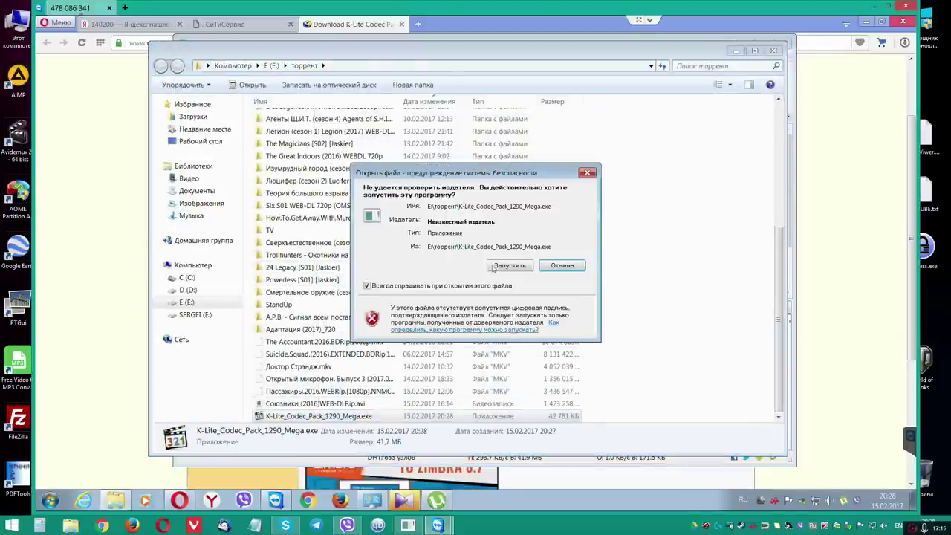
click(513, 267)
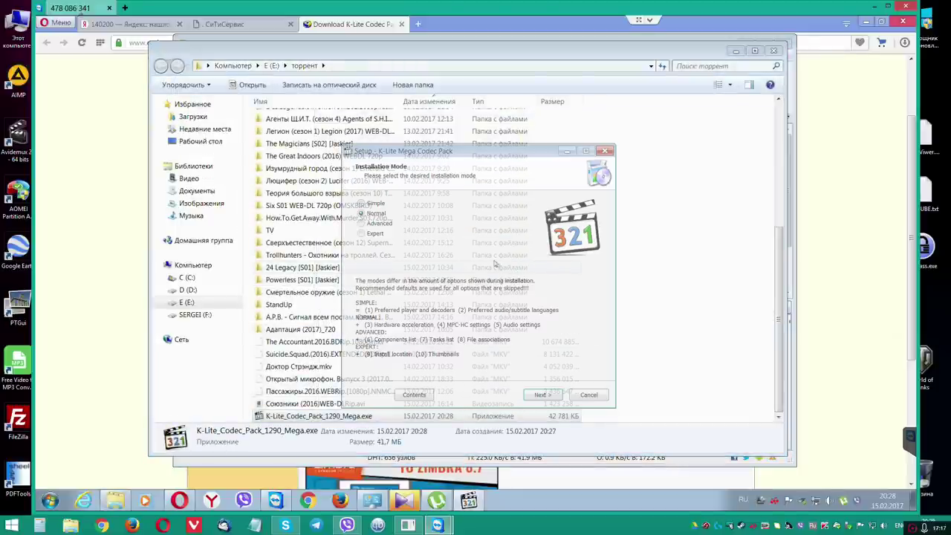
Step: Install the K-Lite Mega Codec Pack in Normal mode with Media Player Classic (MPC-HC) as default video player, keeping the other defaults
click(543, 398)
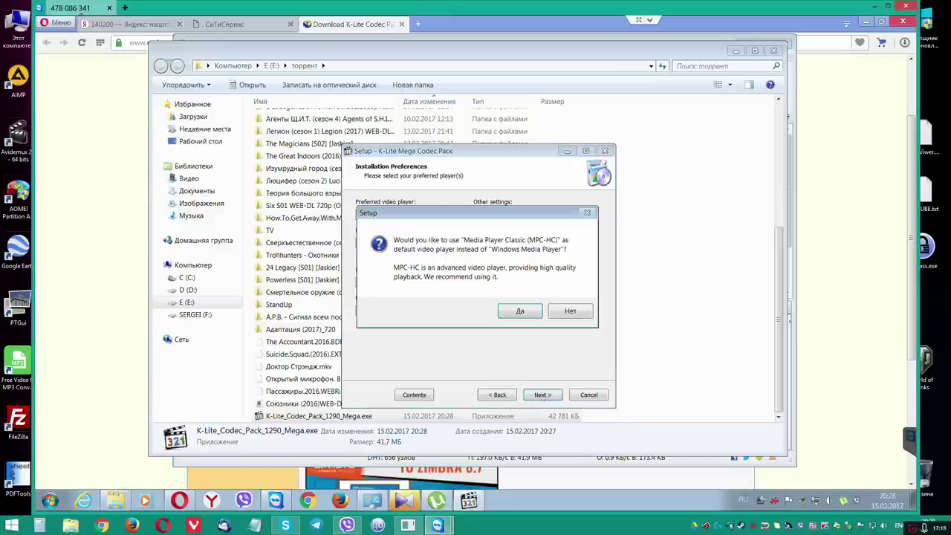
click(522, 313)
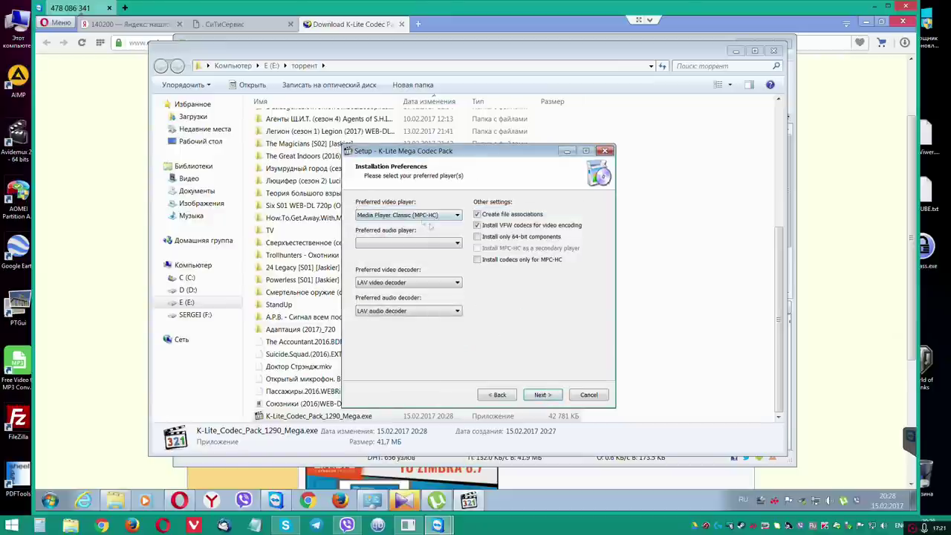
click(456, 215)
click(456, 218)
click(541, 394)
click(547, 396)
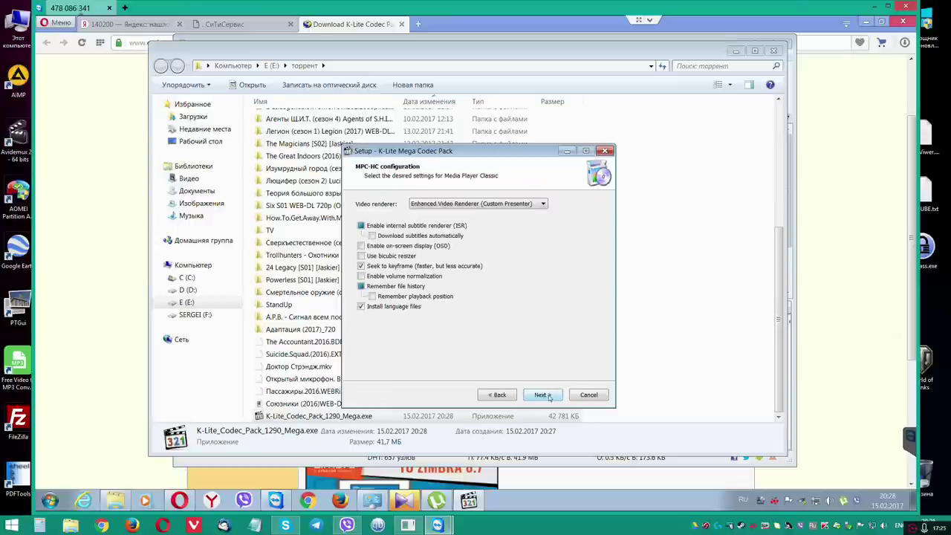
click(548, 396)
click(546, 396)
click(545, 394)
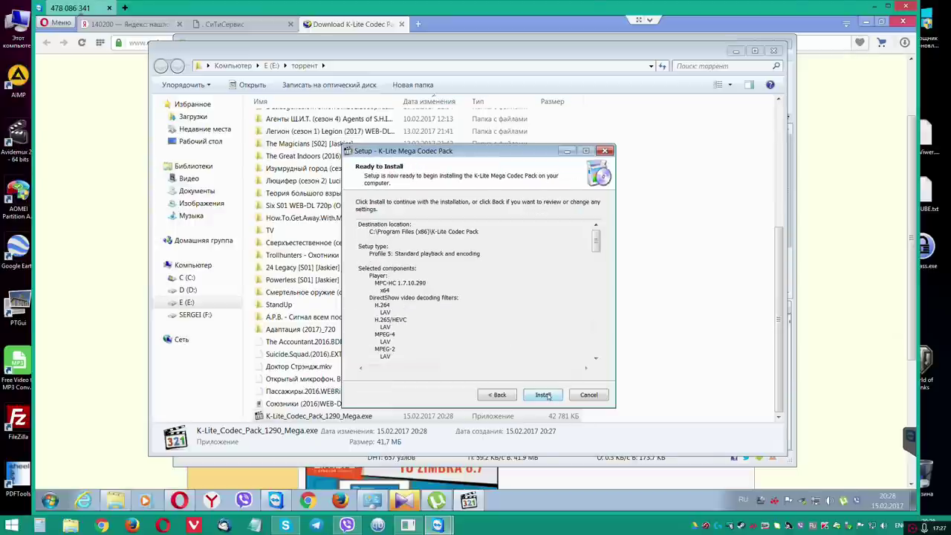
click(544, 394)
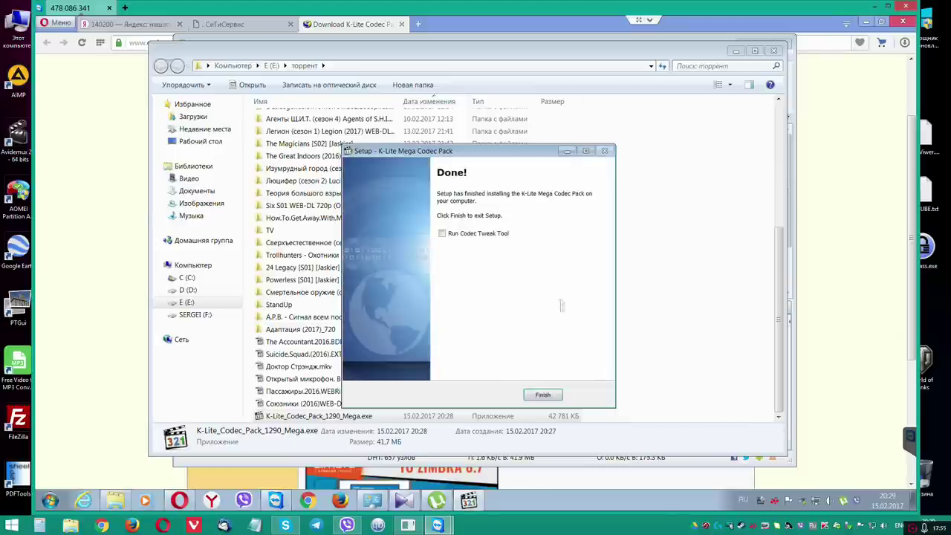
click(543, 394)
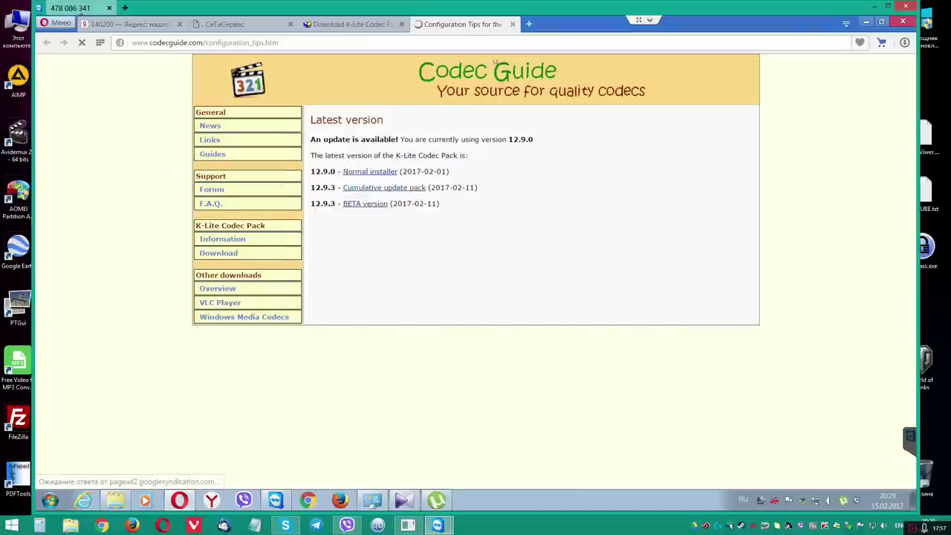
Step: Close the codec guide pages, the СиТиСервис and Yandex search tabs, and the Opera window itself
click(512, 23)
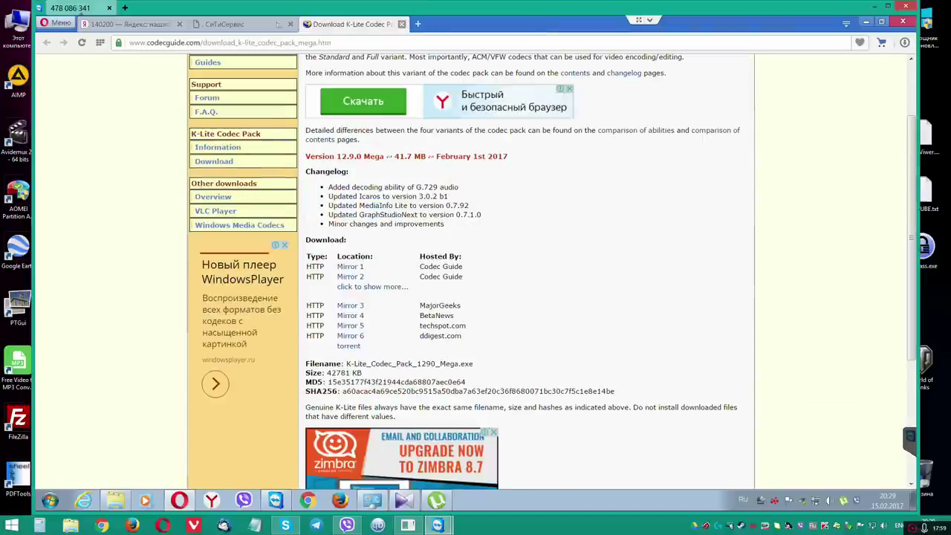
click(402, 23)
click(290, 24)
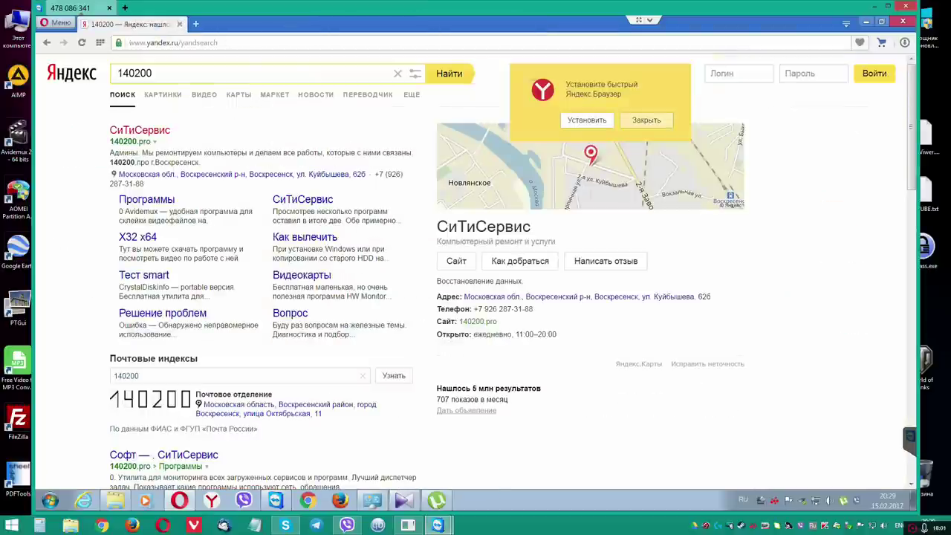
click(179, 23)
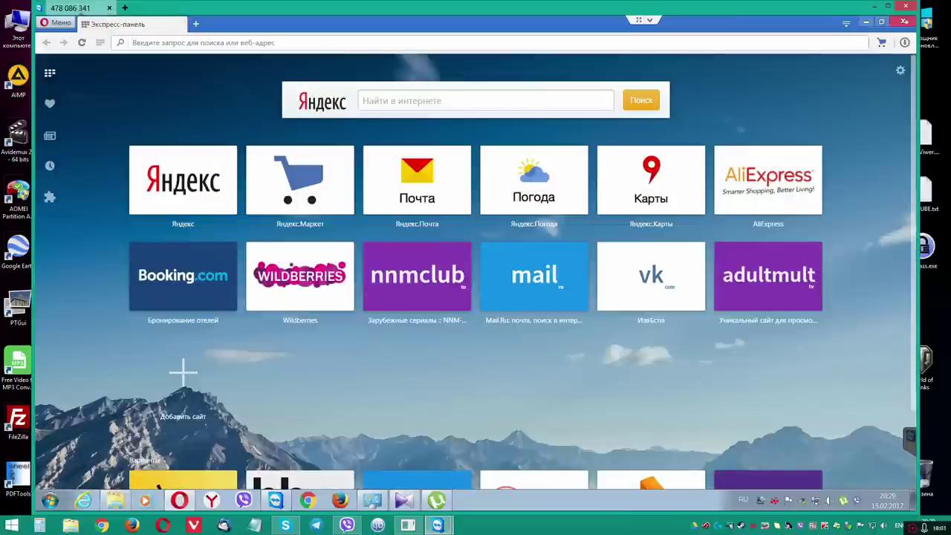
click(904, 21)
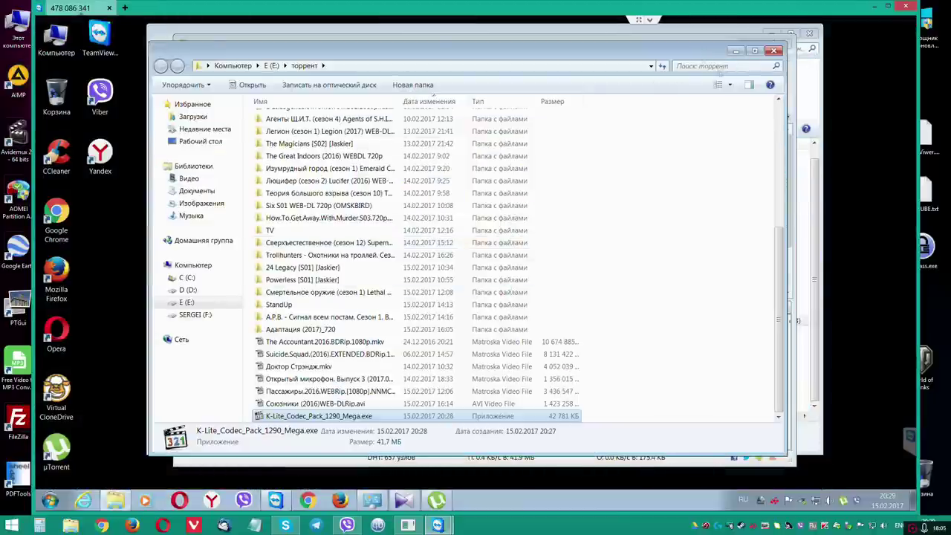
Step: Close the torrent folder and µTorrent windows, finish the KMPlayer uninstaller, and close the installed programs list
click(786, 45)
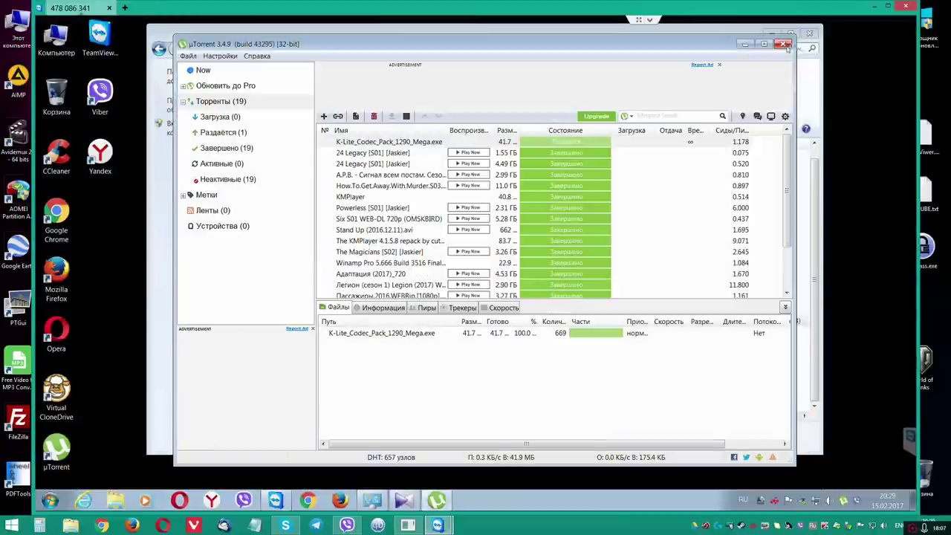
click(786, 45)
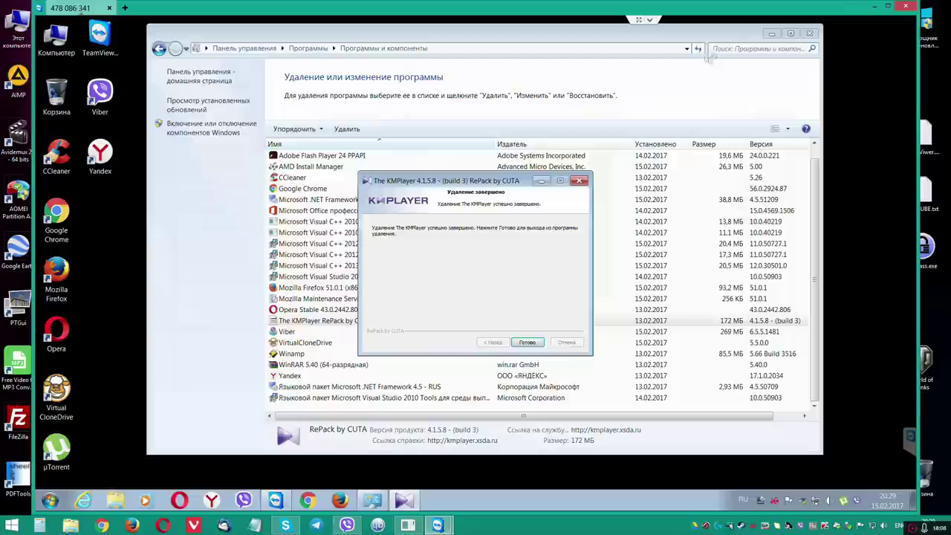
click(527, 342)
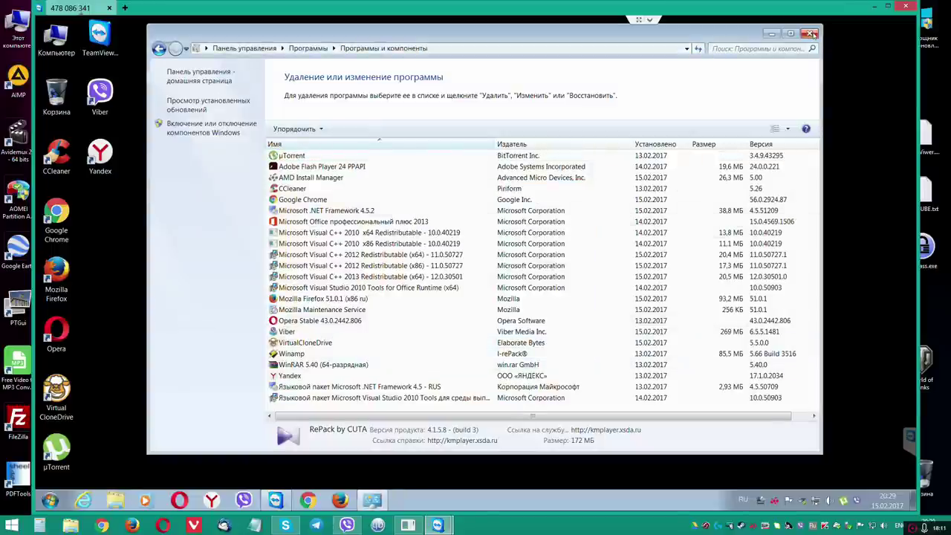
click(812, 34)
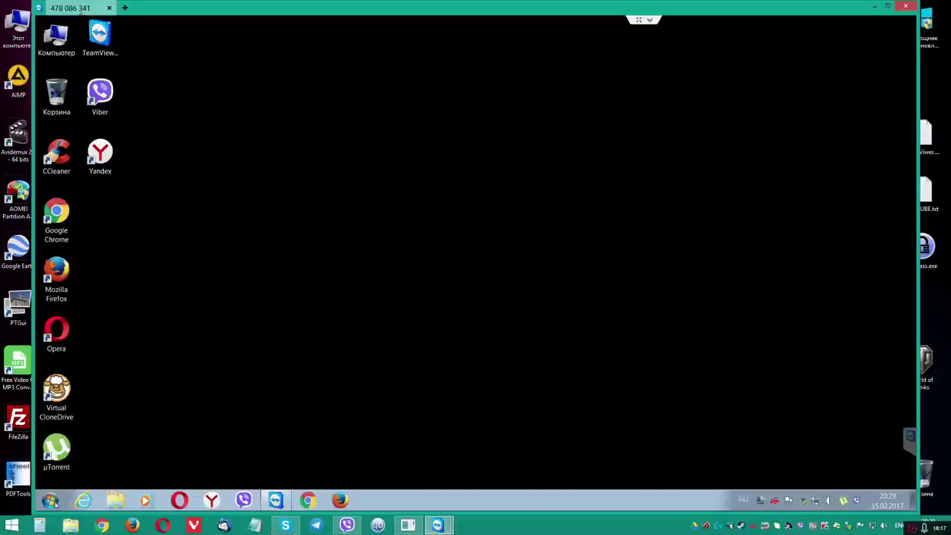
Step: Look over the computer's drives, checking the folders on drive C: and its used and free space
double_click(63, 43)
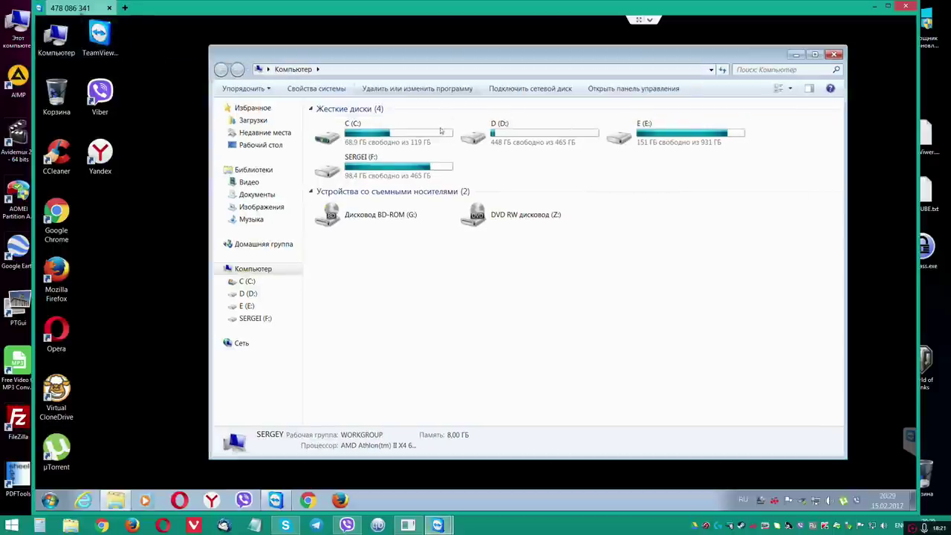
double_click(440, 131)
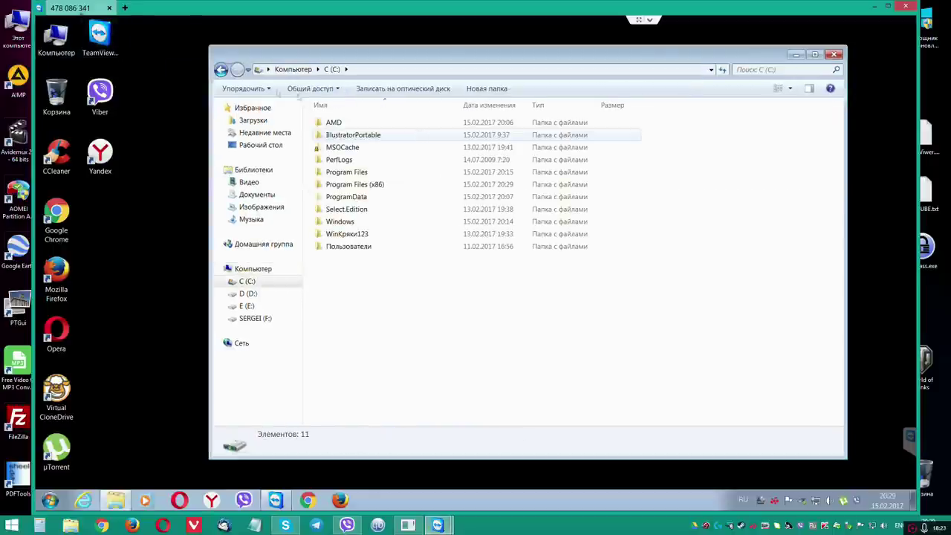
click(220, 69)
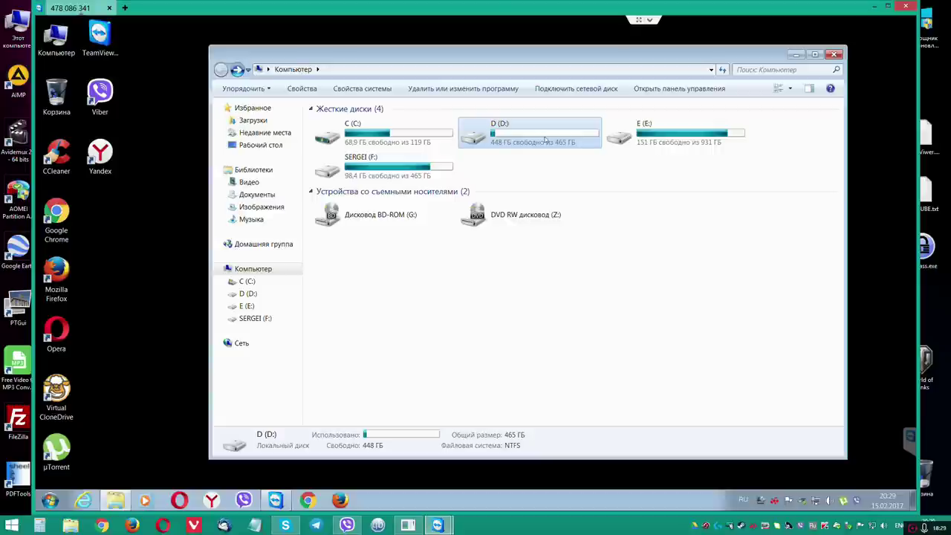
click(402, 135)
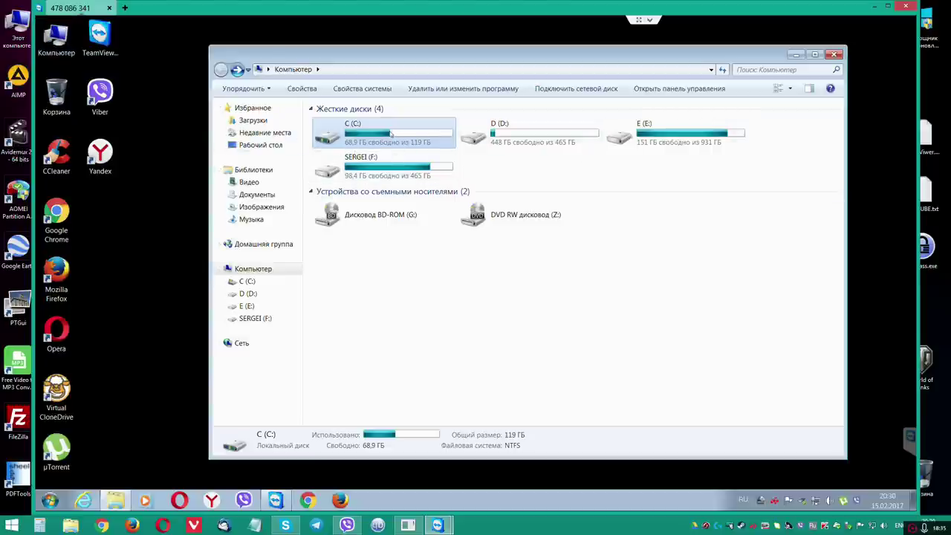
Step: Open the computer's system properties and bring up the advanced system settings
right_click(71, 41)
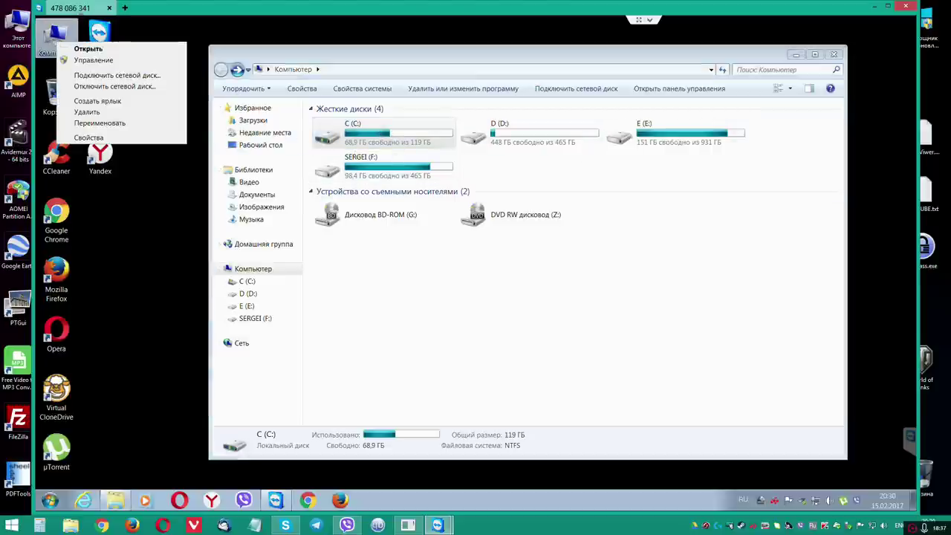
click(184, 133)
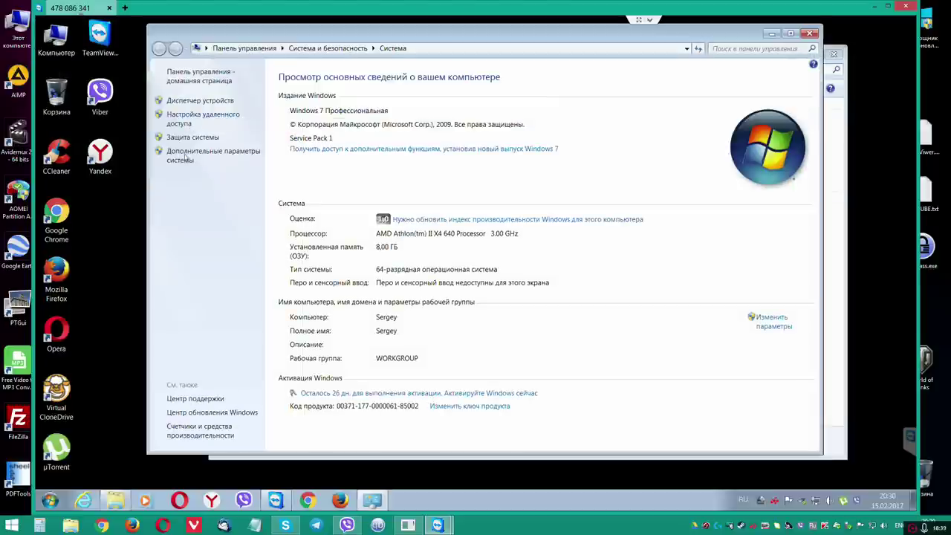
click(197, 158)
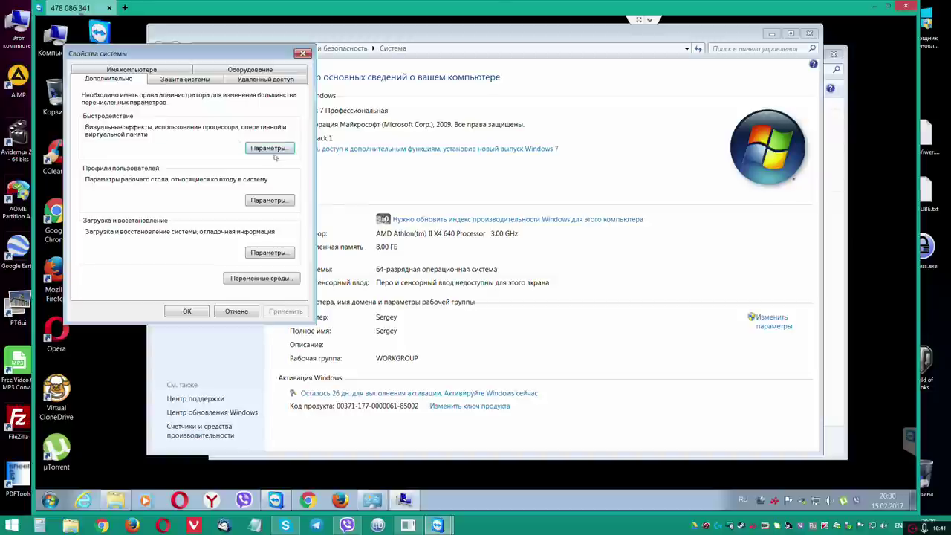
Step: Look through the performance, user profile, and startup and recovery settings, closing each without changes
click(271, 149)
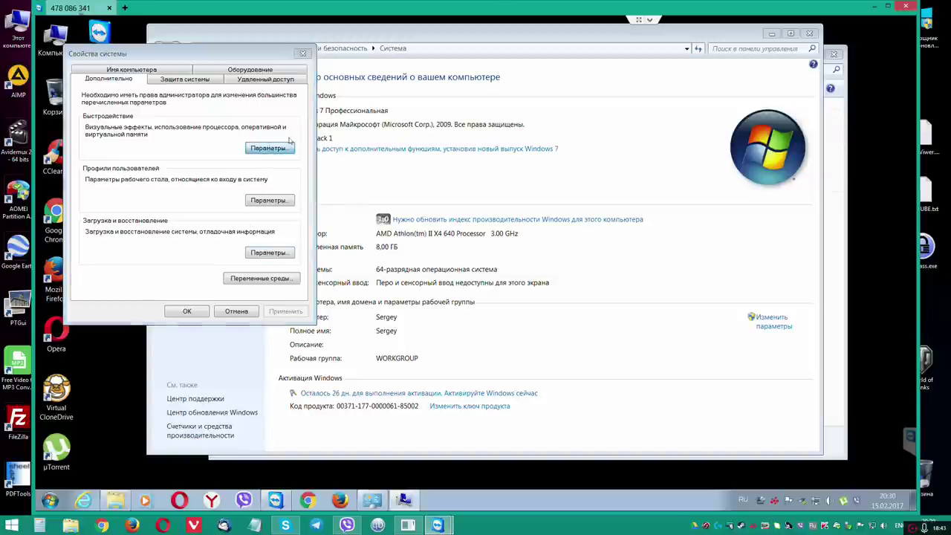
click(251, 130)
click(268, 104)
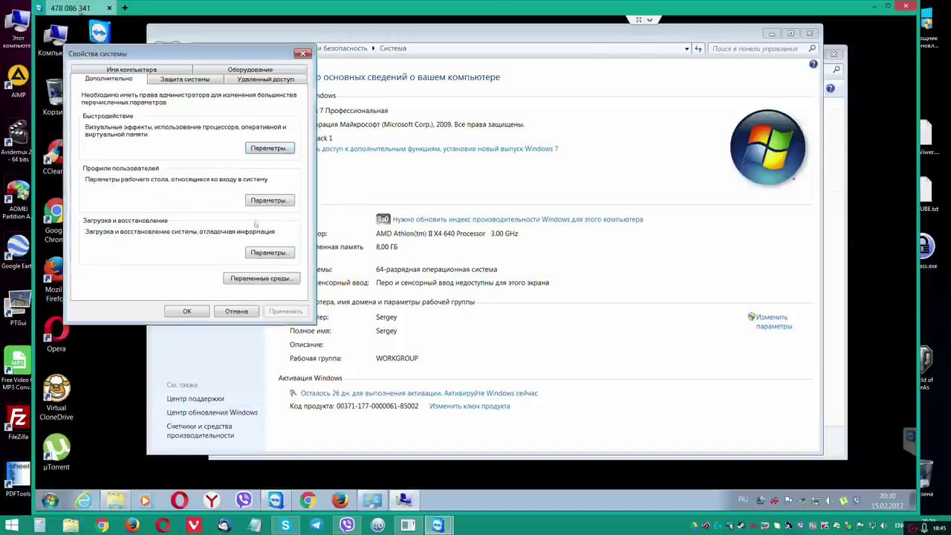
click(271, 201)
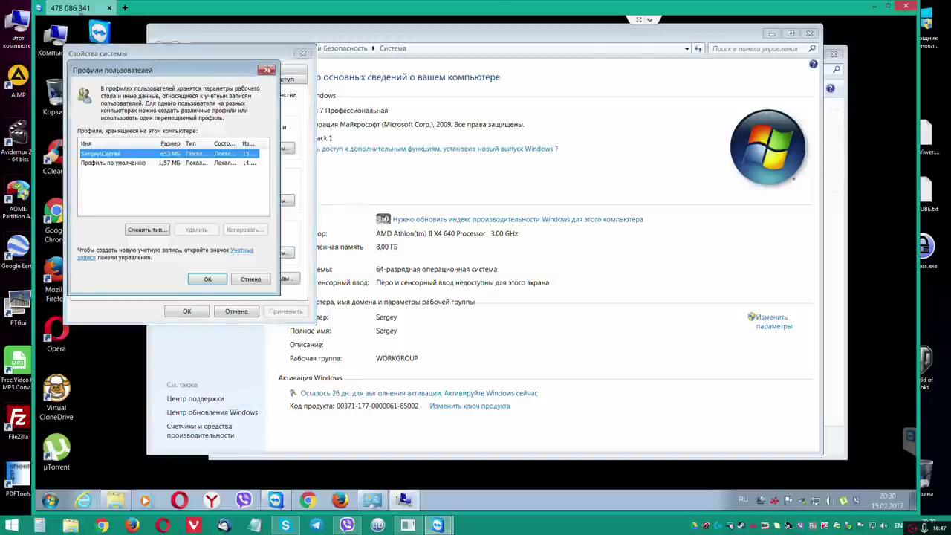
click(268, 70)
click(271, 252)
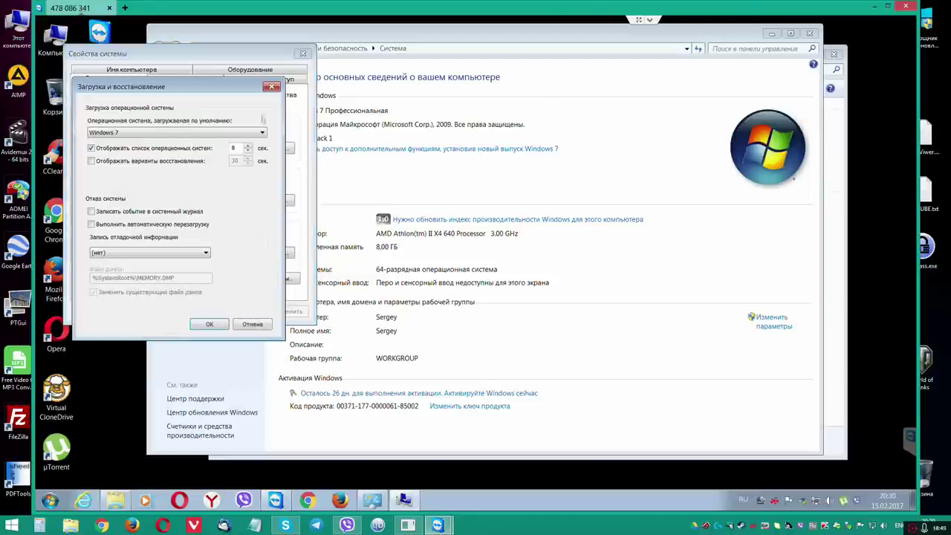
click(271, 88)
Step: Set the user environment variable TEMP to D:\Temp
click(270, 279)
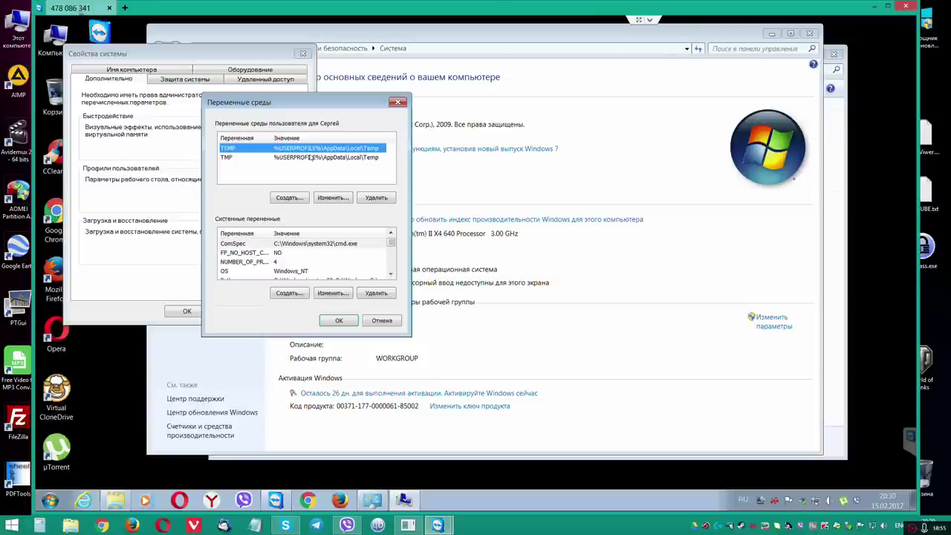
click(333, 198)
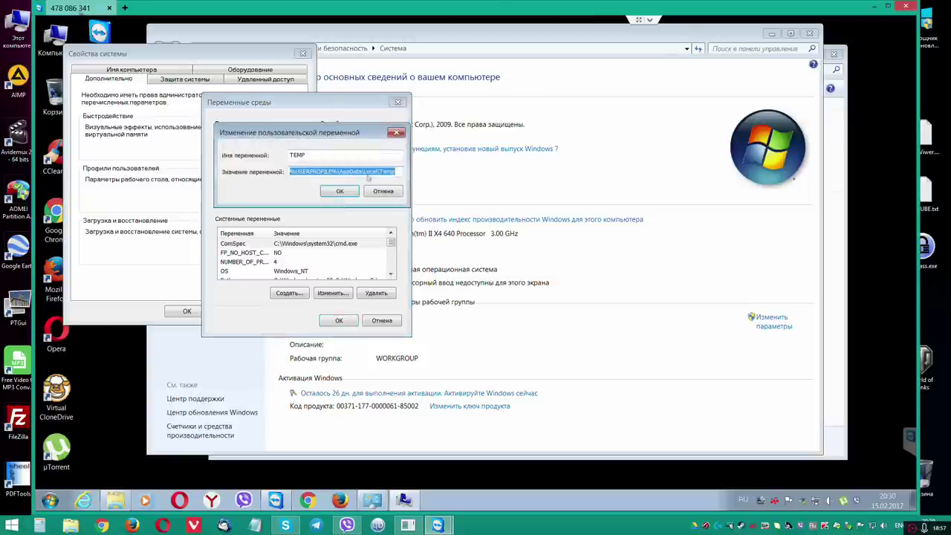
click(370, 175)
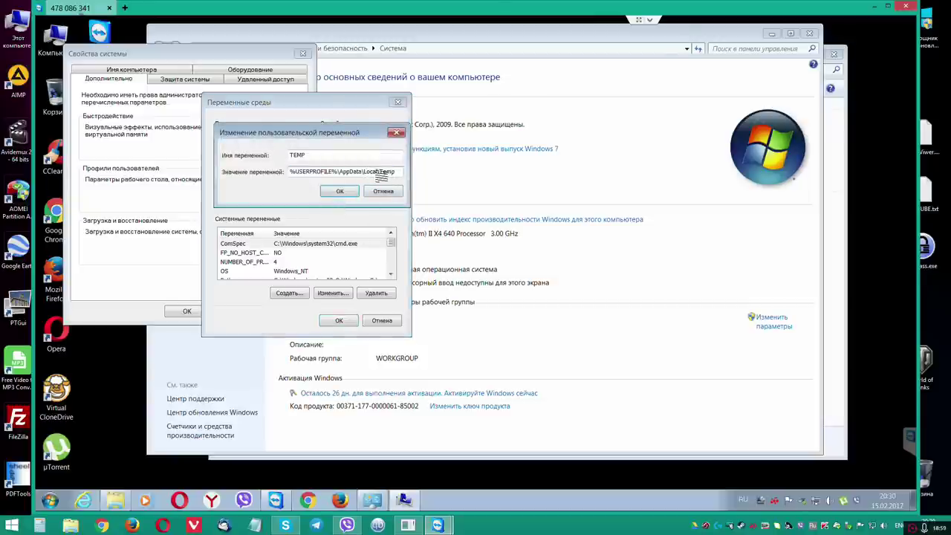
drag(378, 172, 128, 173)
text(D:)
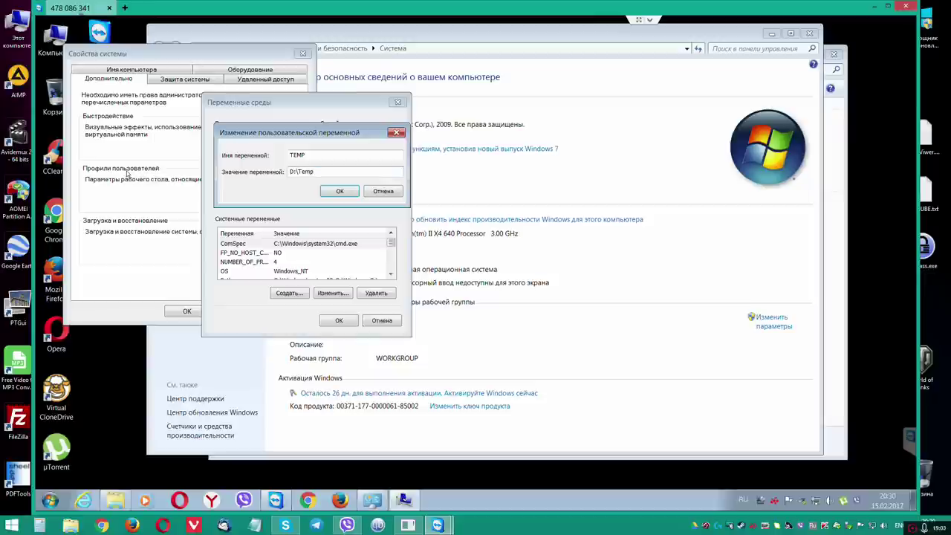
click(382, 191)
Step: Examine the path in the user environment variable TMP and cancel without changing it
click(312, 158)
double_click(314, 158)
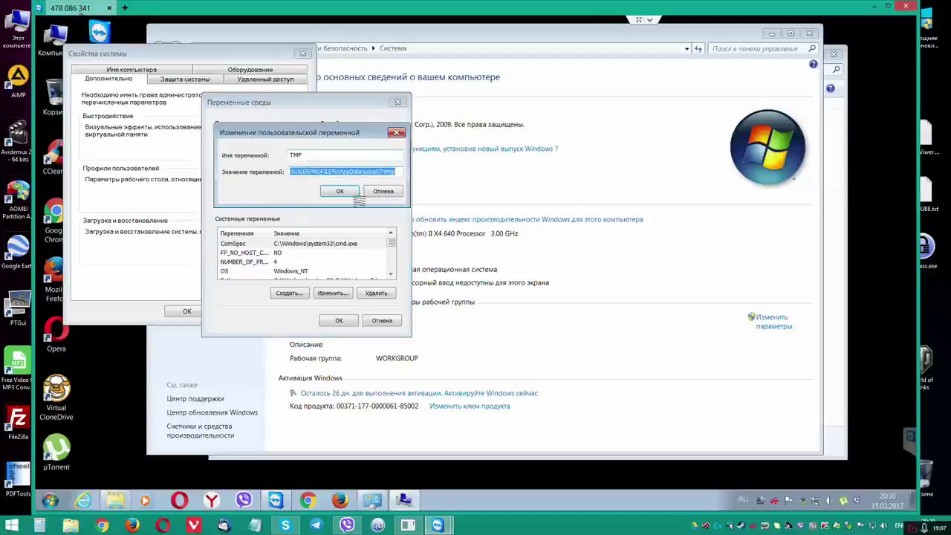
click(383, 175)
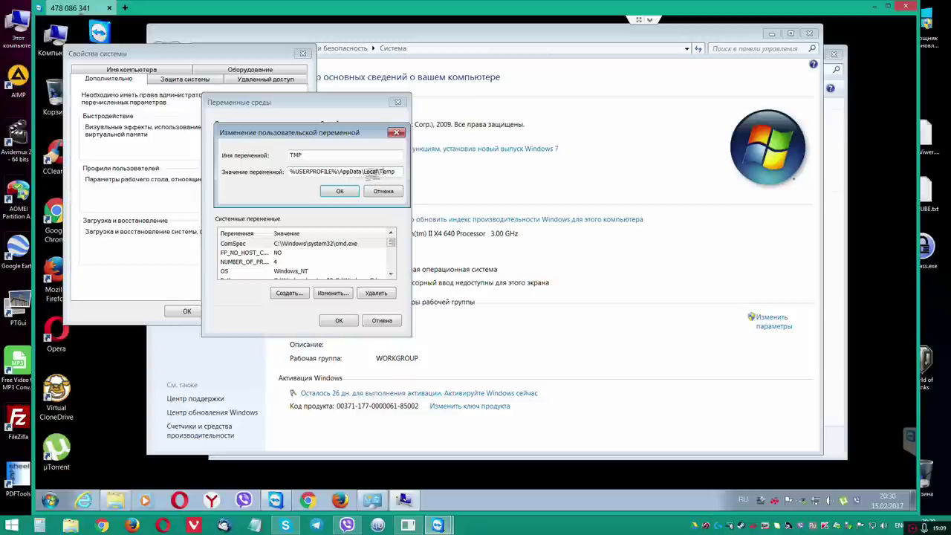
drag(387, 174, 249, 176)
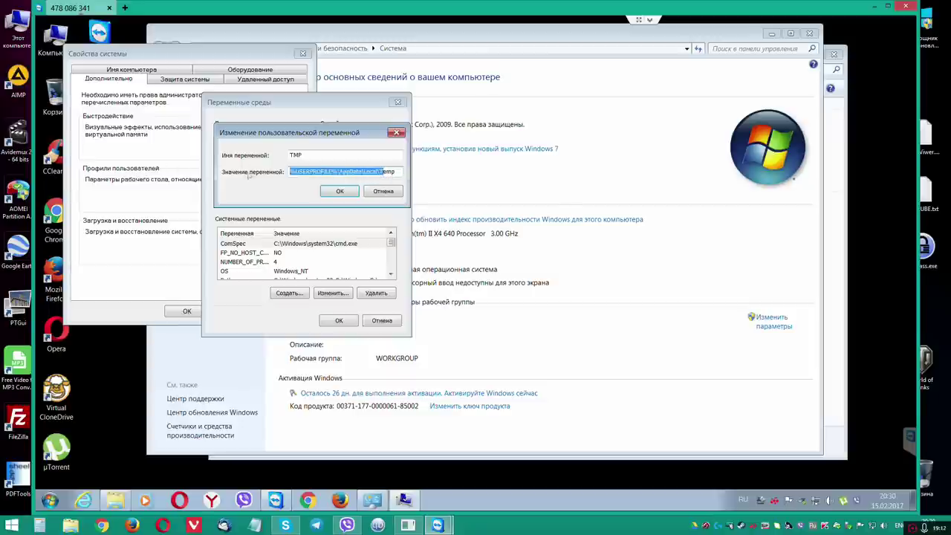
click(383, 192)
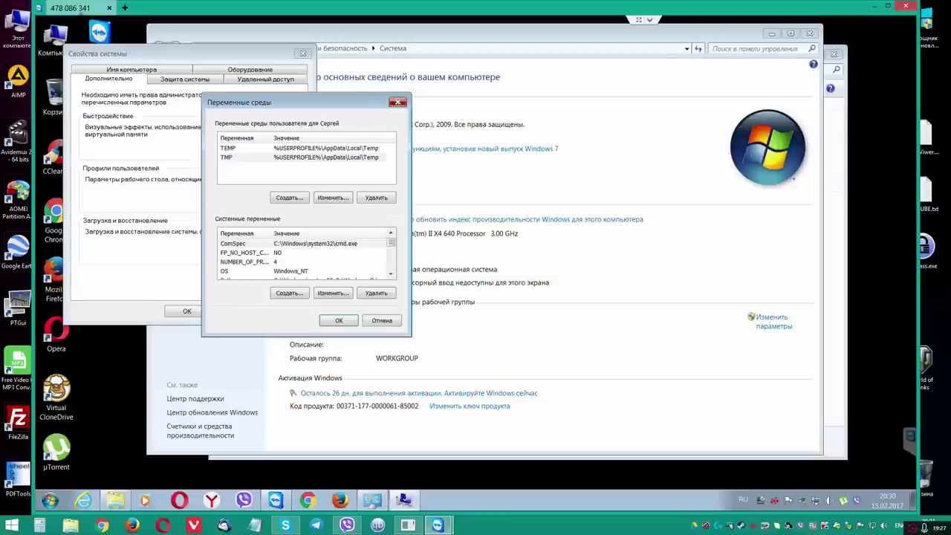
Step: Close the environment variables, system properties and system information windows without saving changes
click(398, 103)
click(304, 54)
drag(309, 39, 282, 41)
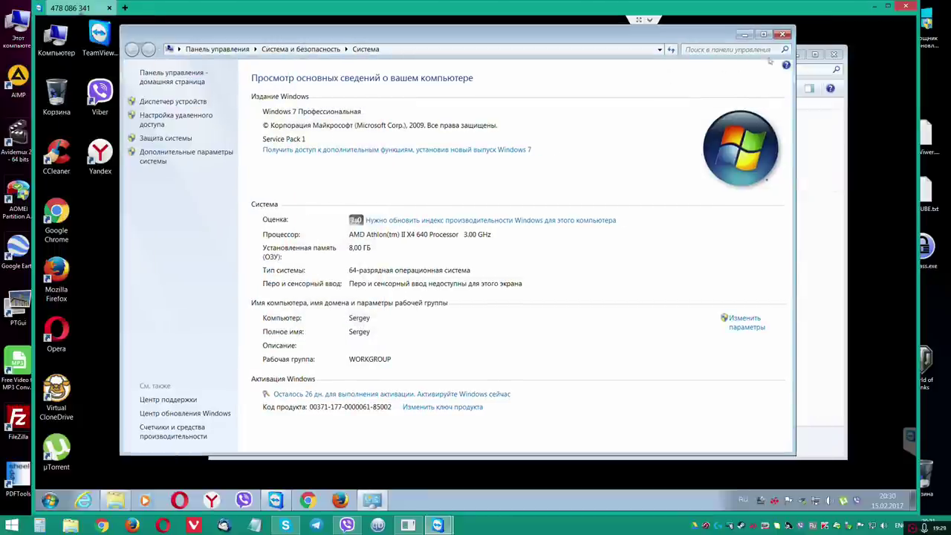
click(782, 34)
drag(570, 50, 516, 44)
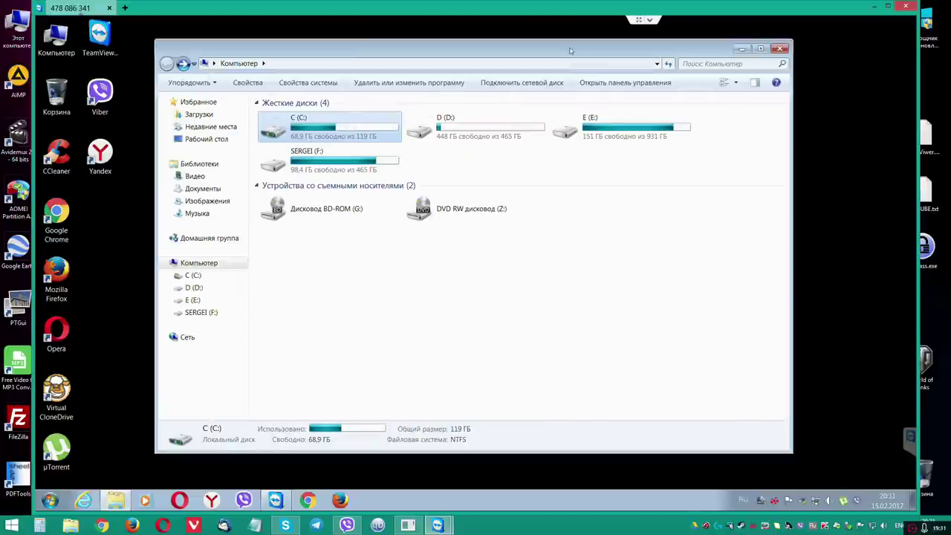
Step: Open the user's profile folder inside Пользователи on drive C:
double_click(348, 135)
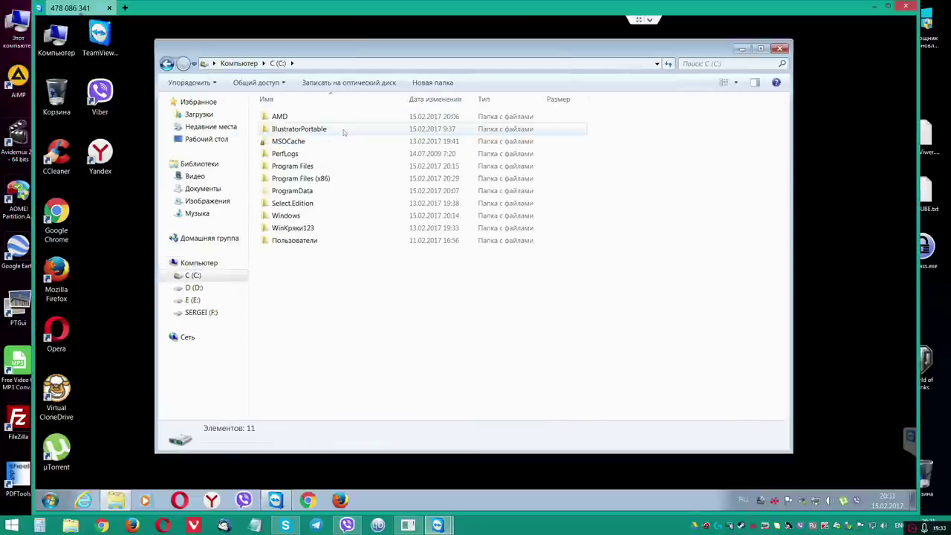
double_click(294, 241)
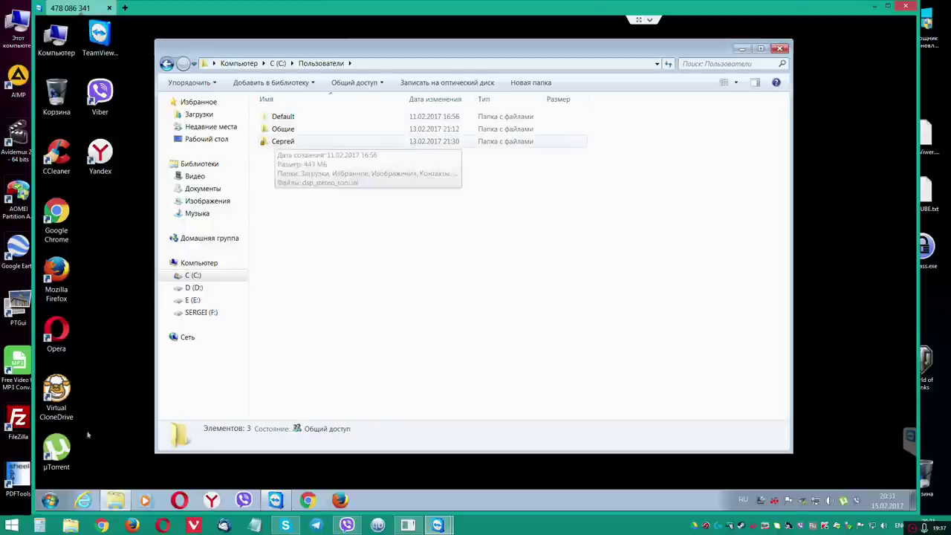
click(49, 500)
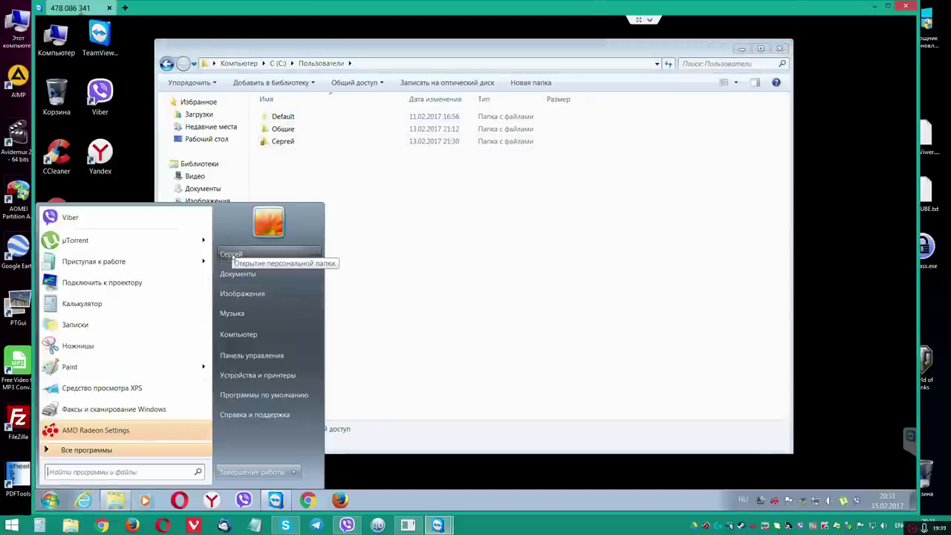
click(452, 260)
double_click(283, 142)
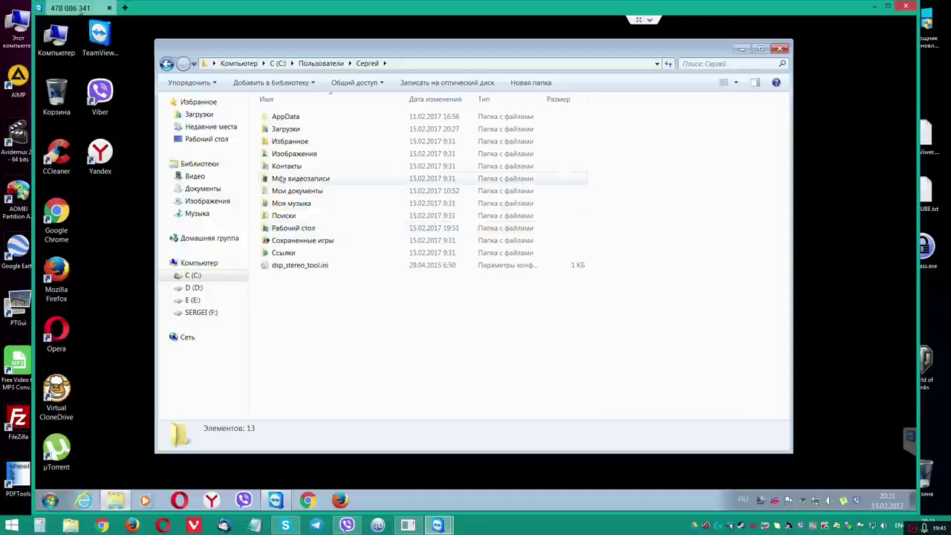
Step: Look through the files in the Загрузки folder and return to the profile folder
click(287, 129)
double_click(286, 129)
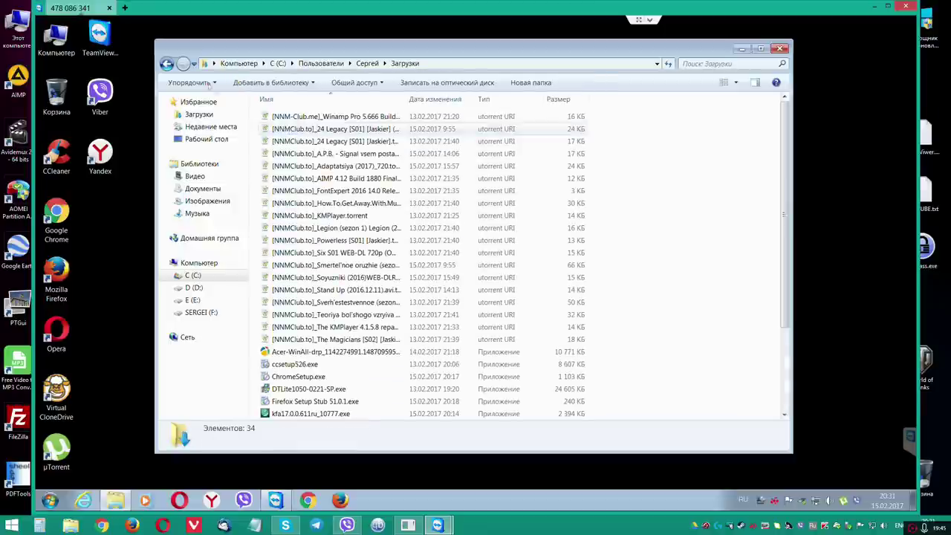
scroll(349, 275, down, 3)
scroll(355, 295, up, 4)
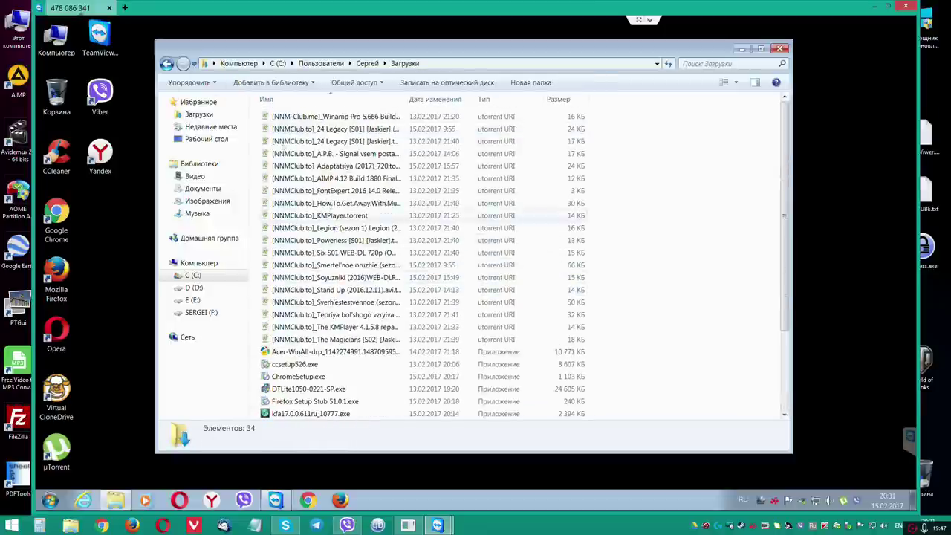
click(167, 64)
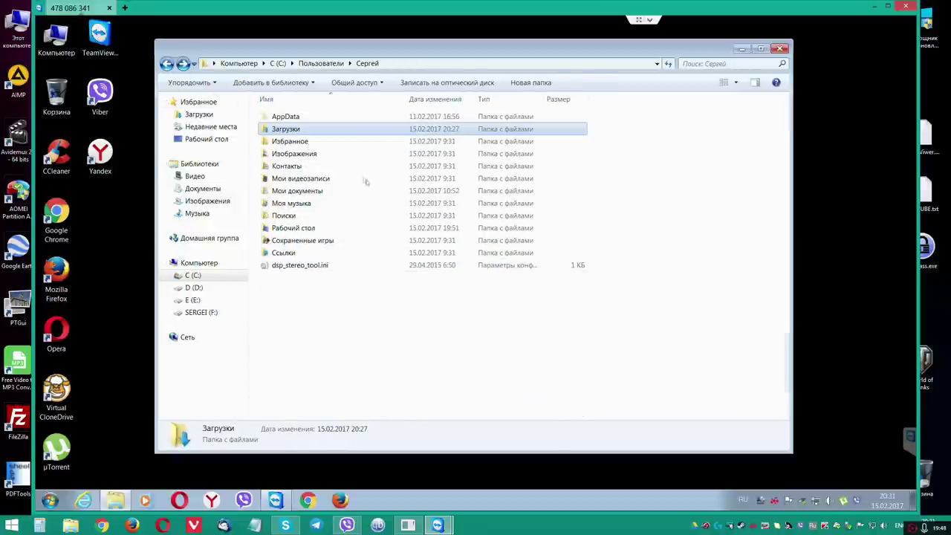
Step: Try setting the Загрузки folder's location to E:\Downloads in its properties, and cancel the change
right_click(285, 128)
click(390, 376)
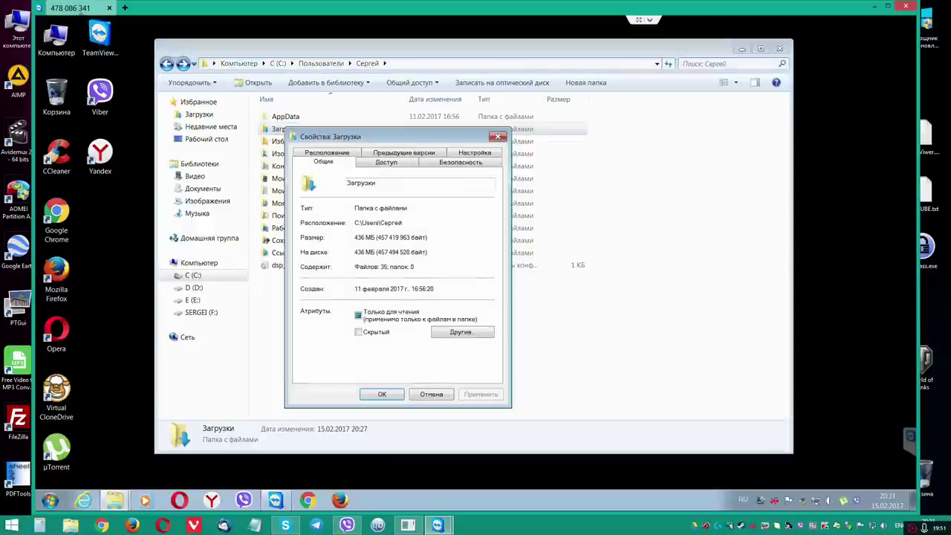
click(333, 153)
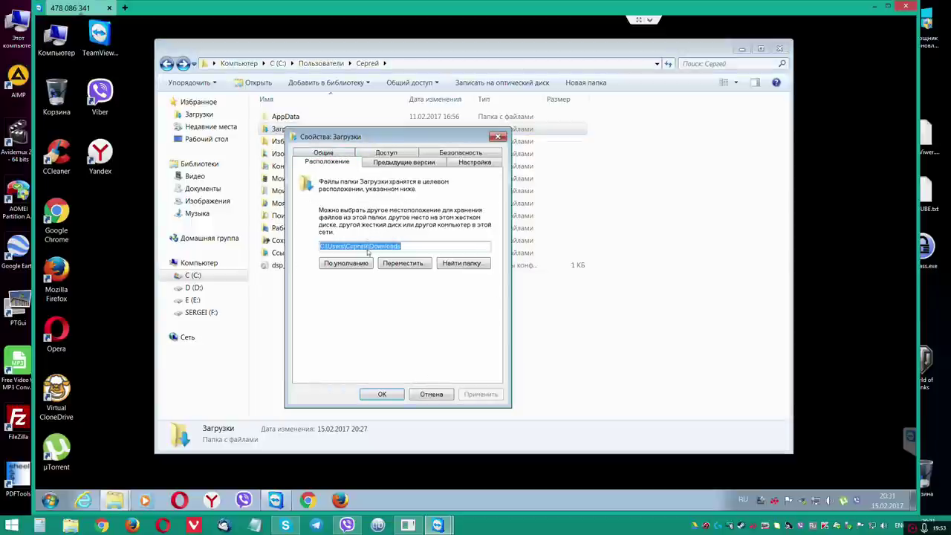
drag(362, 247, 207, 254)
key(Delete)
key(Delete)
key(Delete)
text(E:)
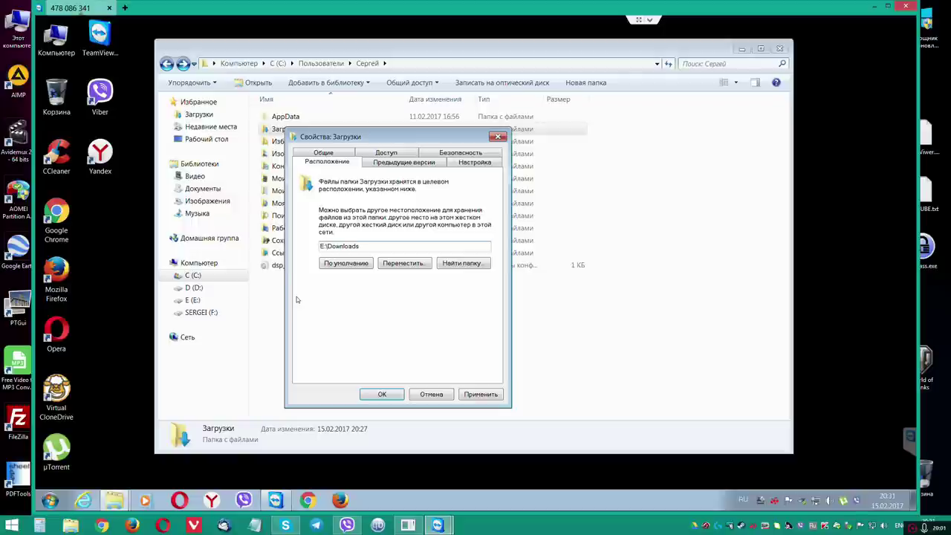
click(431, 394)
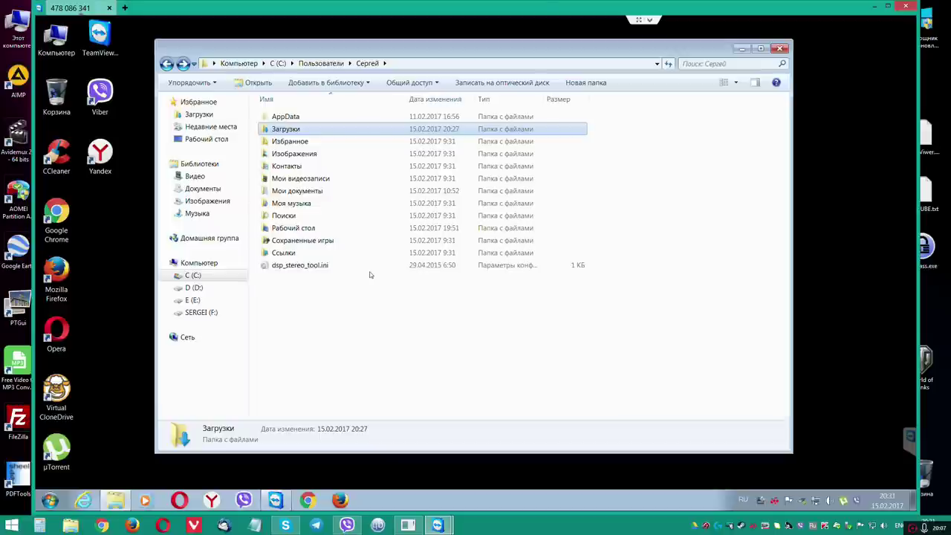
Step: Check the storage location in the Рабочий стол folder's properties and close them without changes
click(291, 230)
right_click(290, 230)
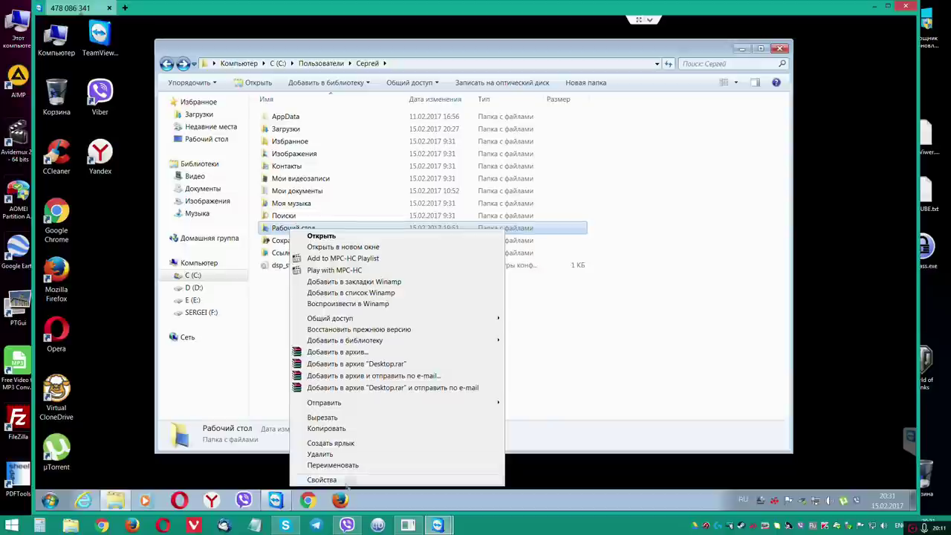
click(348, 481)
click(346, 232)
click(400, 327)
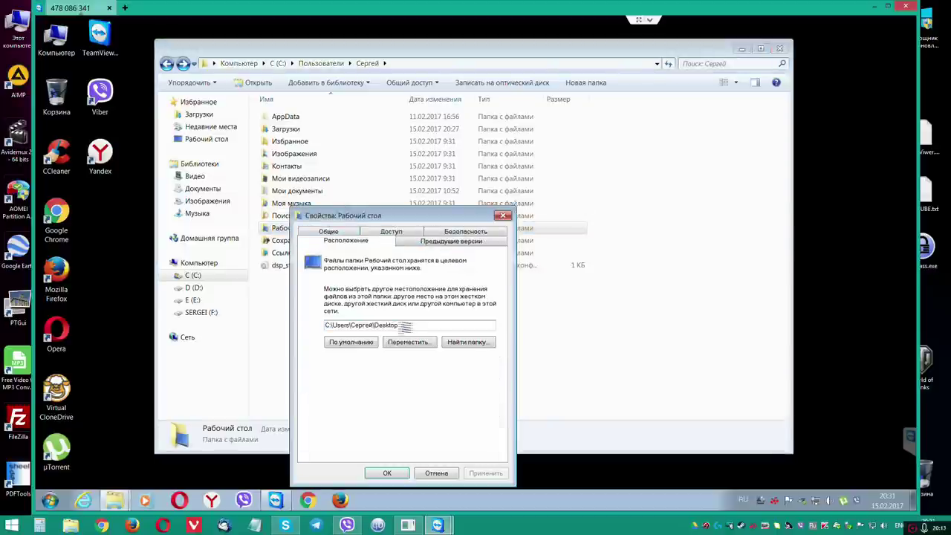
drag(357, 325, 286, 326)
click(454, 474)
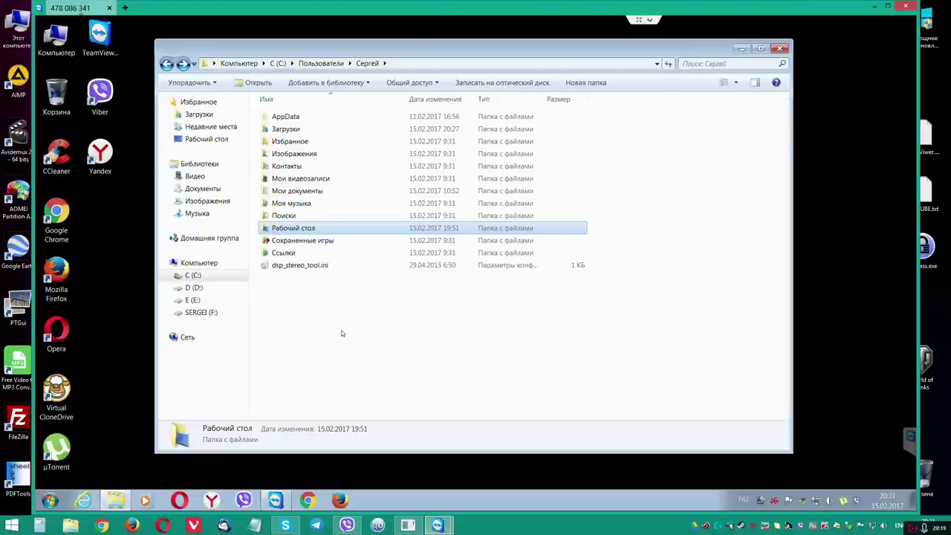
Step: Look at the contents of the Рабочий стол folder and recheck its location setting, leaving it unchanged
double_click(297, 231)
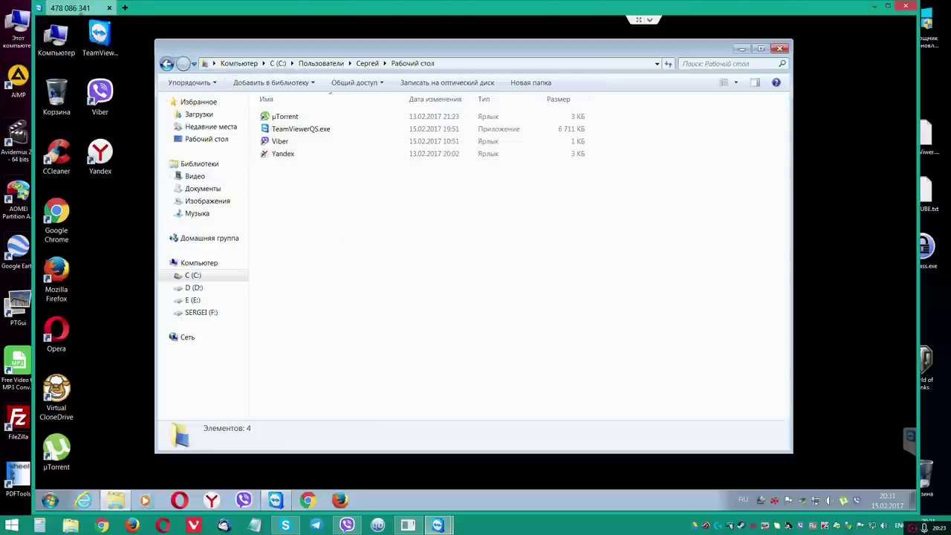
click(166, 63)
right_click(296, 231)
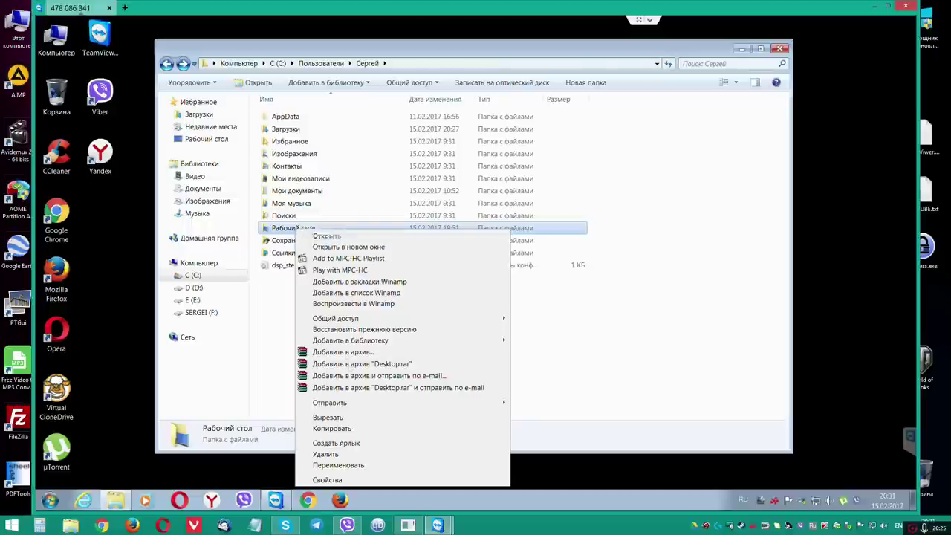
click(349, 487)
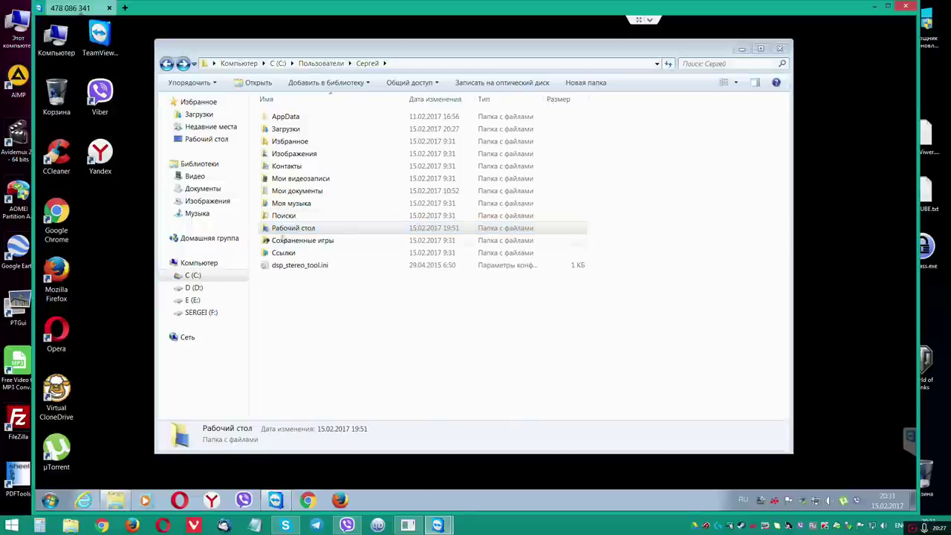
right_click(285, 232)
click(361, 481)
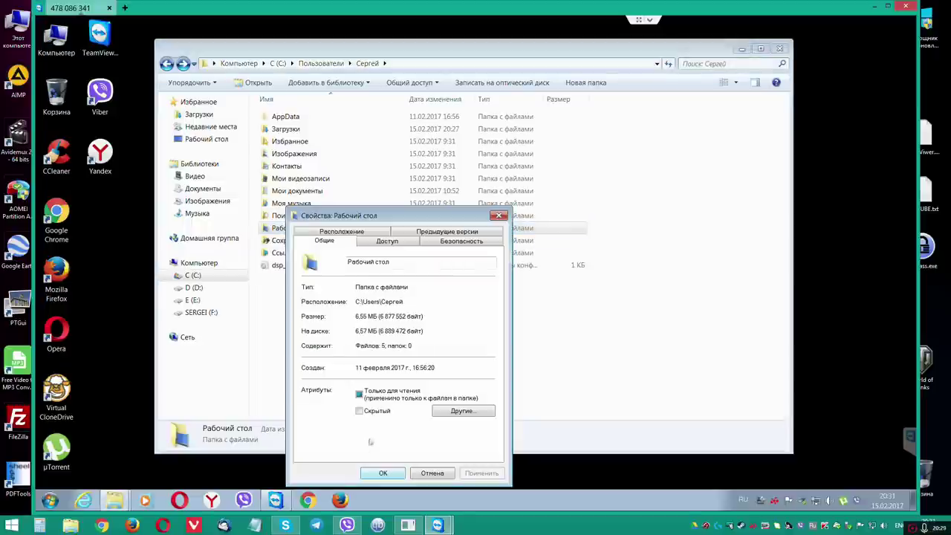
click(354, 238)
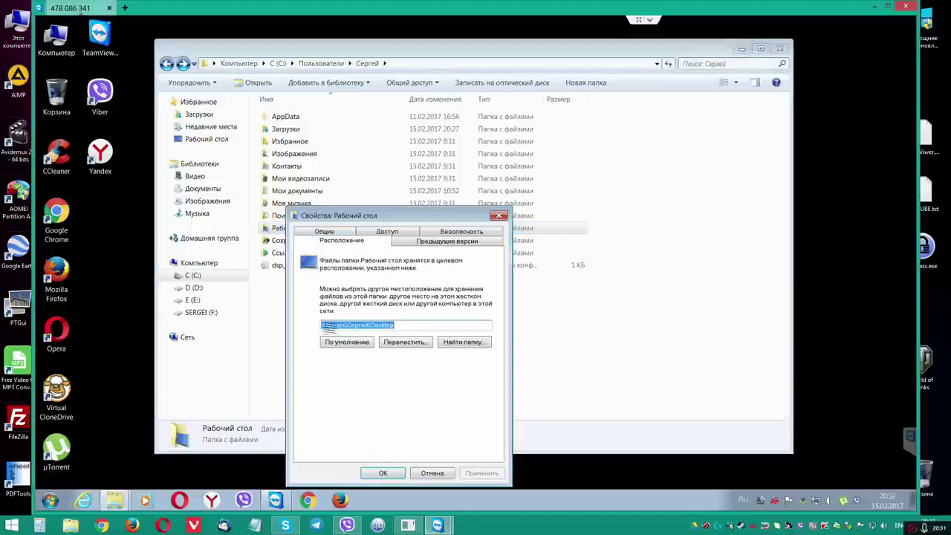
click(432, 473)
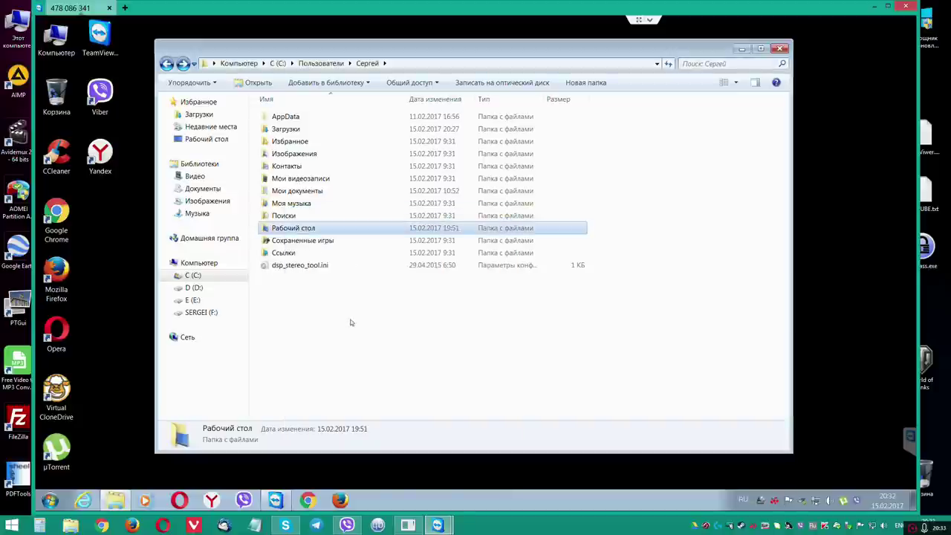
click(351, 321)
click(285, 130)
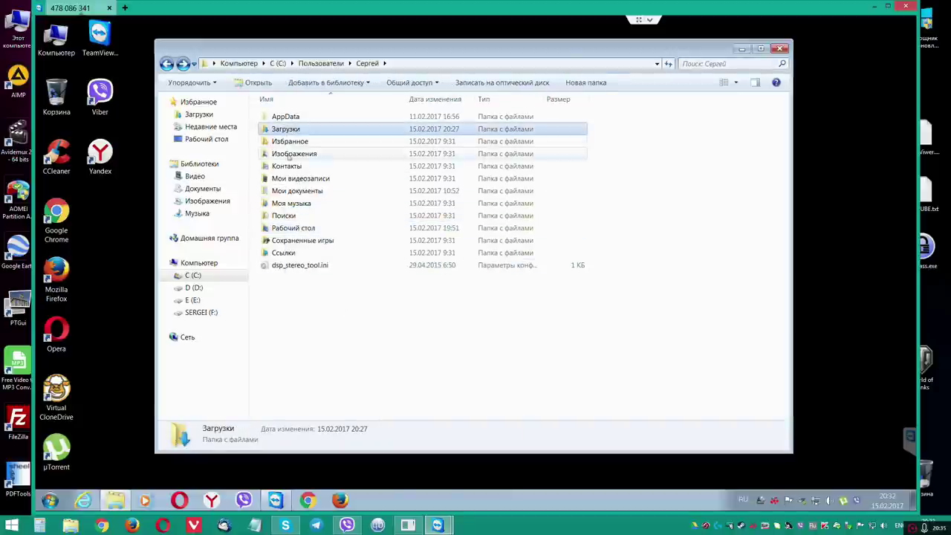
click(289, 158)
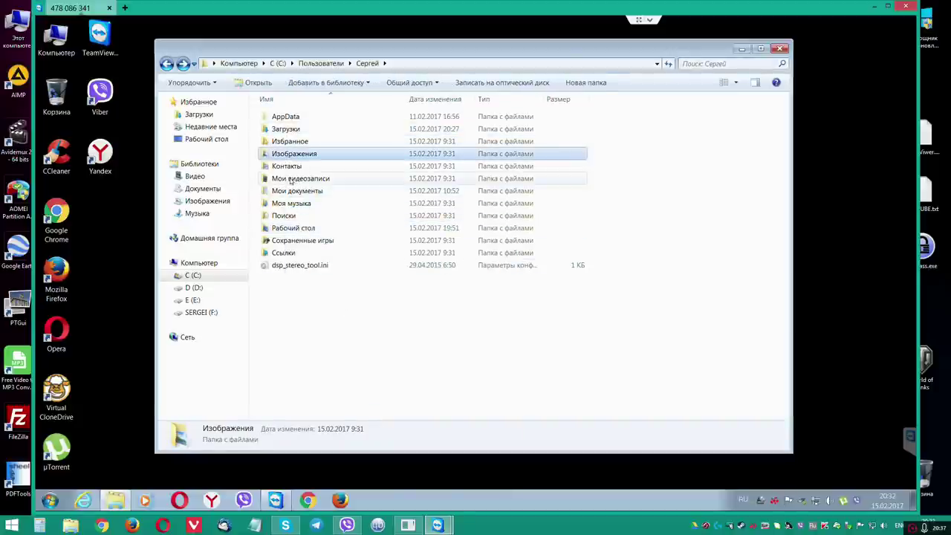
click(292, 181)
click(292, 194)
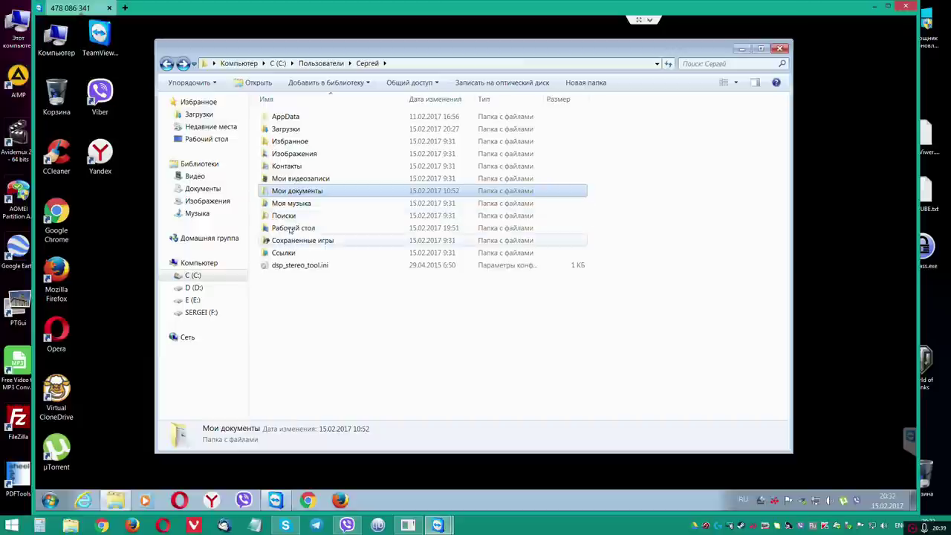
click(290, 231)
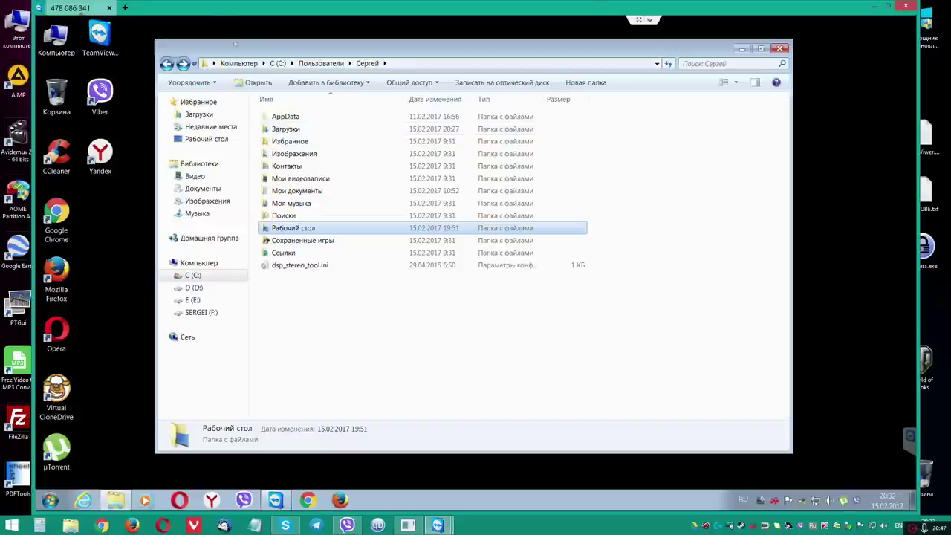
Step: Return to the computer's drive overview and check drive C:'s used and free space in its properties
click(238, 63)
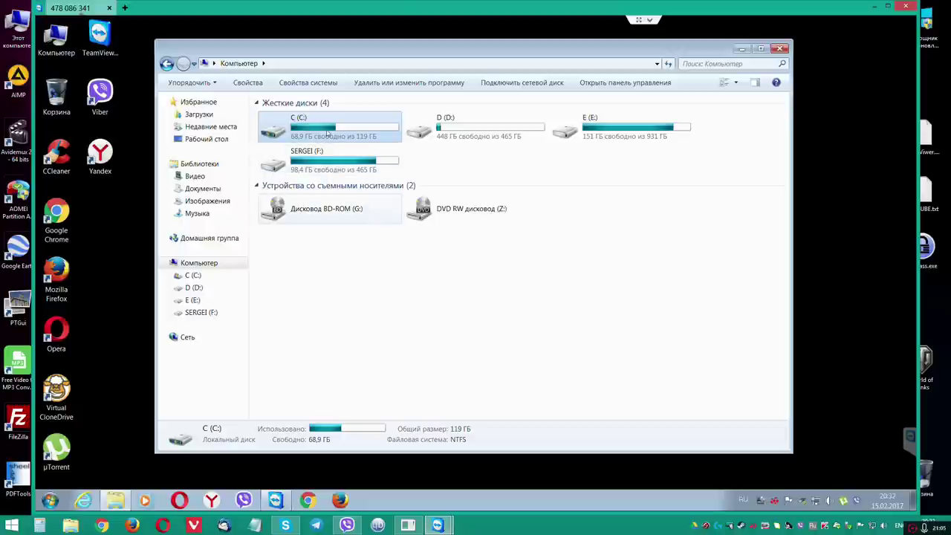
right_click(327, 132)
click(446, 292)
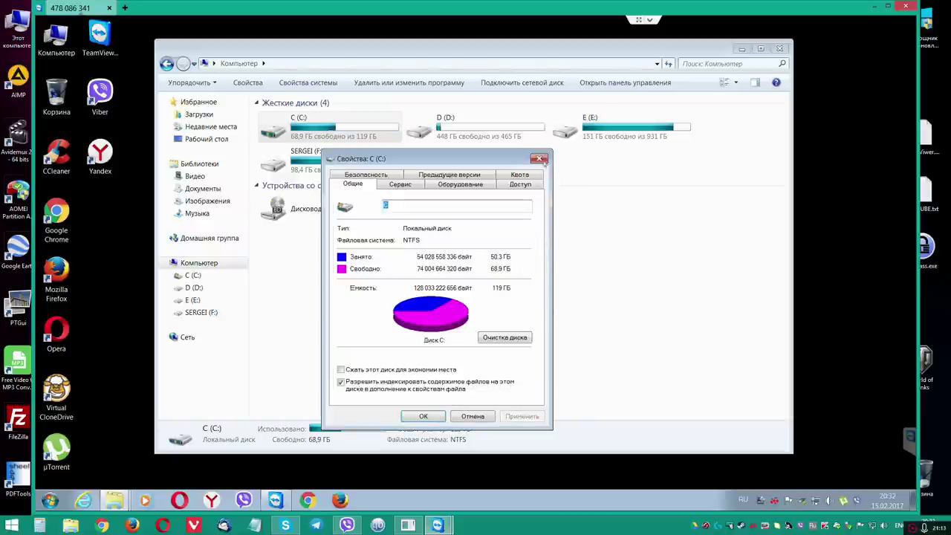
click(540, 159)
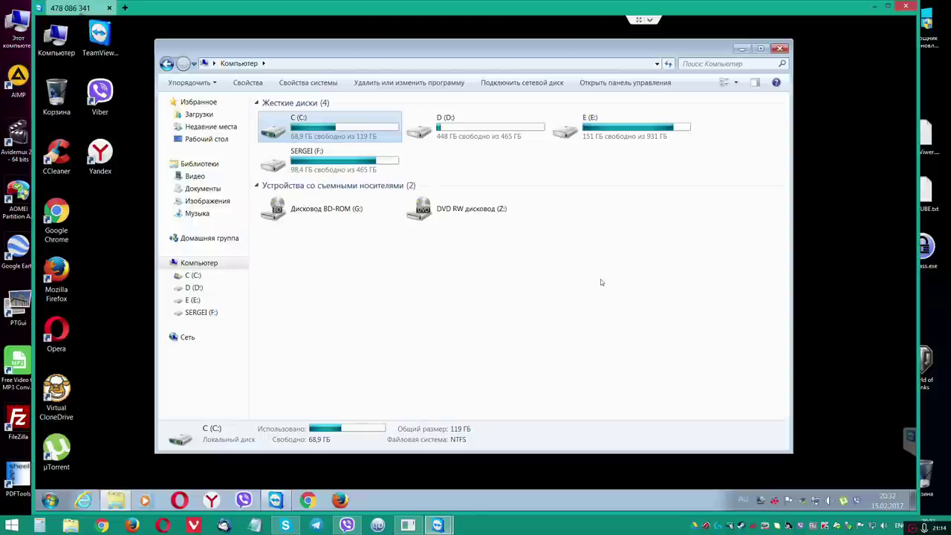
click(601, 282)
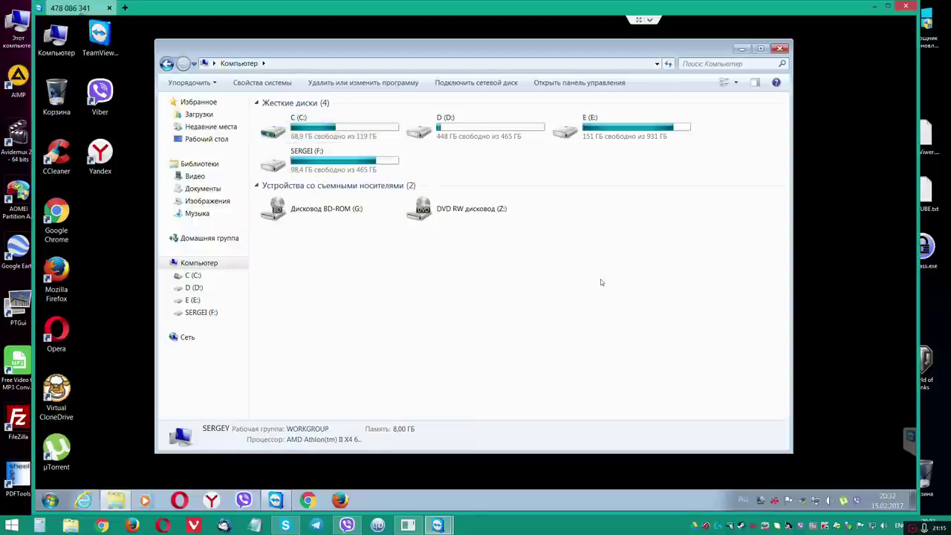